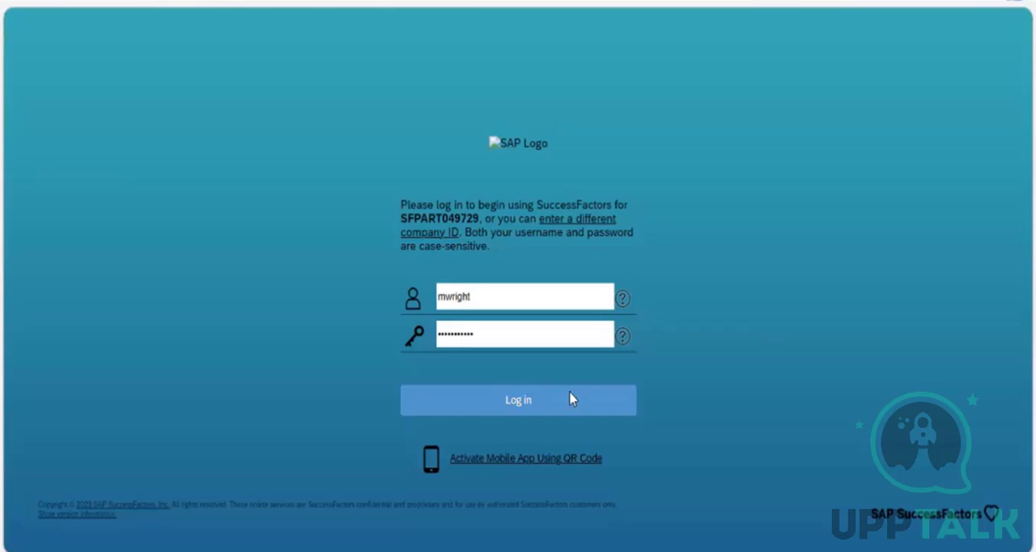
# Log in to the SuccessFactors instance and open the Configure Object Definitions page through an action search.
pyautogui.click(570, 399)
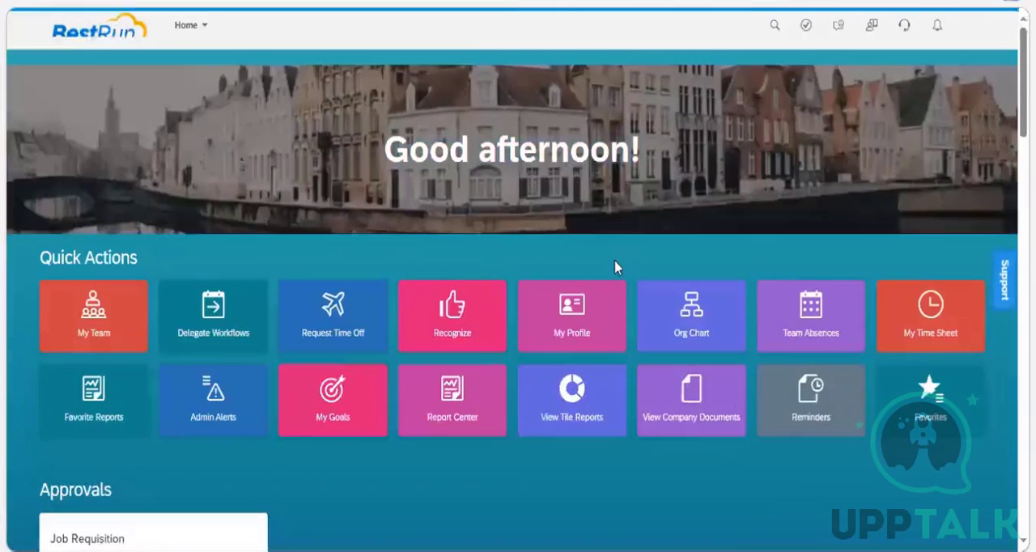
pyautogui.click(606, 26)
pyautogui.write('q')
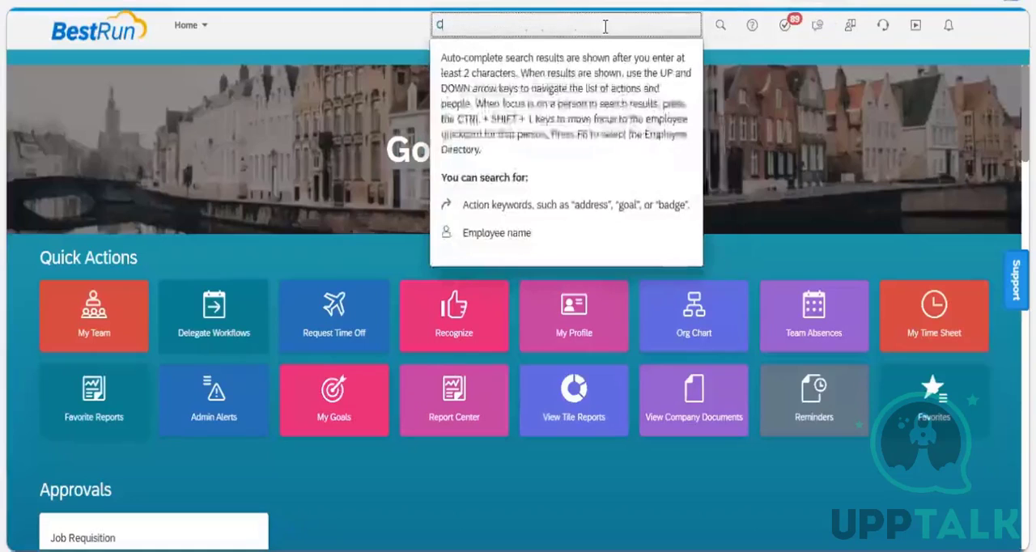
pyautogui.write('onfig')
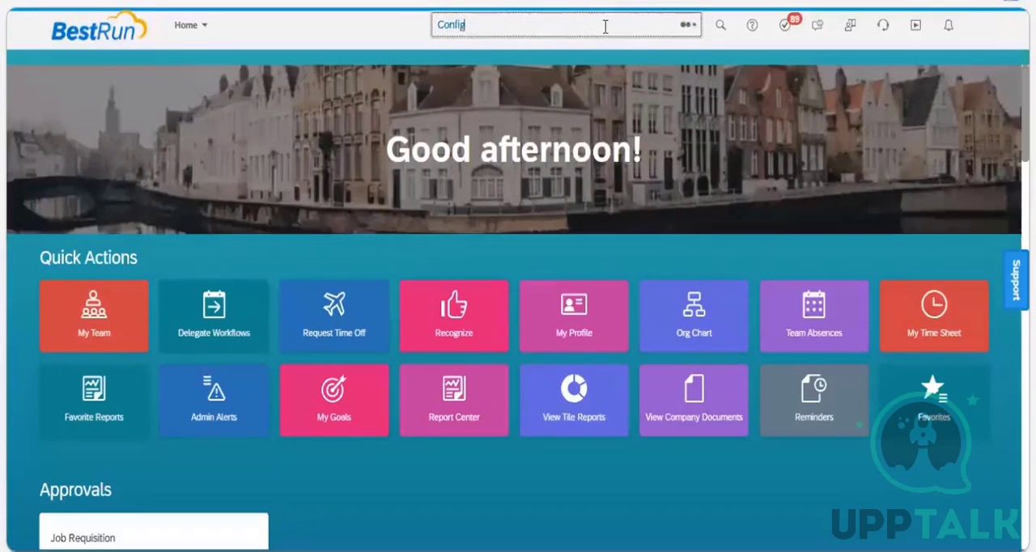
pyautogui.write('ure')
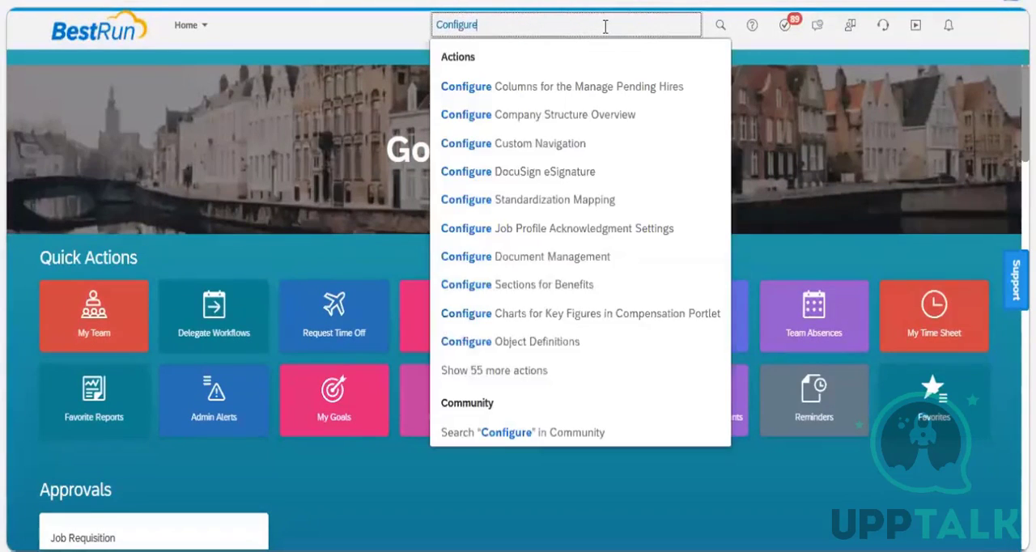
pyautogui.write(' ob')
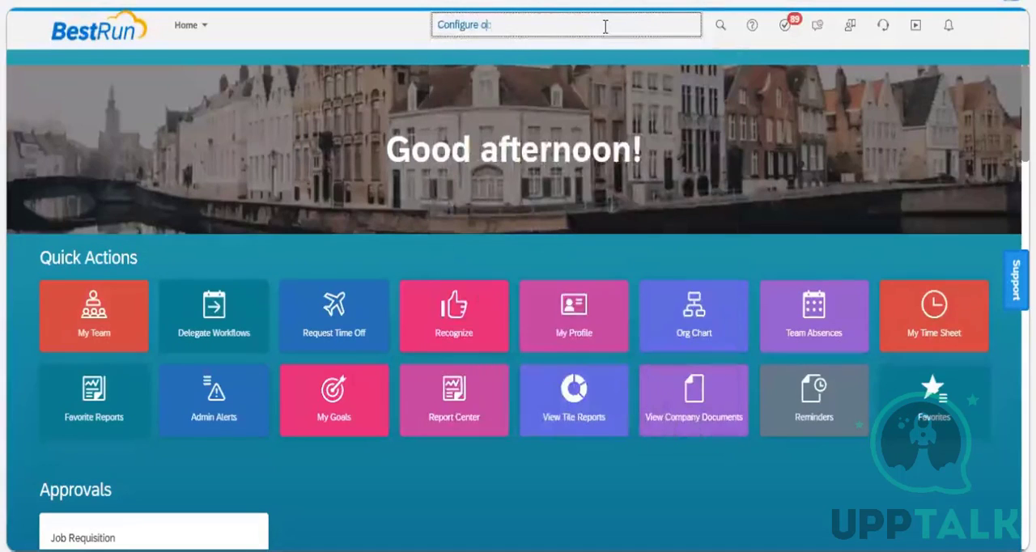
pyautogui.write('ject ')
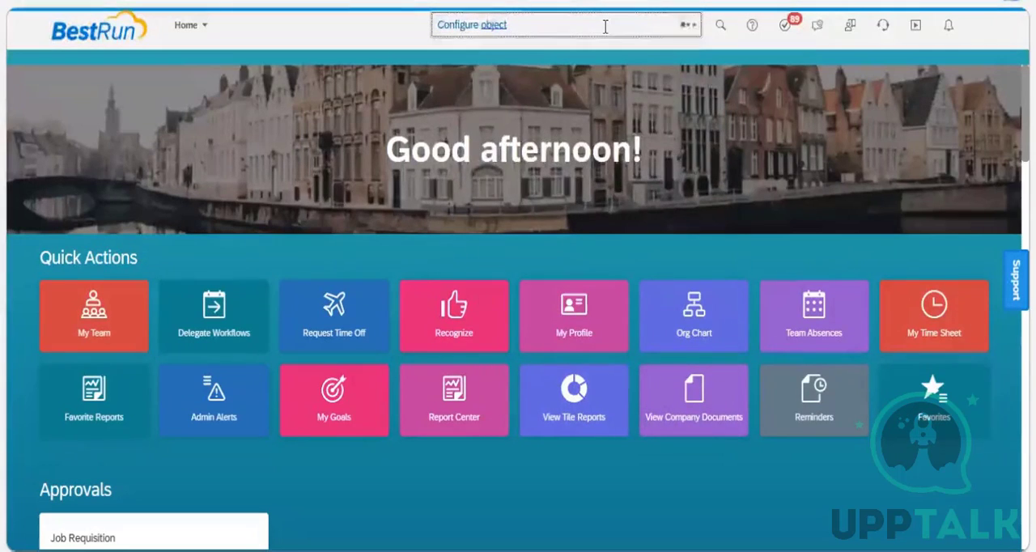
pyautogui.write('defin')
pyautogui.write('ition')
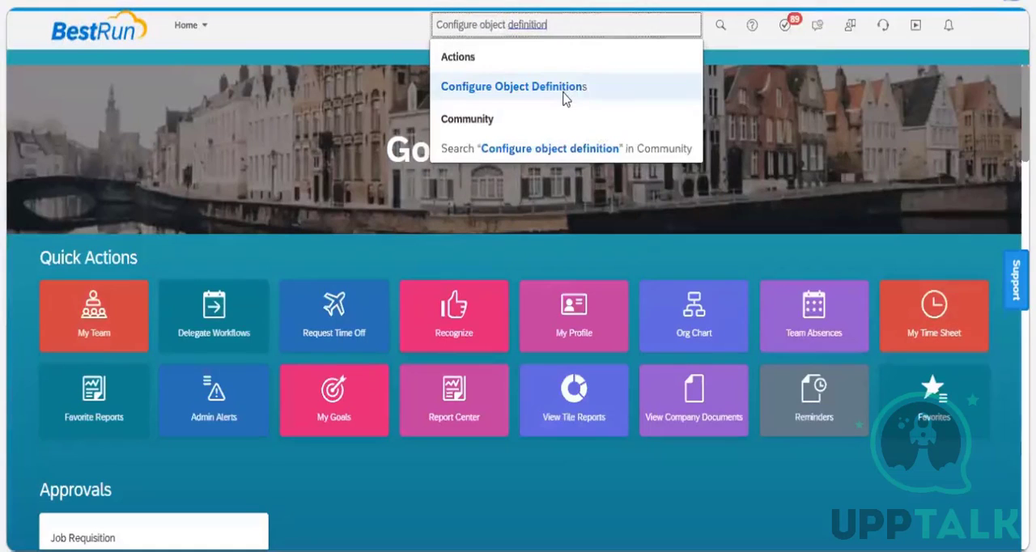
pyautogui.click(564, 87)
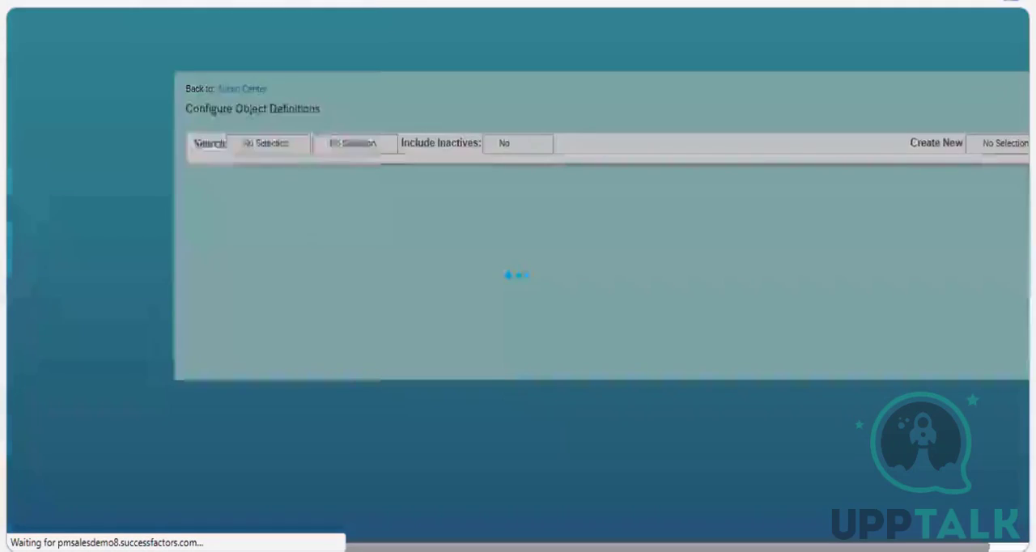
# Duplicate the Configure Object Definitions browser tab and open the Manage Data page in one copy through an action search.
pyautogui.rightClick(144, 0)
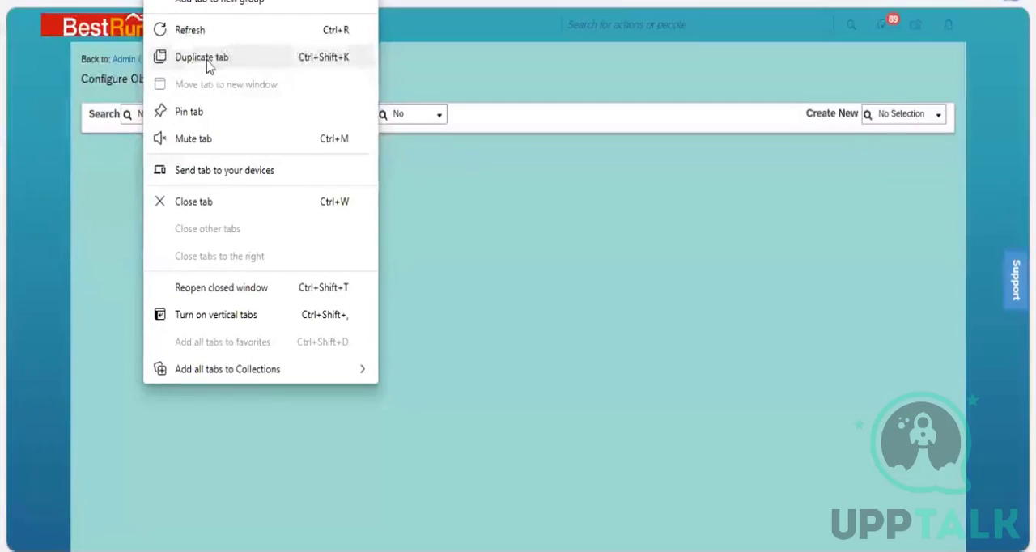
pyautogui.click(391, 188)
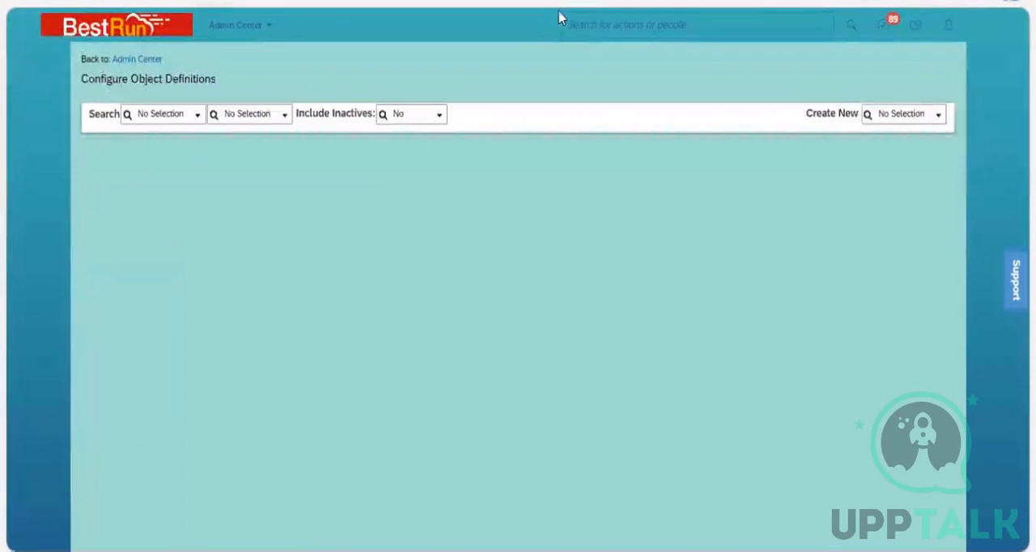
pyautogui.click(587, 22)
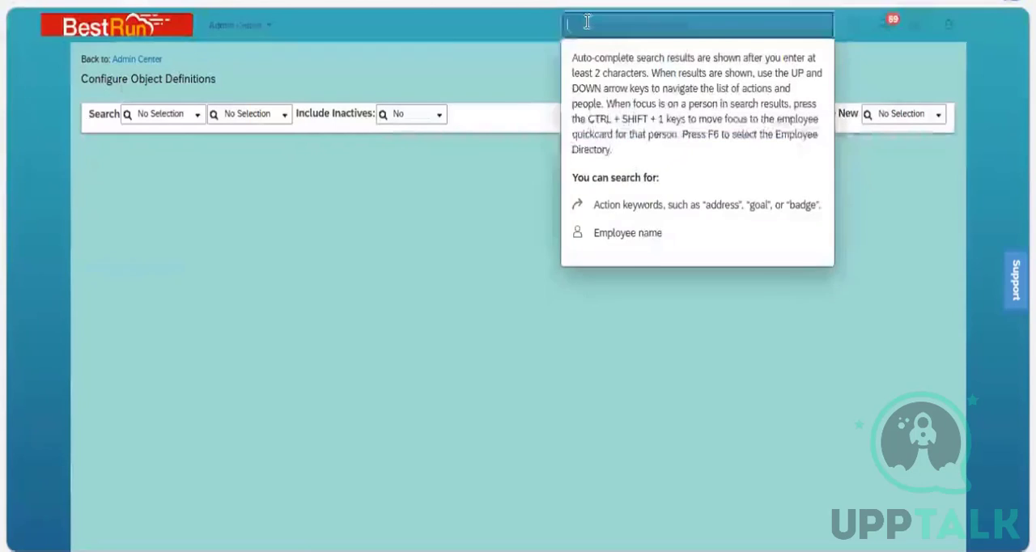
pyautogui.write('Manage data')
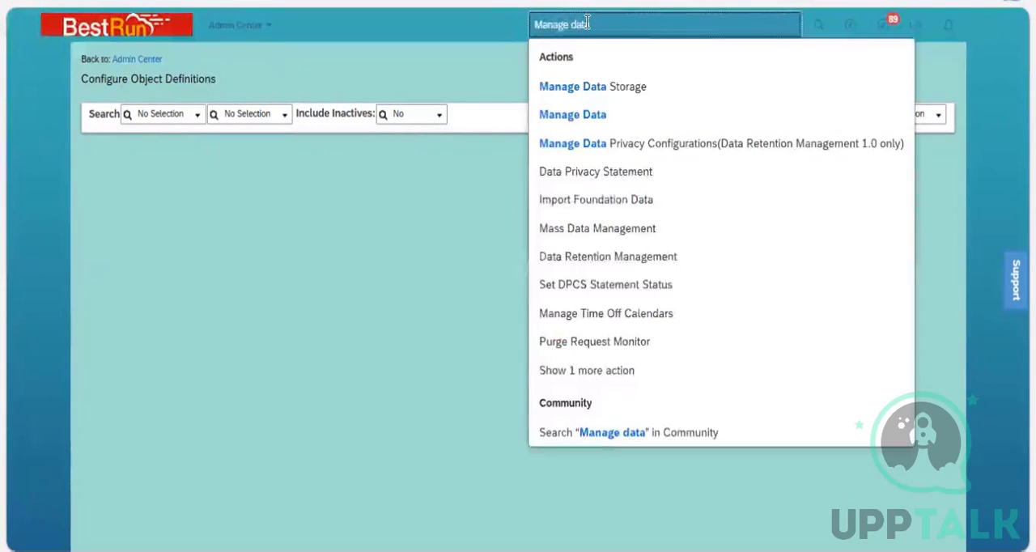
pyautogui.click(595, 120)
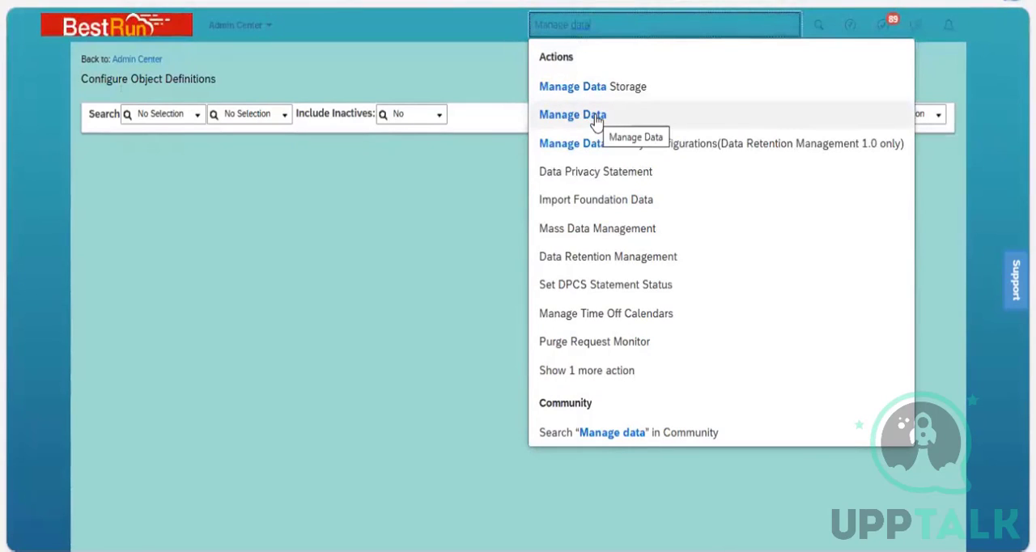
pyautogui.click(596, 120)
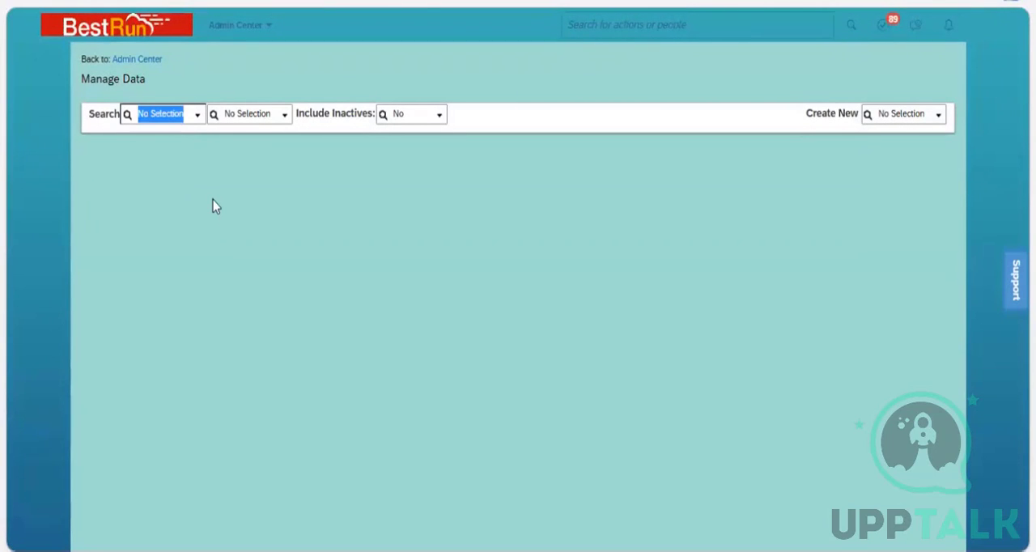
# Choose Business Unit as the object type in Manage Data and look through its list of existing records.
pyautogui.write('business')
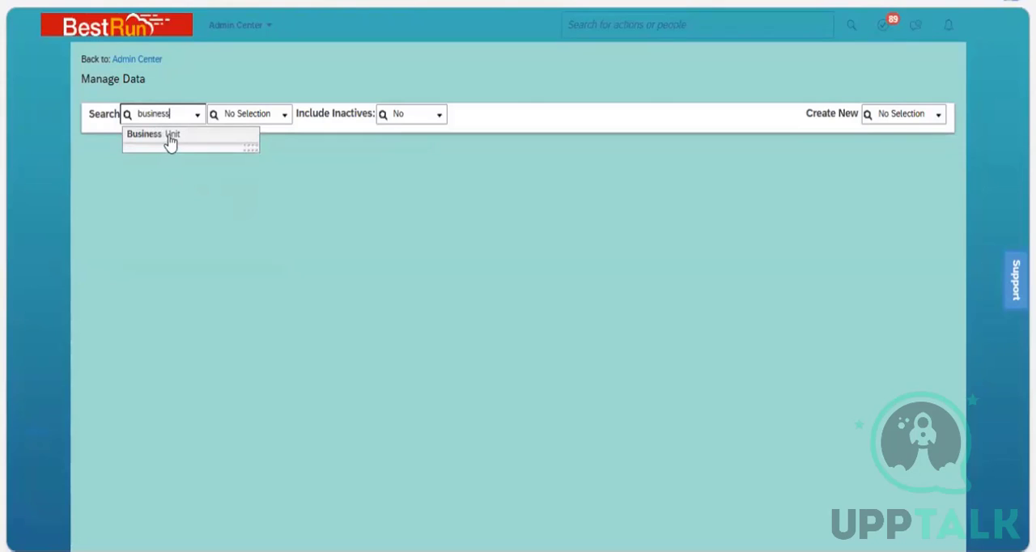
pyautogui.press('Down')
pyautogui.press('Return')
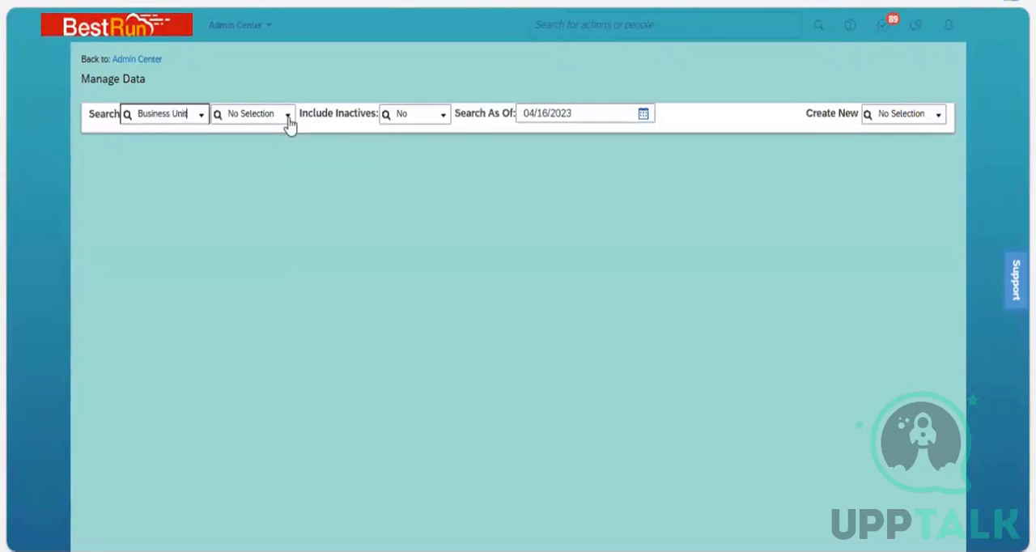
pyautogui.click(289, 121)
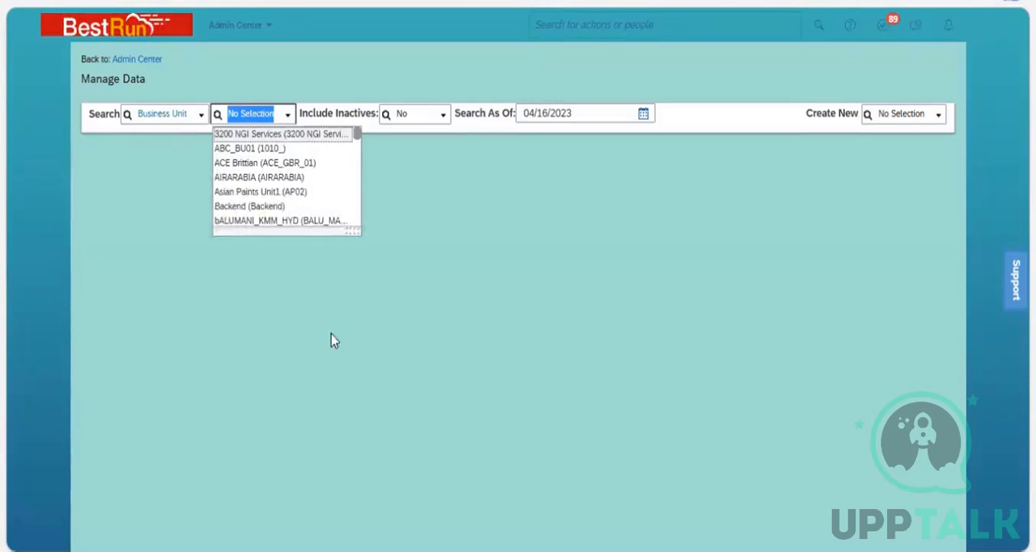
pyautogui.press('Return')
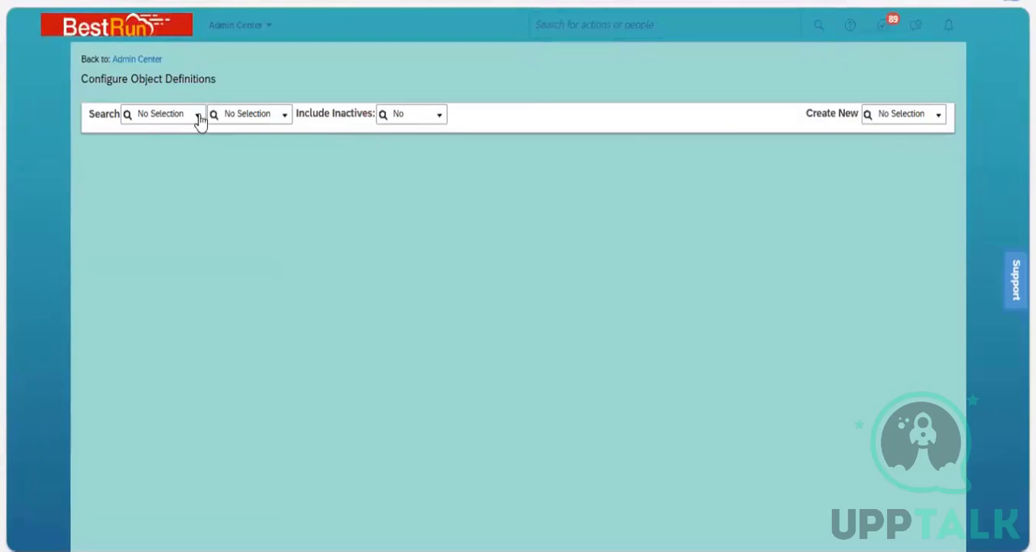
# In Configure Object Definitions, load the Business Unit object definition and open it for correction.
pyautogui.click(196, 115)
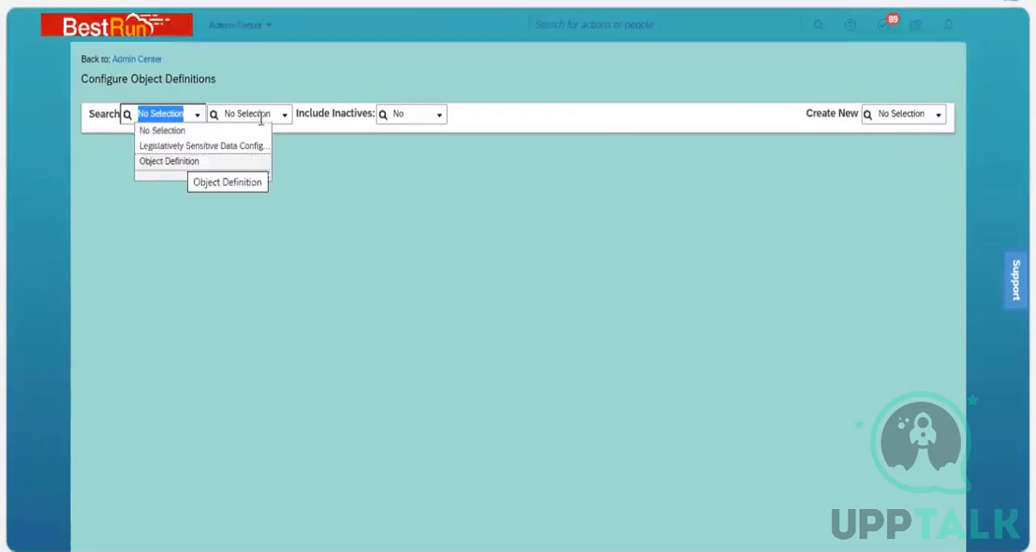
pyautogui.click(194, 161)
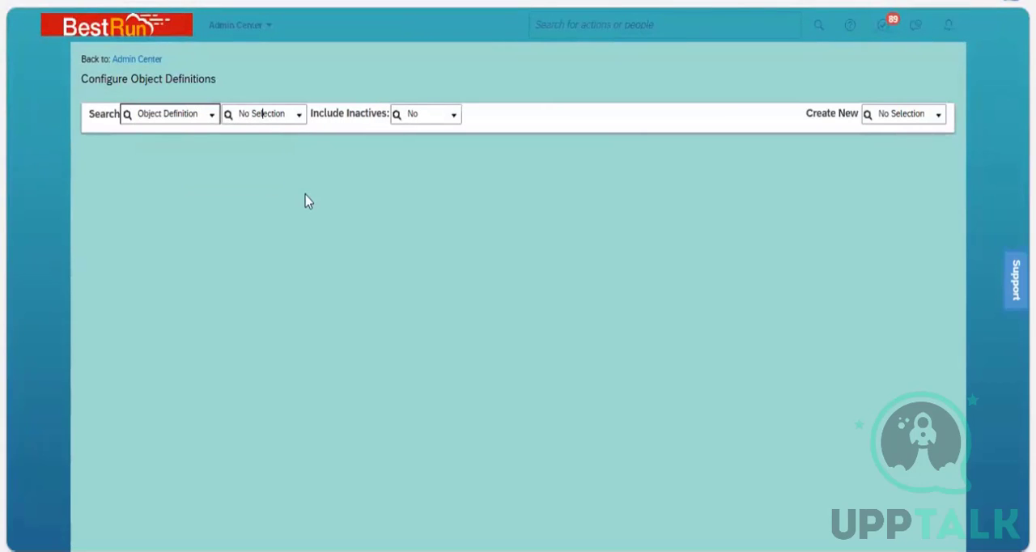
pyautogui.click(298, 119)
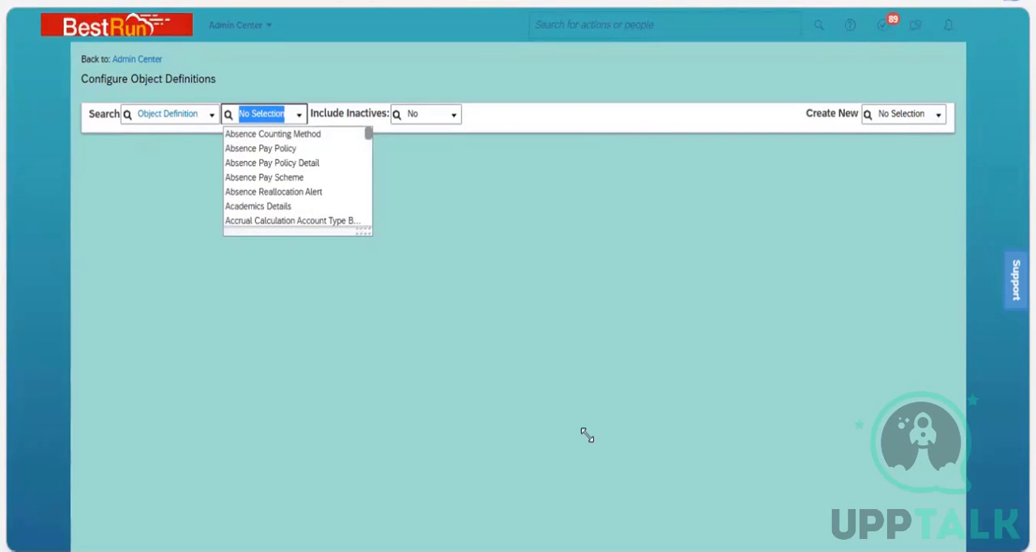
pyautogui.moveTo(367, 233); pyautogui.dragTo(587, 435)
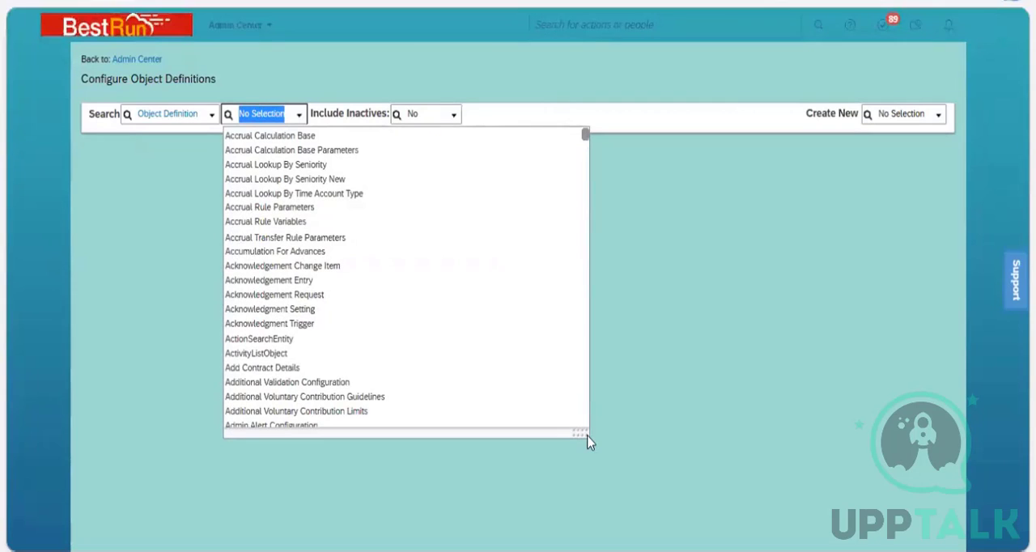
pyautogui.write('busine')
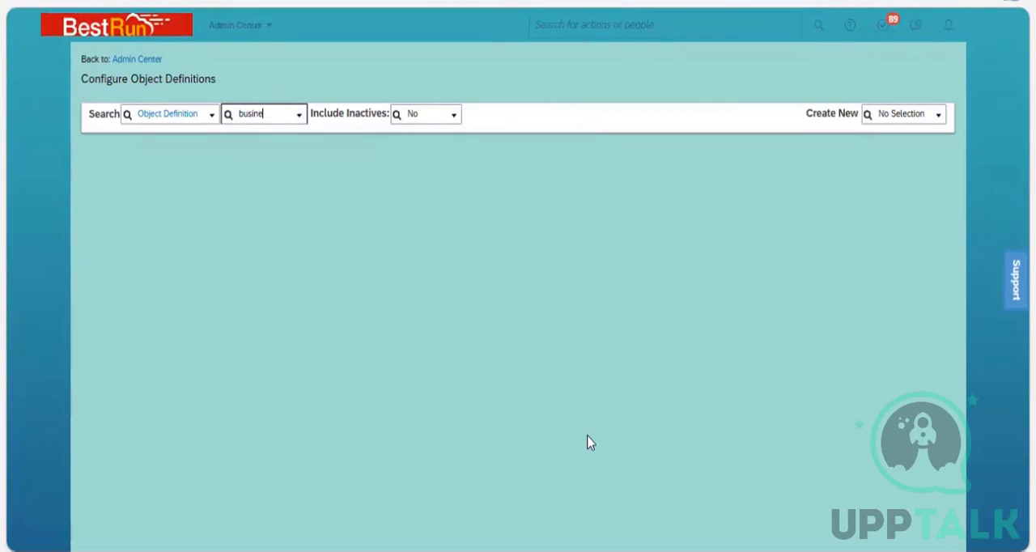
pyautogui.write('ss')
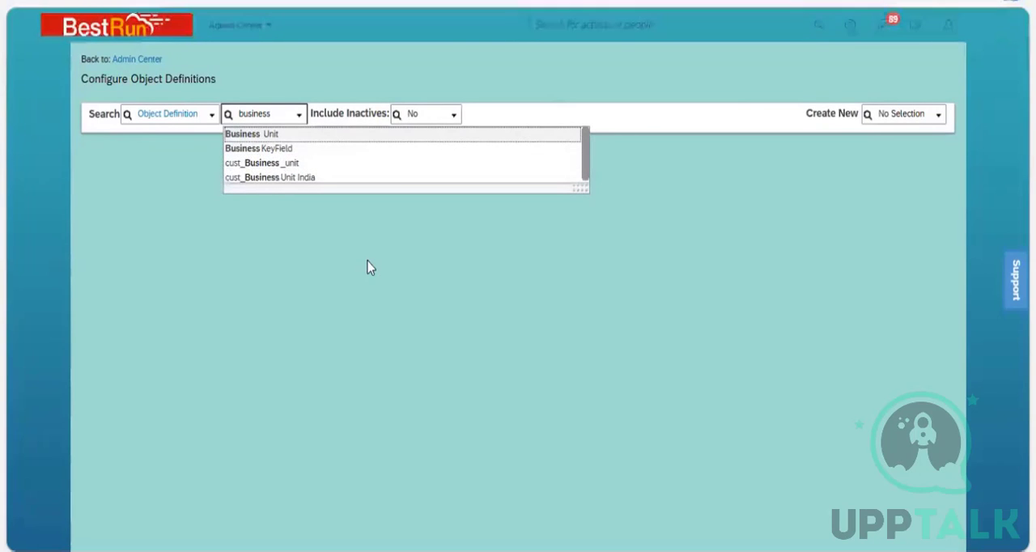
pyautogui.press('Return')
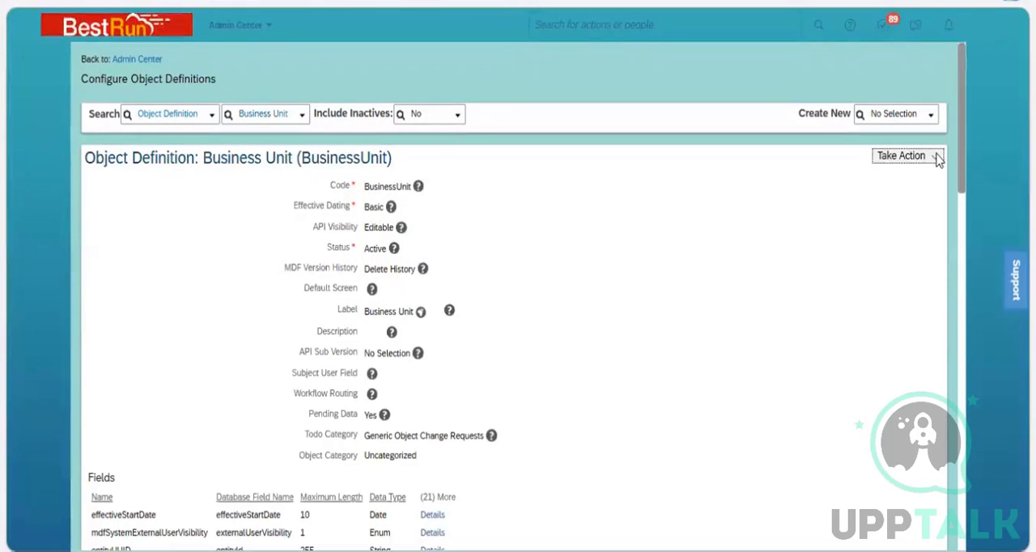
pyautogui.click(892, 158)
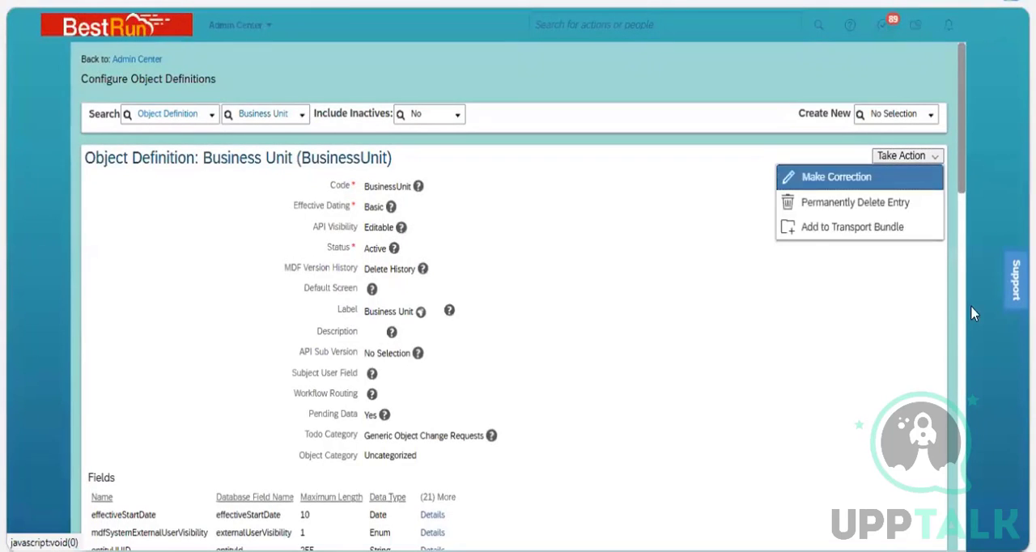
pyautogui.press('Return')
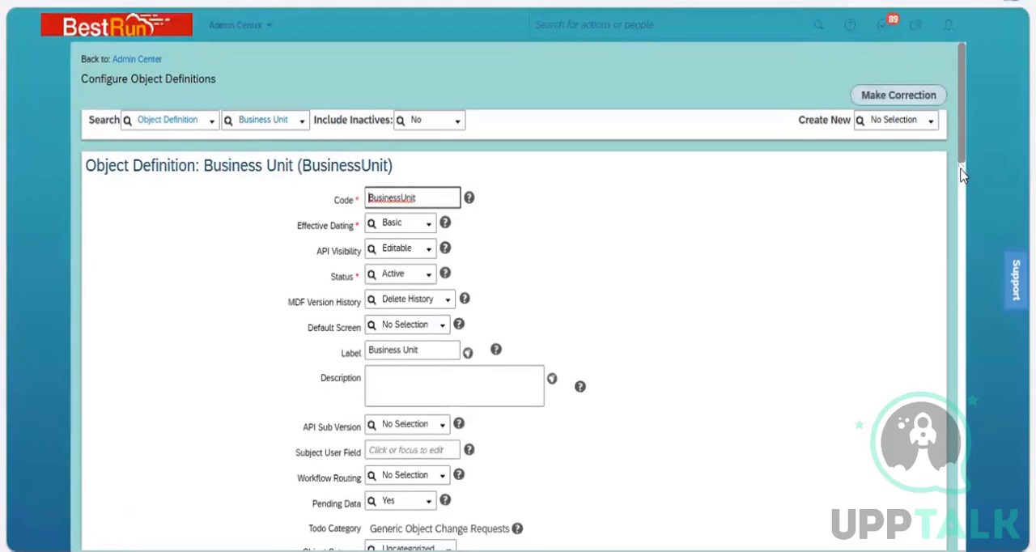
# Examine the Business Unit definition's general settings and its Fields table down to the externalCode row.
pyautogui.scroll(-2, 962, 199)
pyautogui.scroll(-2, 961, 202)
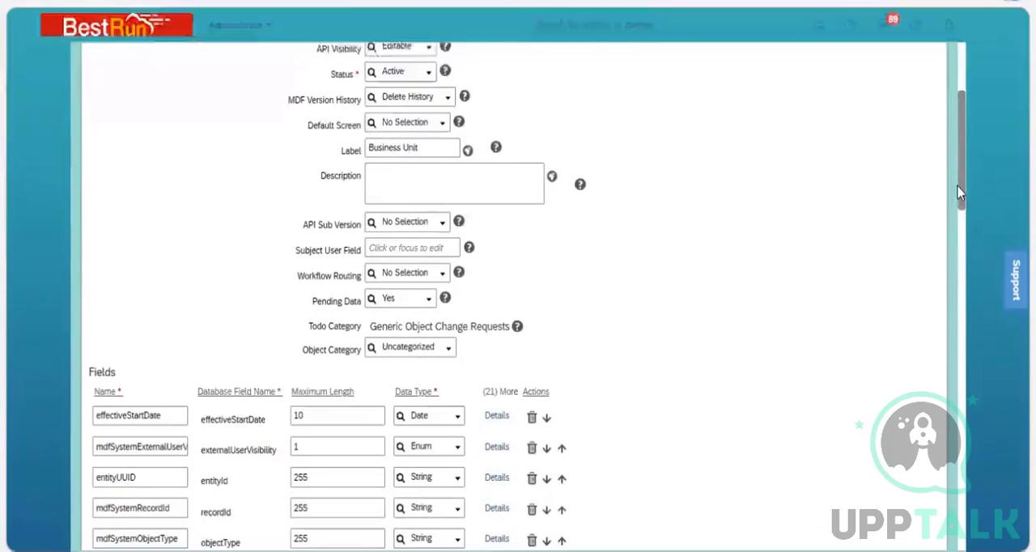
pyautogui.scroll(1, 440, 144)
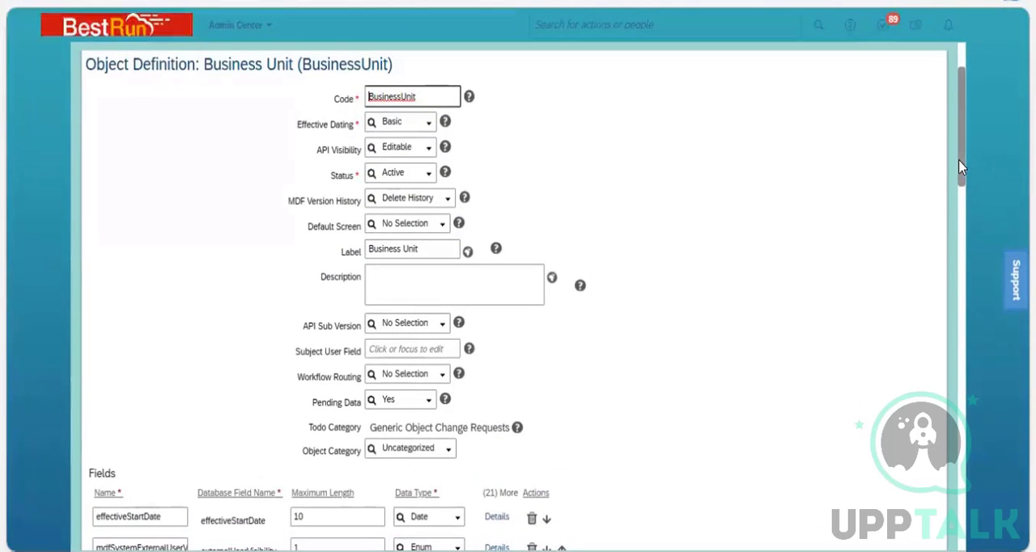
pyautogui.moveTo(961, 166); pyautogui.dragTo(971, 224)
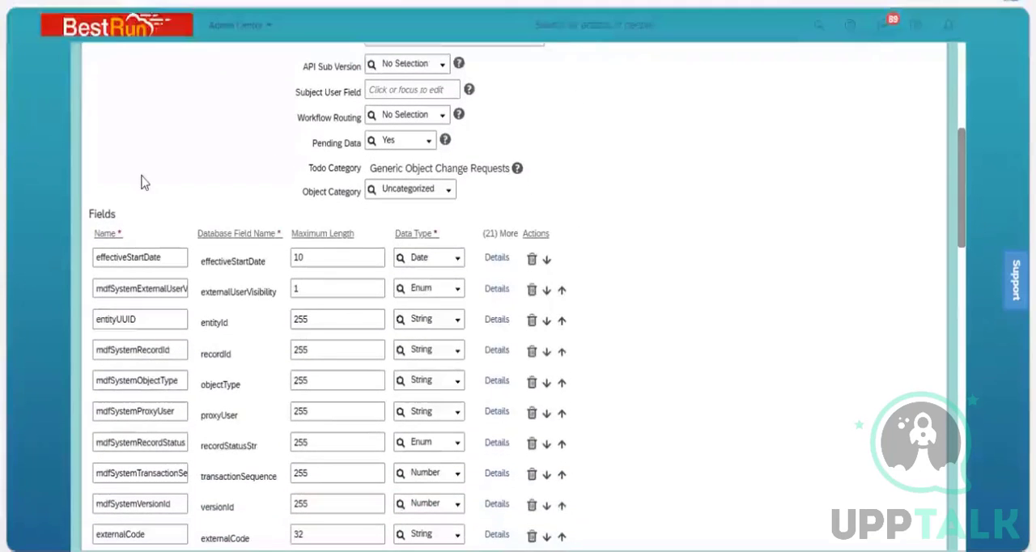
pyautogui.tripleClick(90, 215)
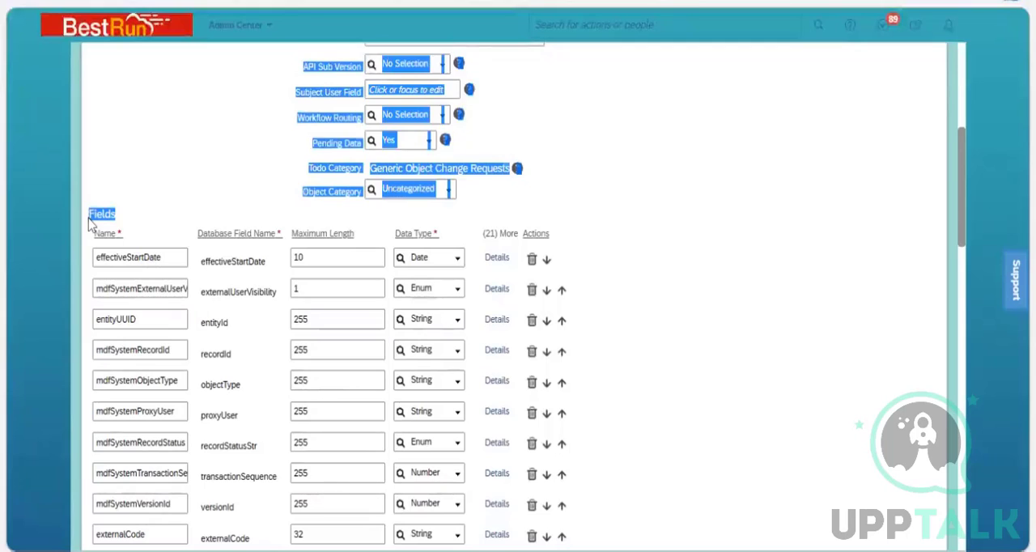
pyautogui.moveTo(89, 219); pyautogui.dragTo(91, 215)
pyautogui.click(940, 215)
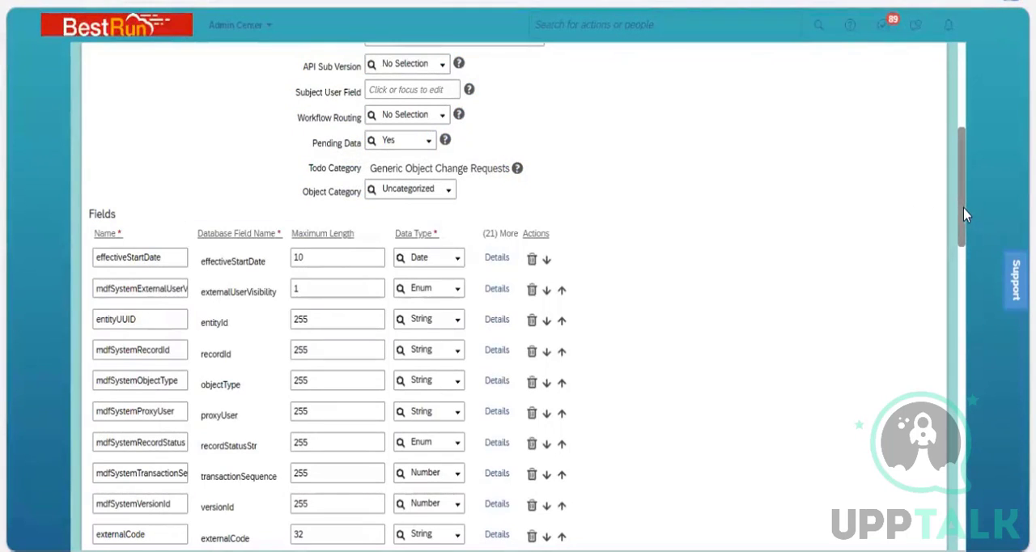
pyautogui.moveTo(963, 214); pyautogui.dragTo(966, 268)
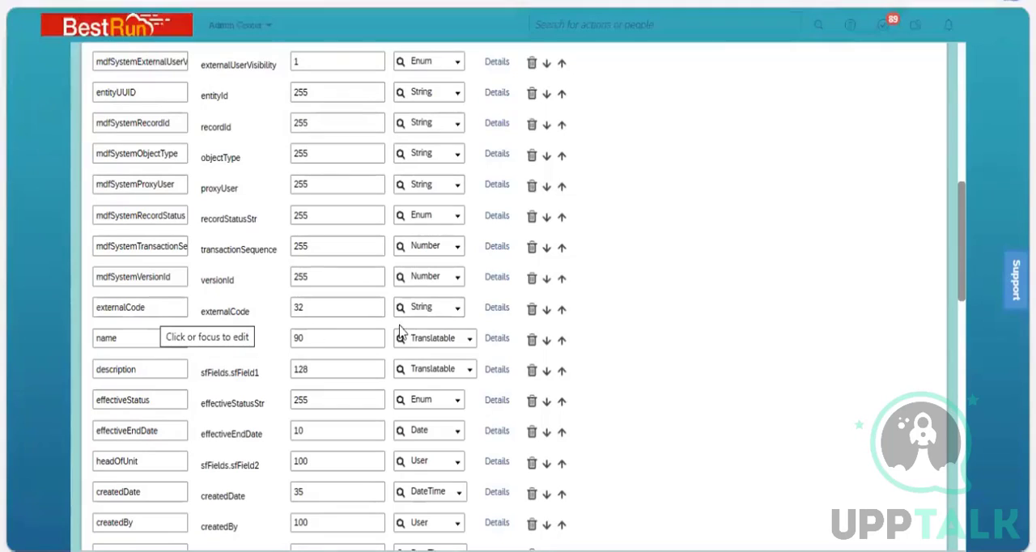
# Open the details of the externalCode field and examine its Name and Label settings.
pyautogui.click(495, 310)
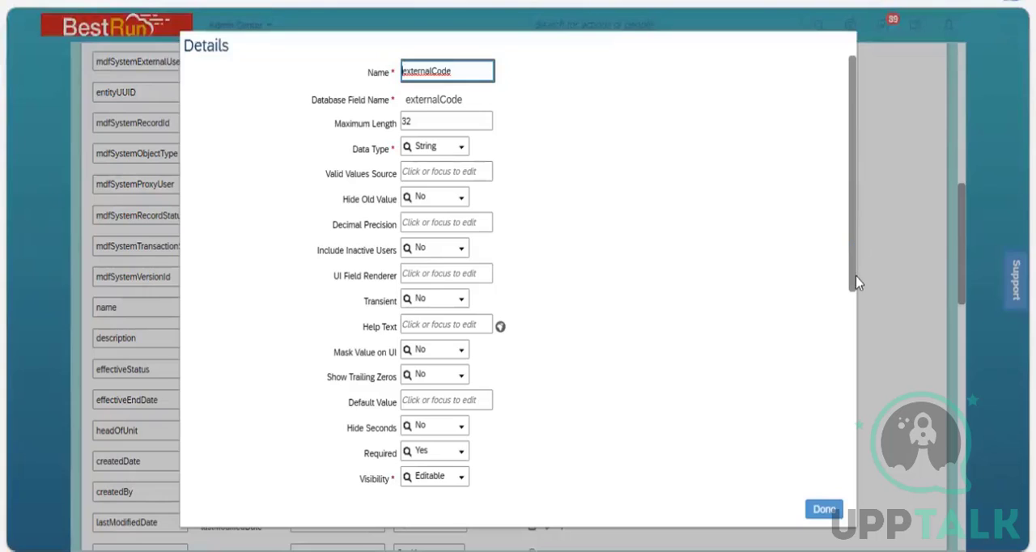
pyautogui.scroll(-2, 743, 301)
pyautogui.scroll(-3, 534, 340)
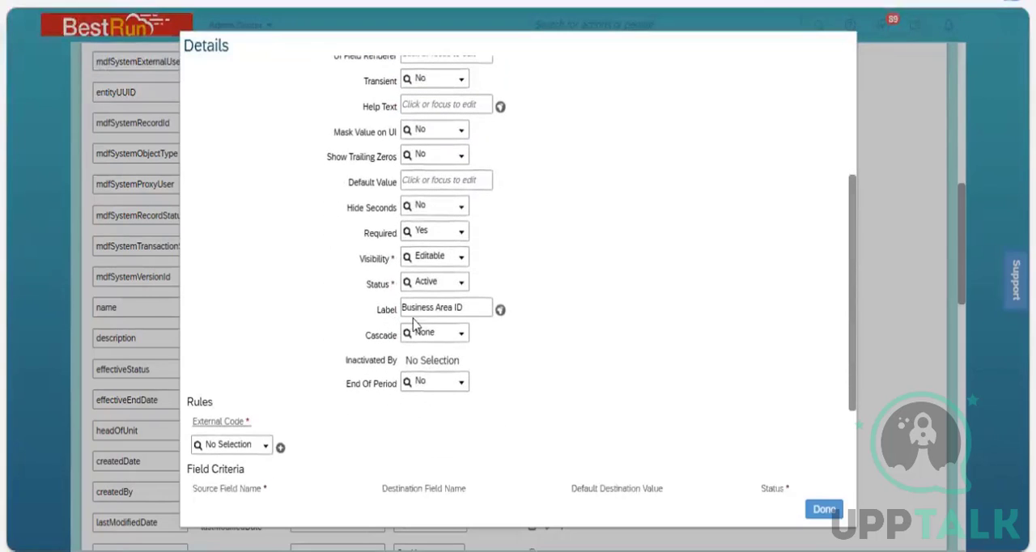
pyautogui.click(458, 312)
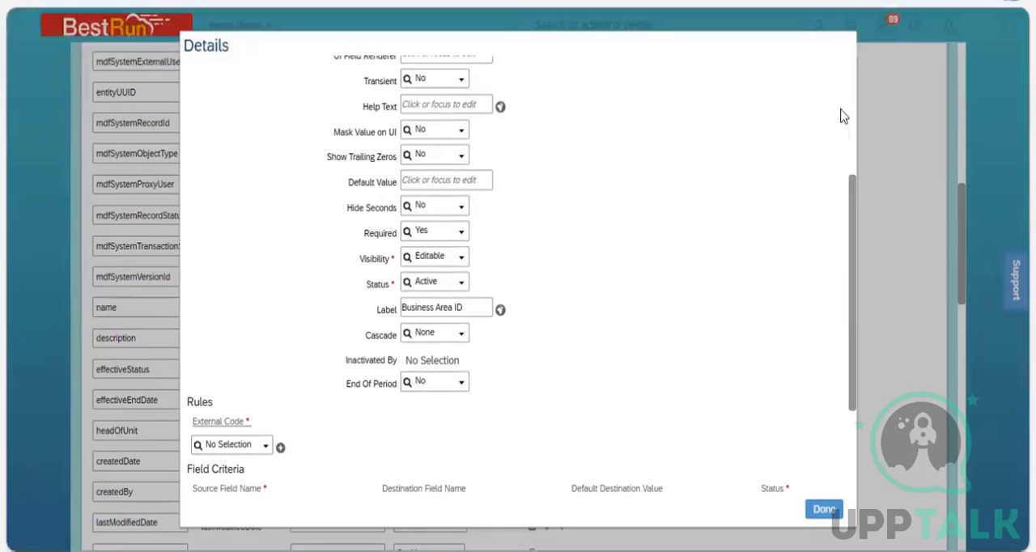
pyautogui.scroll(3, 485, 93)
pyautogui.click(458, 71)
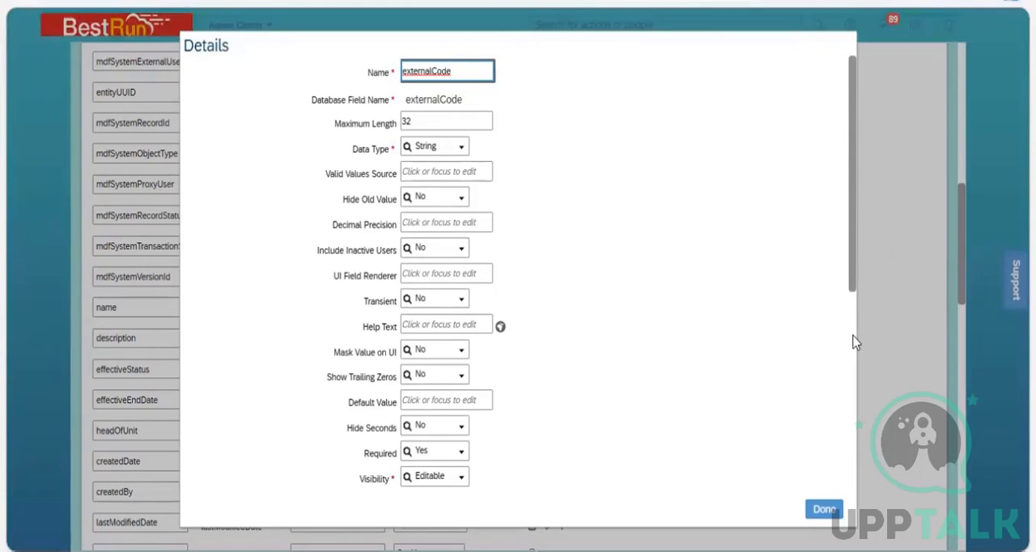
pyautogui.scroll(-3, 854, 413)
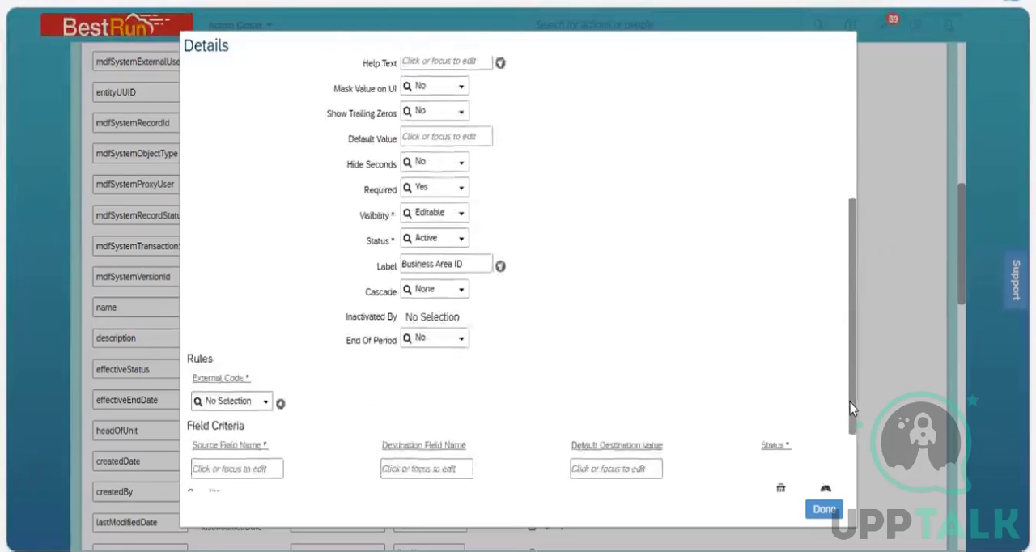
pyautogui.scroll(-1, 850, 405)
pyautogui.scroll(1, 452, 244)
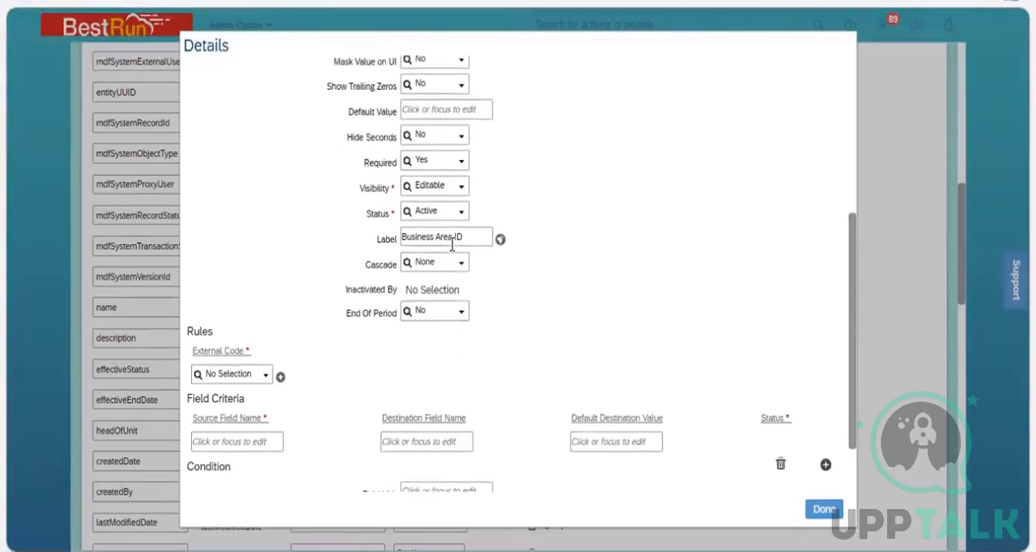
pyautogui.click(451, 241)
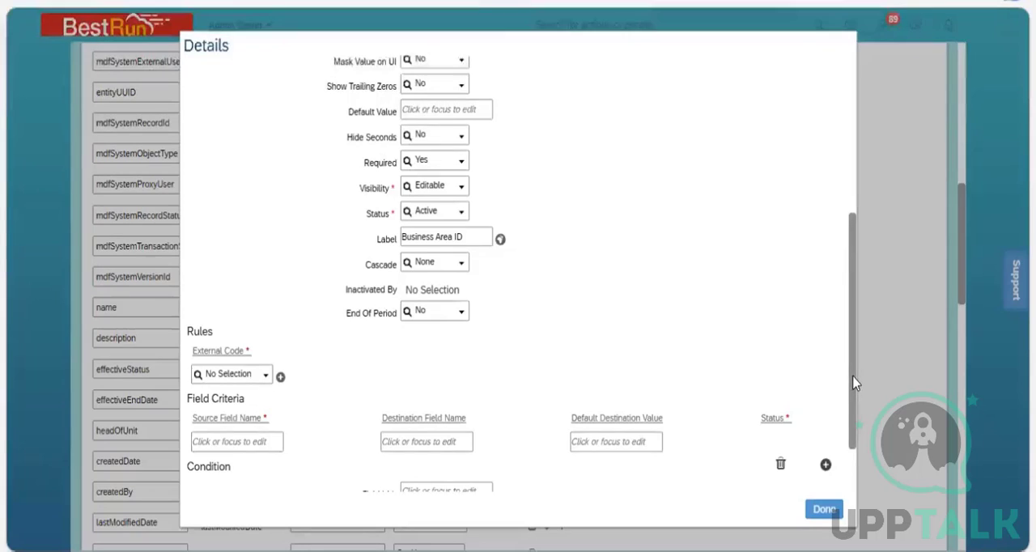
# Look through the Visibility options of the externalCode field and leave the choice as it is.
pyautogui.moveTo(855, 381); pyautogui.dragTo(855, 325)
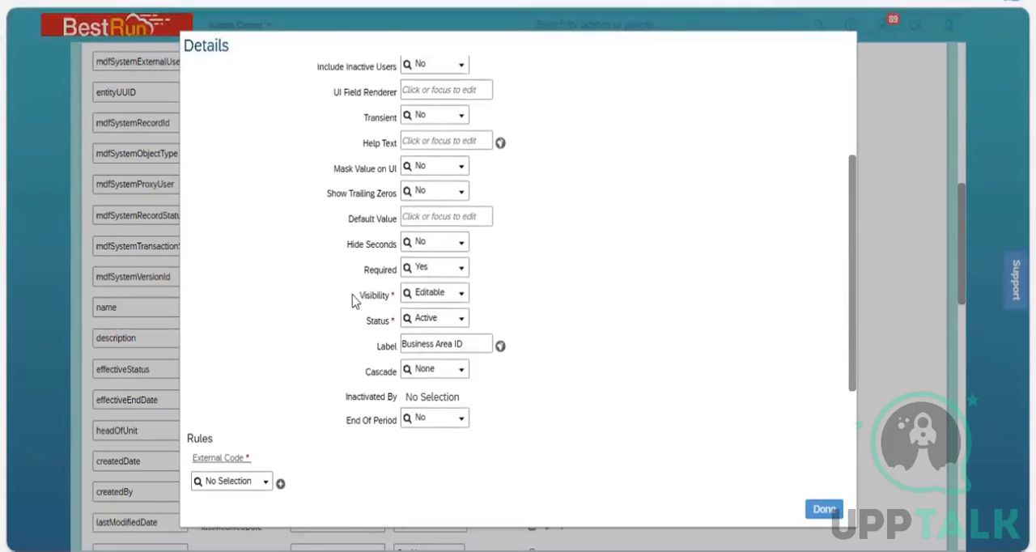
pyautogui.click(462, 294)
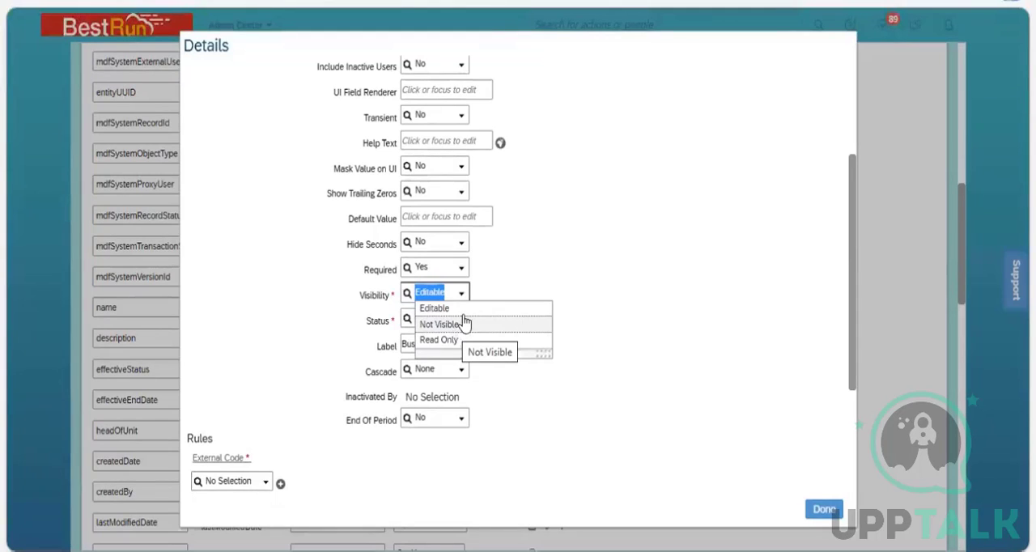
pyautogui.click(511, 280)
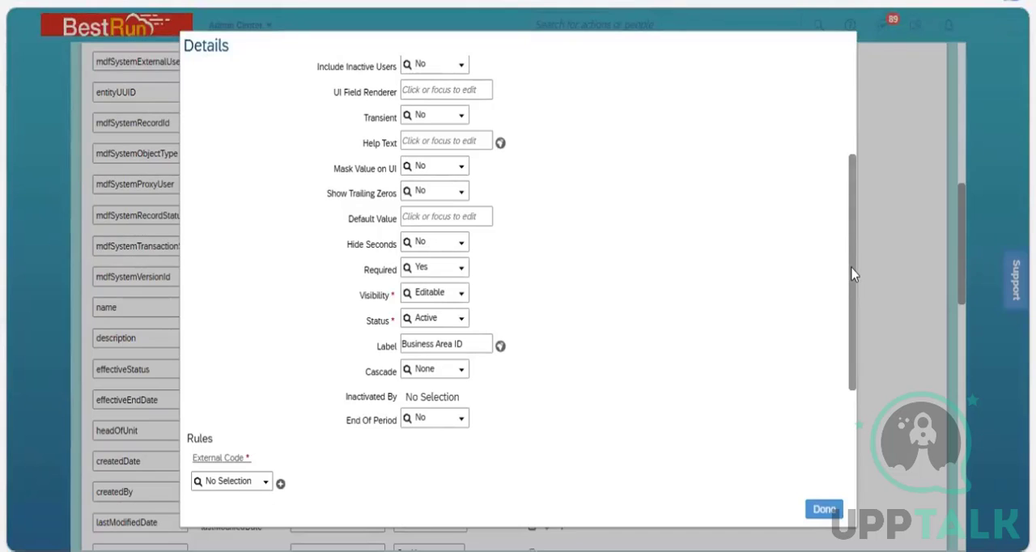
# Examine the externalCode field's Name, Database Field Name, Maximum Length and Data Type, including the available data types.
pyautogui.scroll(5, 849, 213)
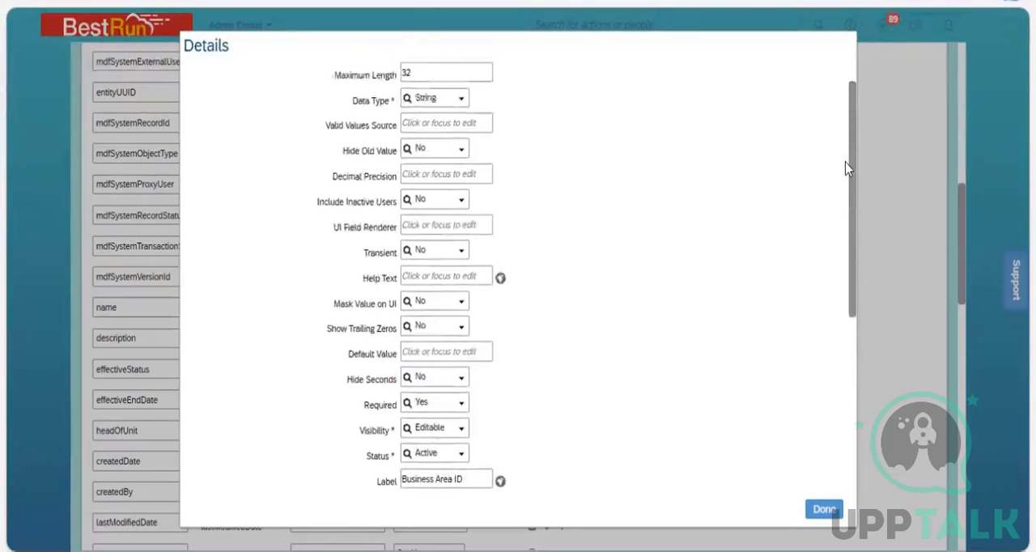
pyautogui.click(411, 119)
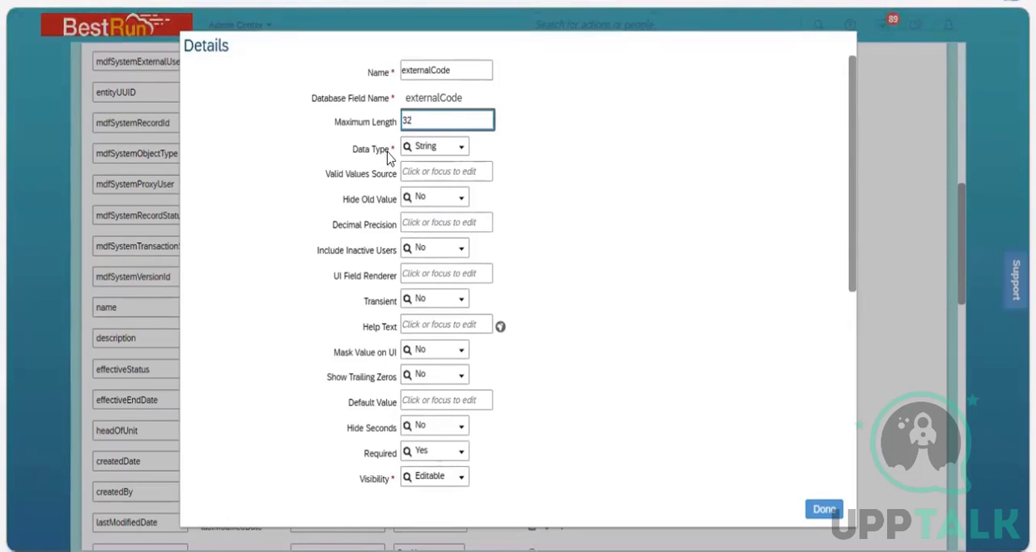
pyautogui.moveTo(389, 155); pyautogui.dragTo(355, 156)
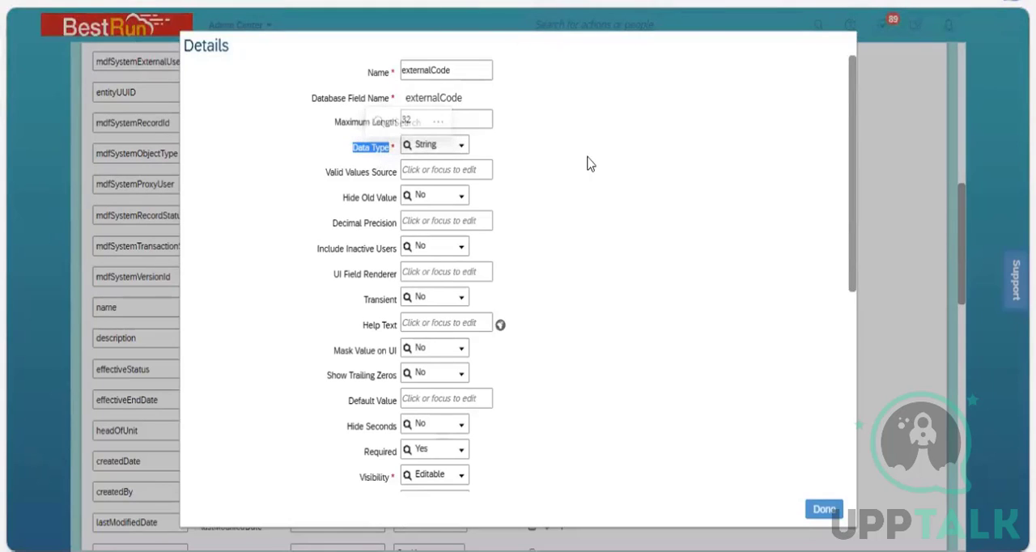
pyautogui.click(460, 146)
pyautogui.click(640, 178)
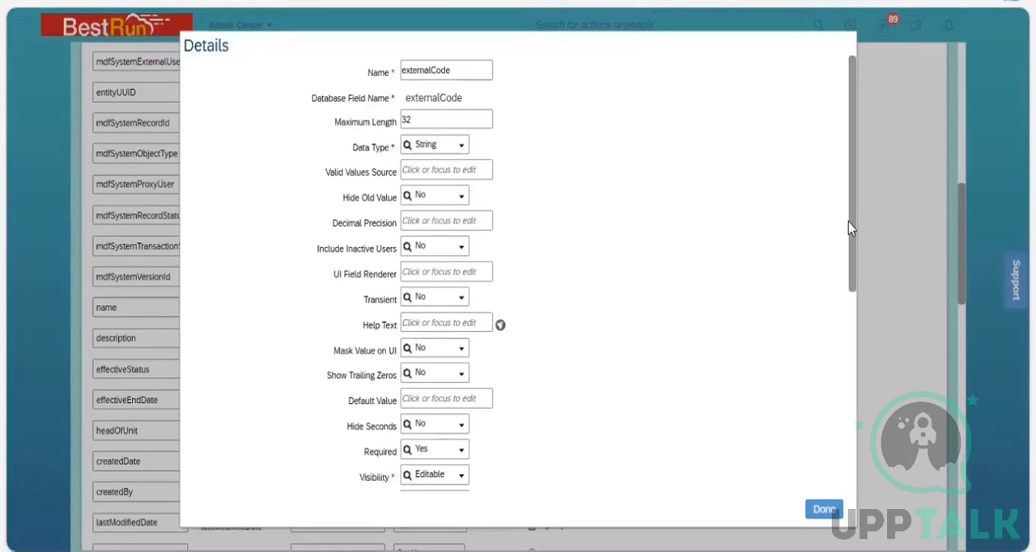
pyautogui.click(446, 74)
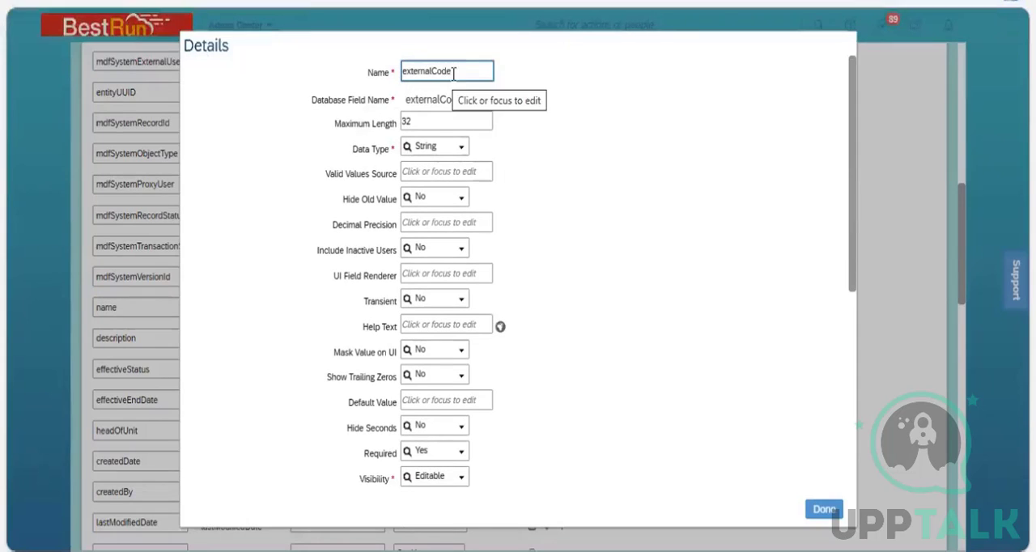
pyautogui.click(458, 95)
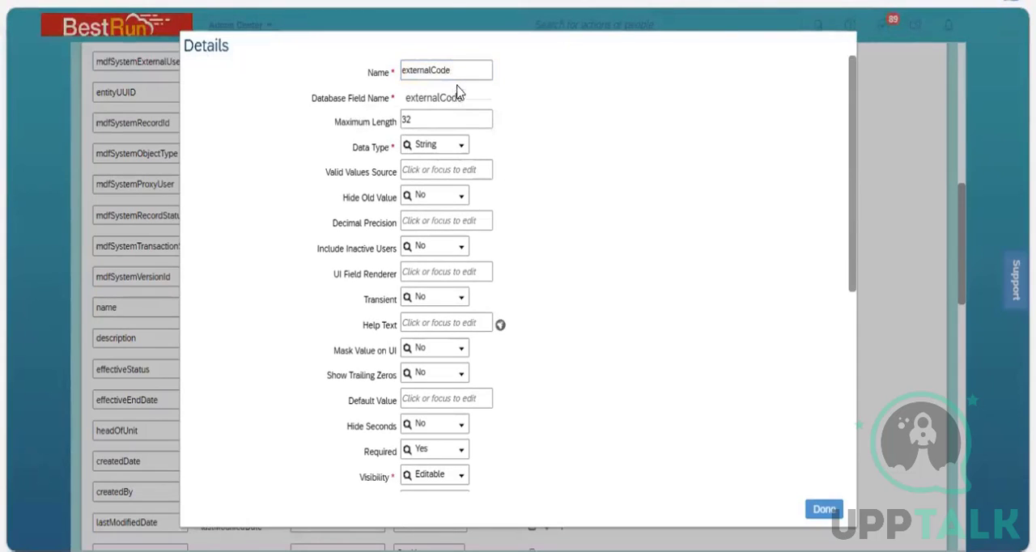
pyautogui.click(427, 122)
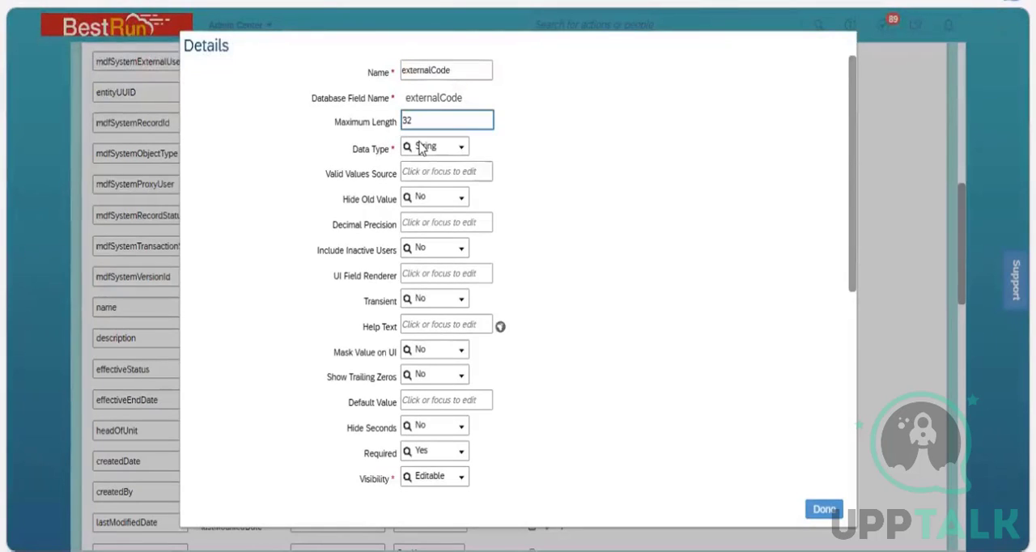
pyautogui.click(371, 164)
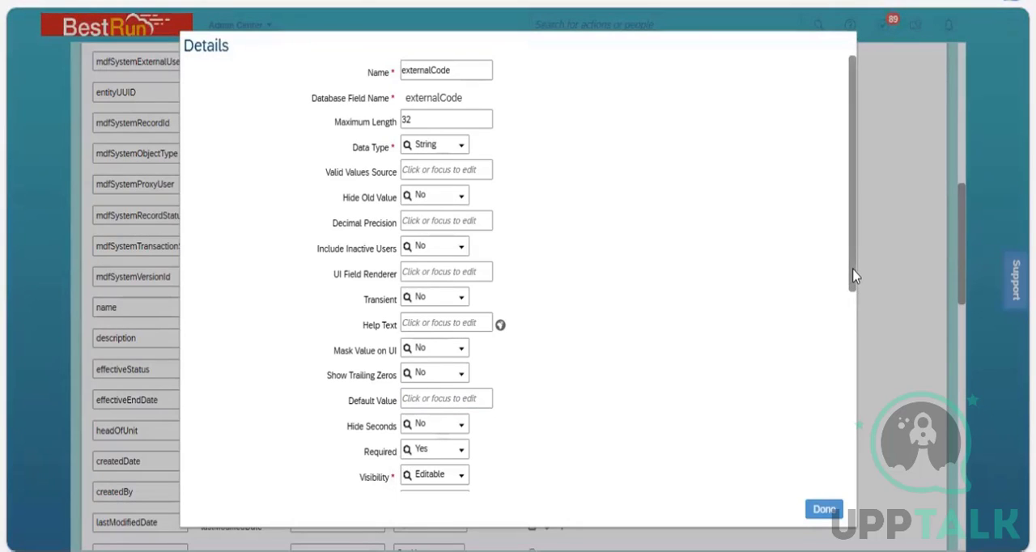
# Review the remaining externalCode settings down to the Rules and Field Criteria sections, and close the details.
pyautogui.scroll(-1, 860, 319)
pyautogui.scroll(-3, 861, 319)
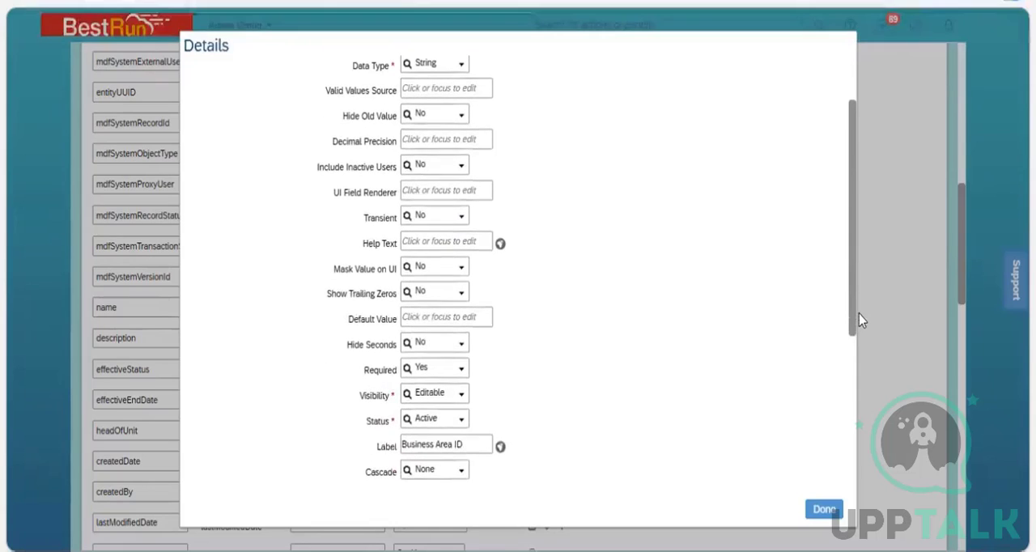
pyautogui.scroll(-5, 866, 368)
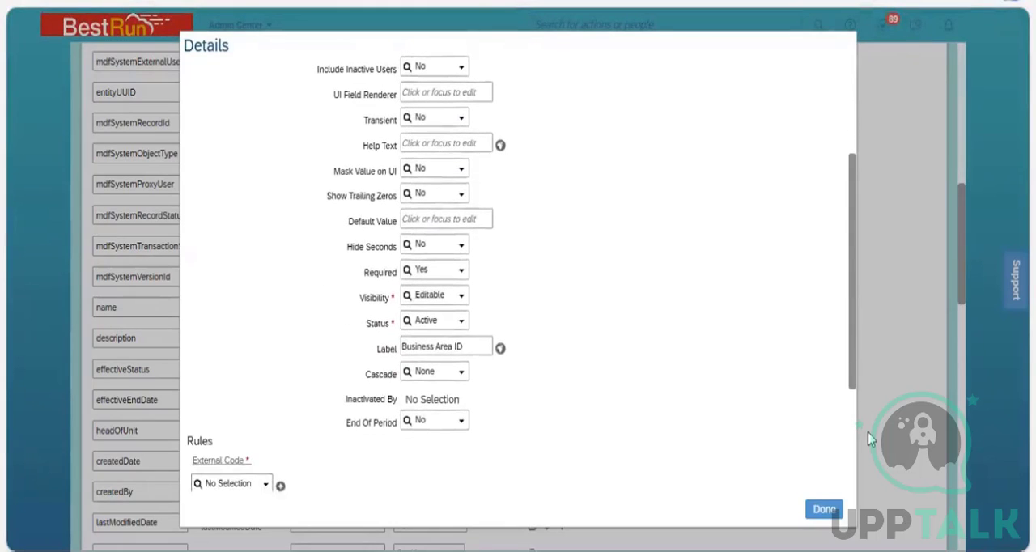
pyautogui.scroll(-5, 858, 279)
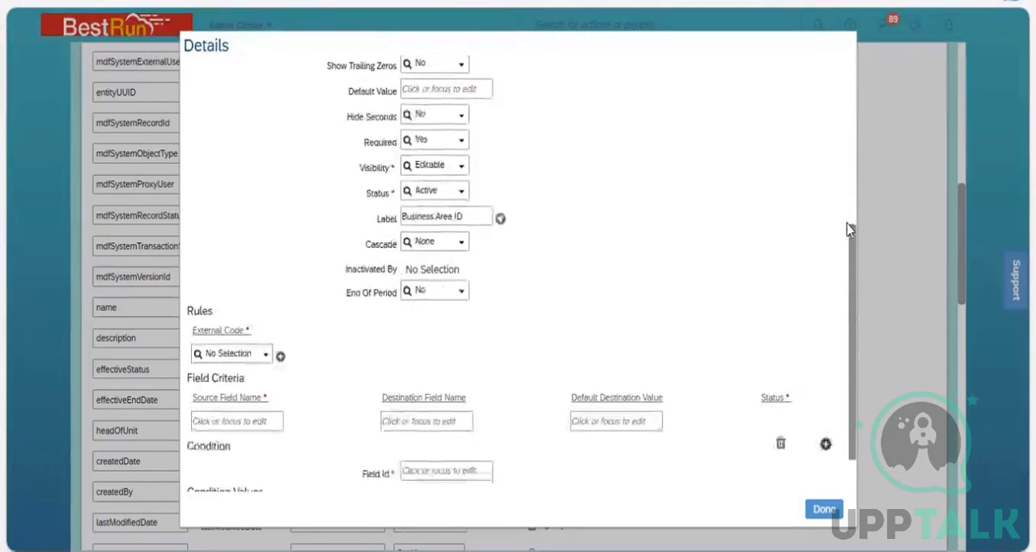
pyautogui.scroll(13, 847, 206)
pyautogui.scroll(1, 846, 203)
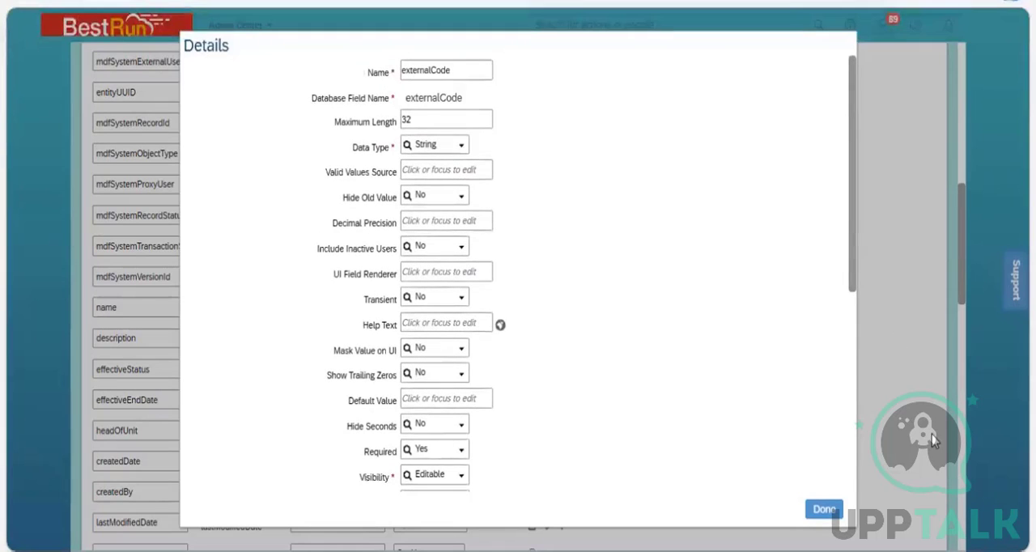
pyautogui.click(824, 509)
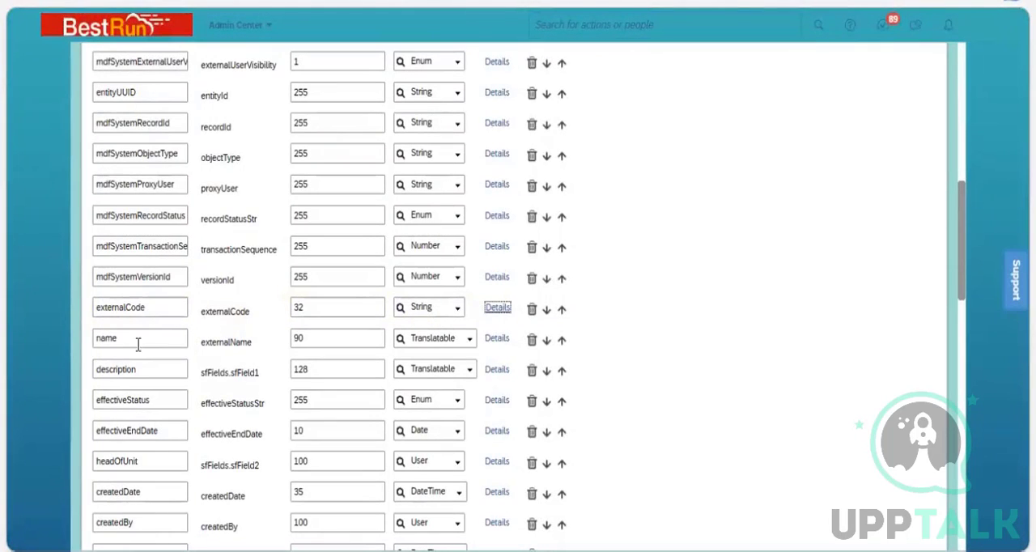
# Open the details of the name field and examine its settings, rules and Label.
pyautogui.click(497, 340)
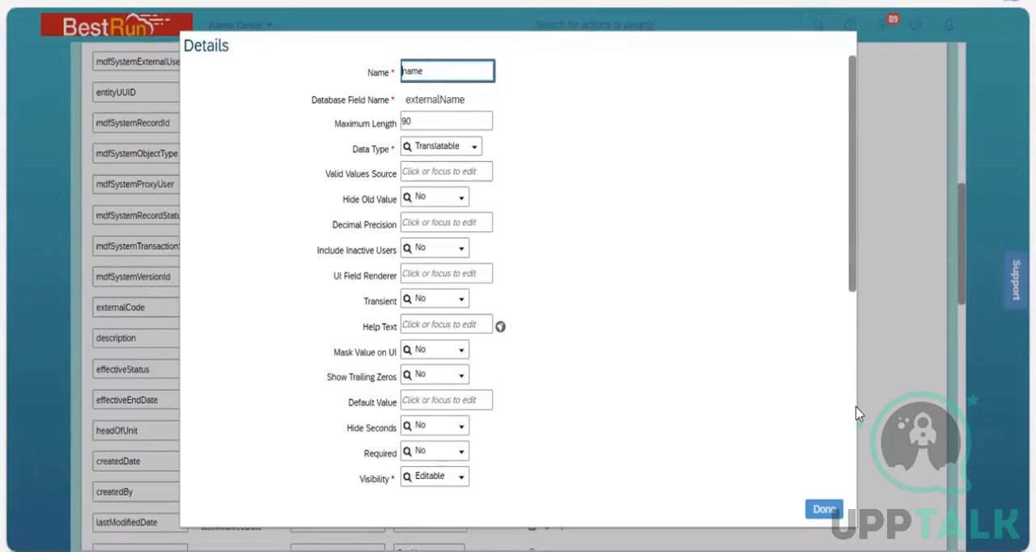
pyautogui.scroll(-2, 852, 454)
pyautogui.scroll(-4, 856, 487)
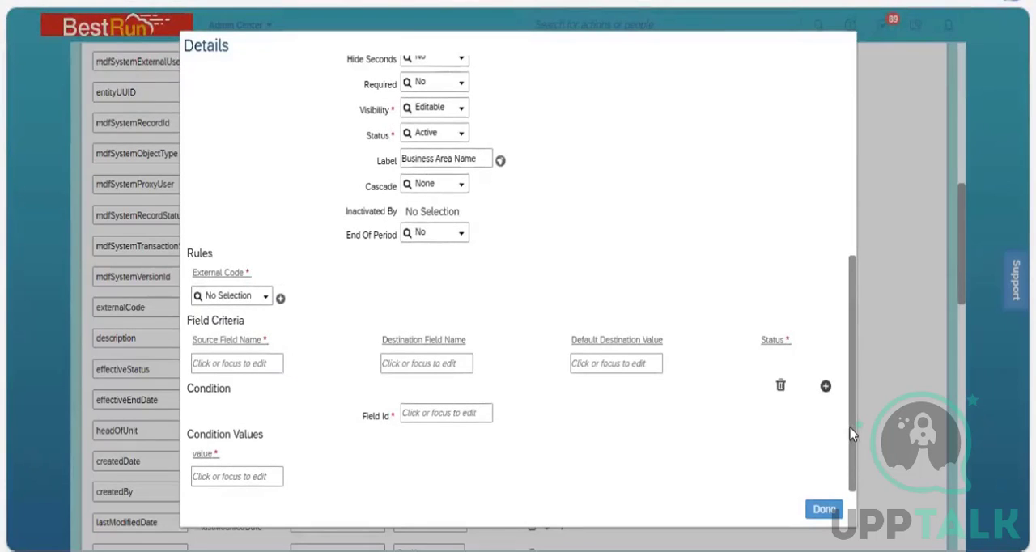
pyautogui.scroll(2, 496, 326)
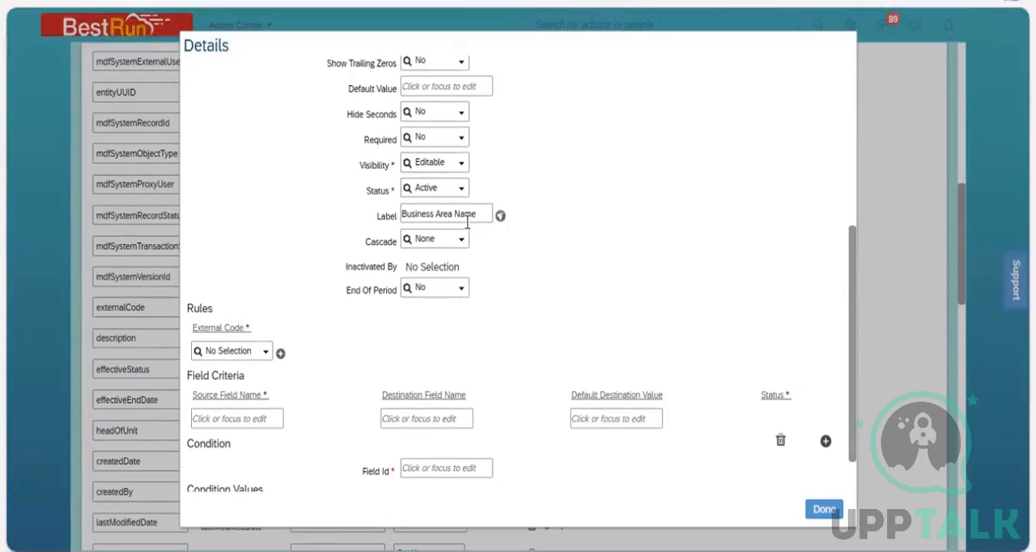
pyautogui.click(467, 223)
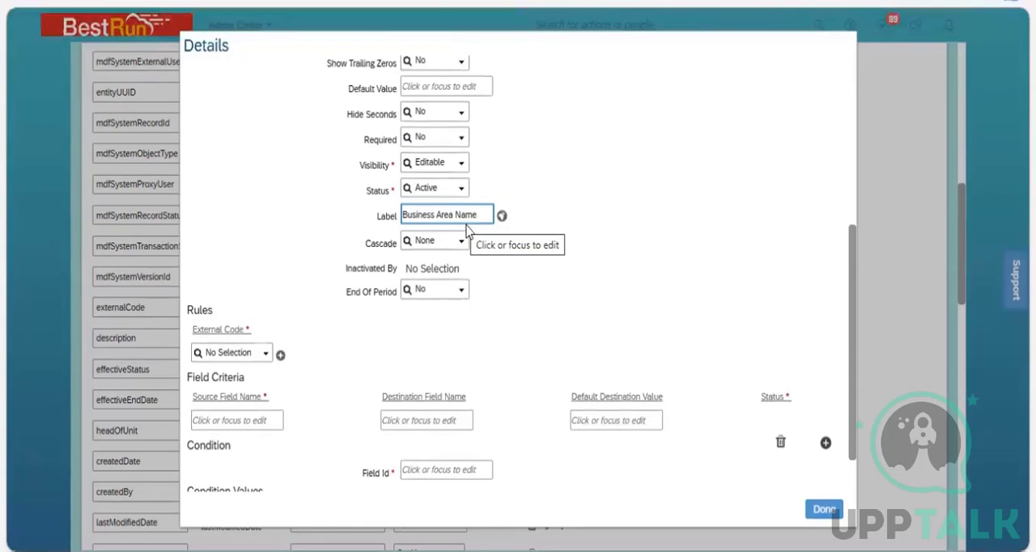
# Compare the name field's Label with the field labels on the 3200 NGI Services Business Unit record in Manage Data.
pyautogui.click(312, 63)
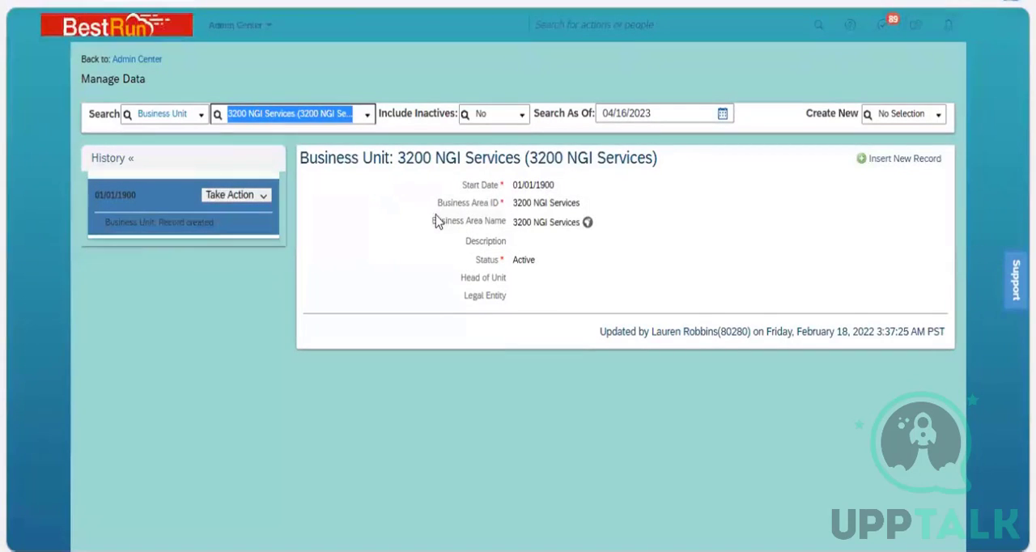
pyautogui.moveTo(435, 215); pyautogui.dragTo(488, 300)
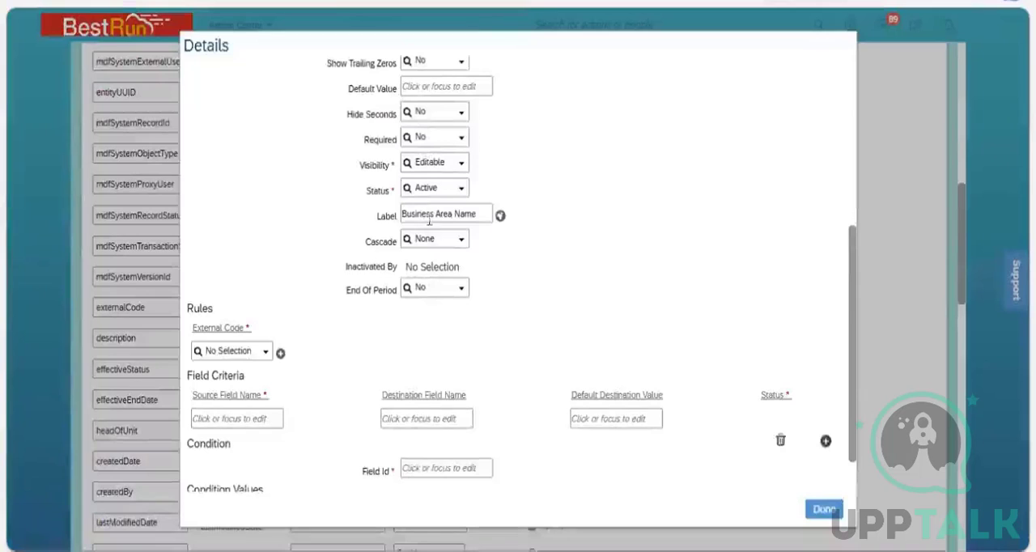
pyautogui.click(460, 215)
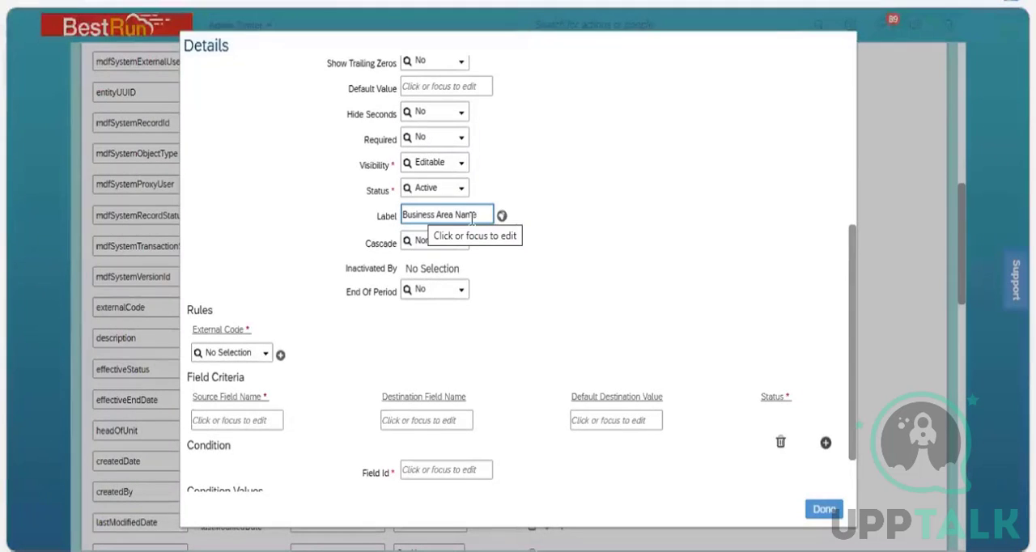
pyautogui.click(840, 410)
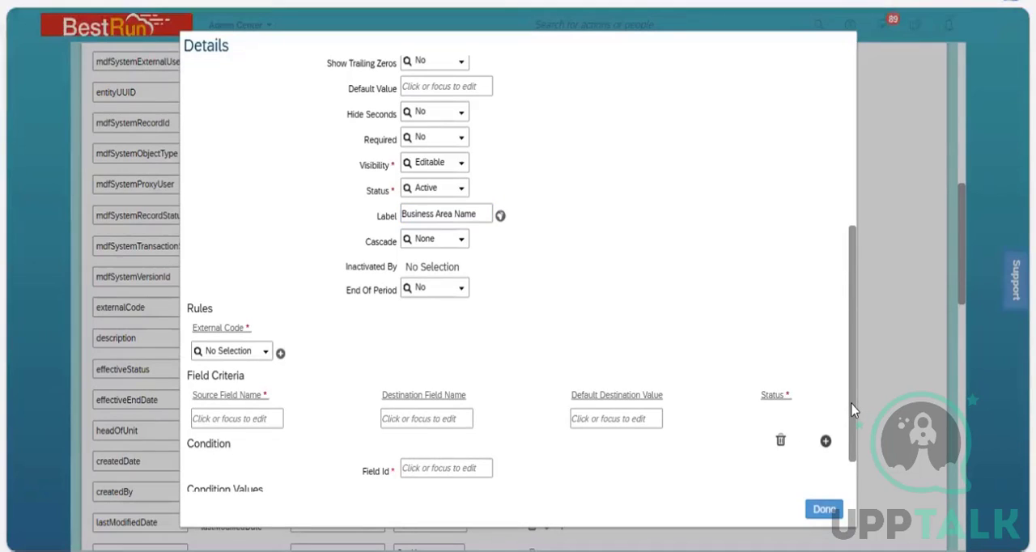
# Review the name field's settings from Maximum Length and Data Type down to End Of Period.
pyautogui.scroll(2, 842, 248)
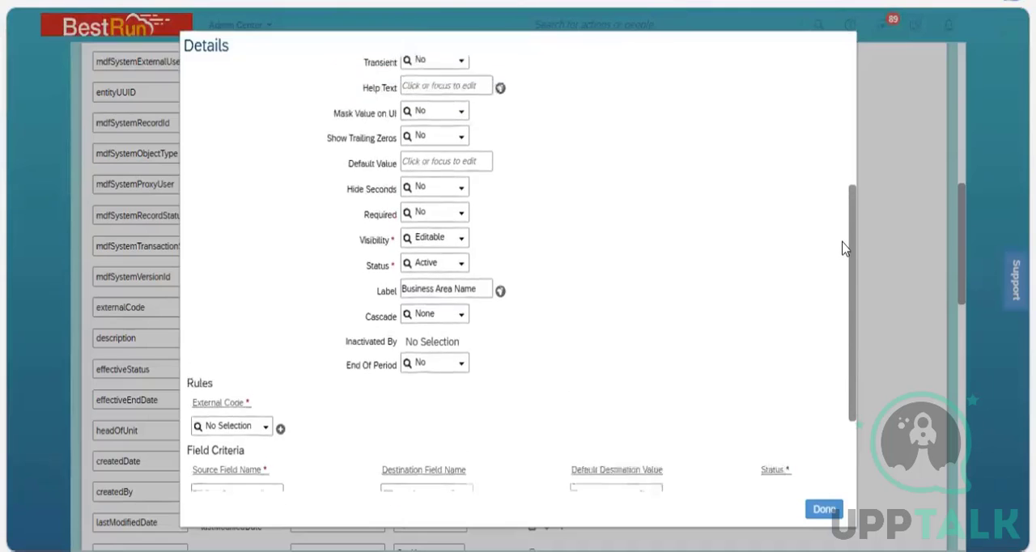
pyautogui.scroll(6, 841, 249)
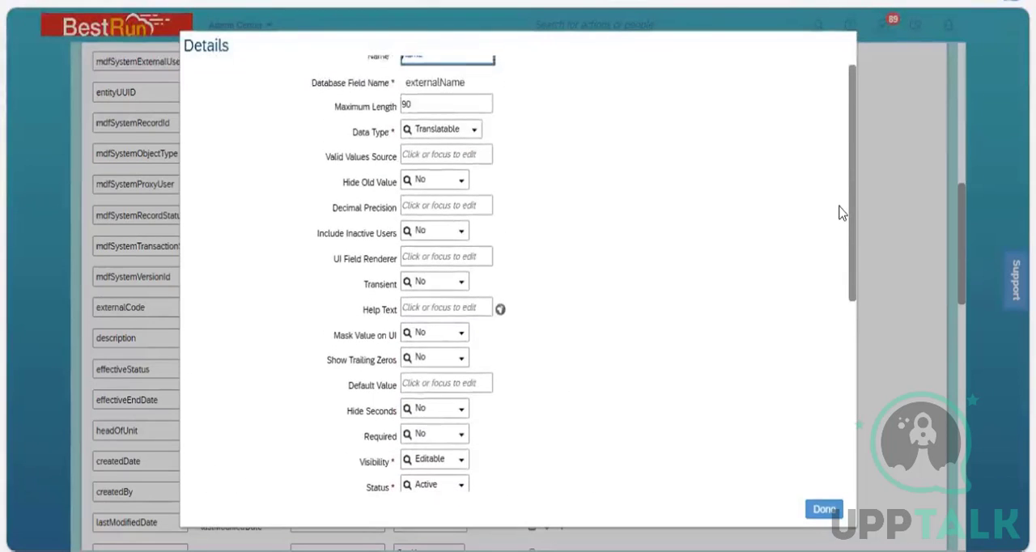
pyautogui.scroll(1, 839, 213)
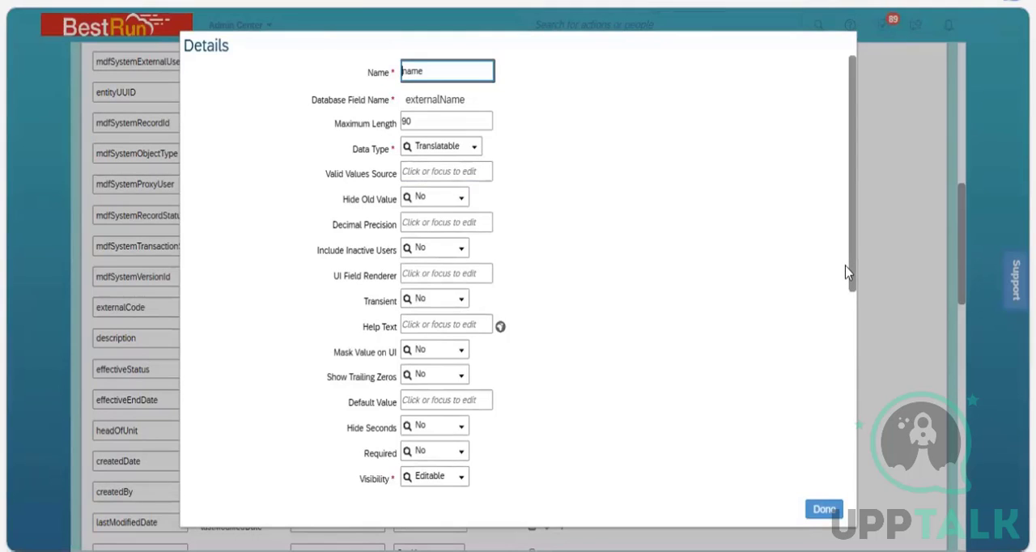
pyautogui.scroll(-3, 848, 274)
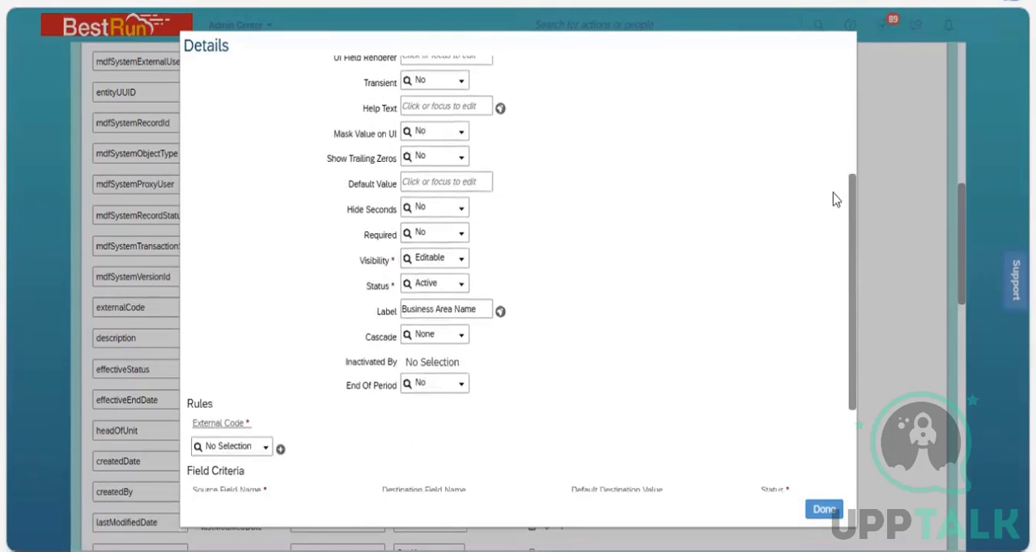
pyautogui.scroll(3, 826, 86)
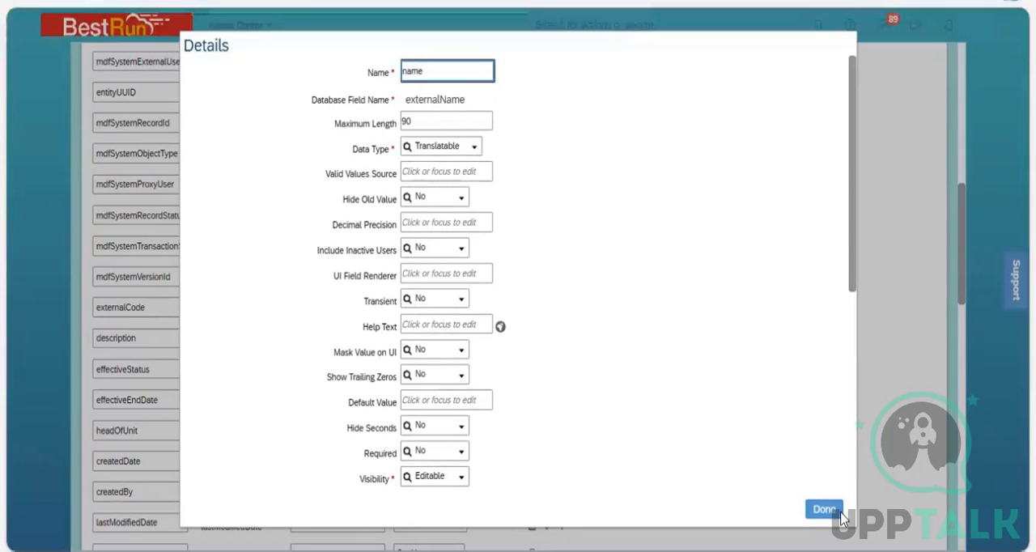
# Leave the name field's details and review the Business Unit object definition from its header settings down to the Fields list.
pyautogui.click(880, 398)
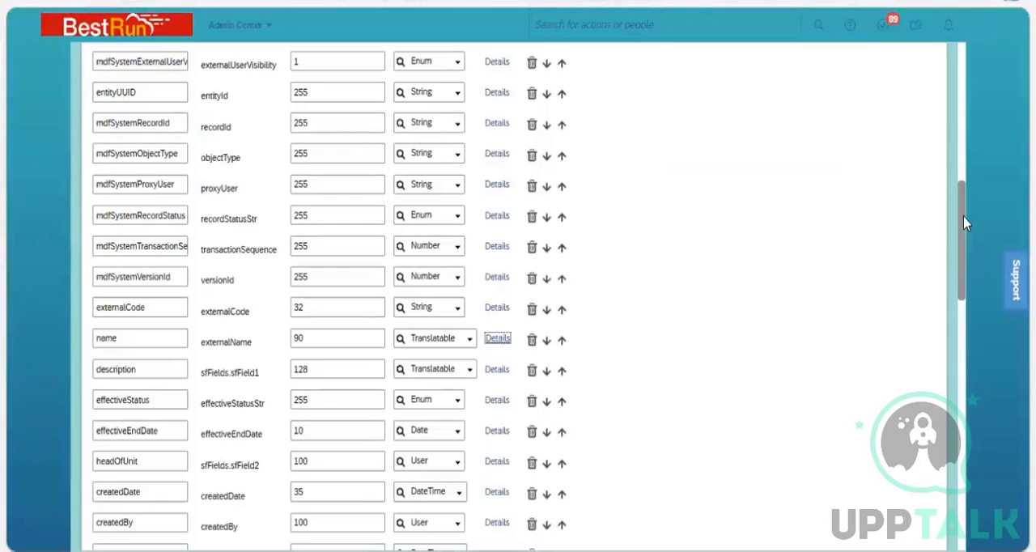
pyautogui.moveTo(964, 217); pyautogui.dragTo(943, 21)
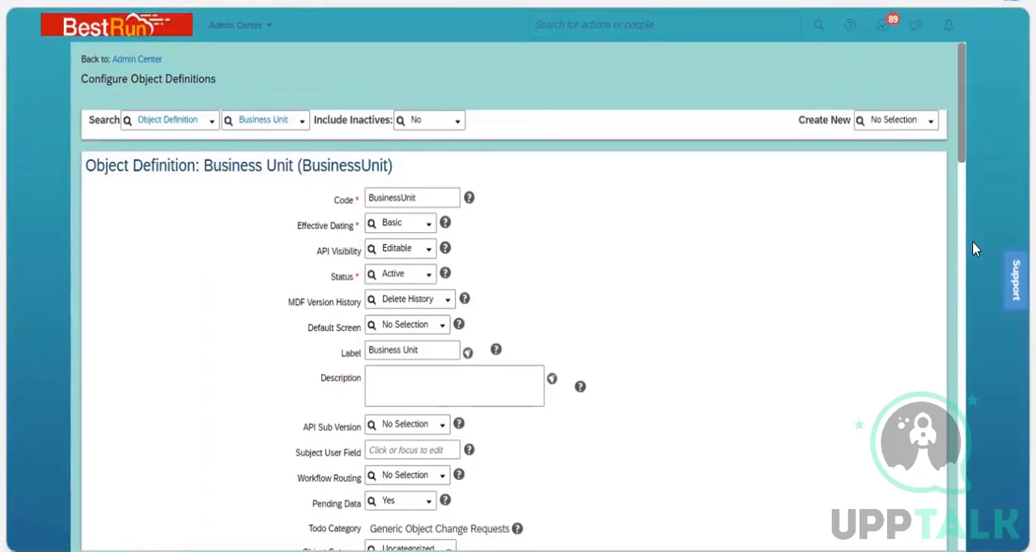
pyautogui.scroll(-6, 546, 77)
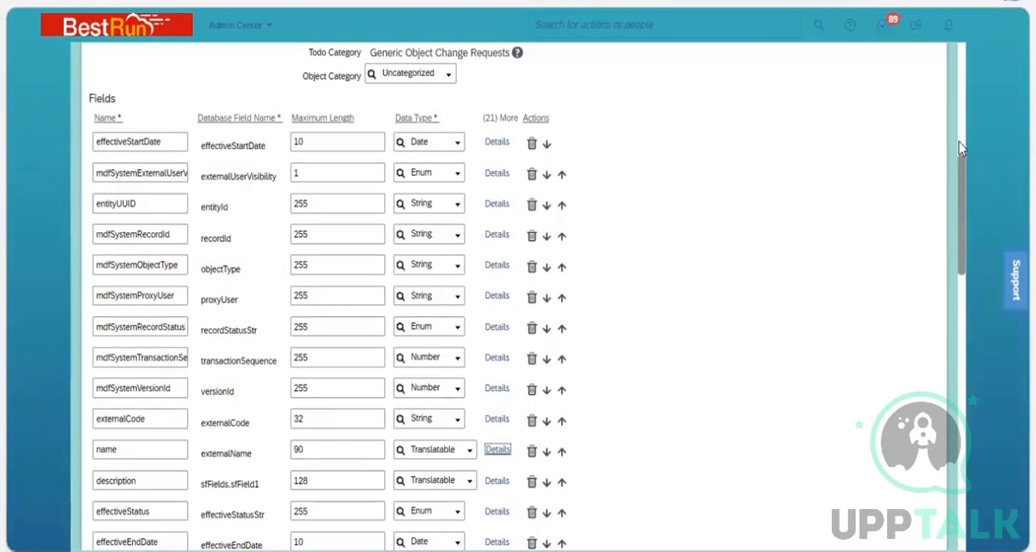
# Return to the Business Unit definition's header settings and show the available Effective Dating options.
pyautogui.scroll(5, 955, 93)
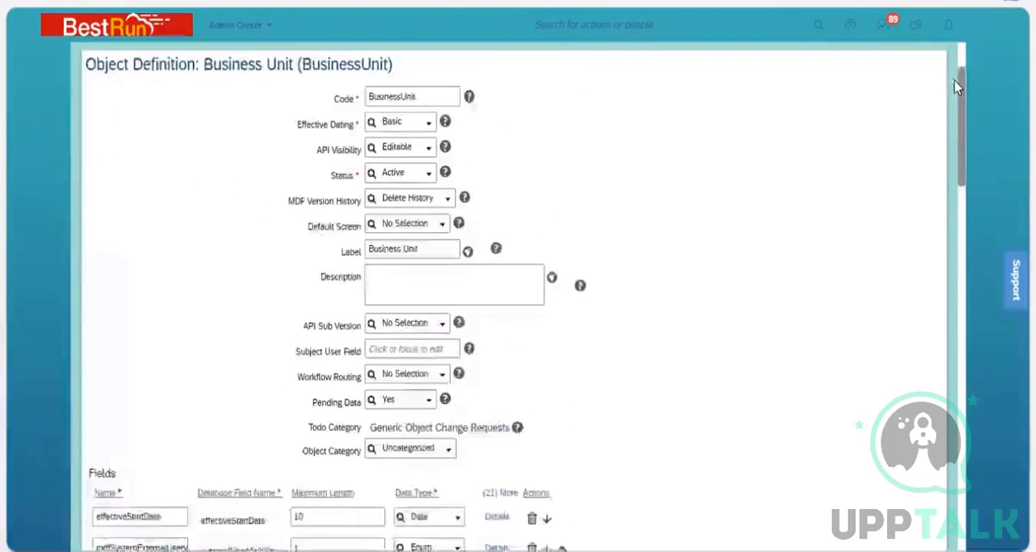
pyautogui.scroll(1, 956, 87)
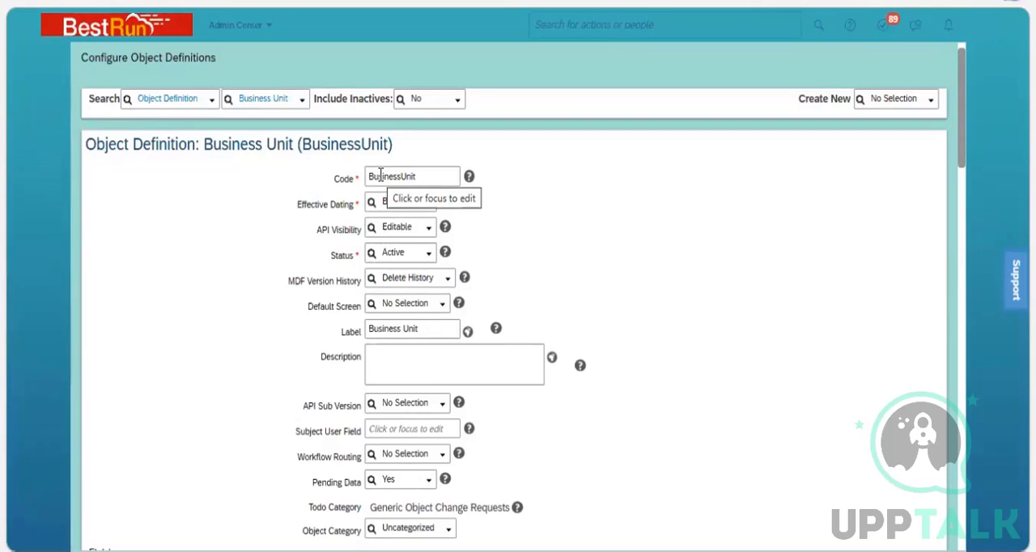
pyautogui.click(429, 206)
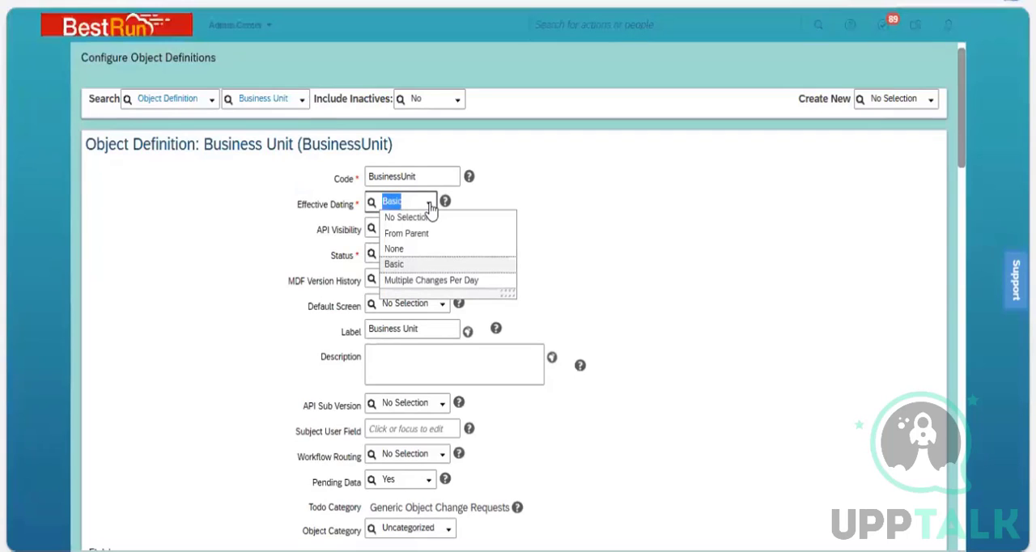
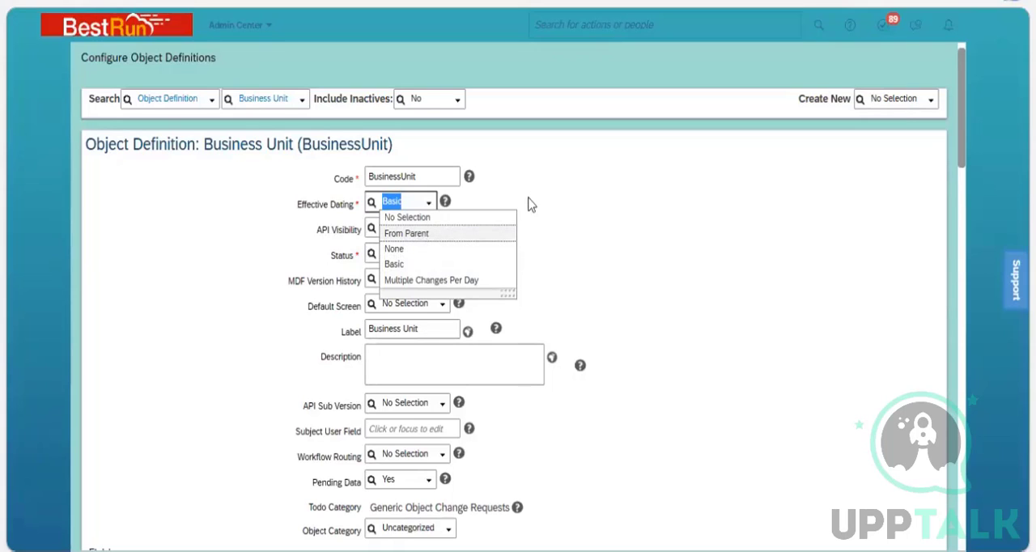
# Review the Effective Dating options in the Business Unit definition's header and leave the setting as it is.
pyautogui.click(386, 201)
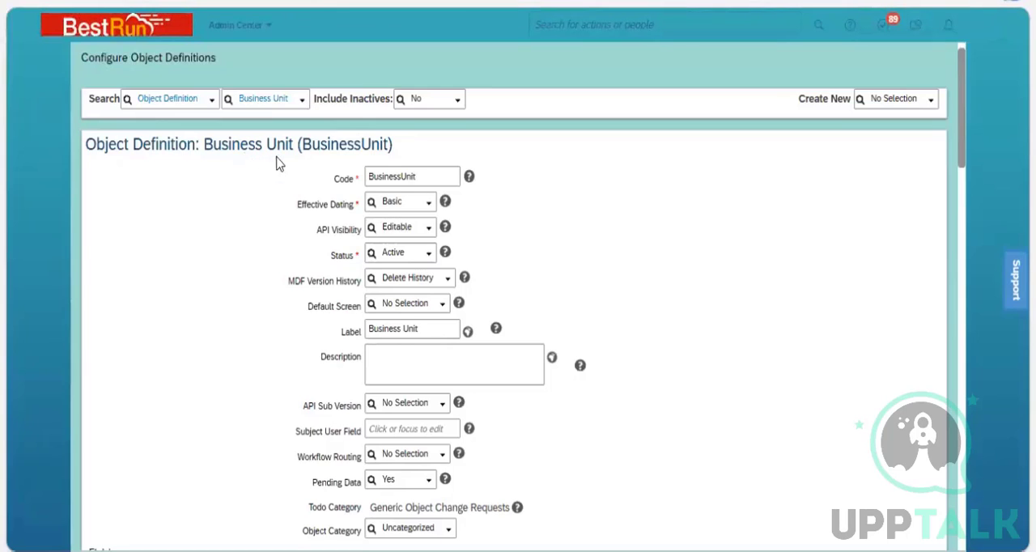
pyautogui.click(429, 204)
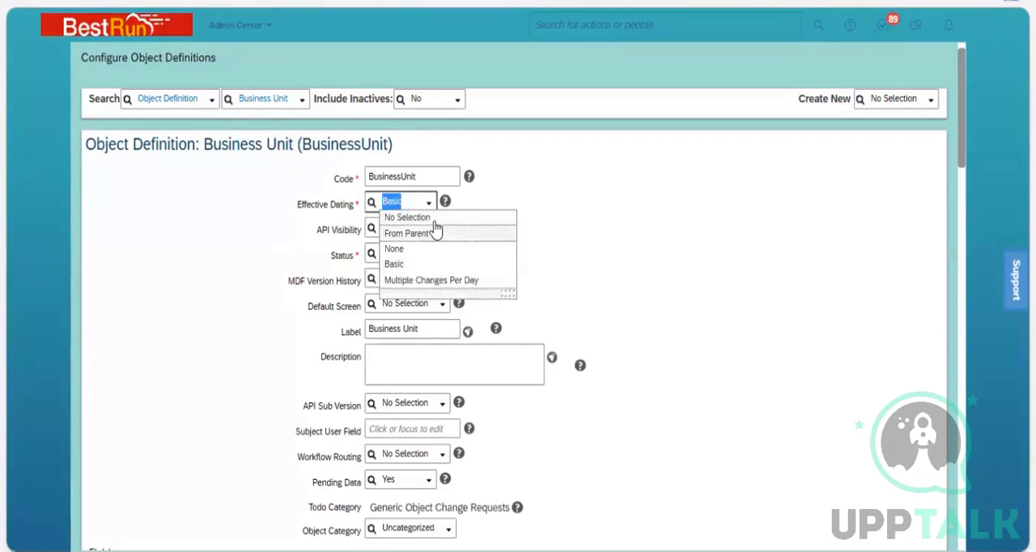
pyautogui.press('Escape')
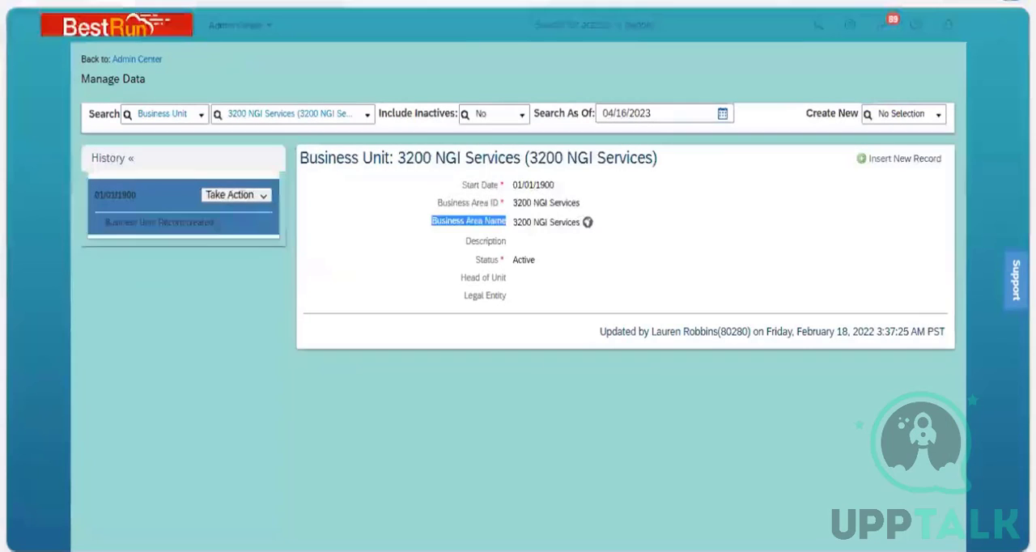
# Duplicate the Manage Data browser tab, and find the employee by first name to open the Electrical Operations employee's profile.
pyautogui.rightClick(298, 1)
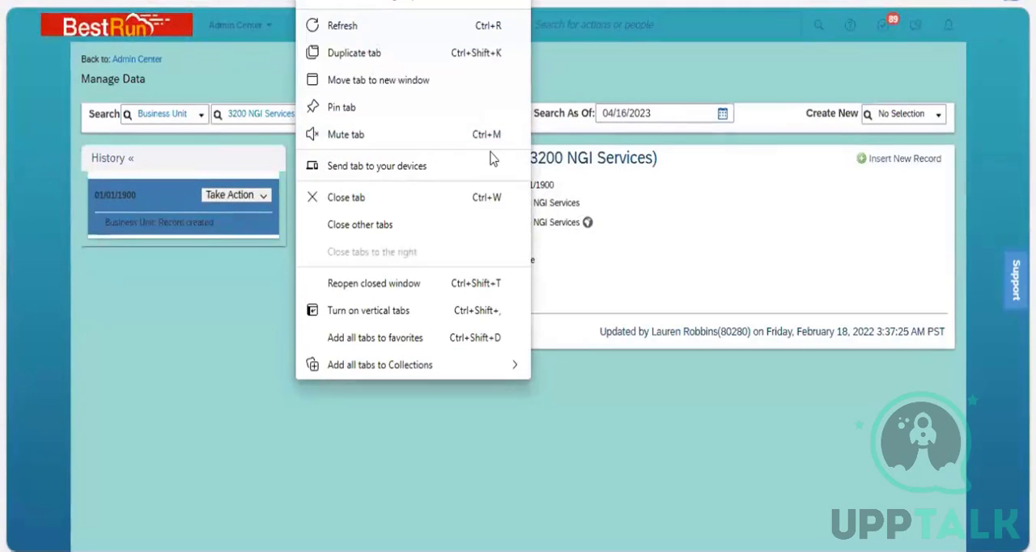
pyautogui.press('Down')
pyautogui.press('Down')
pyautogui.press('Return')
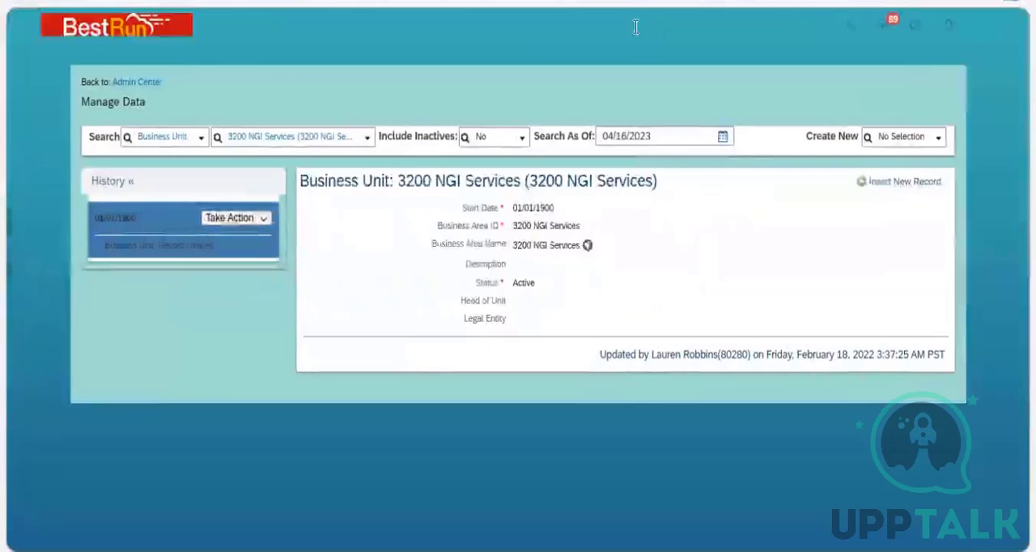
pyautogui.click(635, 27)
pyautogui.write('anil')
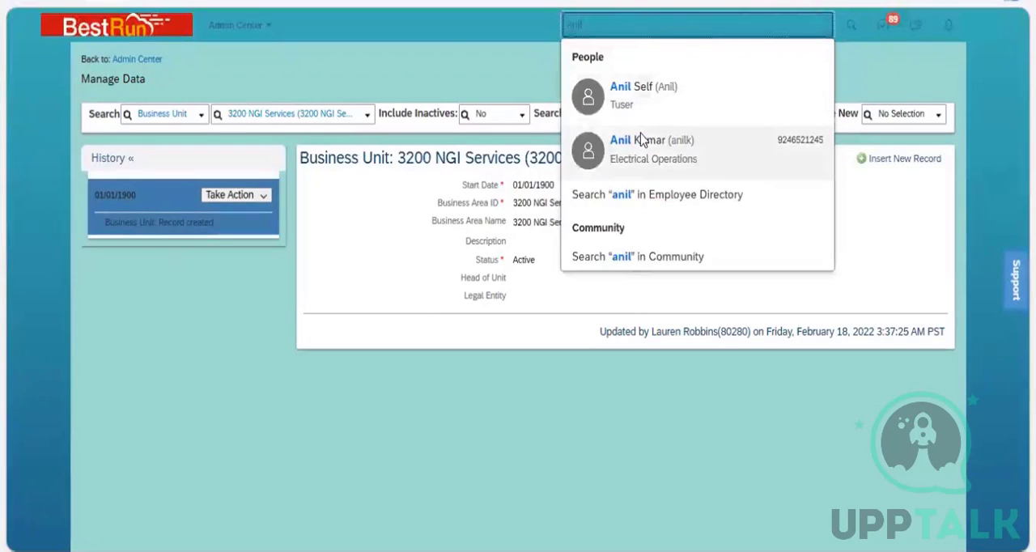
pyautogui.click(640, 139)
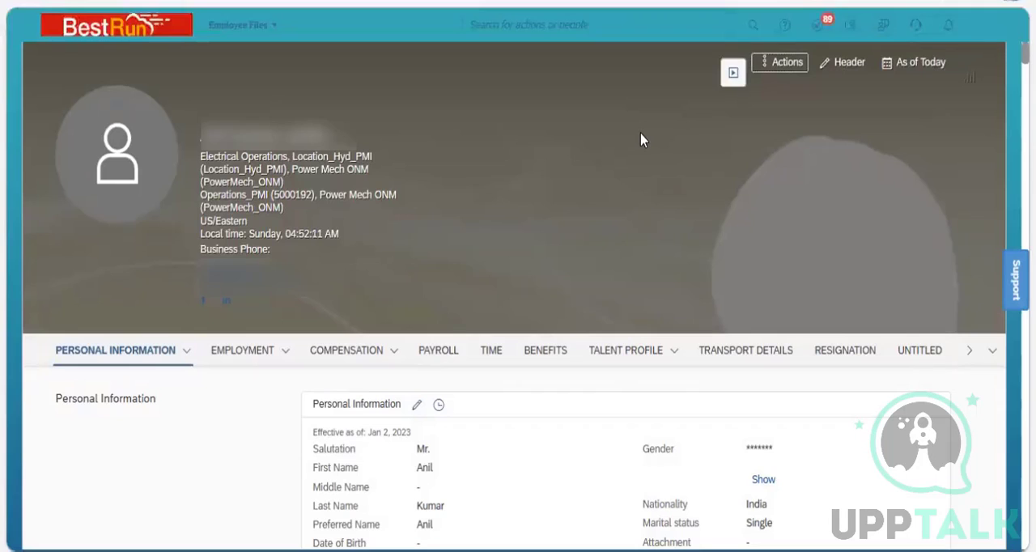
# Open the employee's Addresses for editing with the changes taking effect on Apr 16, 2023.
pyautogui.click(186, 361)
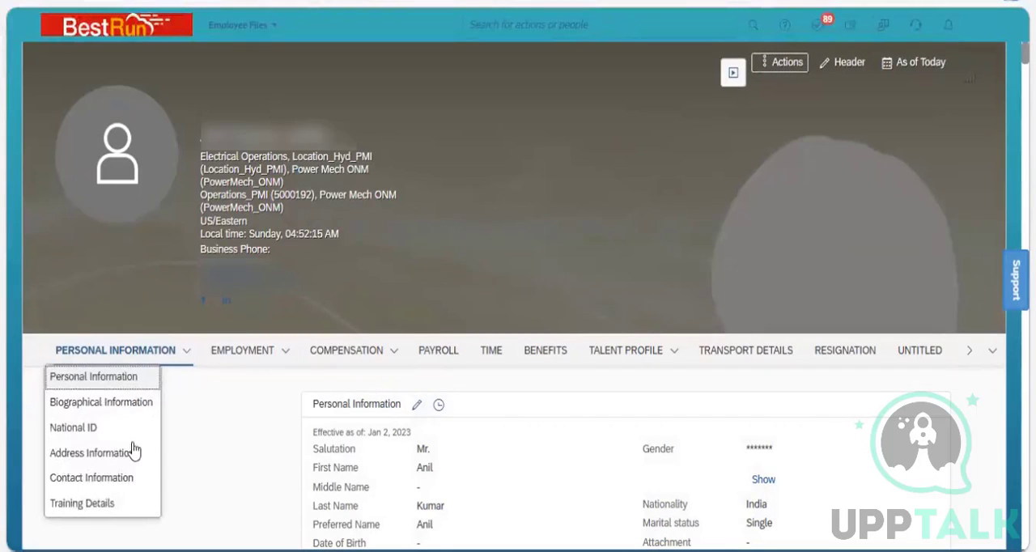
pyautogui.click(97, 453)
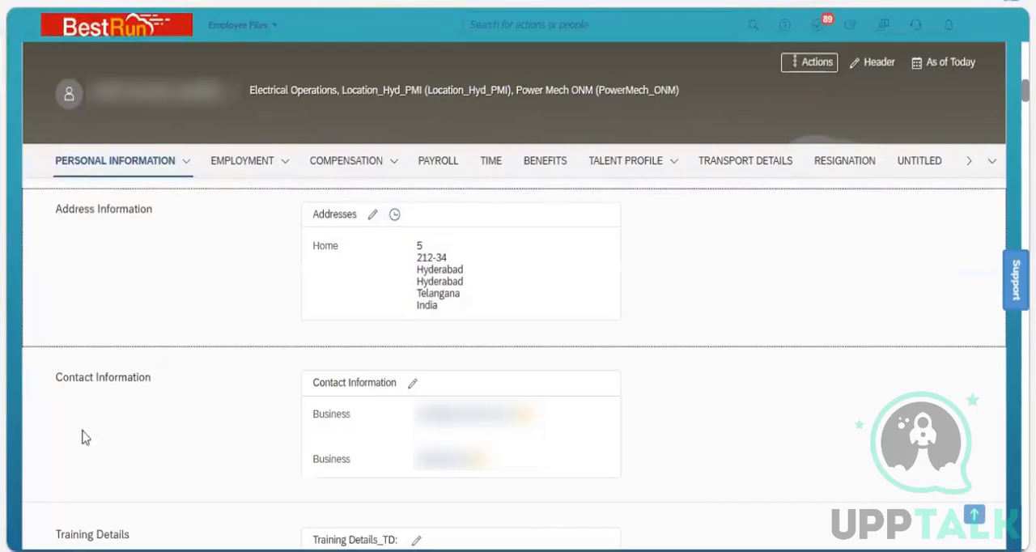
pyautogui.click(375, 215)
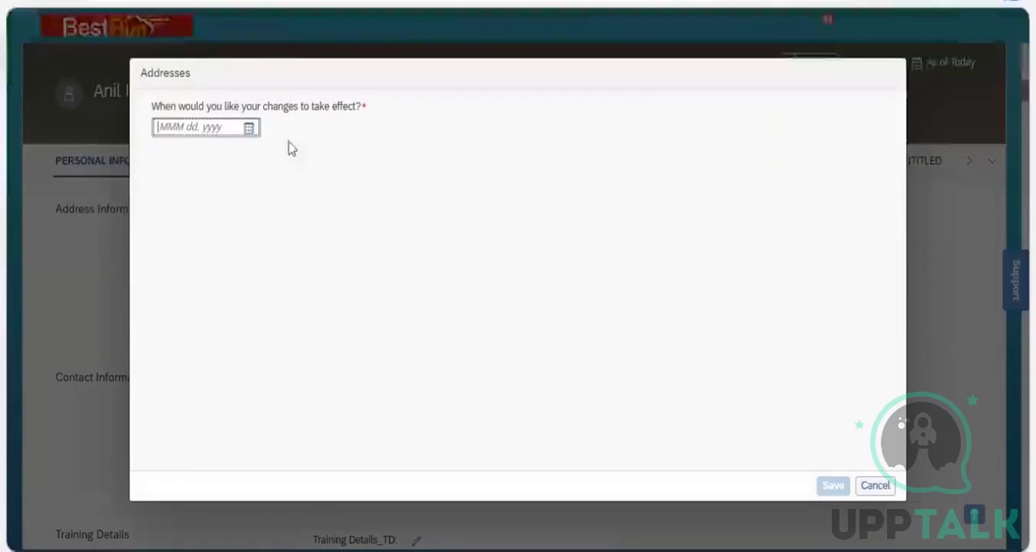
pyautogui.click(247, 127)
pyautogui.click(250, 127)
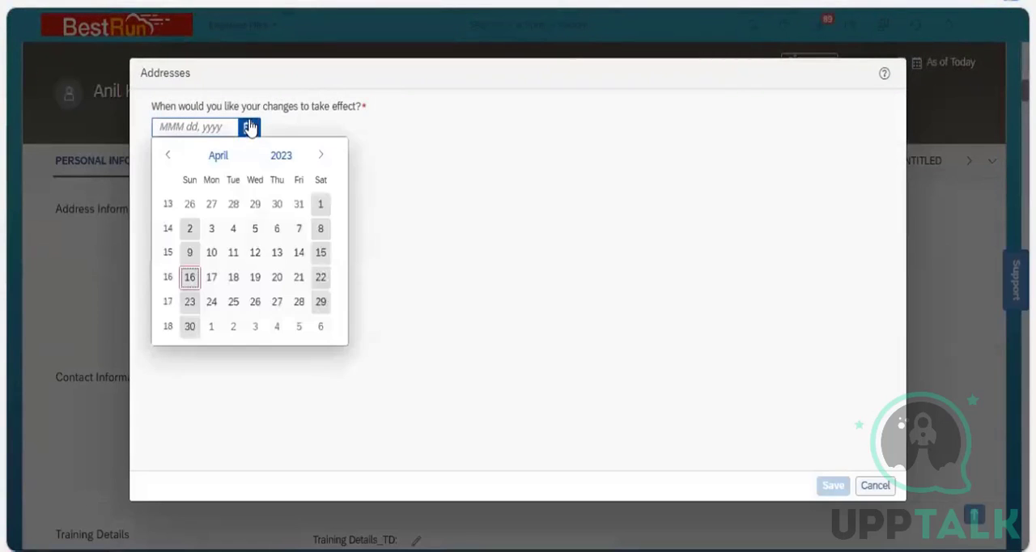
pyautogui.click(193, 278)
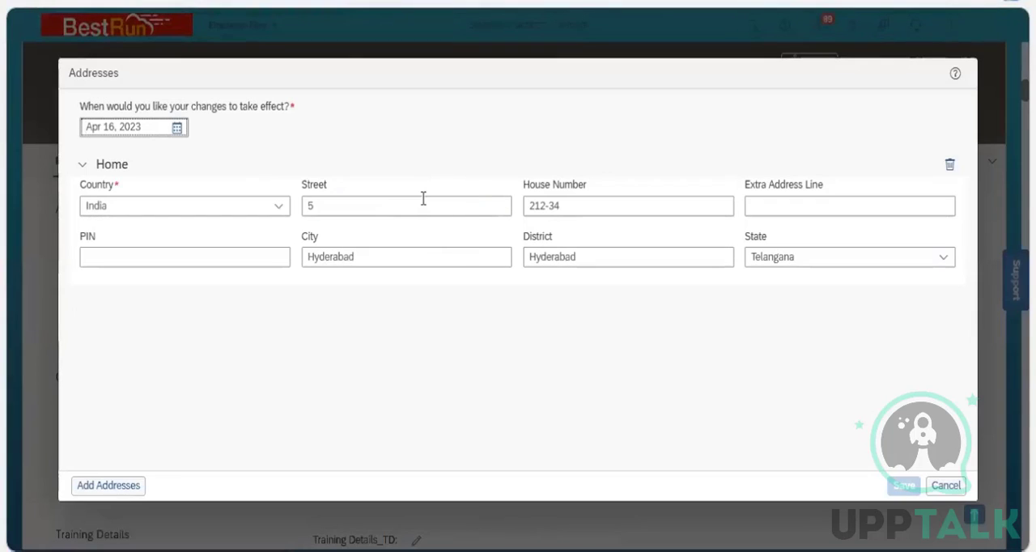
# Examine the Addresses form, add a blank address entry below Home, and discard the changes without saving.
pyautogui.click(358, 196)
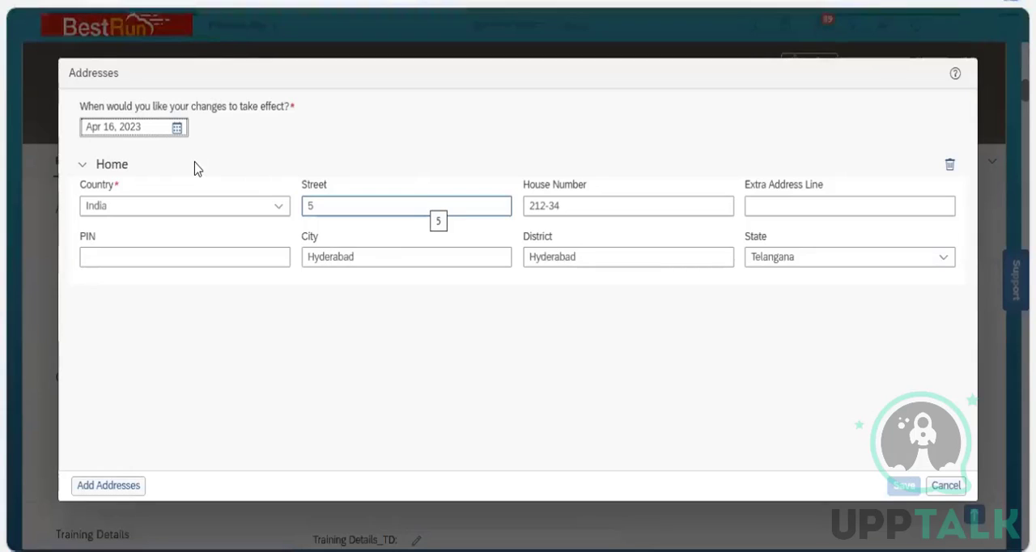
pyautogui.click(124, 82)
pyautogui.moveTo(120, 73); pyautogui.dragTo(65, 75)
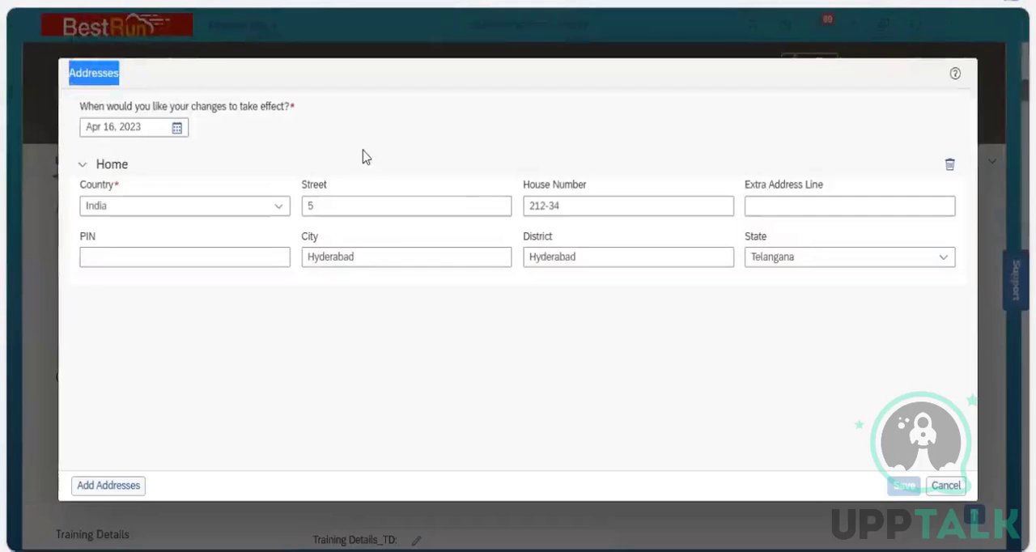
pyautogui.click(350, 98)
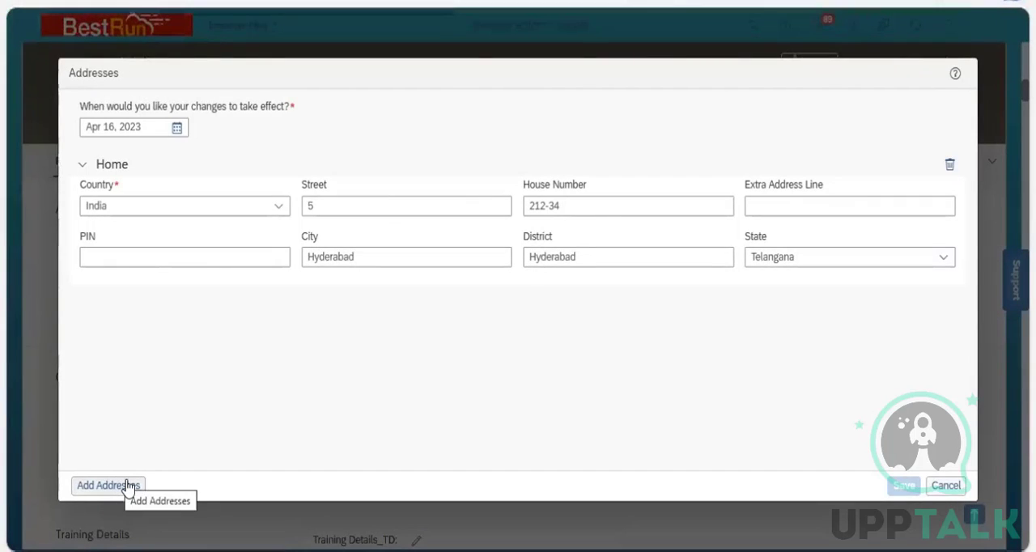
pyautogui.click(127, 487)
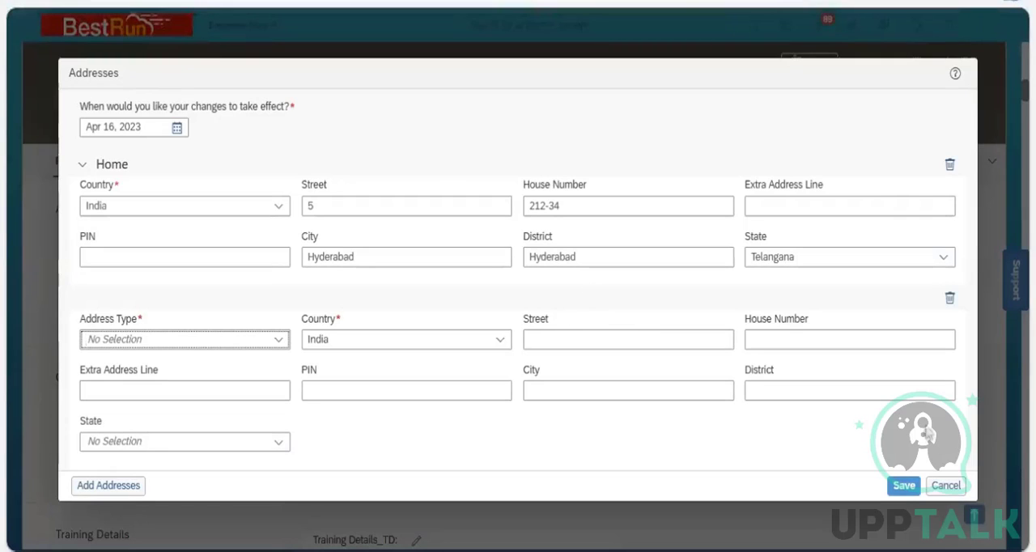
pyautogui.click(951, 485)
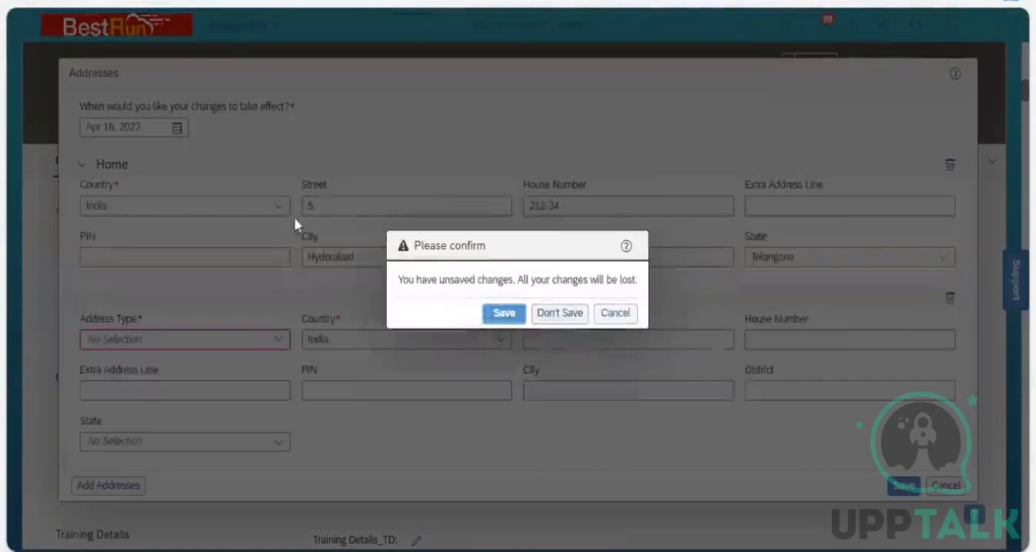
pyautogui.click(560, 313)
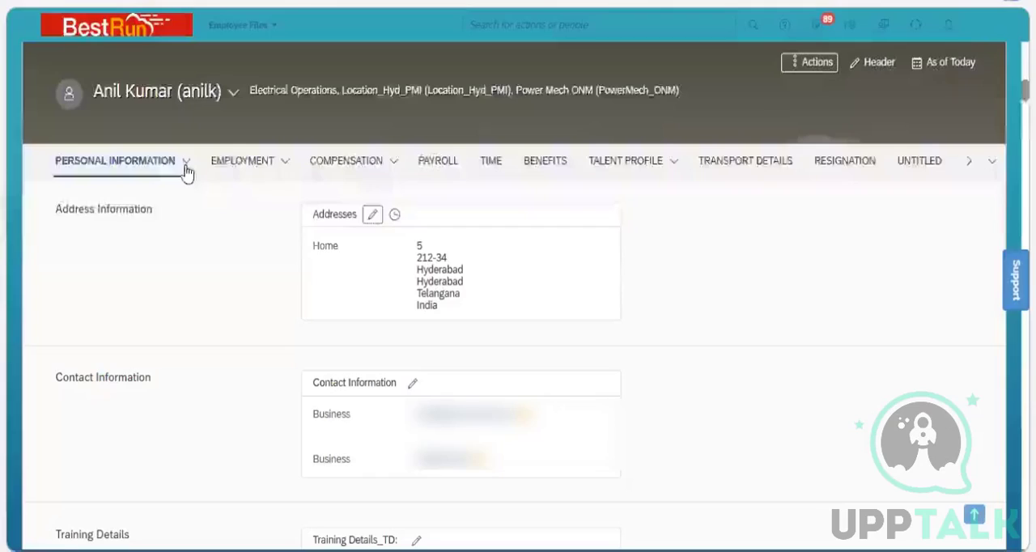
# View the employee's Personal Information section list, and return to the Business Unit object definition to review the Effective Dating options.
pyautogui.click(186, 166)
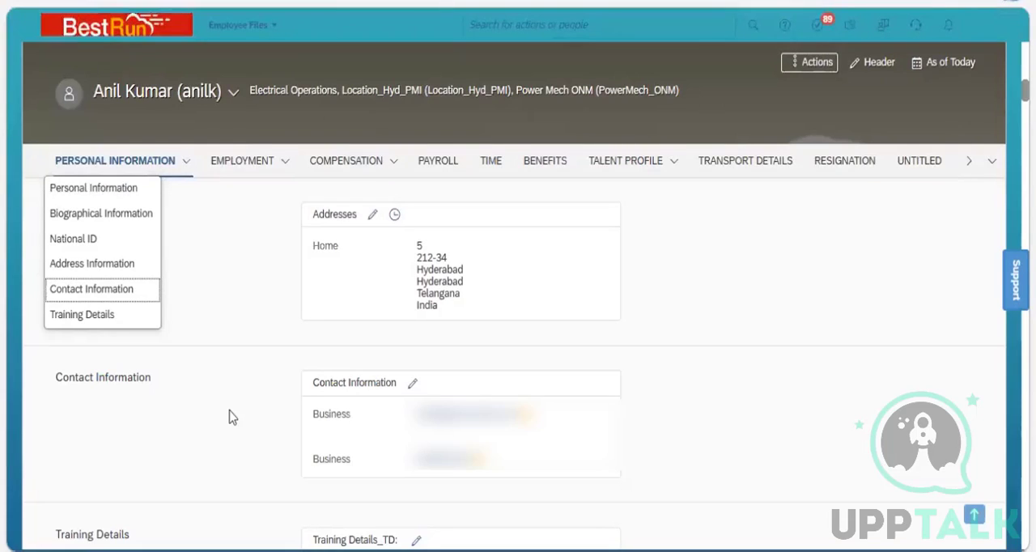
pyautogui.click(160, 472)
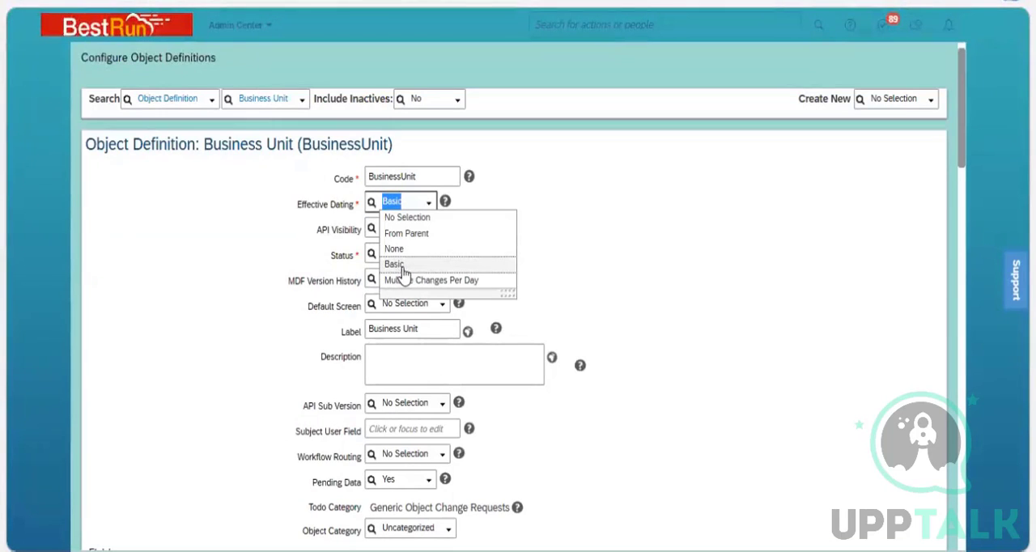
pyautogui.click(259, 262)
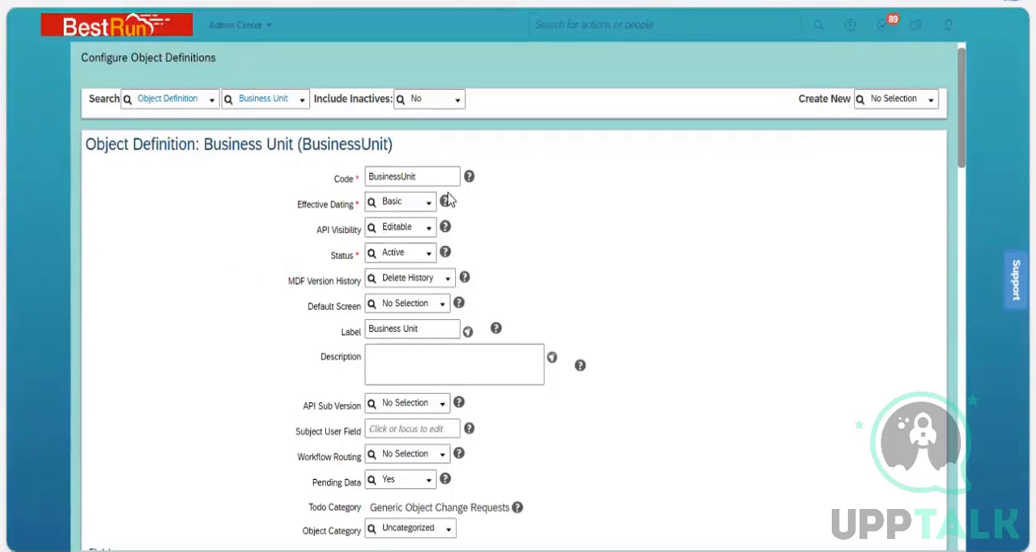
pyautogui.click(430, 208)
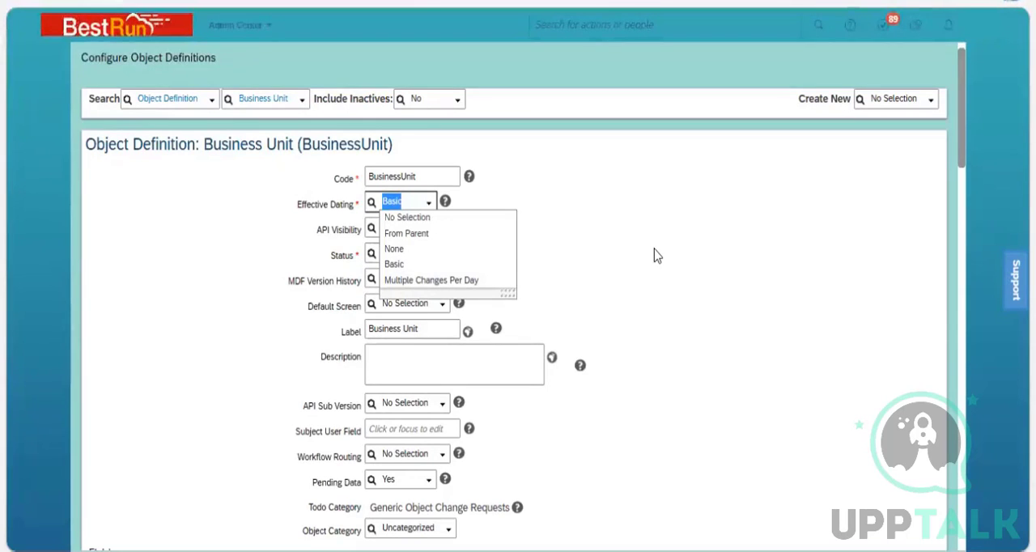
pyautogui.click(655, 250)
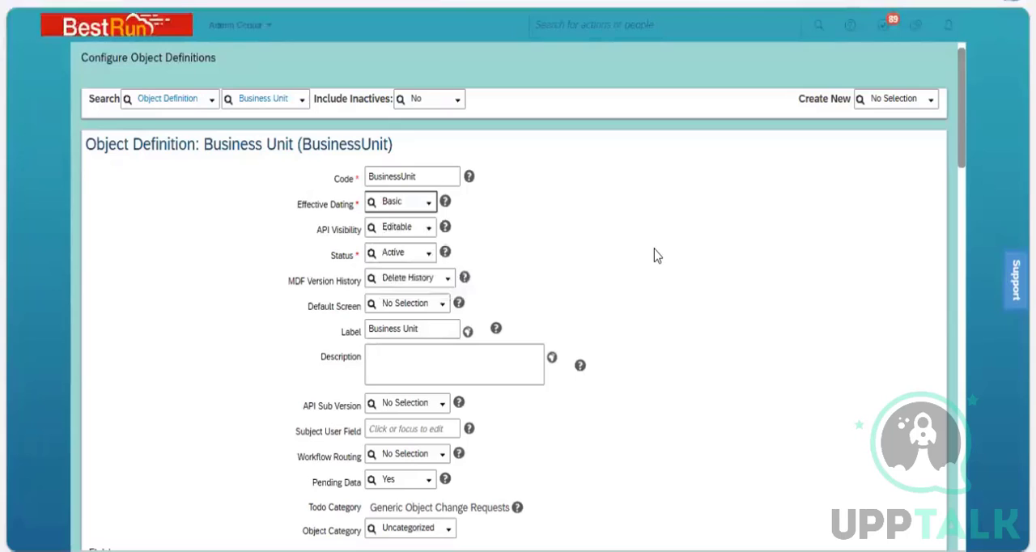
# Review the available API Visibility and MDF Version History options for the Business Unit object.
pyautogui.click(429, 234)
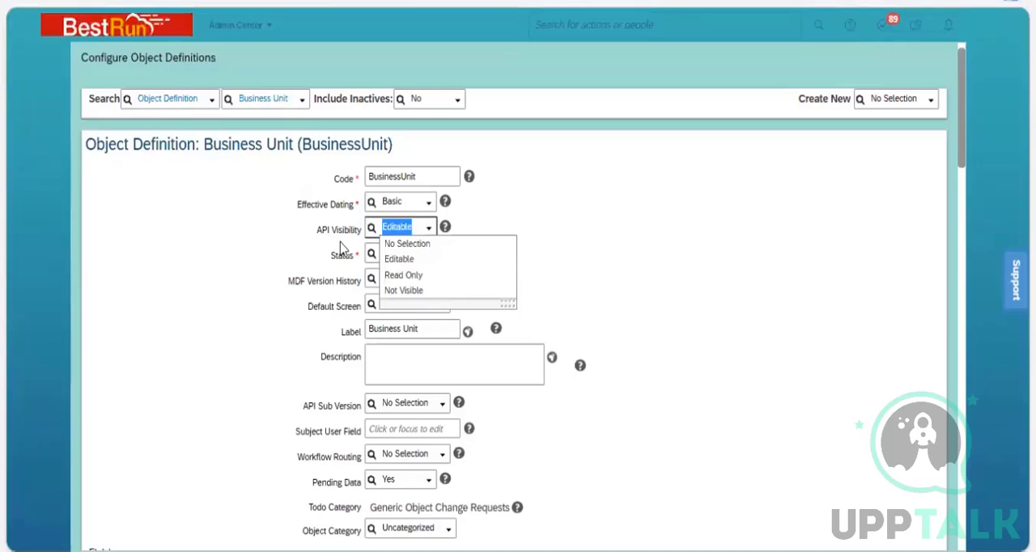
pyautogui.click(331, 242)
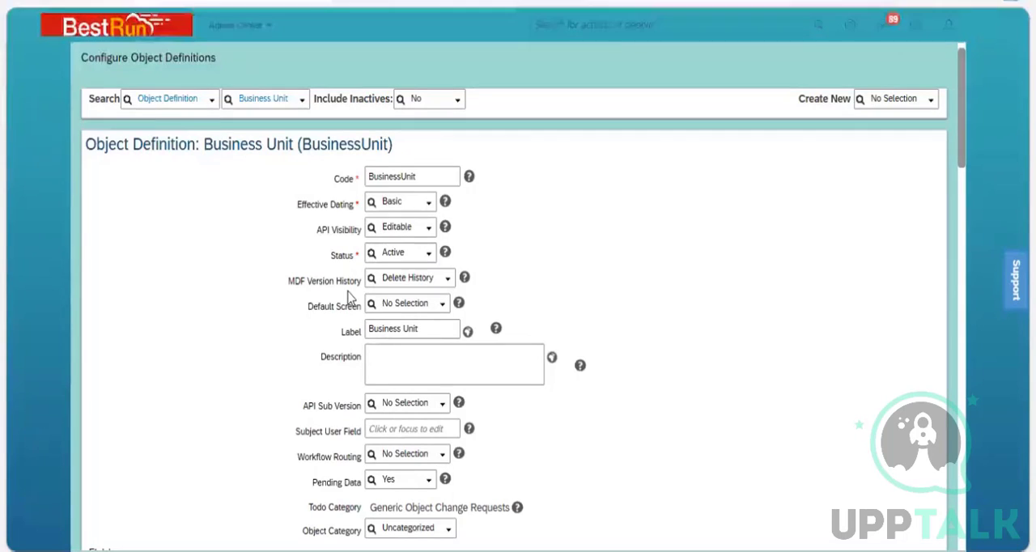
pyautogui.click(446, 283)
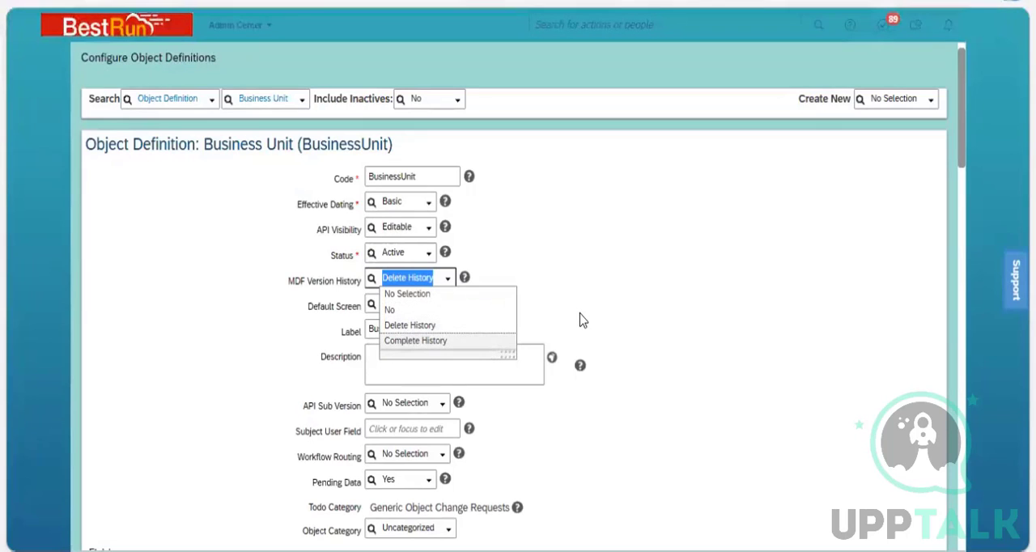
pyautogui.click(316, 304)
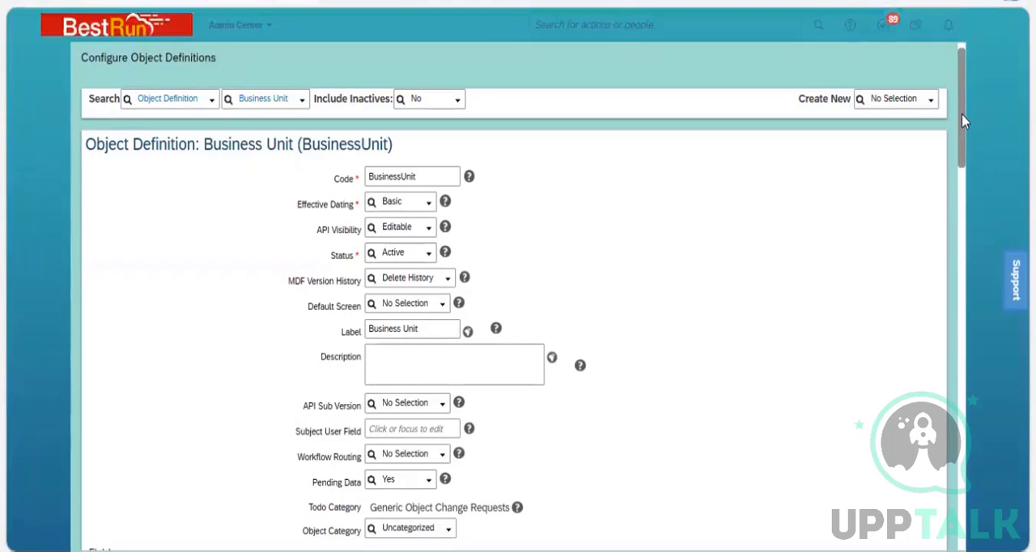
# Review the workflows available for Workflow Routing in the Business Unit definition without selecting one.
pyautogui.scroll(-3, 960, 127)
pyautogui.scroll(-1, 971, 150)
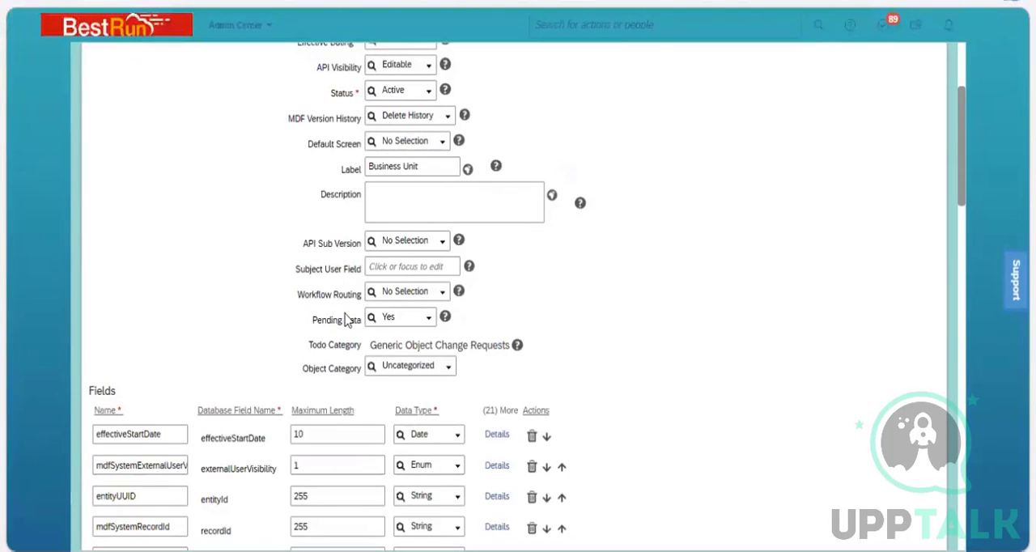
pyautogui.click(444, 295)
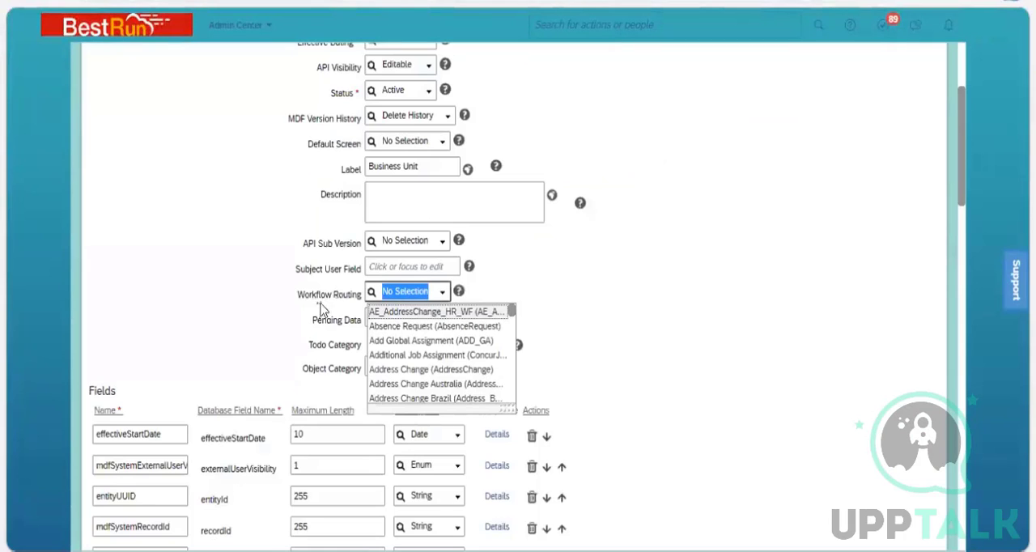
pyautogui.click(343, 303)
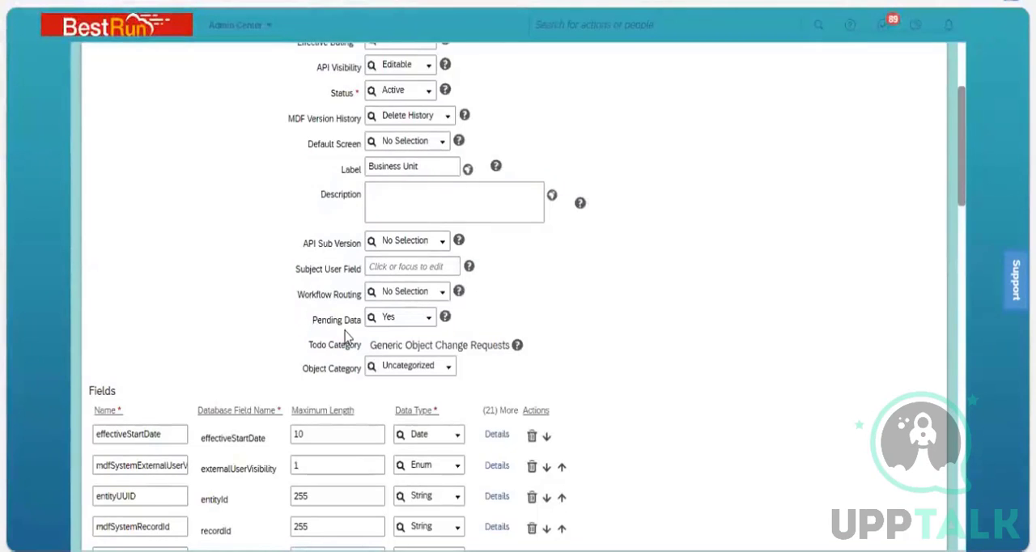
# Review the Pending Data options, keeping Yes, and continue to the Fields list of the Business Unit definition.
pyautogui.click(429, 321)
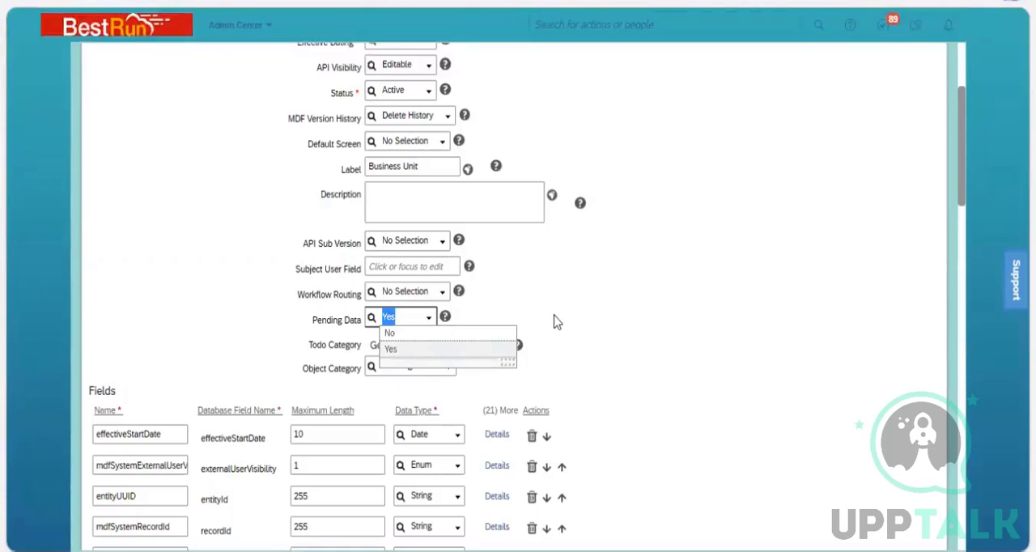
pyautogui.click(396, 348)
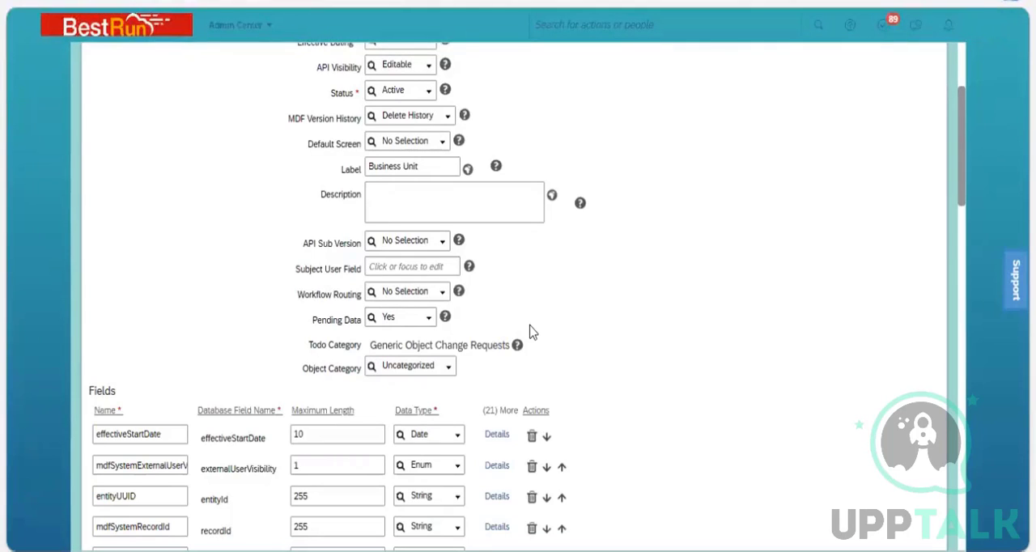
pyautogui.click(426, 324)
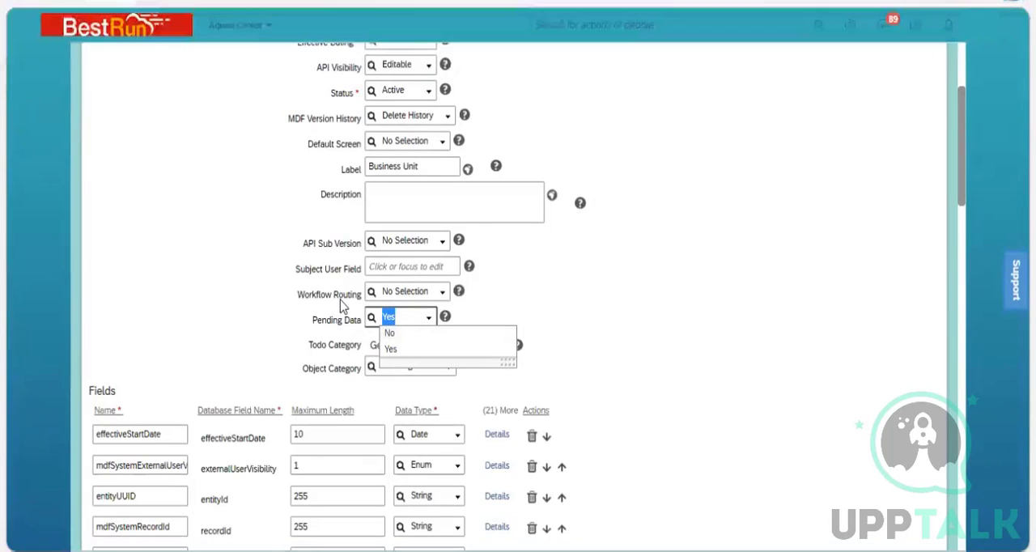
pyautogui.click(318, 337)
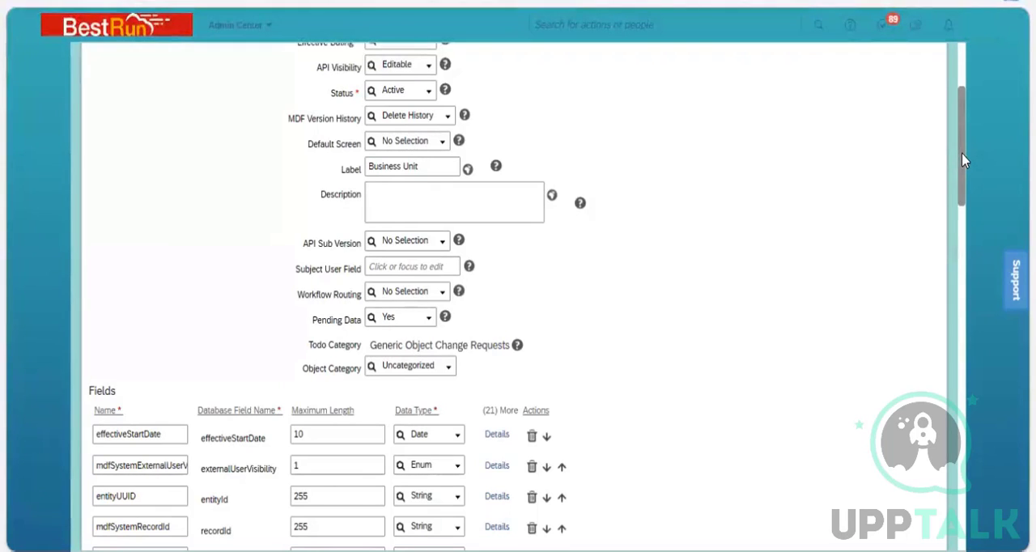
pyautogui.moveTo(961, 166); pyautogui.dragTo(962, 192)
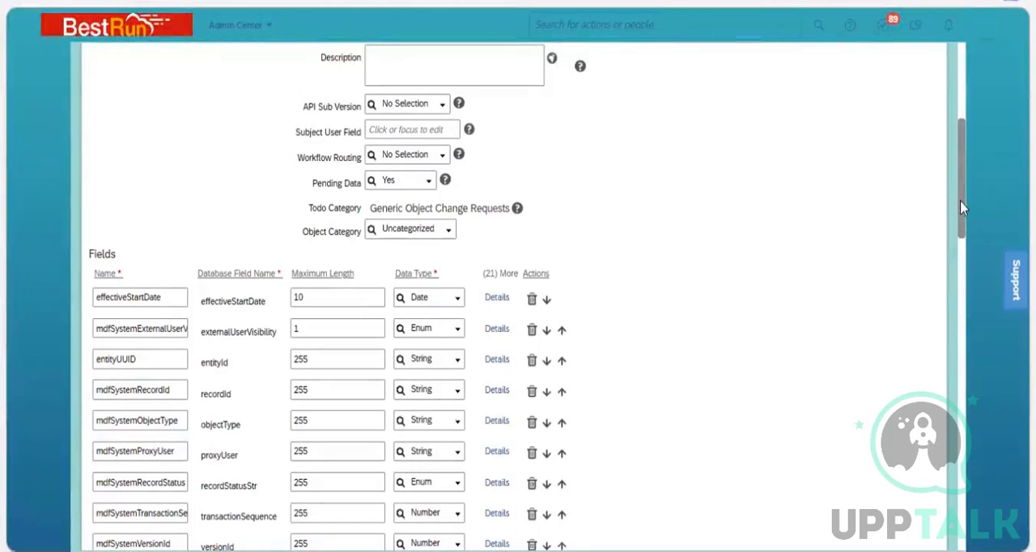
# Review the Business Unit definition's field list and the data types available for the effectiveStartDate field, keeping Date.
pyautogui.moveTo(962, 208); pyautogui.dragTo(967, 255)
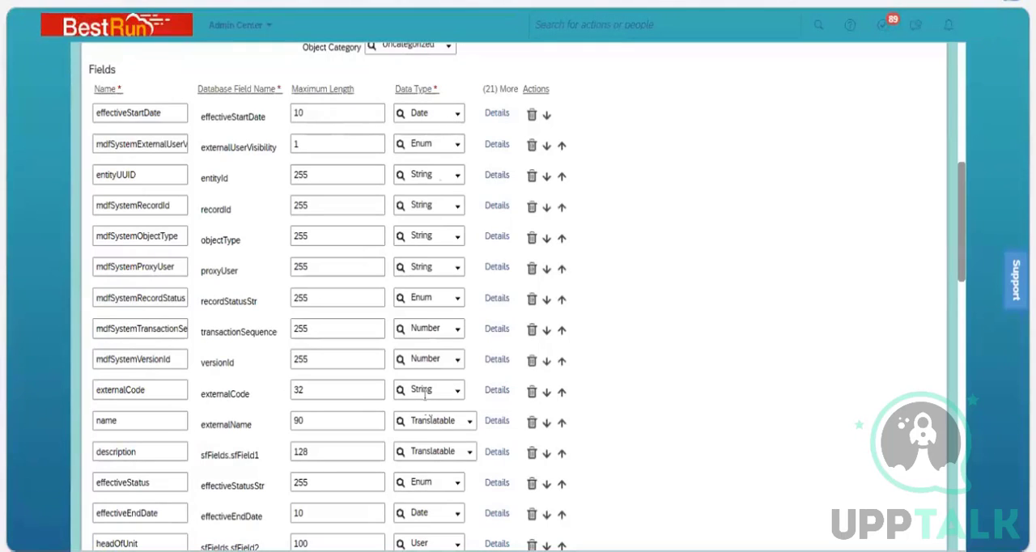
pyautogui.click(458, 120)
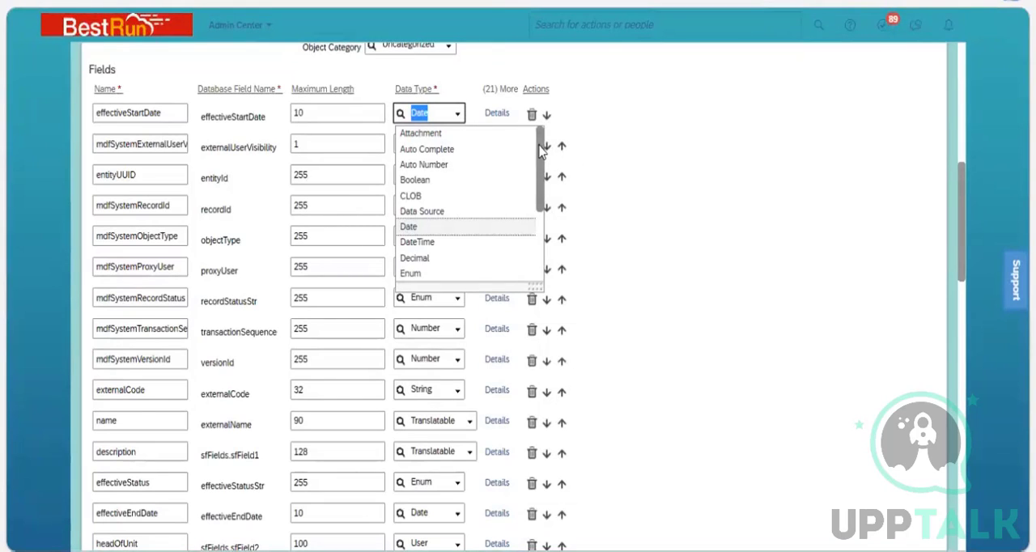
pyautogui.moveTo(538, 162); pyautogui.dragTo(534, 225)
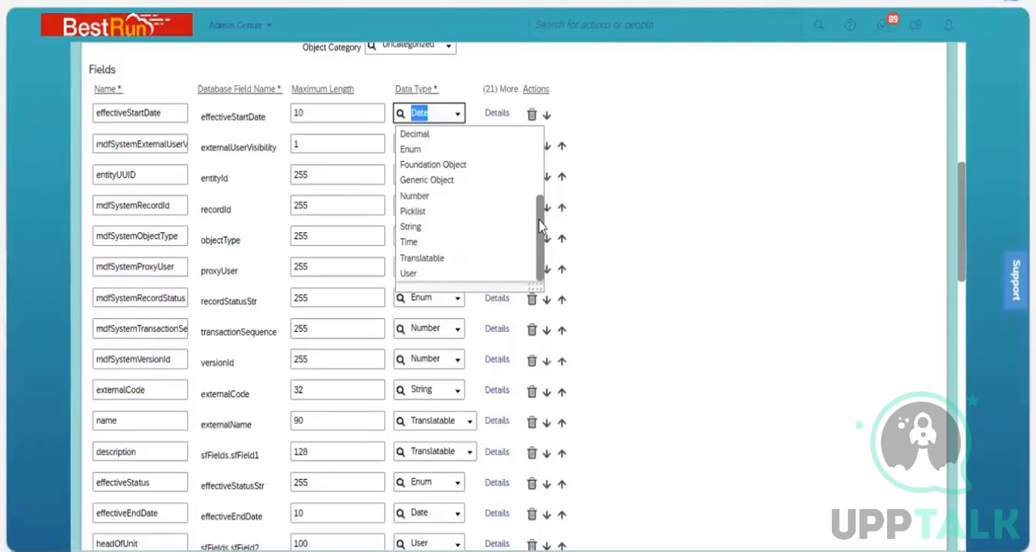
pyautogui.moveTo(541, 232); pyautogui.dragTo(541, 162)
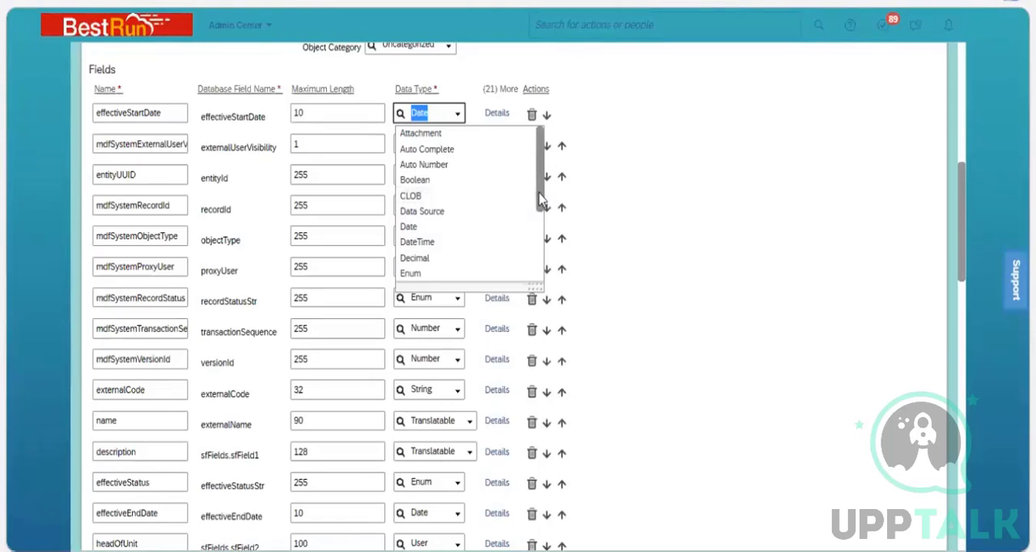
pyautogui.moveTo(541, 198); pyautogui.dragTo(543, 246)
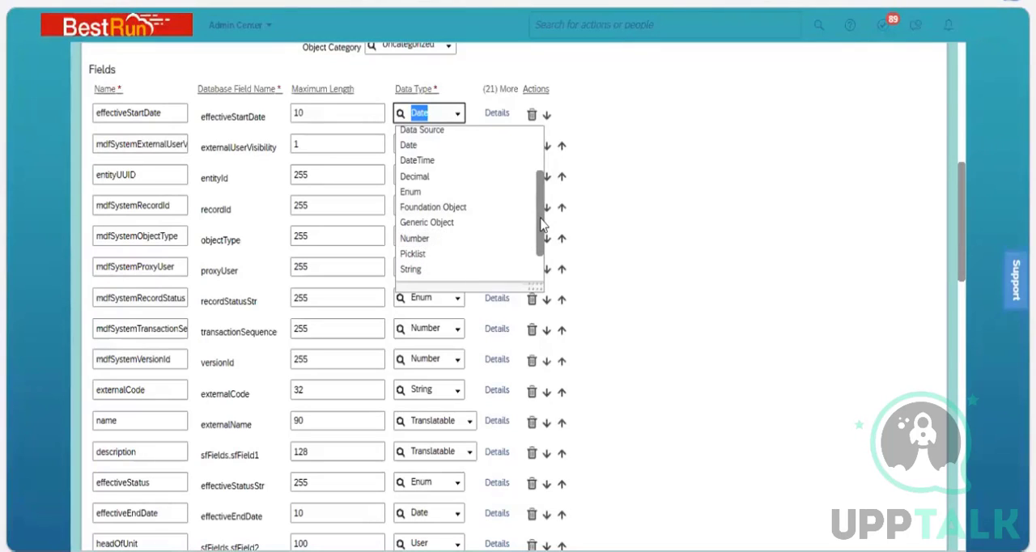
pyautogui.scroll(5, 542, 225)
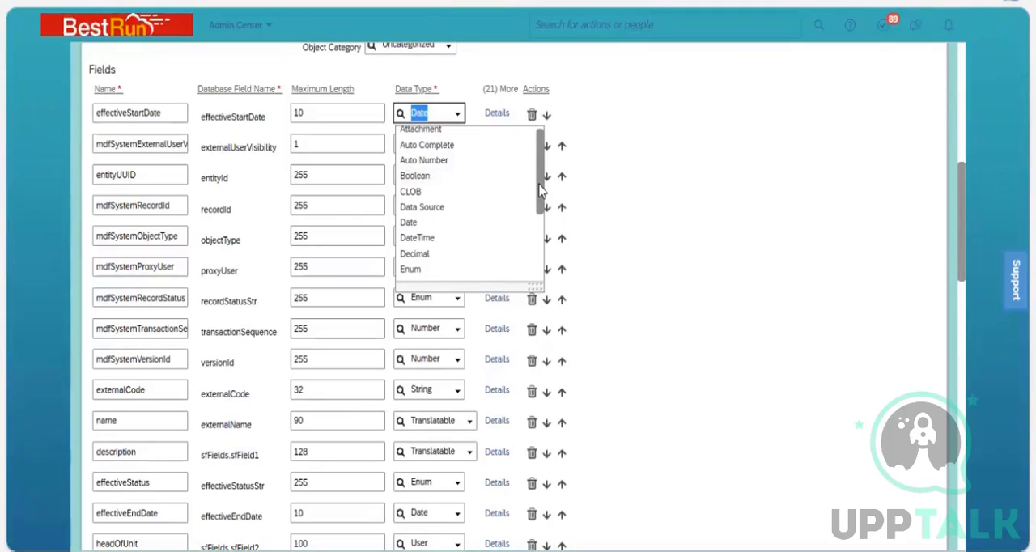
pyautogui.moveTo(541, 190); pyautogui.dragTo(540, 215)
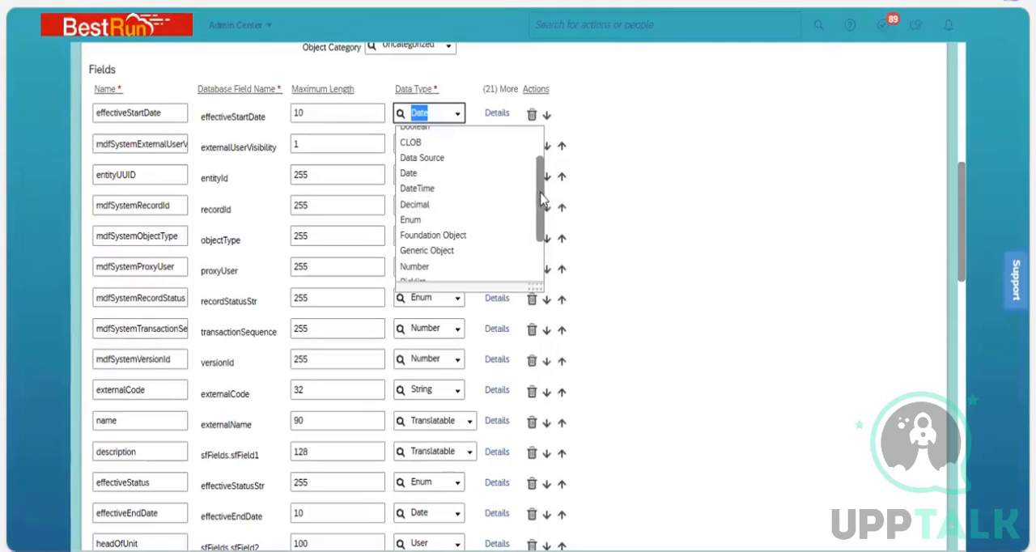
pyautogui.scroll(2, 437, 243)
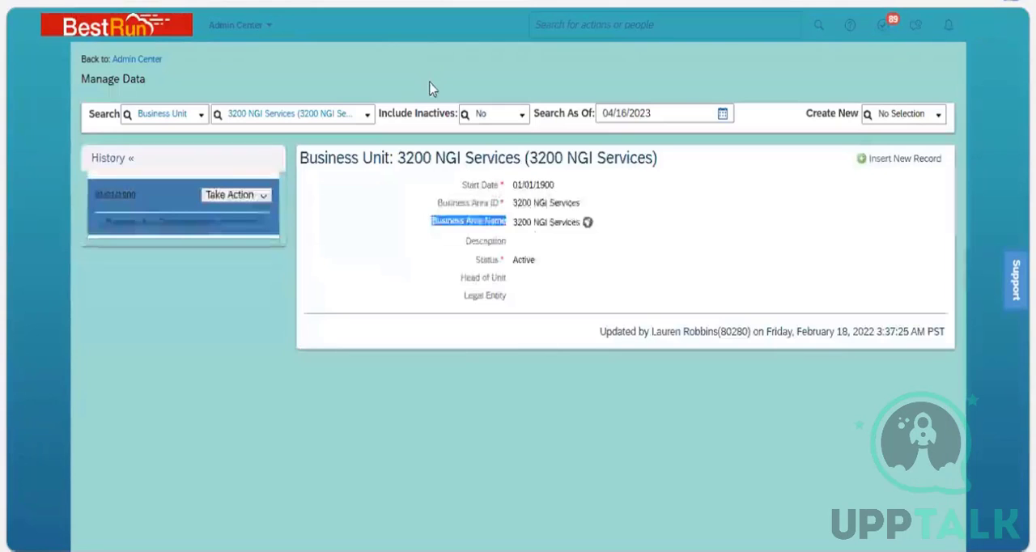
# Open the 3200 NGI Services business unit record for correction to examine its Start Date picker, and return to the effectiveStartDate data type options.
pyautogui.click(267, 196)
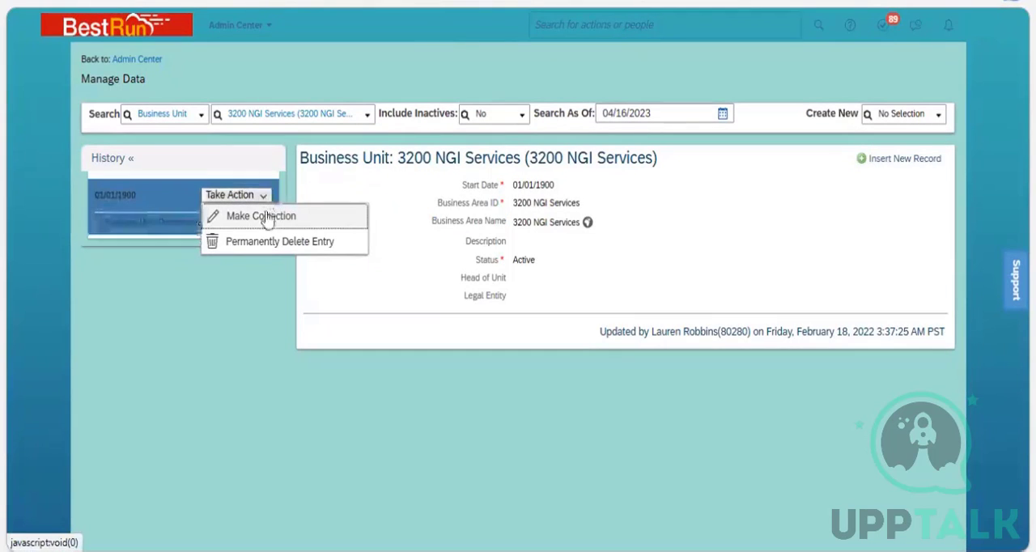
pyautogui.click(268, 217)
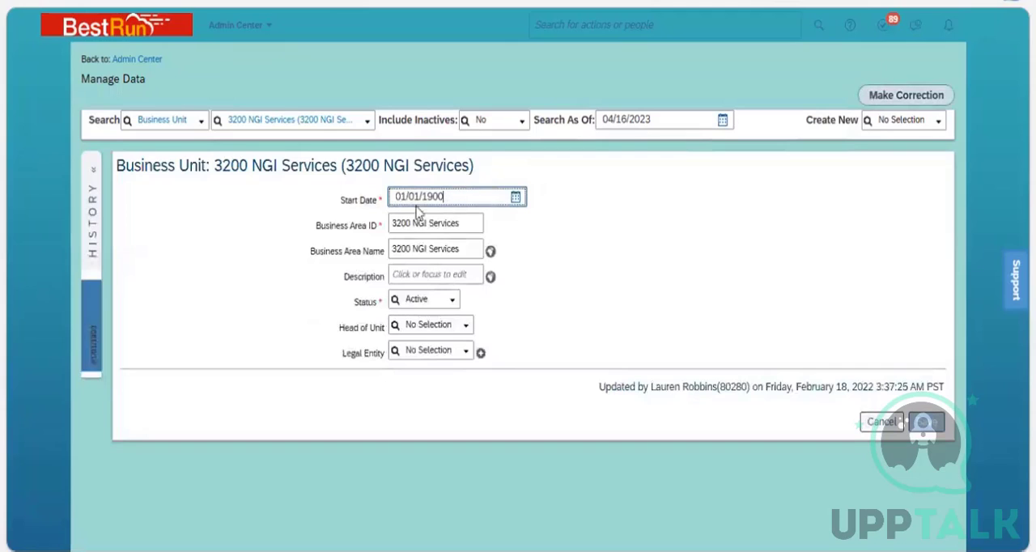
pyautogui.click(514, 199)
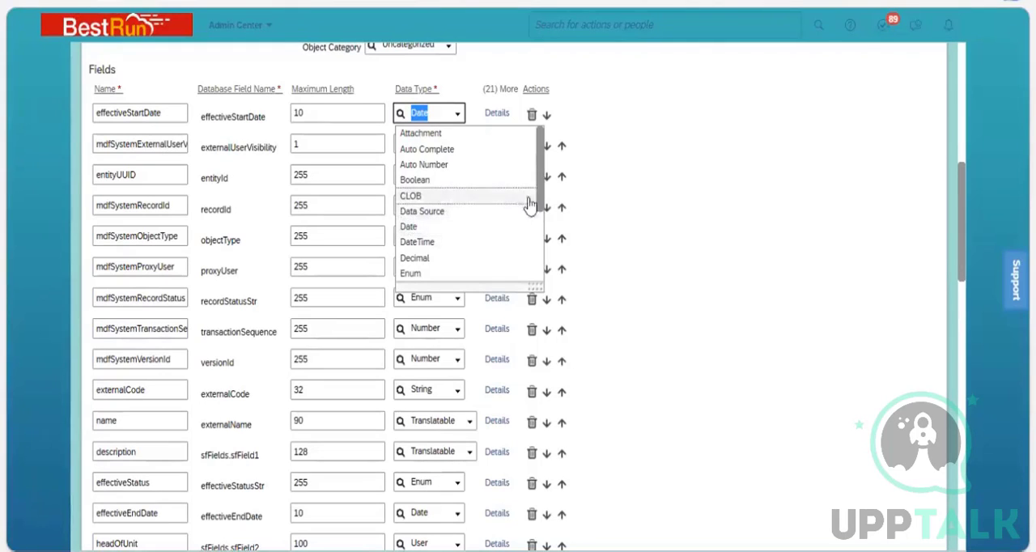
pyautogui.moveTo(541, 180); pyautogui.dragTo(544, 239)
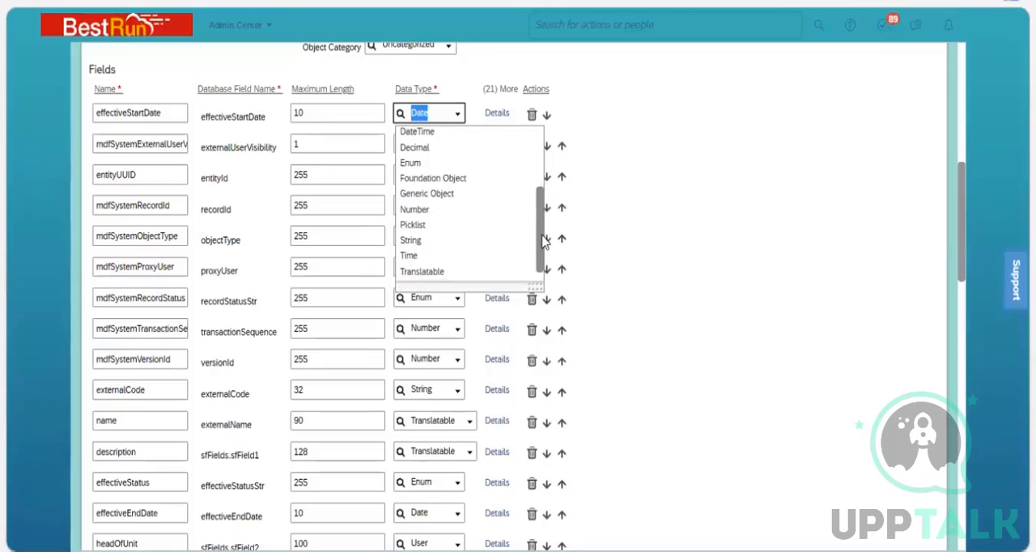
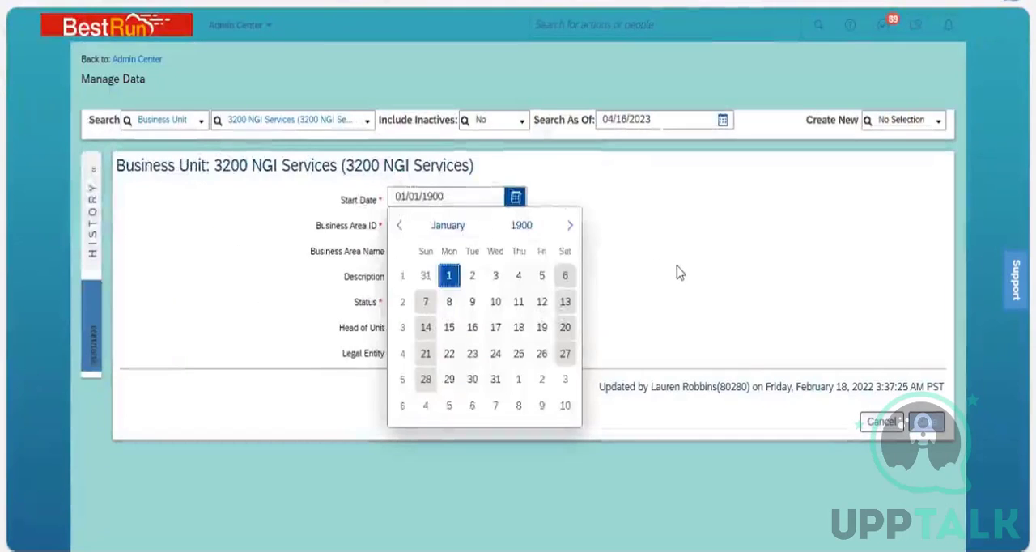
# Close the Start Date calendar and review the choices for Head of Unit and Legal Entity on the 3200 NGI Services record, selecting none.
pyautogui.click(676, 268)
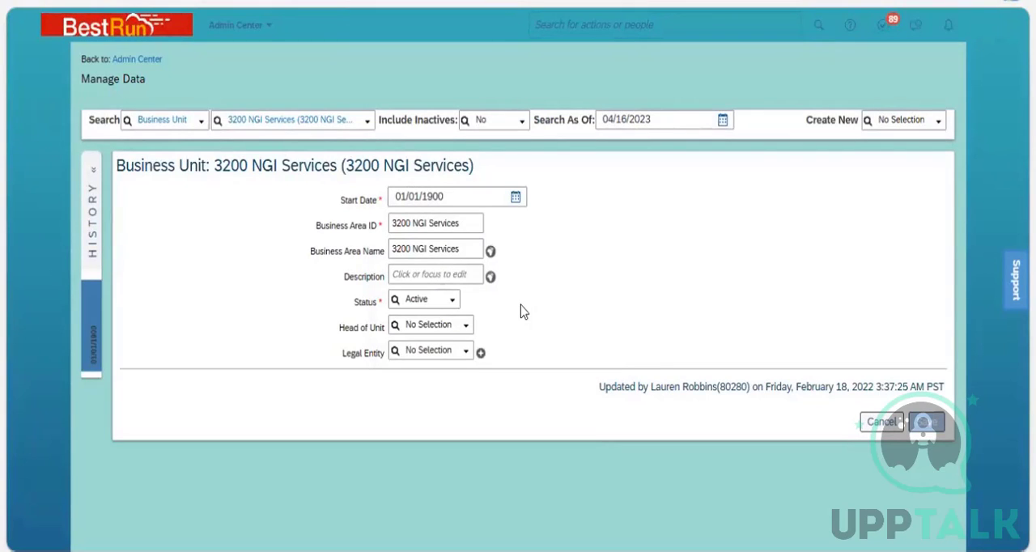
pyautogui.click(463, 332)
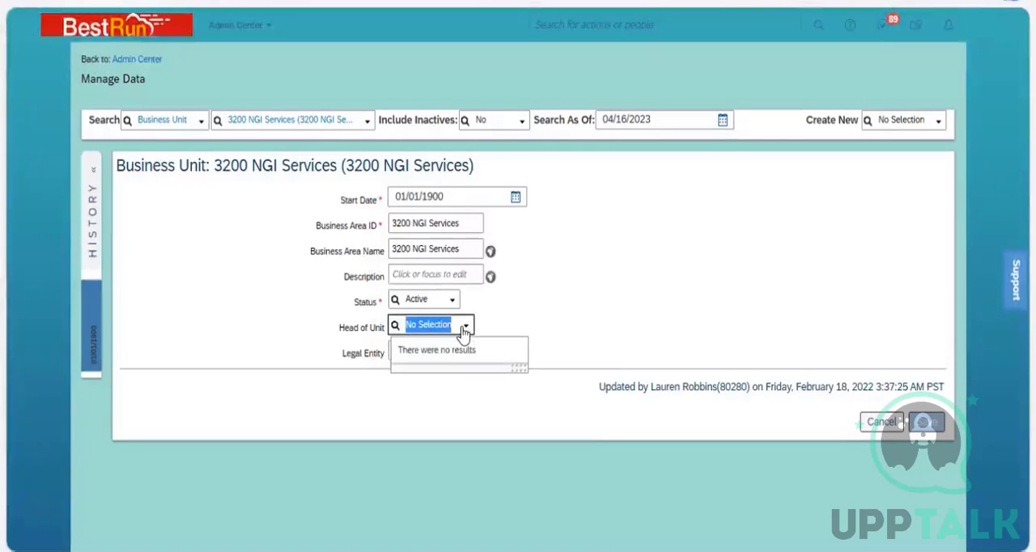
pyautogui.click(548, 330)
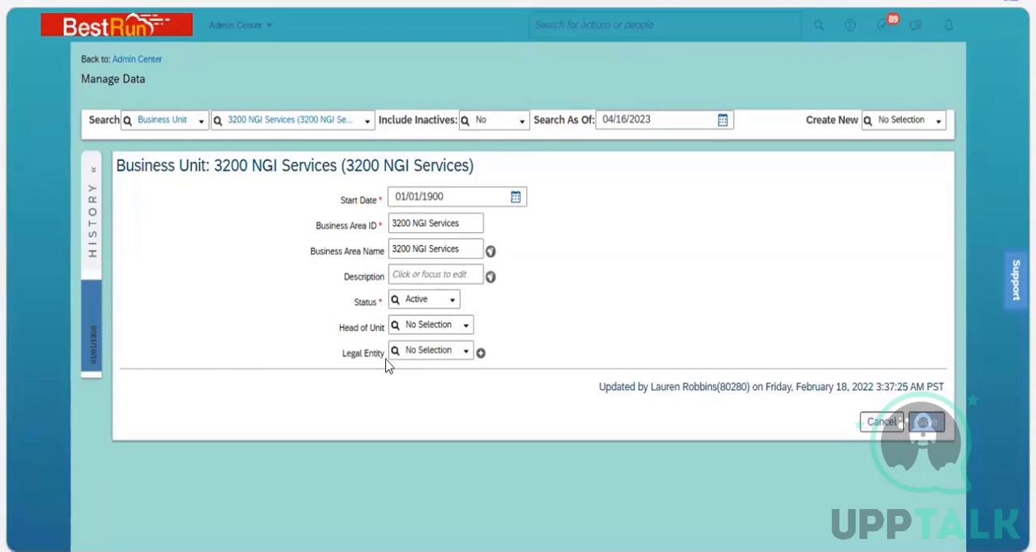
pyautogui.click(466, 356)
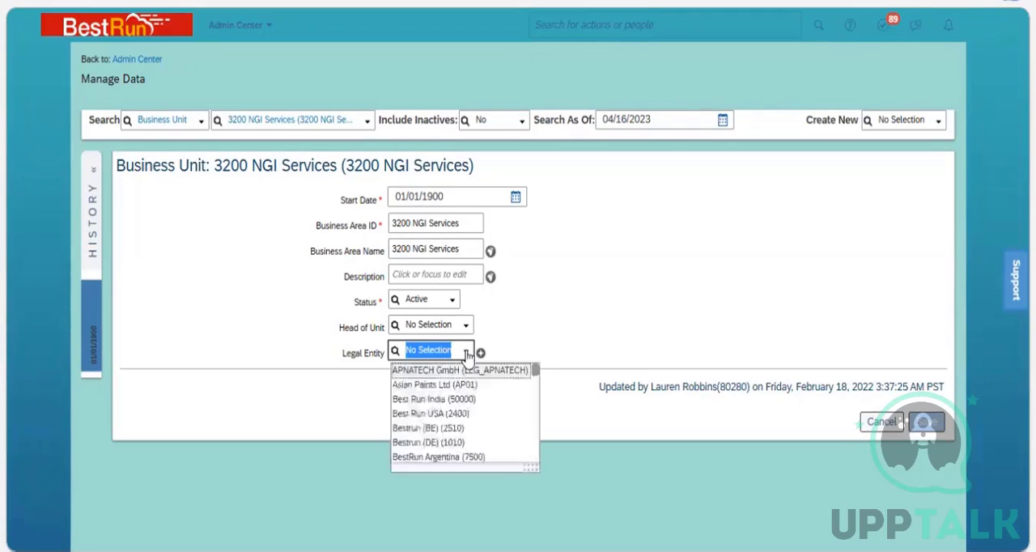
pyautogui.click(548, 329)
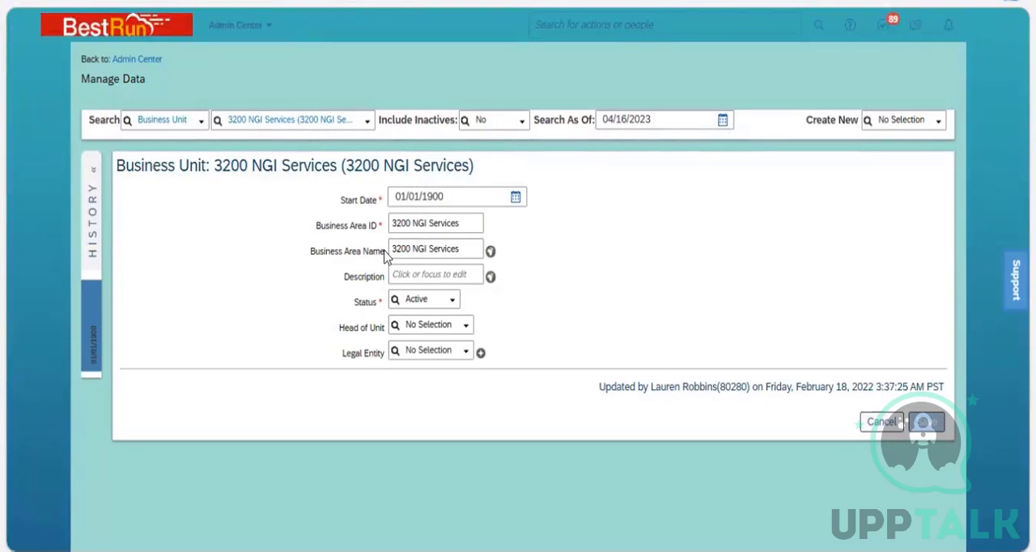
# Examine the Business Area Name field and its translations on the 3200 NGI Services record, and close them without changes.
pyautogui.moveTo(385, 256); pyautogui.dragTo(309, 256)
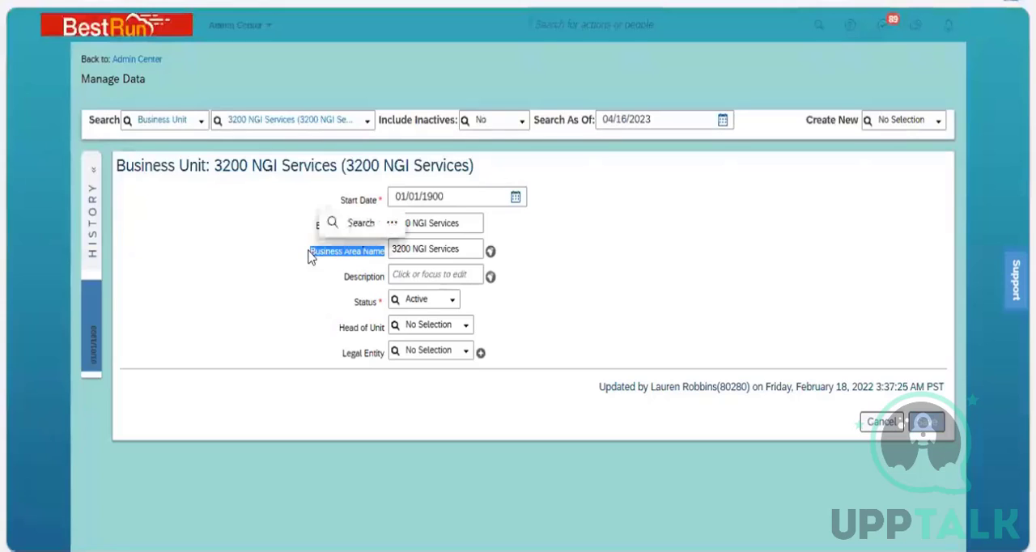
pyautogui.click(451, 254)
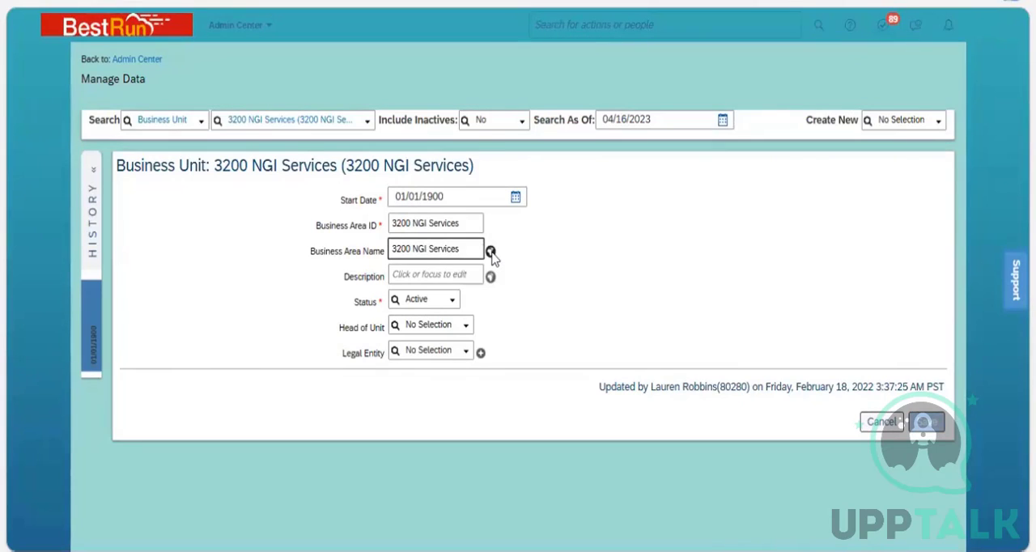
pyautogui.click(490, 253)
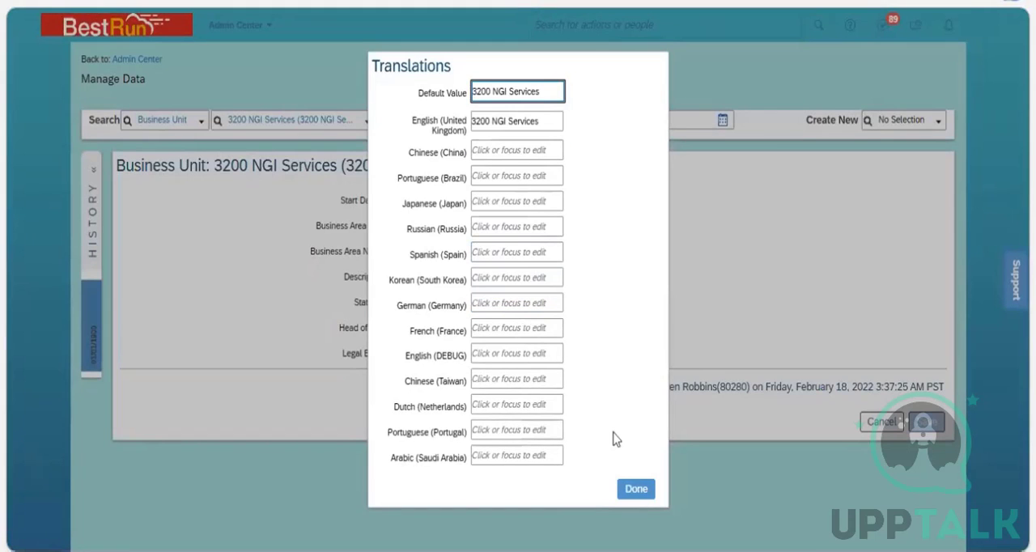
pyautogui.press('Escape')
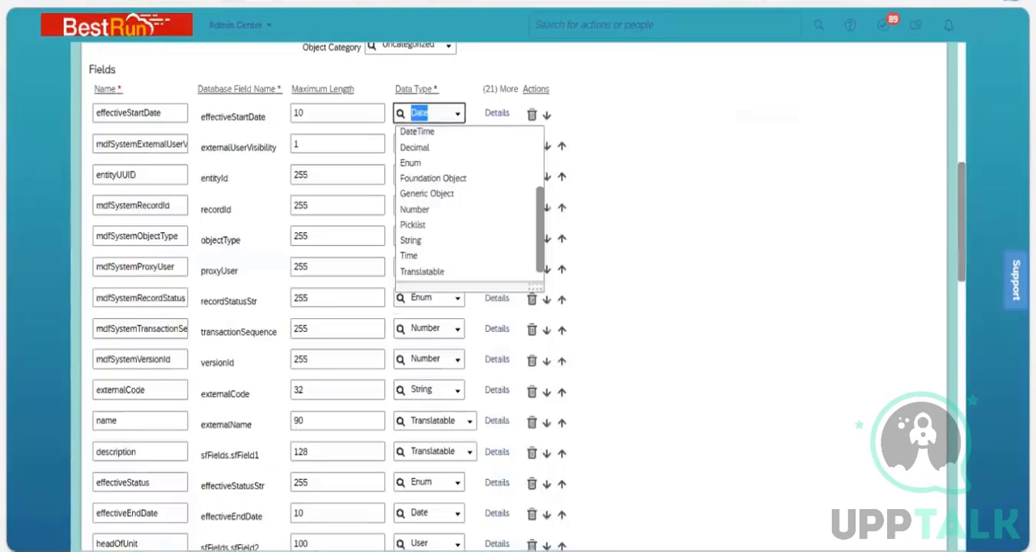
# Compare the data types across the Business Unit definition's Fields list and browse the data type options for effectiveStartDate, keeping Date.
pyautogui.click(657, 218)
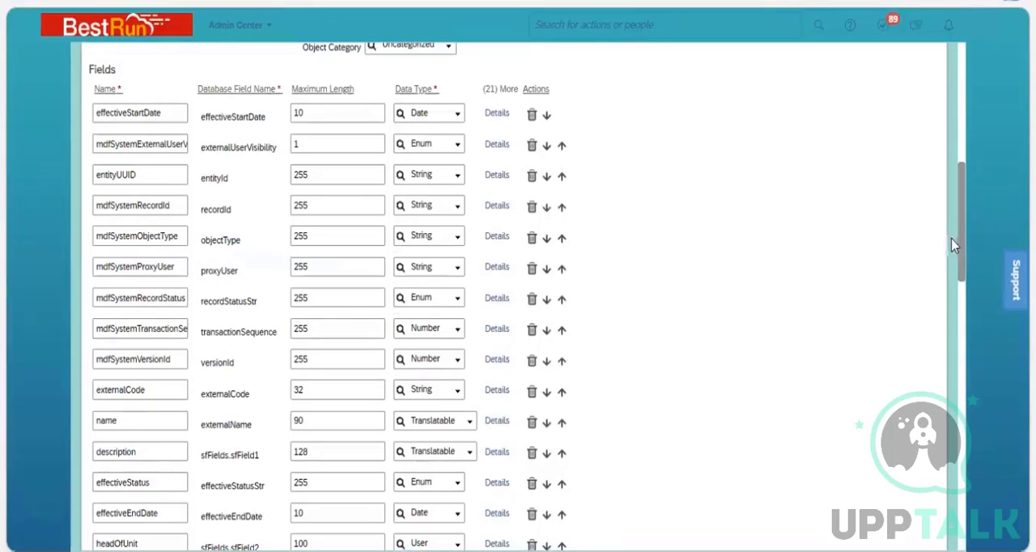
pyautogui.moveTo(963, 256); pyautogui.dragTo(964, 292)
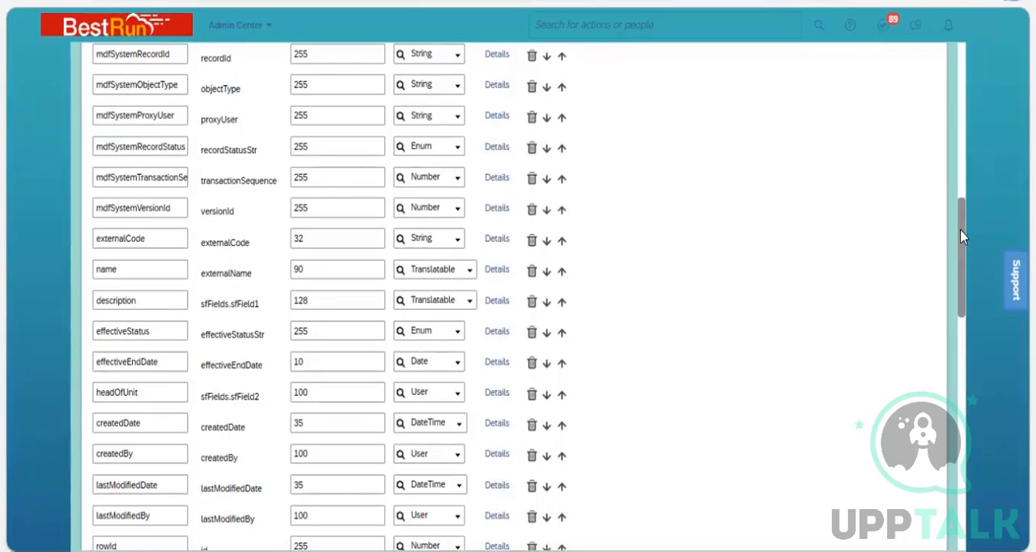
pyautogui.moveTo(961, 236); pyautogui.dragTo(960, 184)
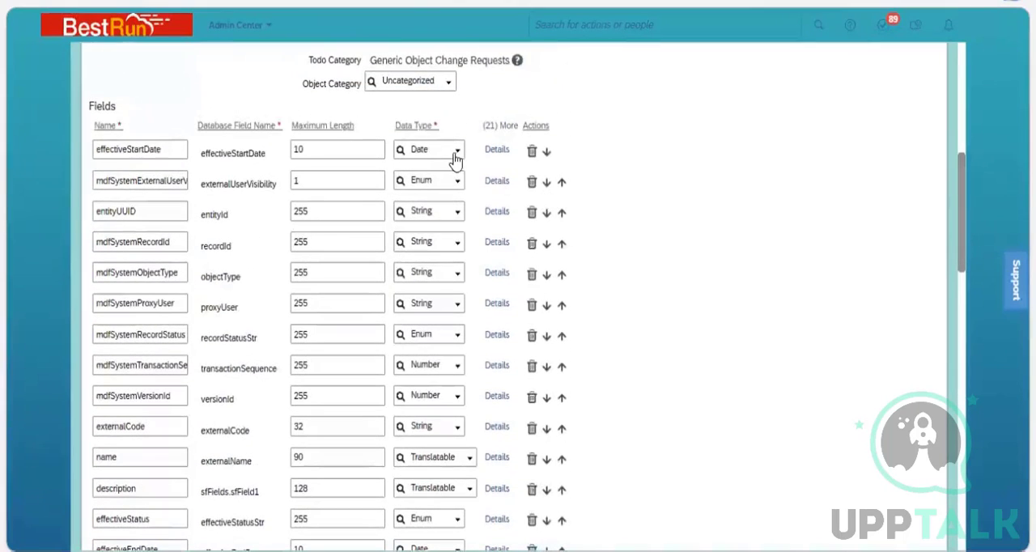
pyautogui.click(457, 151)
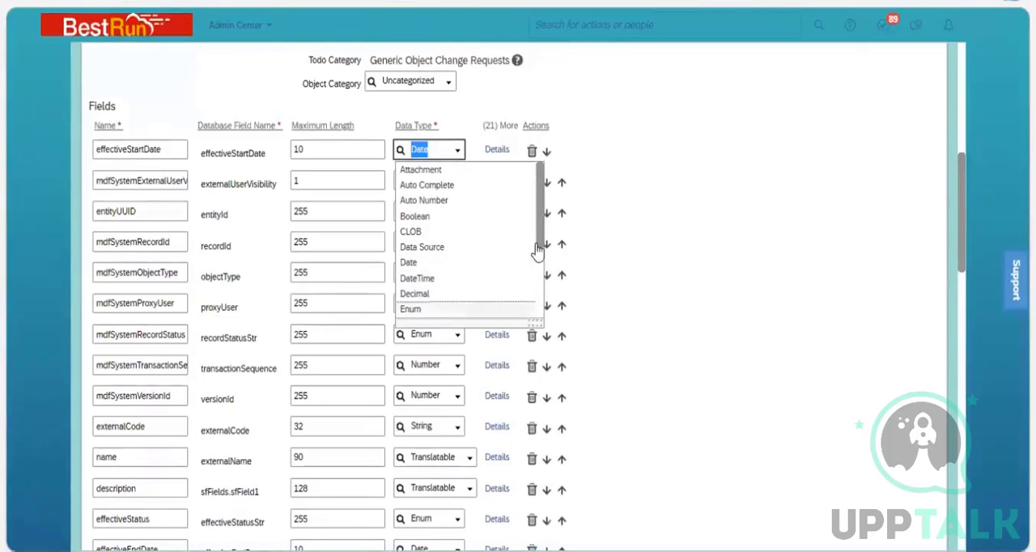
pyautogui.scroll(-3, 540, 284)
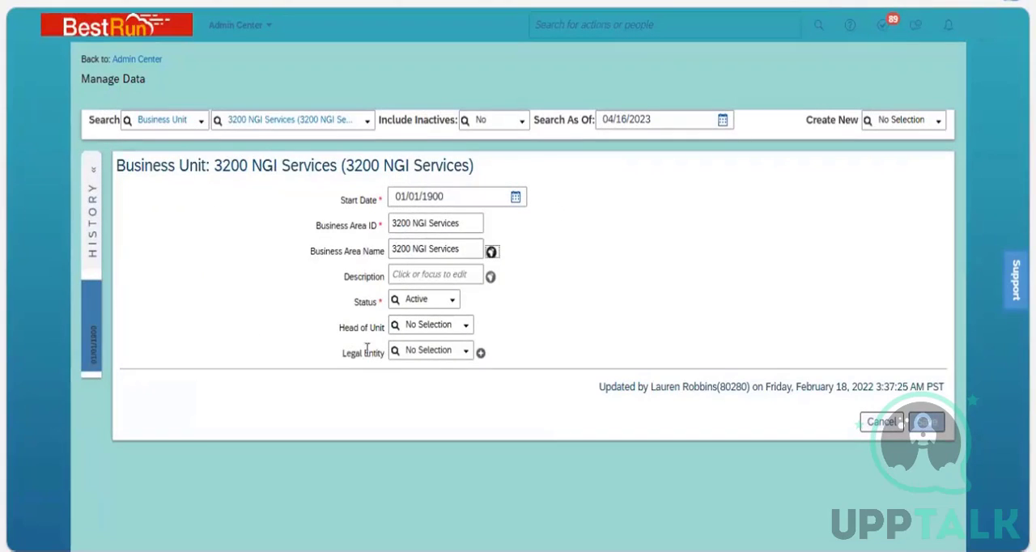
# Highlight the Legal Entity label on the 3200 NGI Services record and list the legal entities available for it.
pyautogui.tripleClick(337, 358)
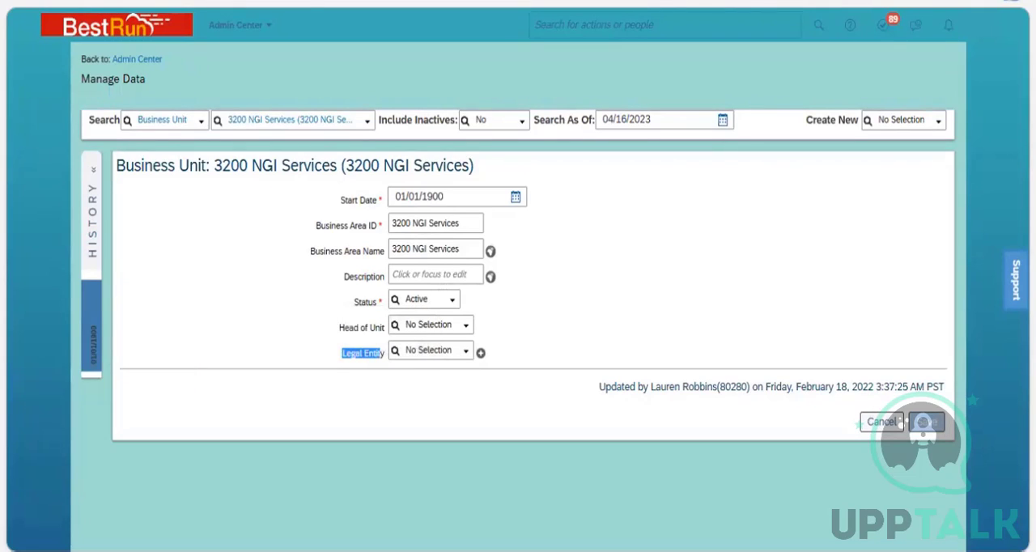
pyautogui.click(468, 358)
pyautogui.click(467, 356)
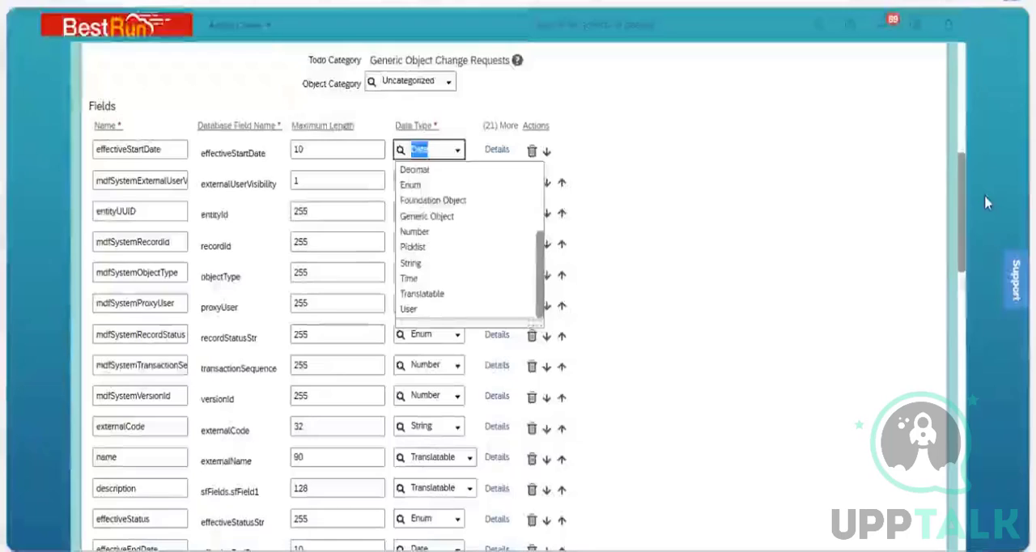
# Look through the Business Unit definition's Fields list and its Associations section for where Legal Entity is defined.
pyautogui.click(963, 198)
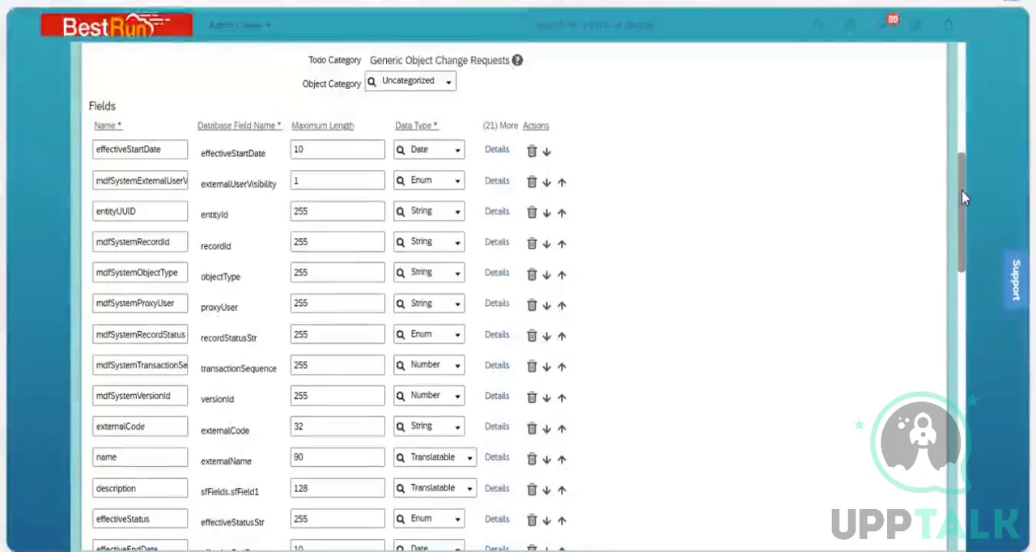
pyautogui.scroll(-2, 971, 267)
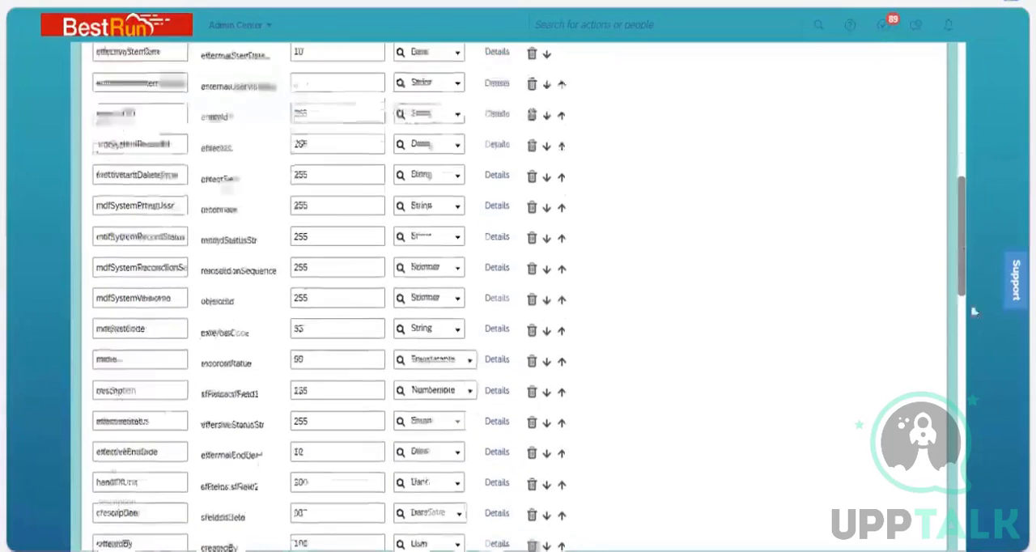
pyautogui.scroll(-5, 976, 312)
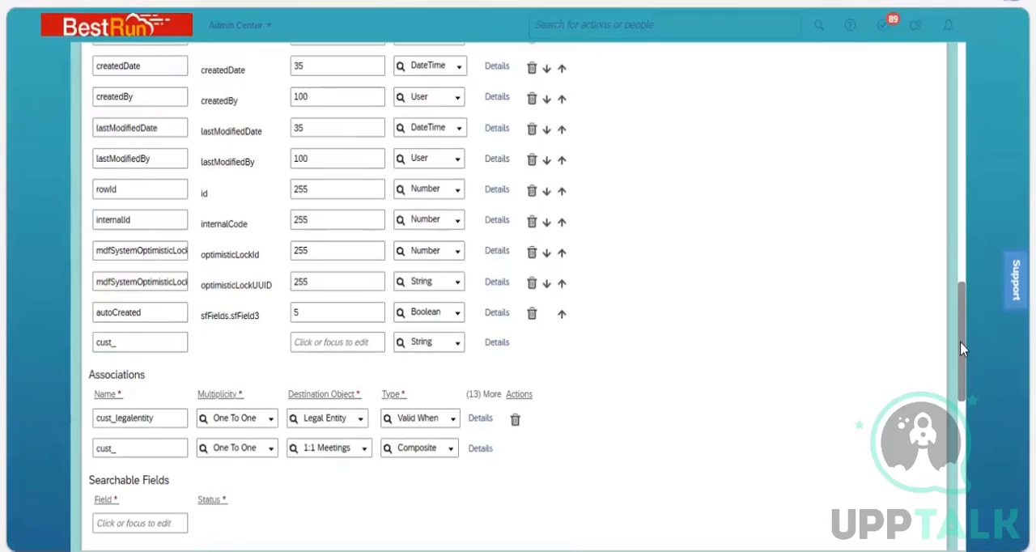
pyautogui.scroll(10, 950, 267)
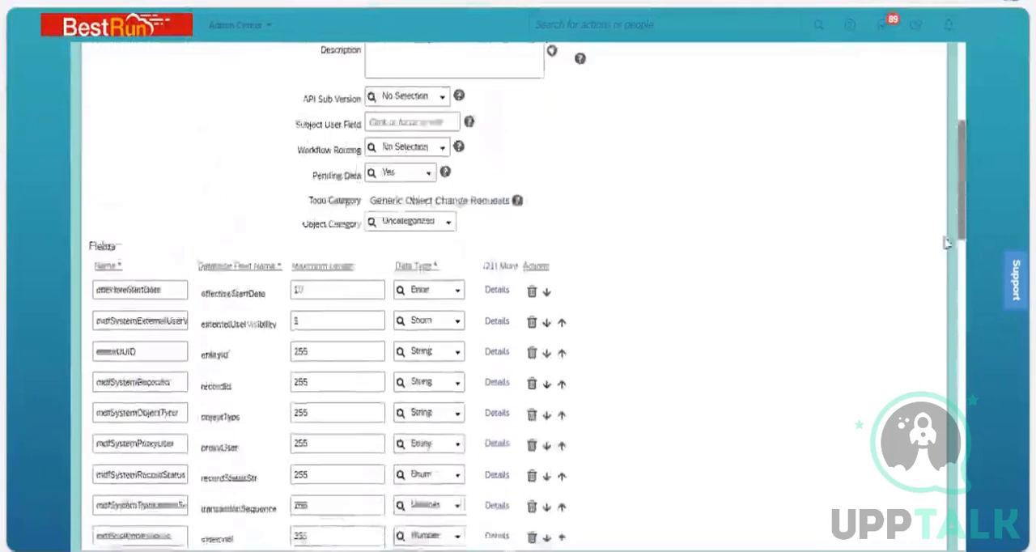
pyautogui.scroll(-4, 956, 267)
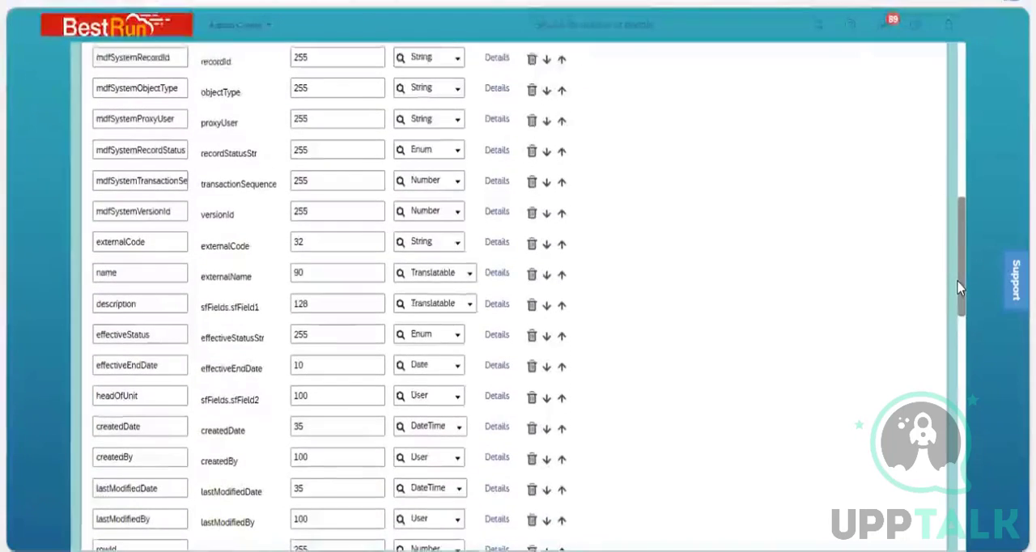
pyautogui.scroll(-1, 959, 288)
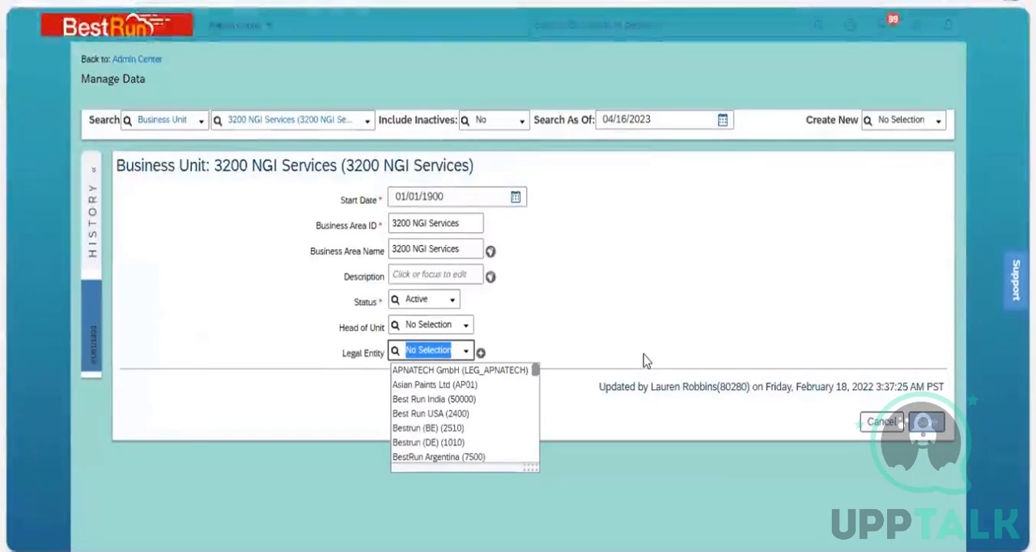
# Examine the new custom field row at the end of the Fields list and browse its data types down to Generic Object, keeping String.
pyautogui.click(384, 369)
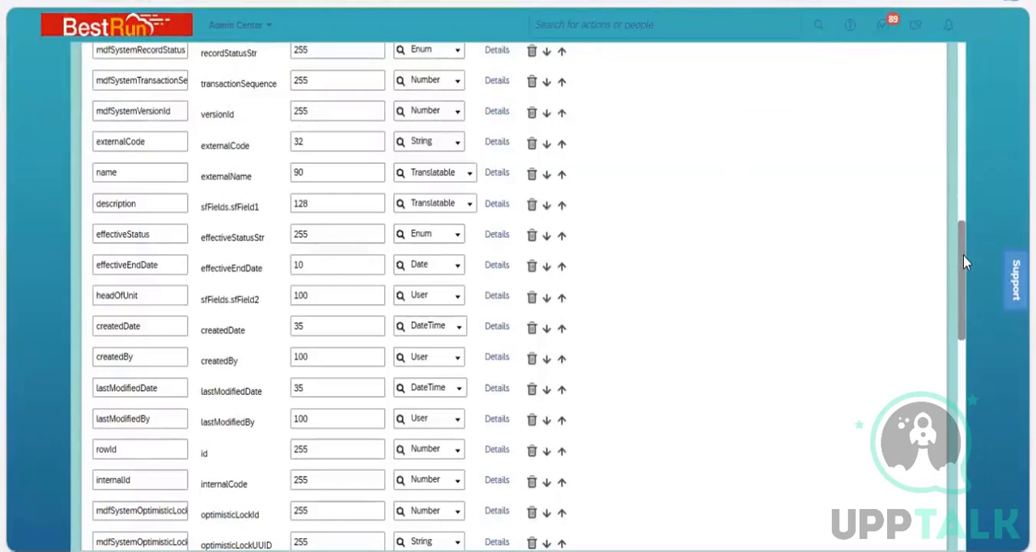
pyautogui.scroll(-2, 967, 292)
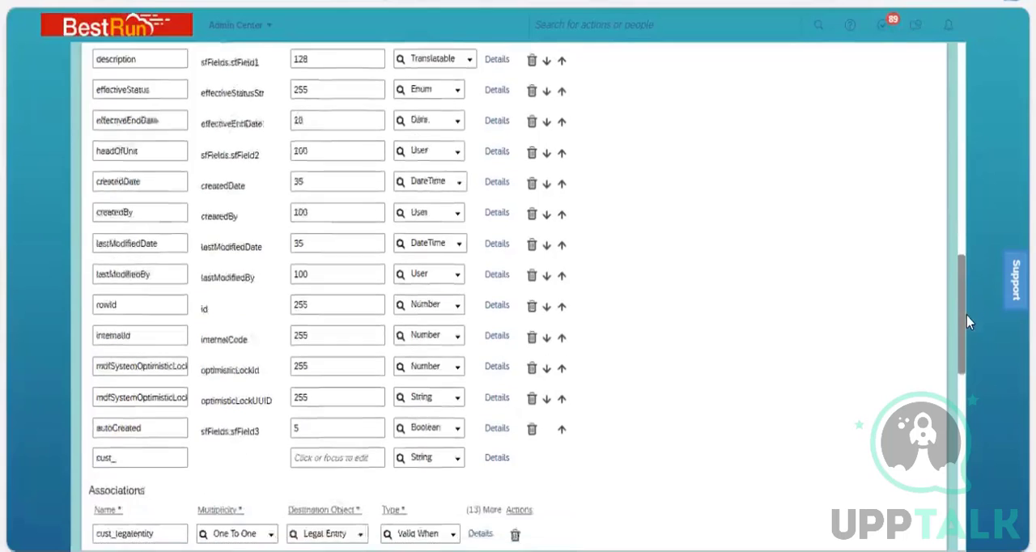
pyautogui.scroll(-1, 945, 324)
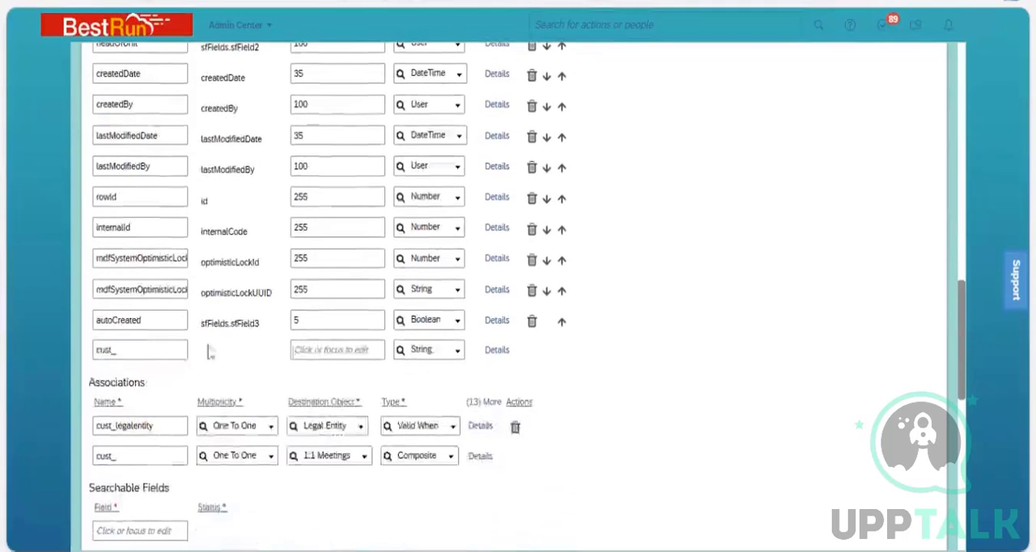
pyautogui.click(129, 348)
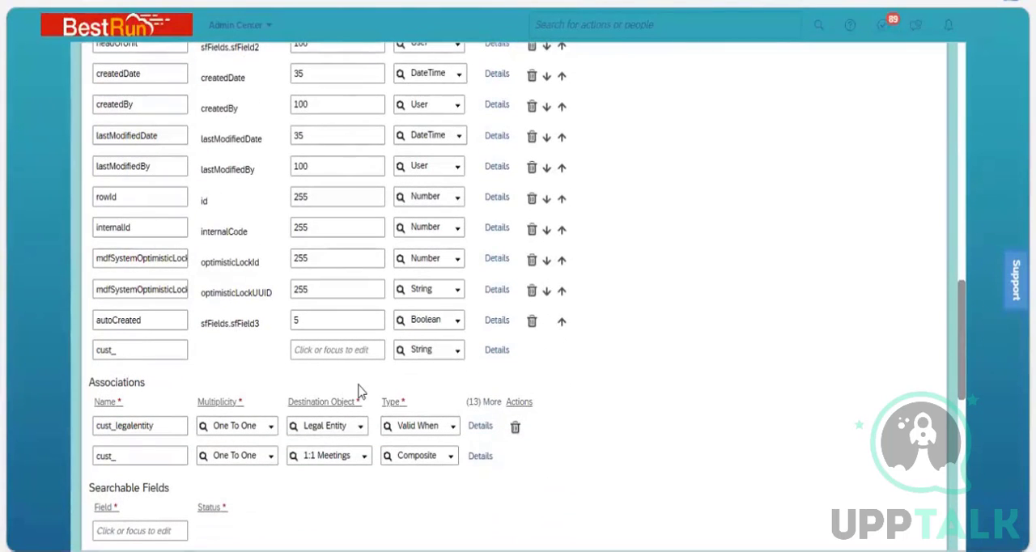
pyautogui.click(648, 347)
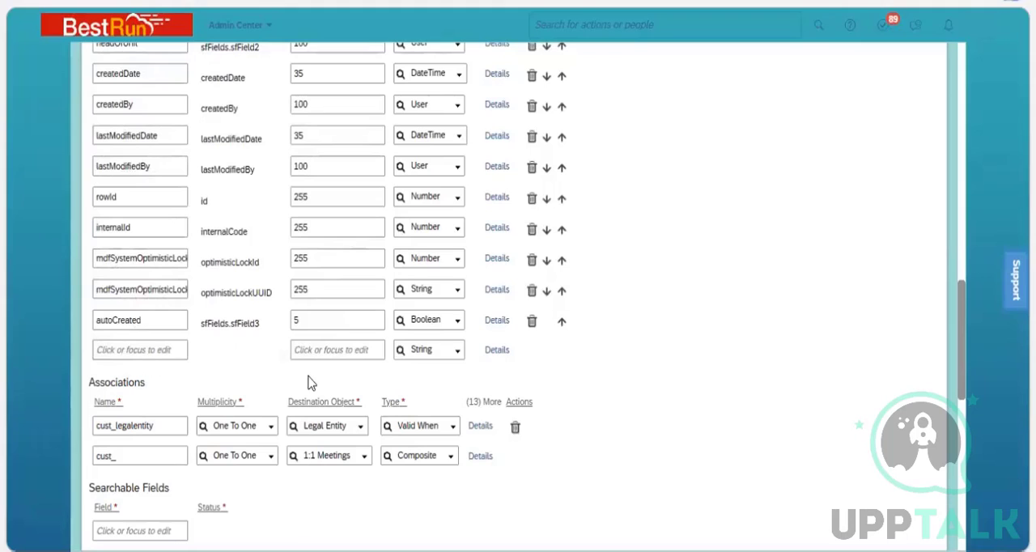
pyautogui.click(454, 356)
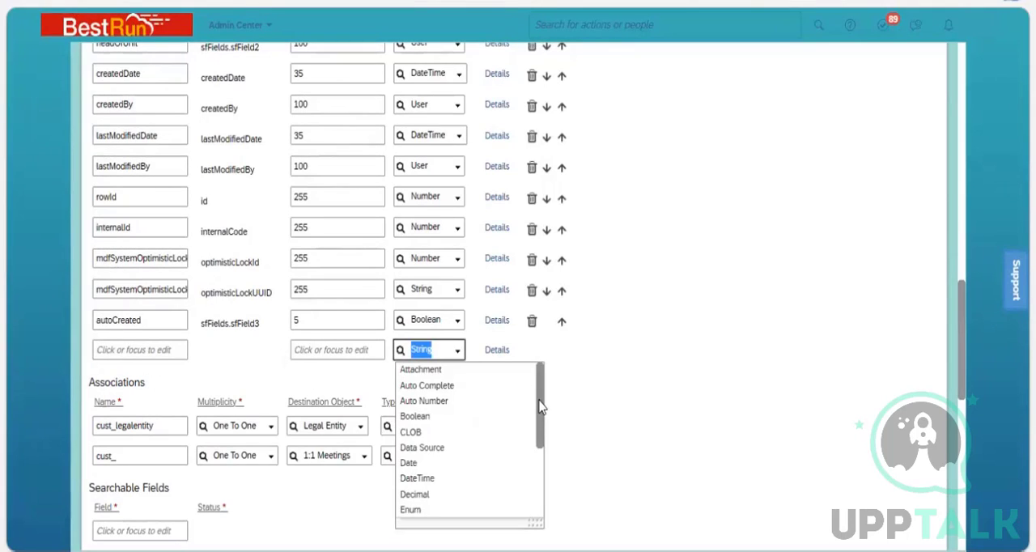
pyautogui.moveTo(539, 401); pyautogui.dragTo(537, 452)
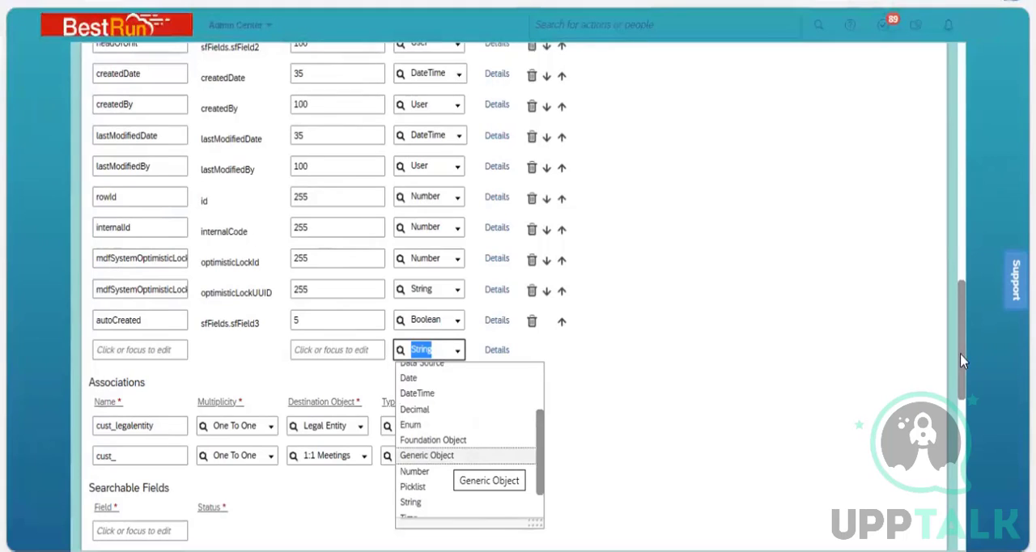
# Browse the list of available object definitions without switching from Business Unit, and point out the definition's Code.
pyautogui.scroll(15, 946, 103)
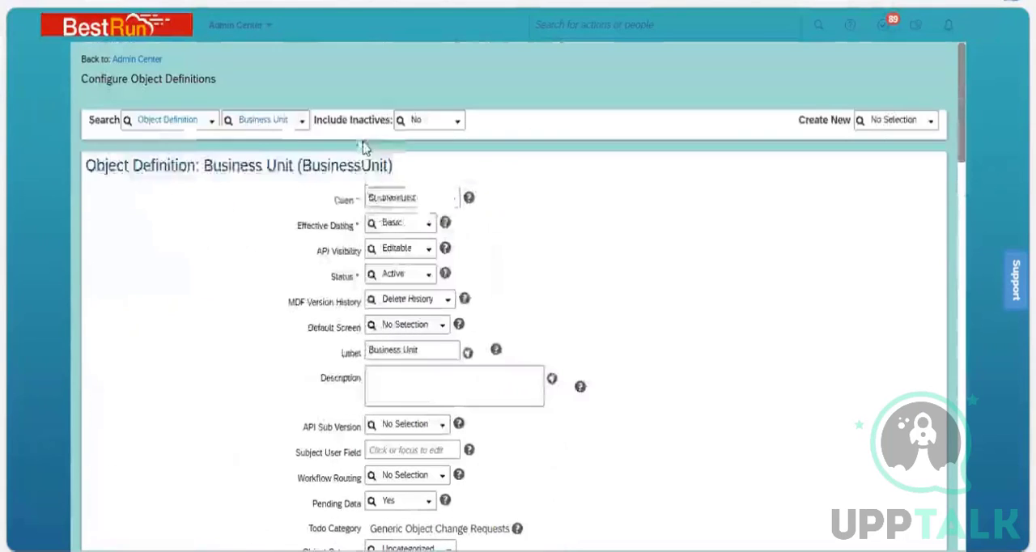
pyautogui.click(302, 128)
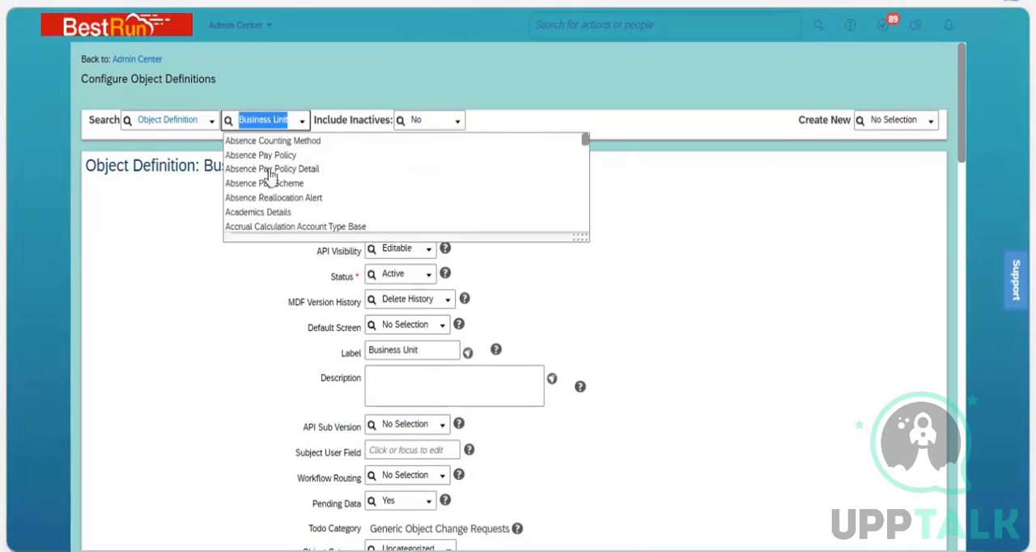
pyautogui.click(144, 265)
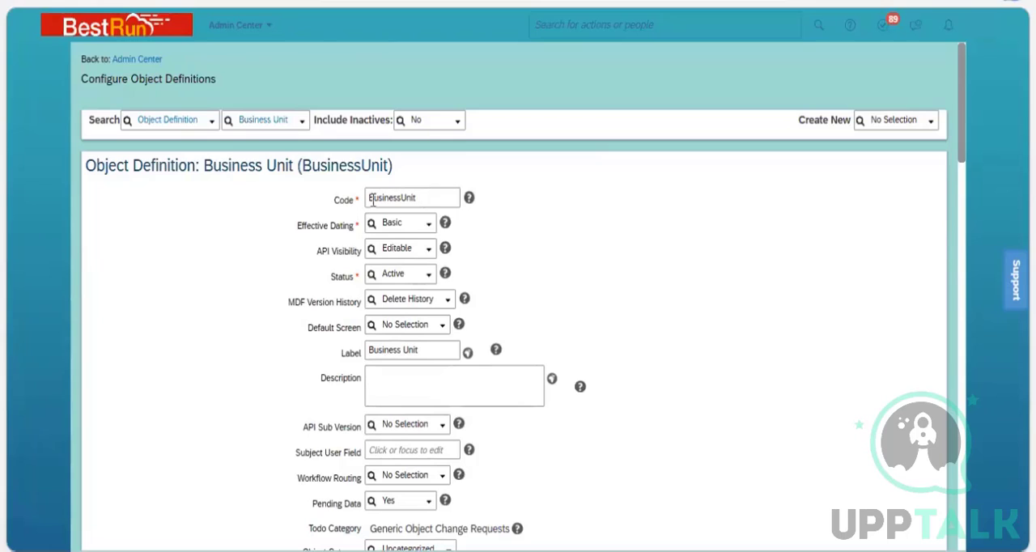
pyautogui.click(357, 204)
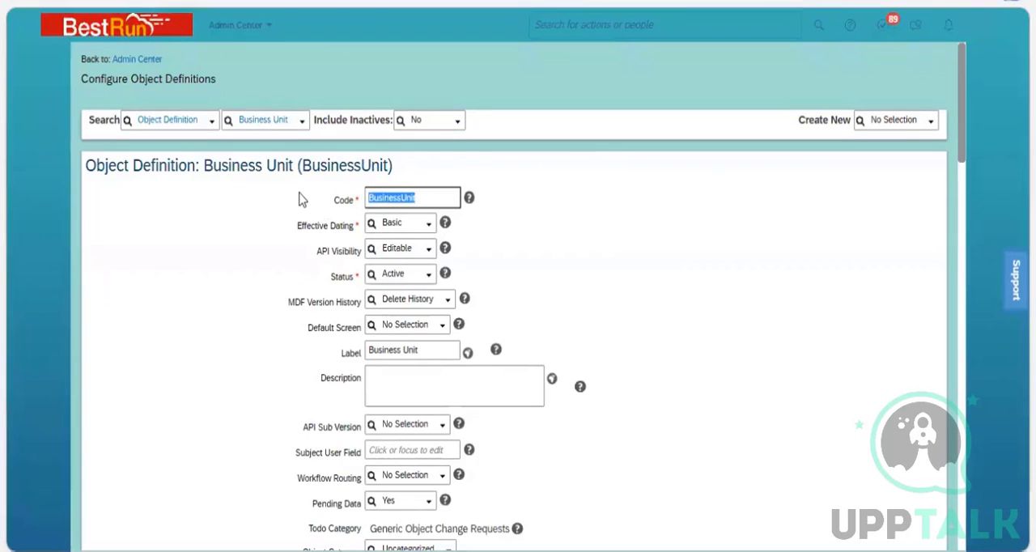
pyautogui.click(216, 176)
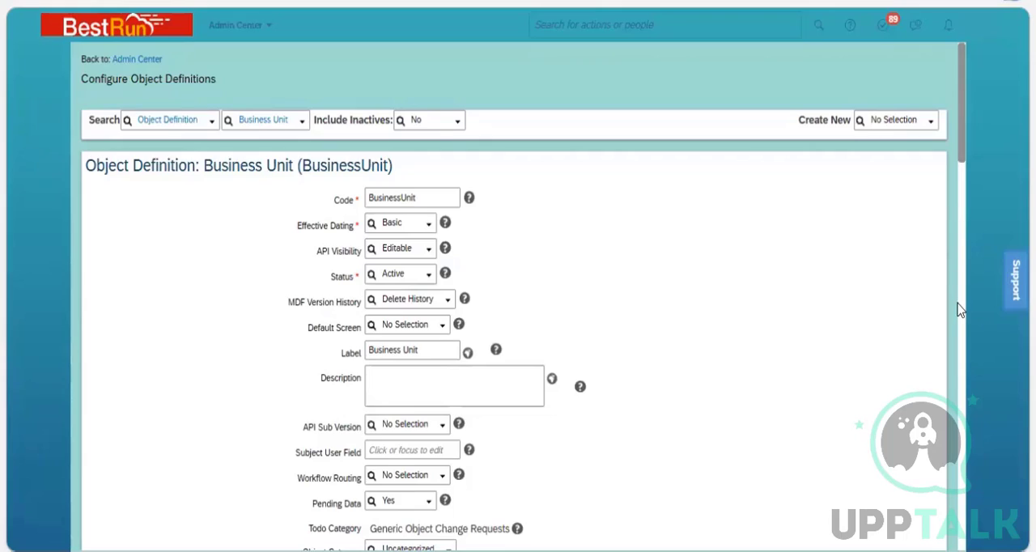
# Browse the data types available for the new field row at the end of the Business Unit definition's Fields list.
pyautogui.scroll(-10, 957, 309)
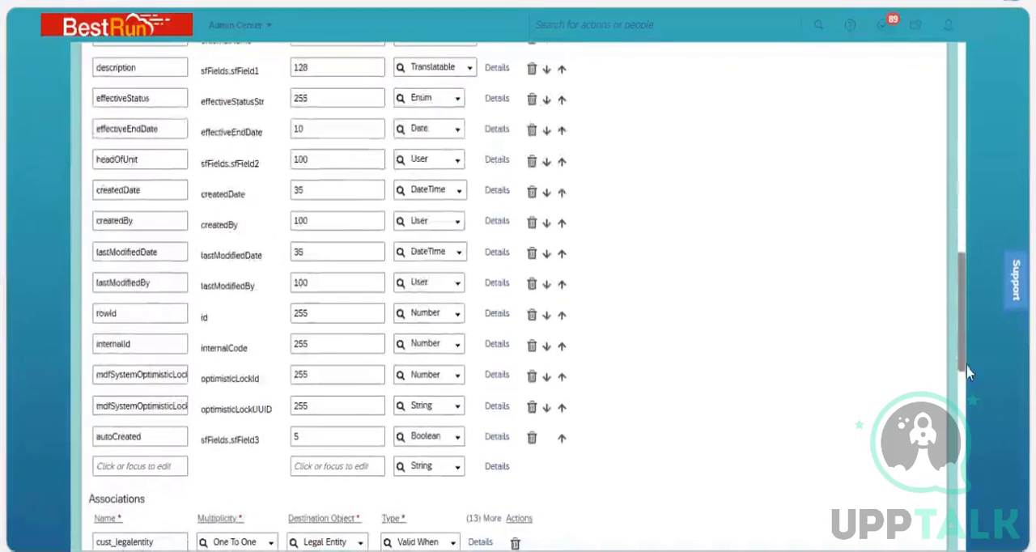
pyautogui.scroll(-5, 960, 339)
pyautogui.scroll(2, 439, 297)
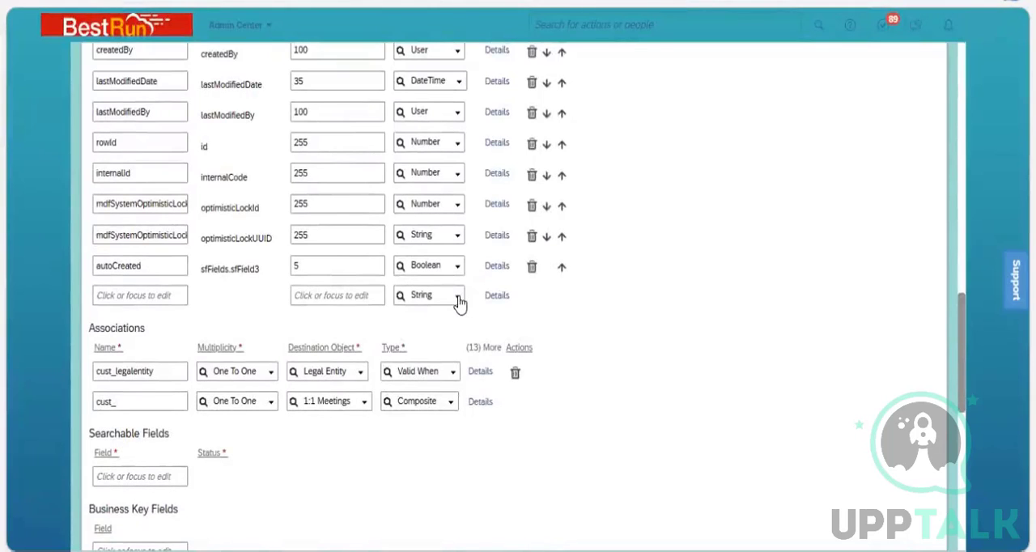
pyautogui.click(458, 298)
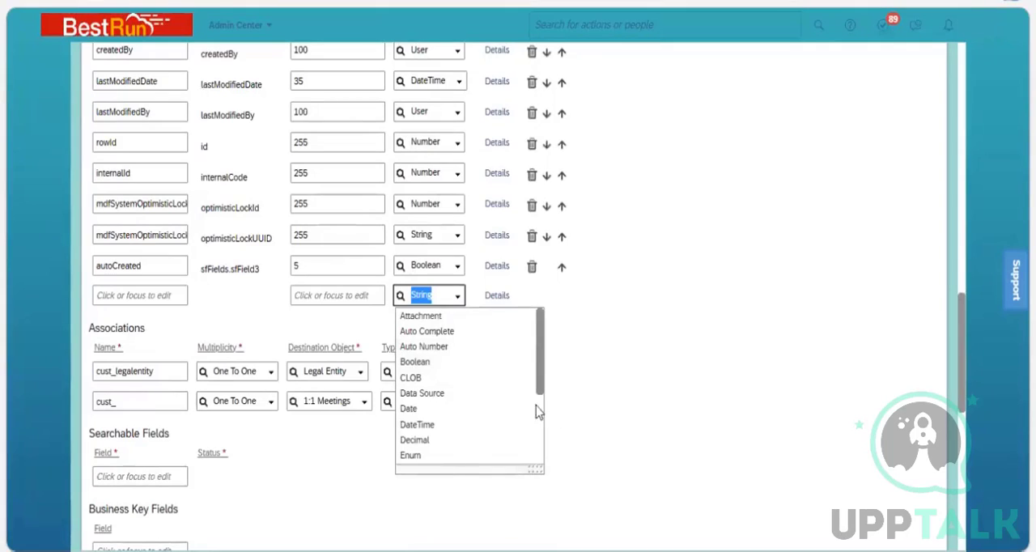
pyautogui.scroll(-3, 462, 409)
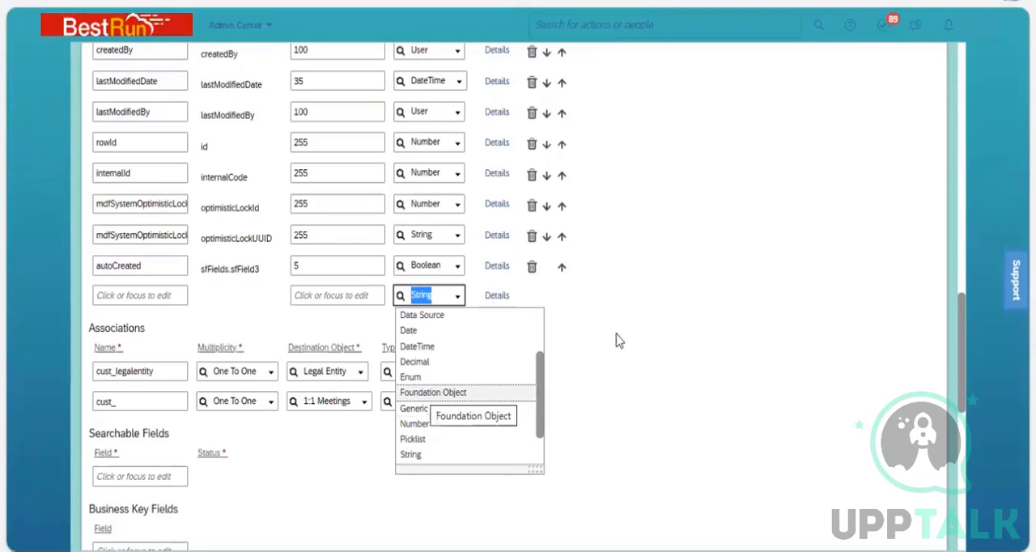
# Open the new field row's details, set its data type to Foundation Object and point out Valid Values Source.
pyautogui.click(496, 298)
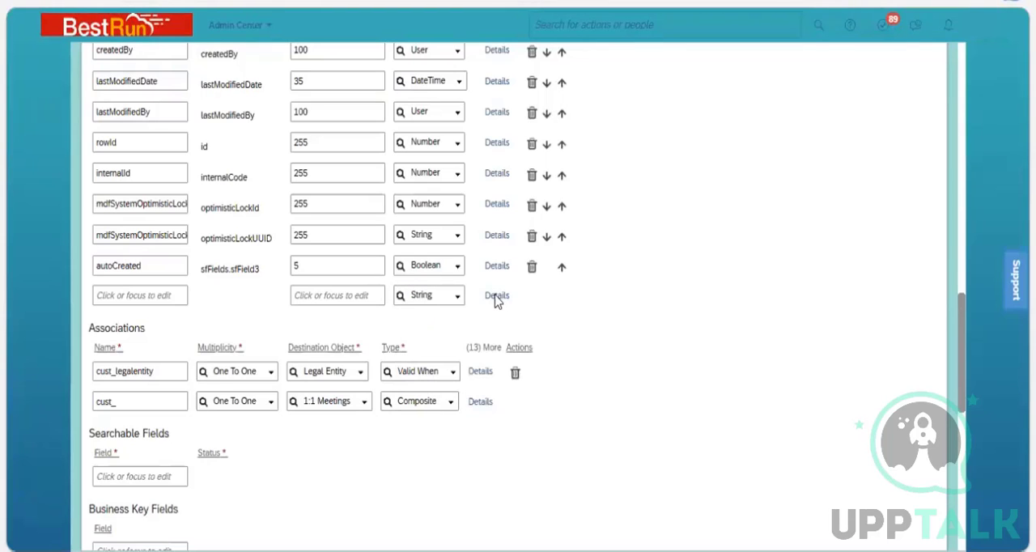
pyautogui.click(496, 297)
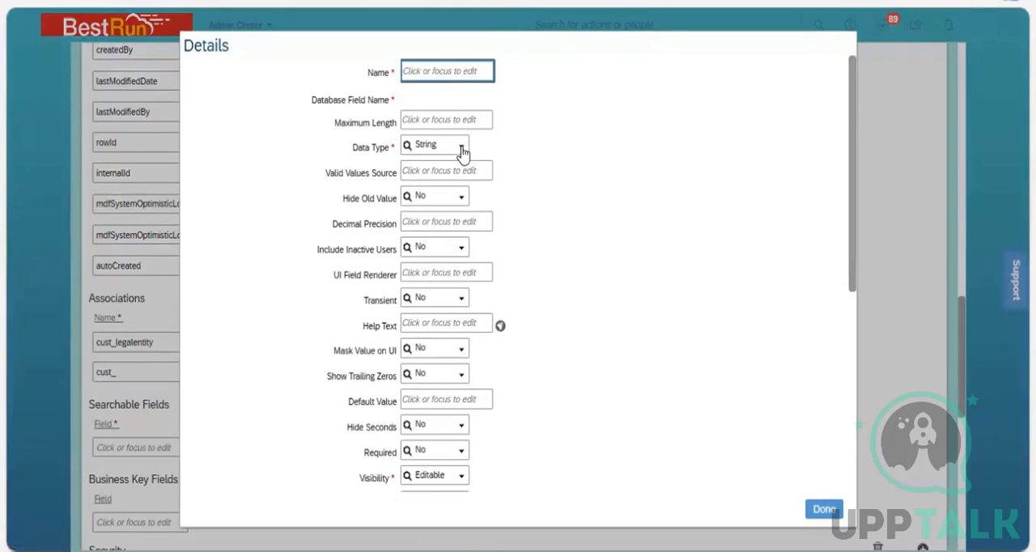
pyautogui.click(462, 152)
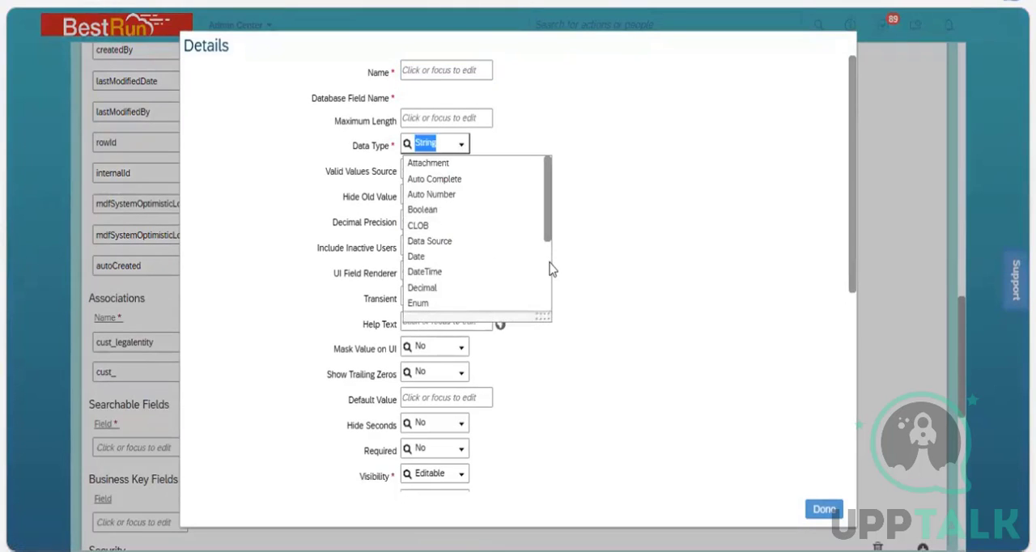
pyautogui.scroll(-3, 474, 204)
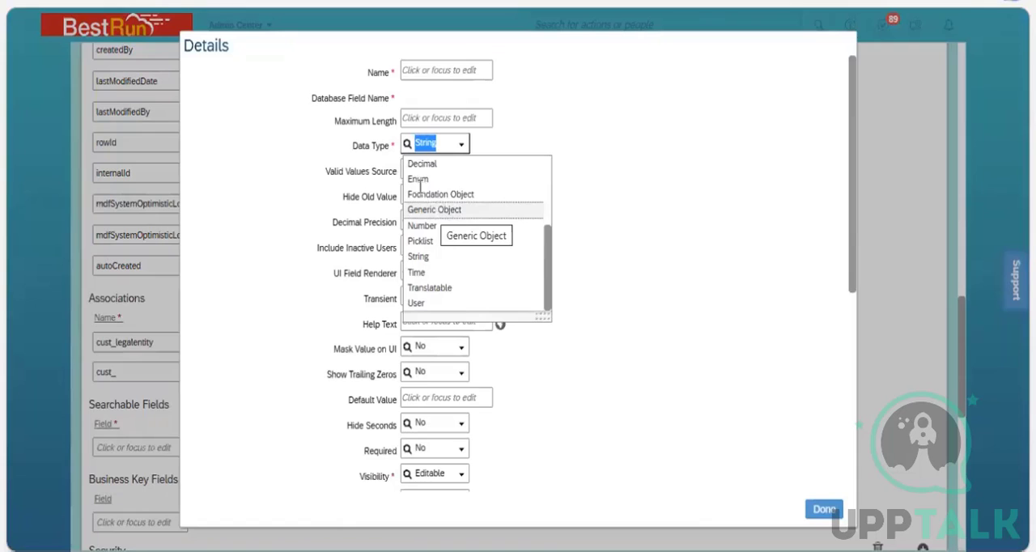
pyautogui.click(387, 174)
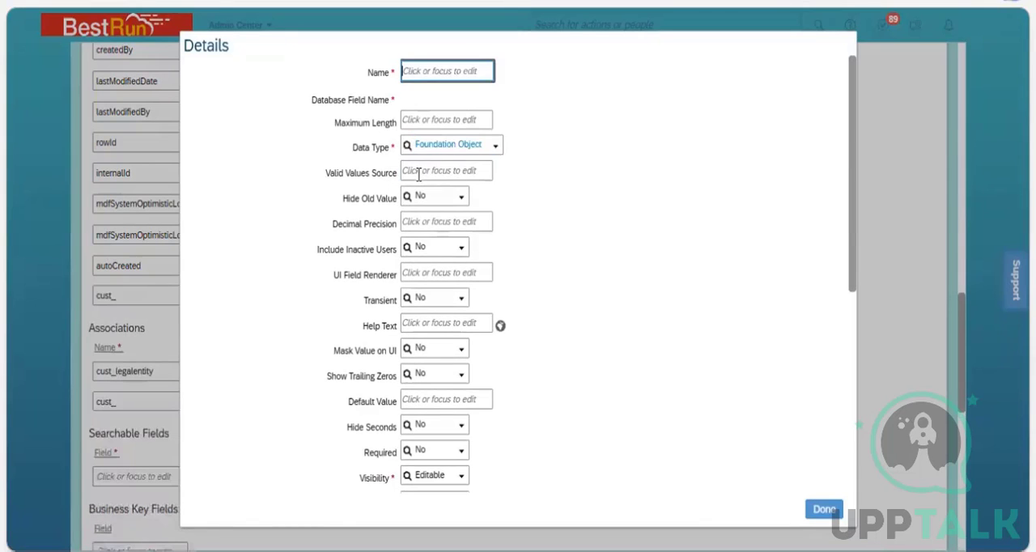
pyautogui.click(418, 173)
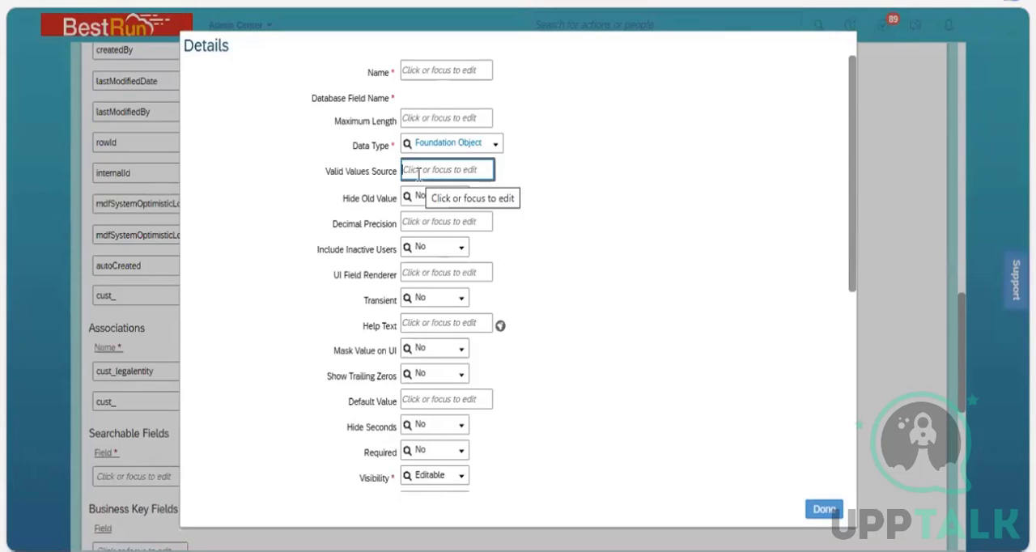
# Set the new field's data type to Generic Object, point out Valid Values Source, and close the details.
pyautogui.click(496, 152)
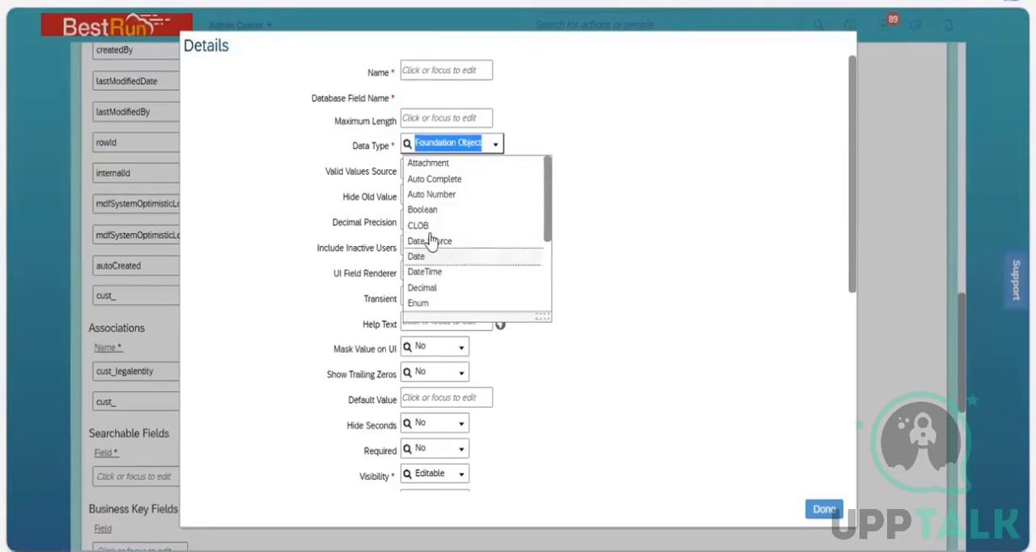
pyautogui.scroll(-3, 437, 223)
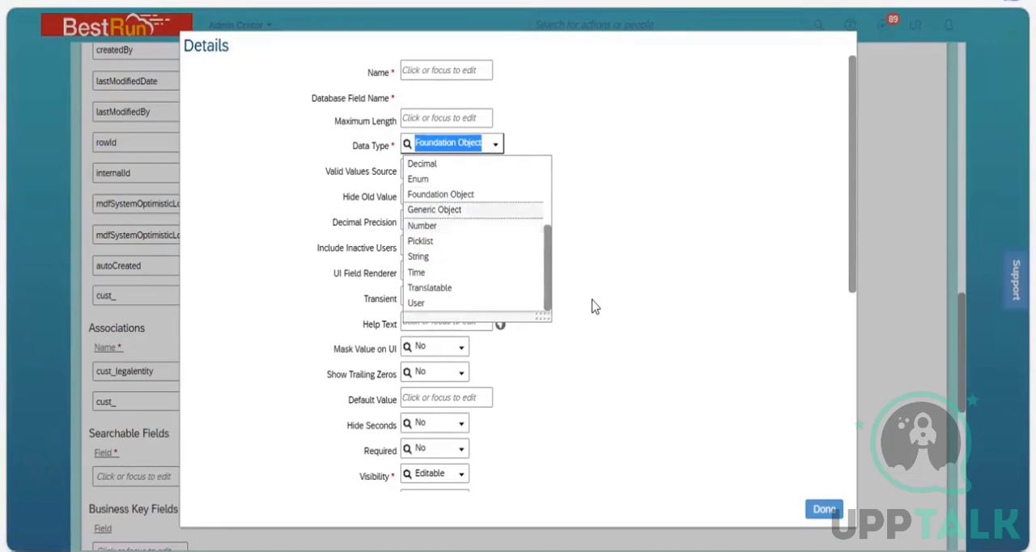
pyautogui.press('Return')
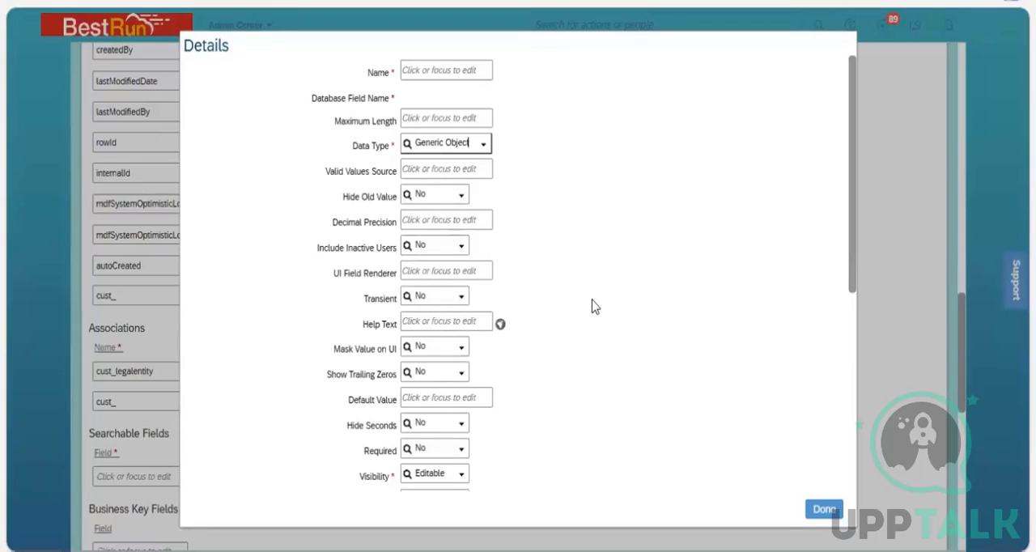
pyautogui.click(418, 170)
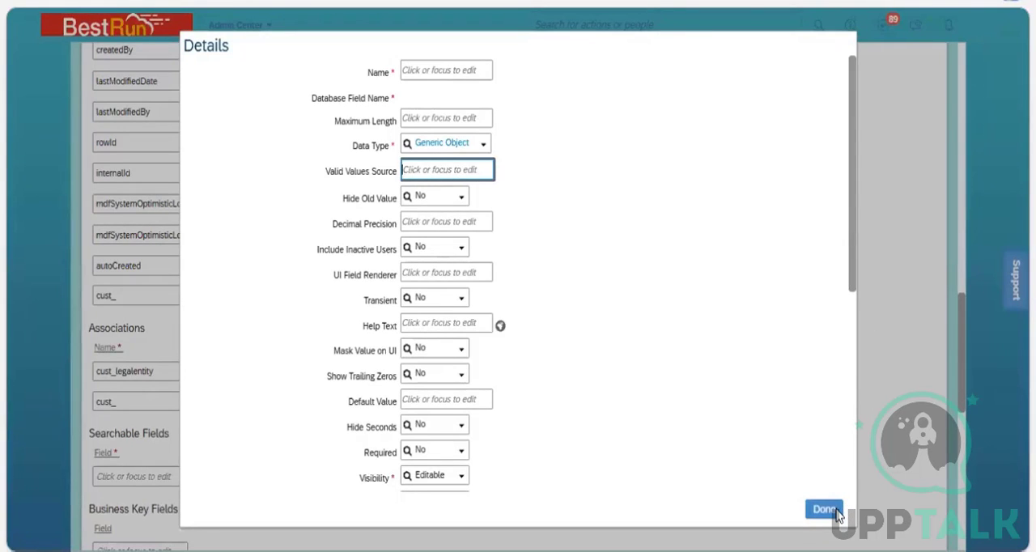
pyautogui.press('Escape')
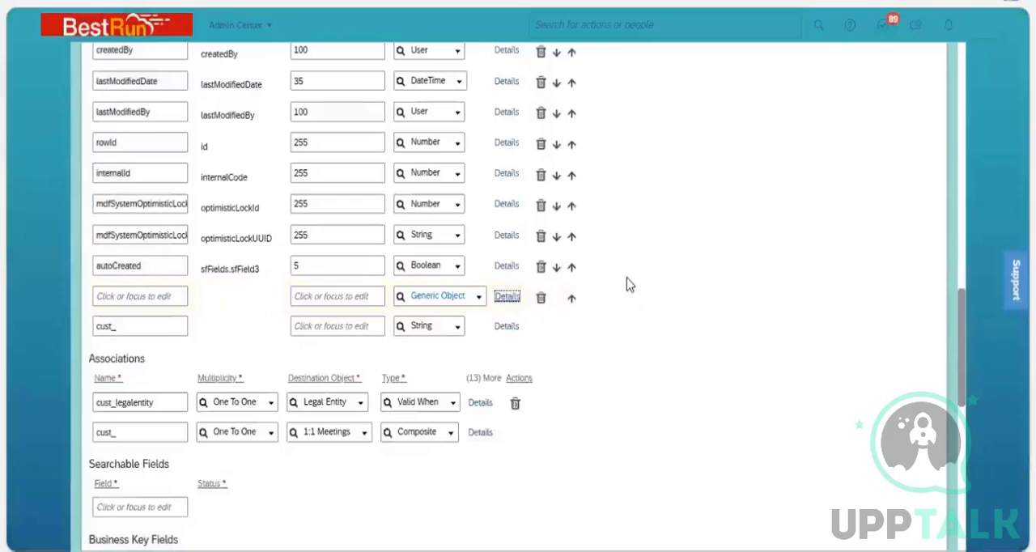
# Set the new field row's data type to Time and look through the full list of data types.
pyautogui.click(478, 300)
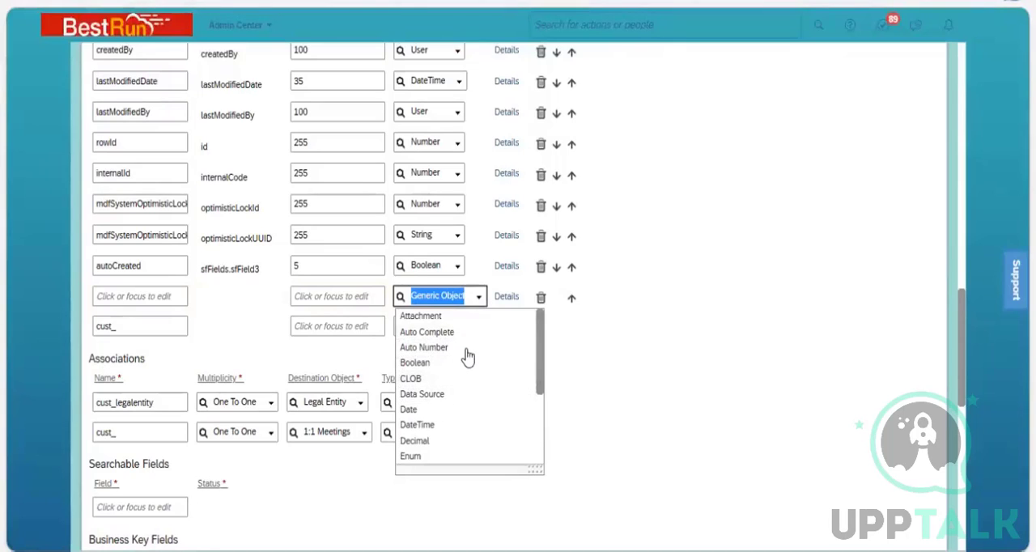
pyautogui.scroll(-3, 467, 356)
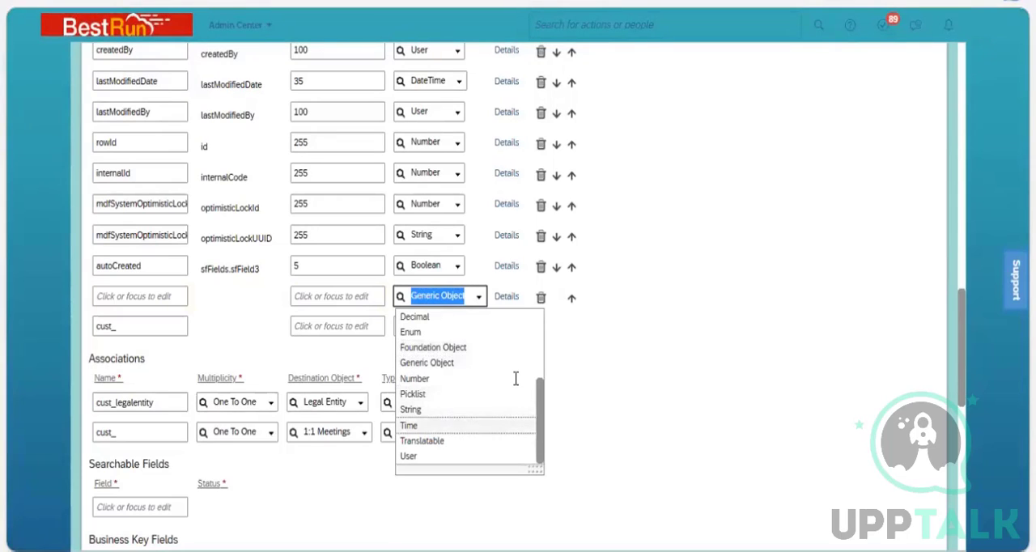
pyautogui.click(459, 301)
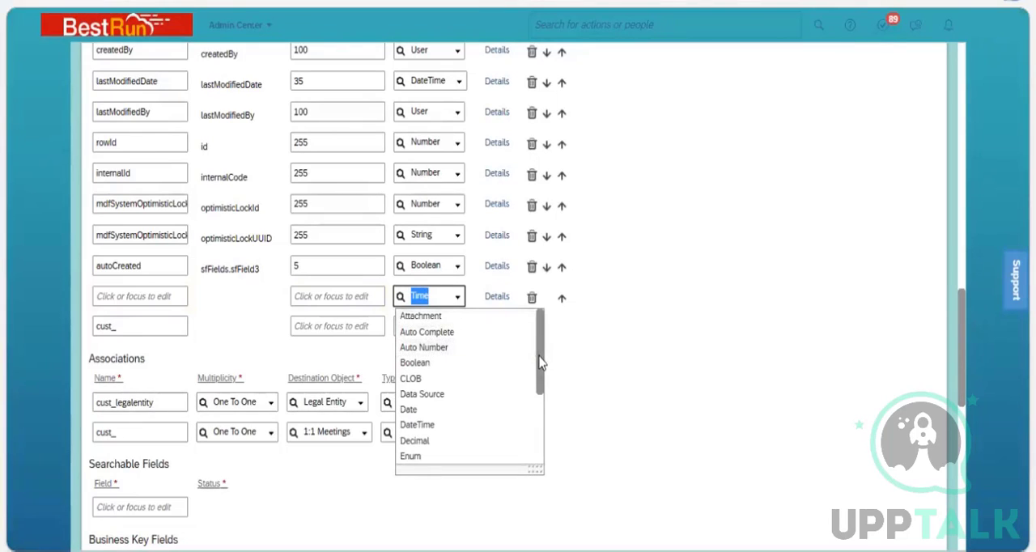
pyautogui.scroll(-5, 539, 417)
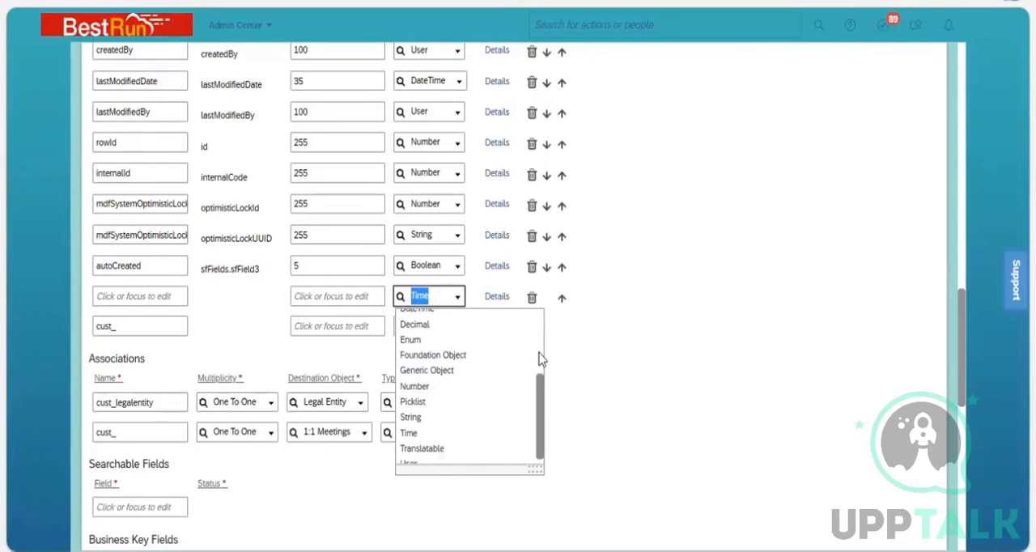
pyautogui.scroll(5, 541, 360)
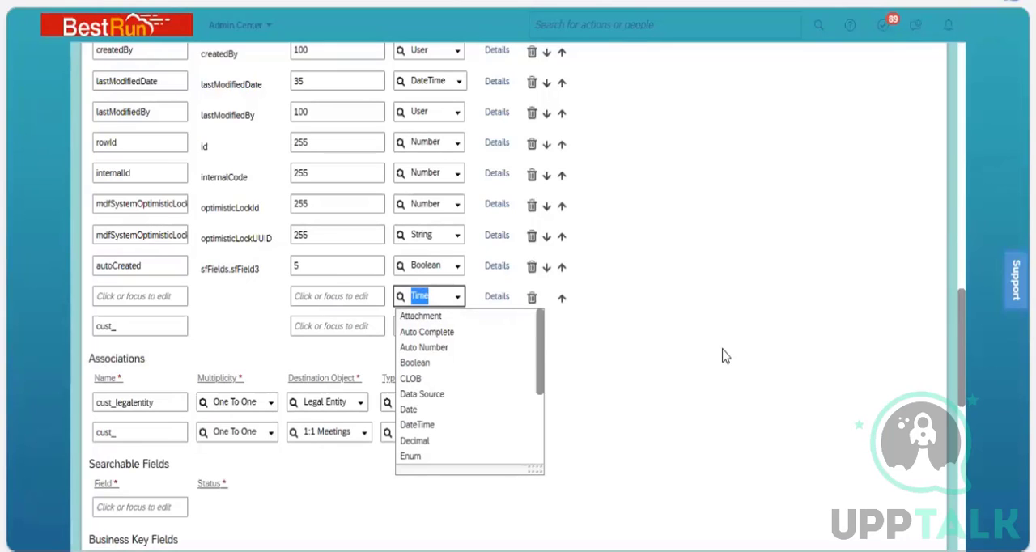
pyautogui.click(960, 397)
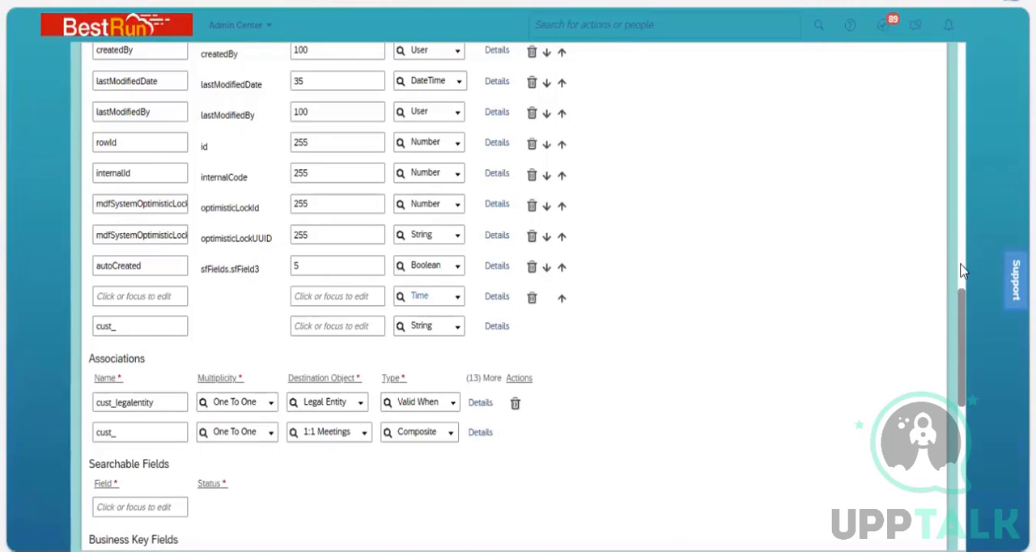
# Look over the Fields list, then reopen the new field's details and point out Data Type and Valid Values Source.
pyautogui.scroll(5, 963, 259)
pyautogui.scroll(-5, 970, 356)
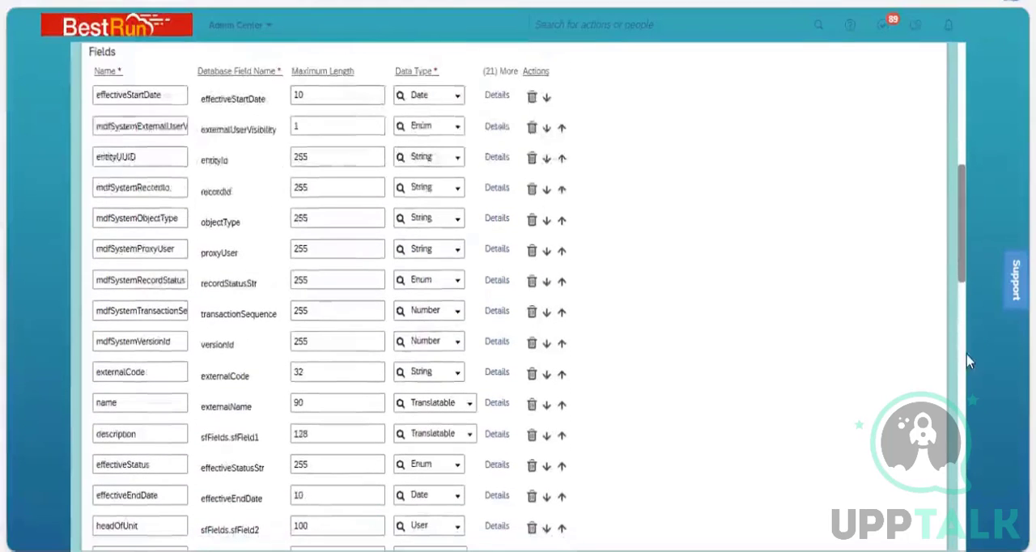
pyautogui.scroll(-2, 477, 421)
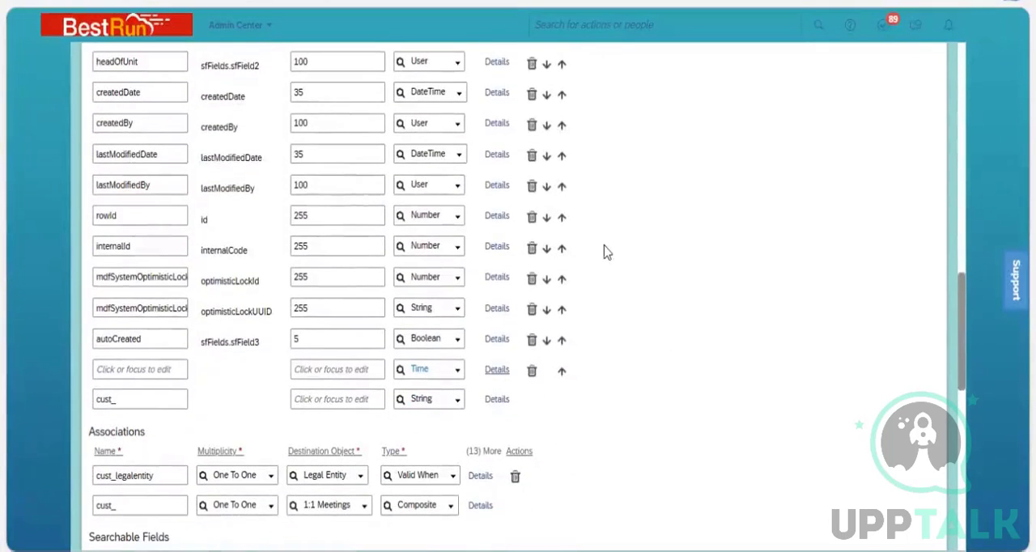
pyautogui.click(497, 369)
pyautogui.click(426, 166)
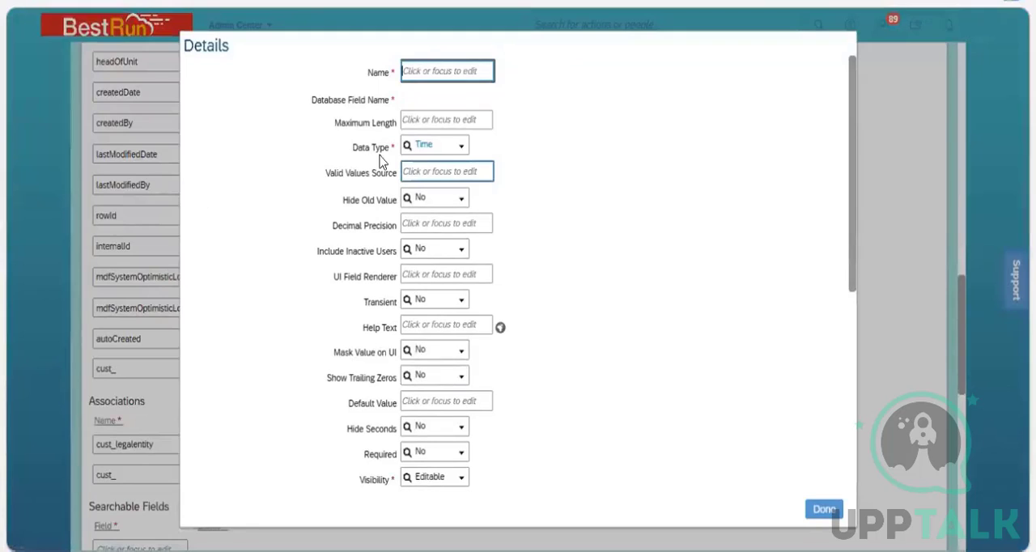
pyautogui.click(465, 153)
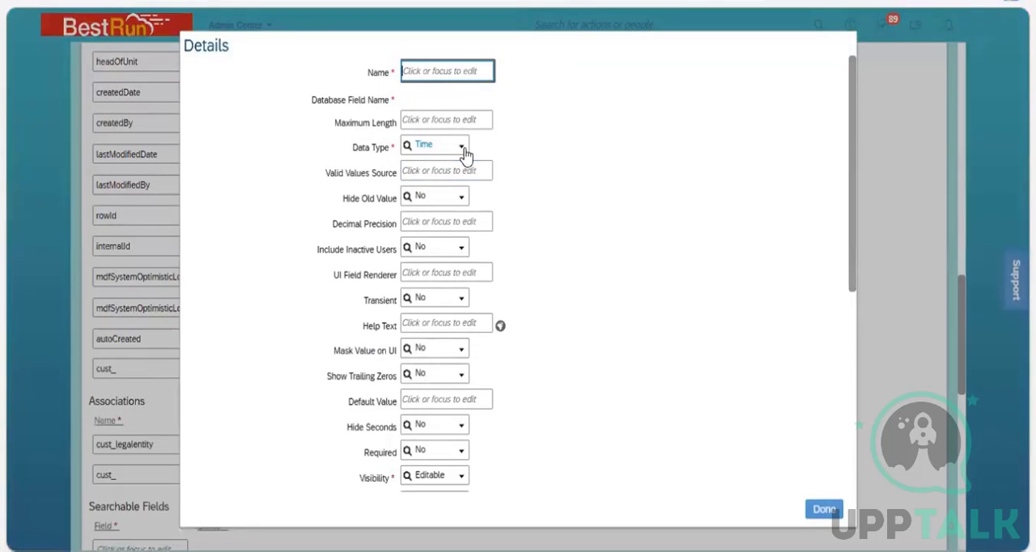
pyautogui.click(568, 172)
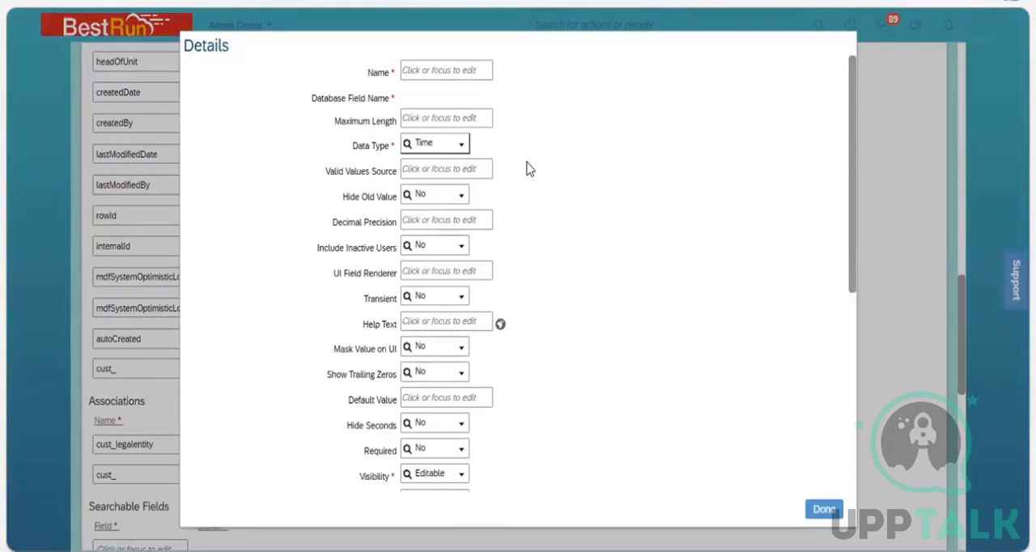
pyautogui.click(441, 169)
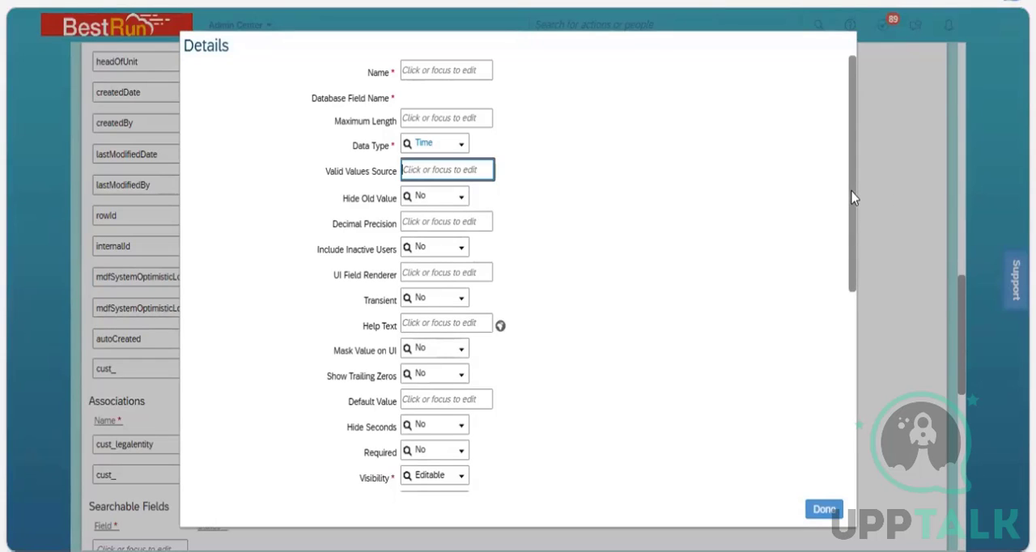
# Examine the Label setting and the Rules section in the new field's details.
pyautogui.moveTo(851, 198); pyautogui.dragTo(854, 324)
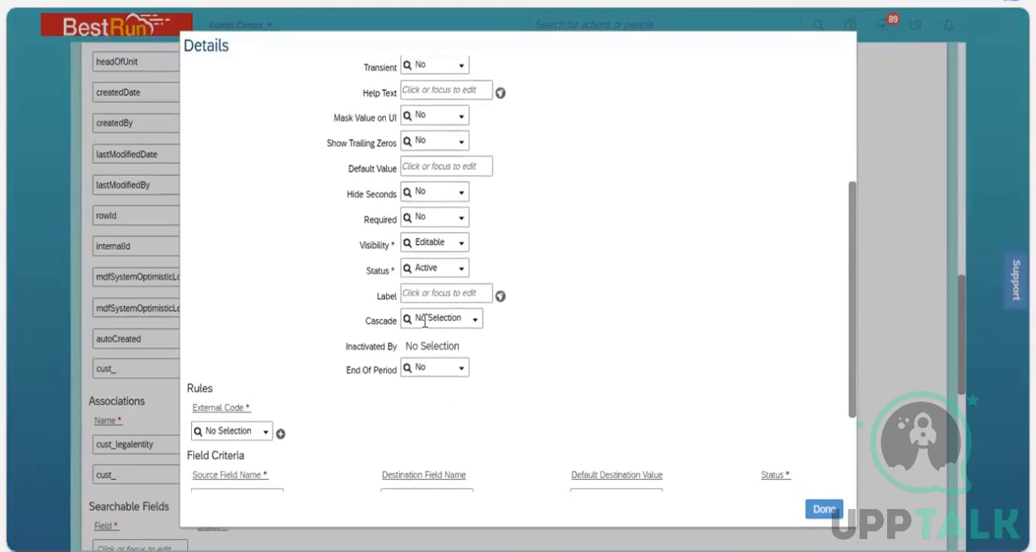
pyautogui.click(438, 296)
pyautogui.moveTo(215, 395); pyautogui.dragTo(187, 392)
pyautogui.click(382, 411)
pyautogui.moveTo(854, 353); pyautogui.dragTo(847, 208)
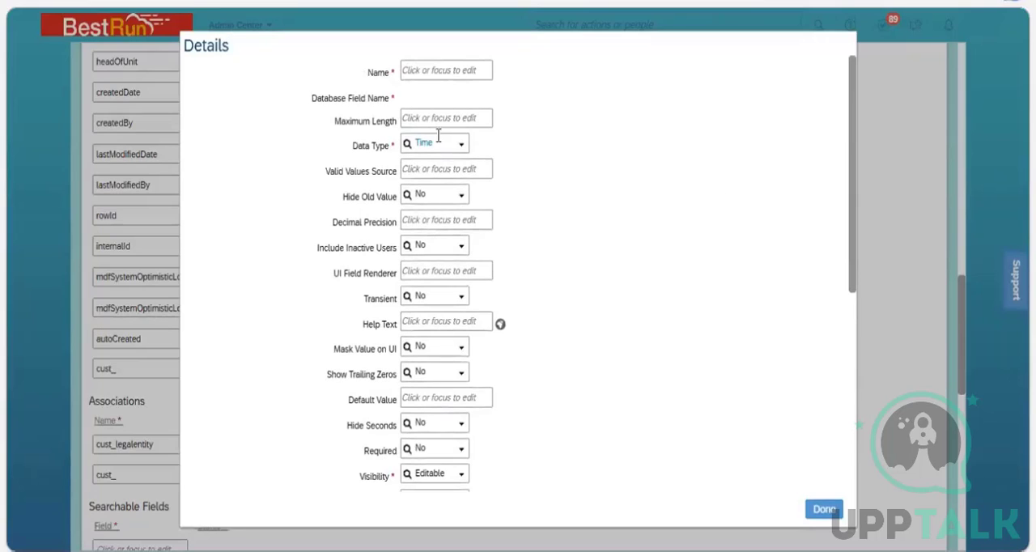
# Point out Maximum Length, Name and Decimal Precision, review the remaining details, then close them and return to the start of Fields.
pyautogui.click(406, 123)
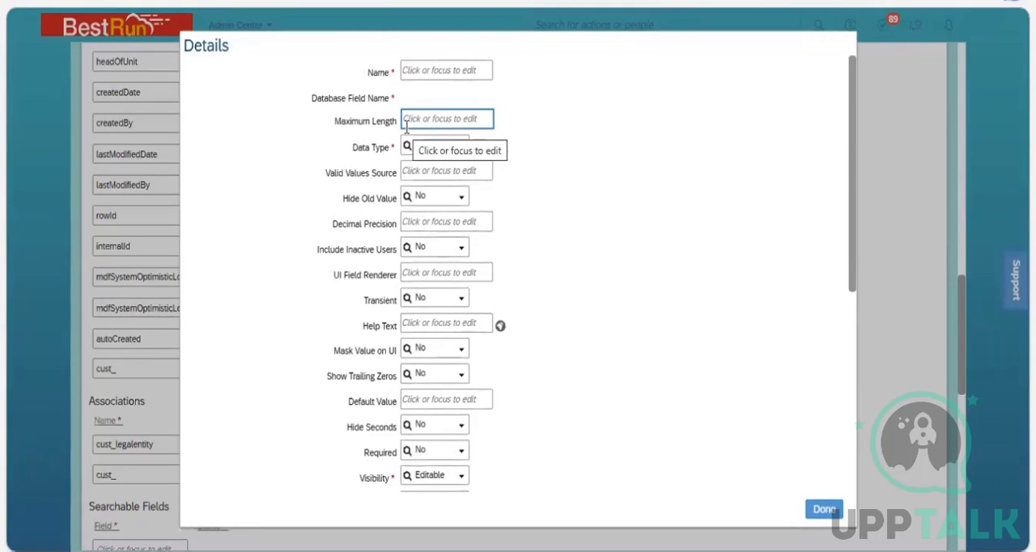
pyautogui.click(414, 71)
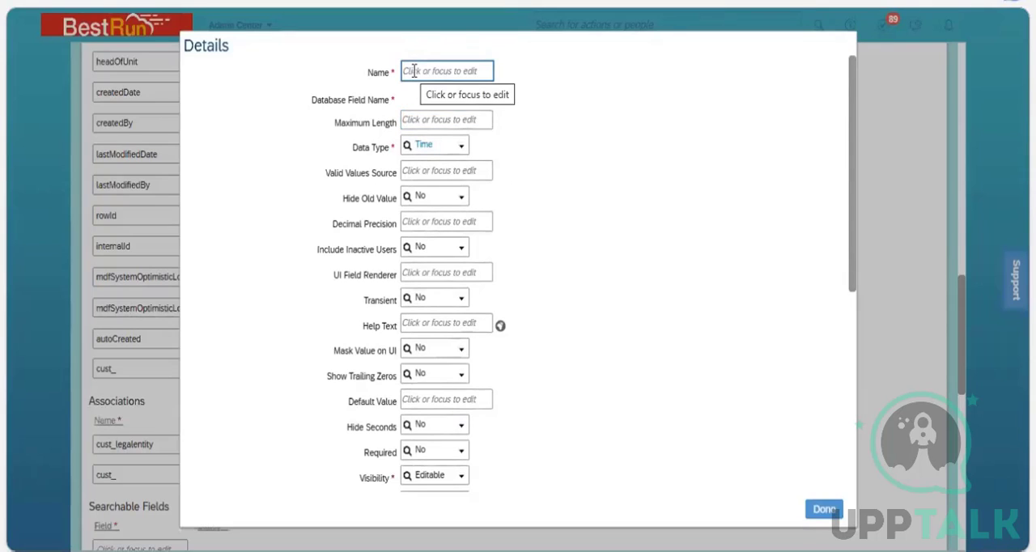
pyautogui.click(450, 220)
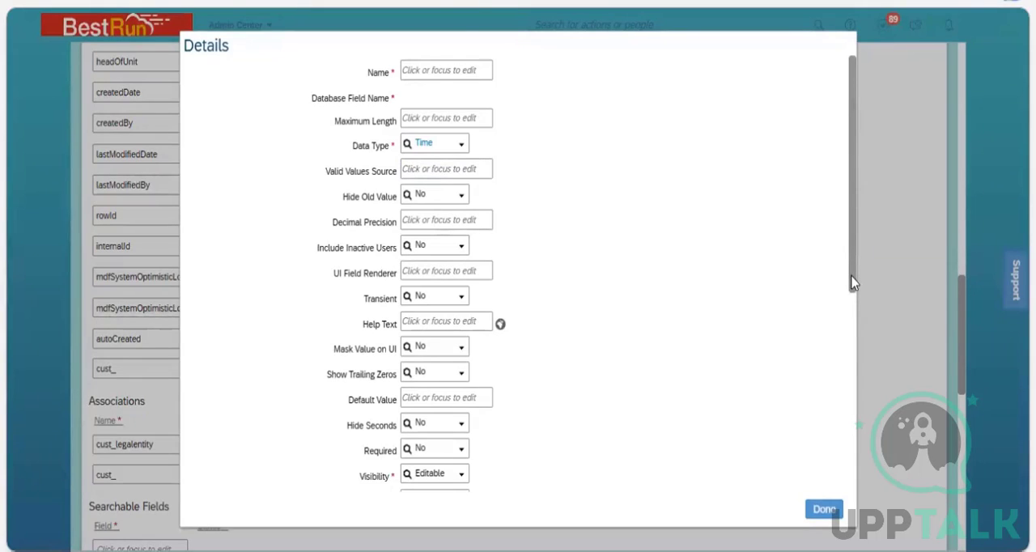
pyautogui.moveTo(853, 282); pyautogui.dragTo(849, 370)
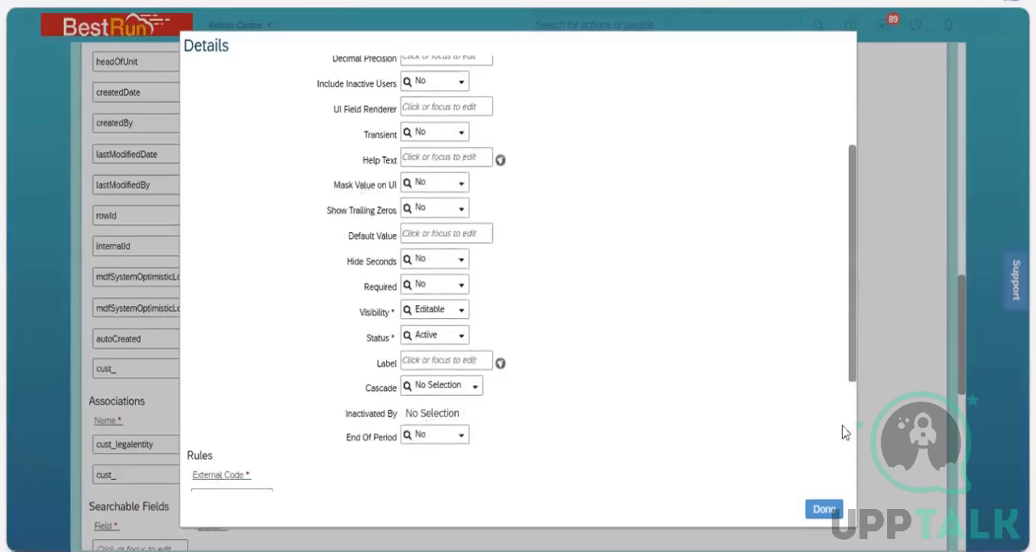
pyautogui.click(826, 509)
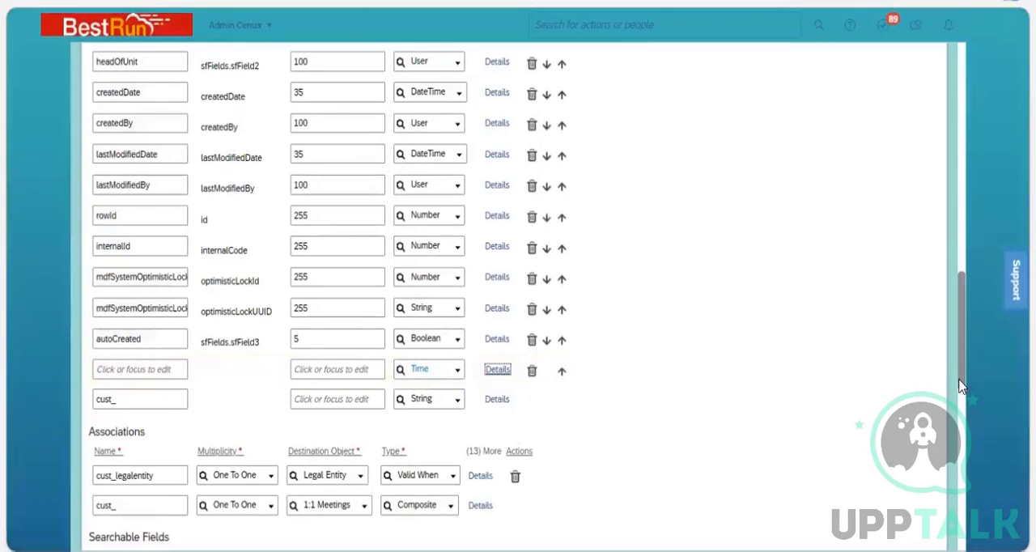
pyautogui.moveTo(955, 358); pyautogui.dragTo(951, 272)
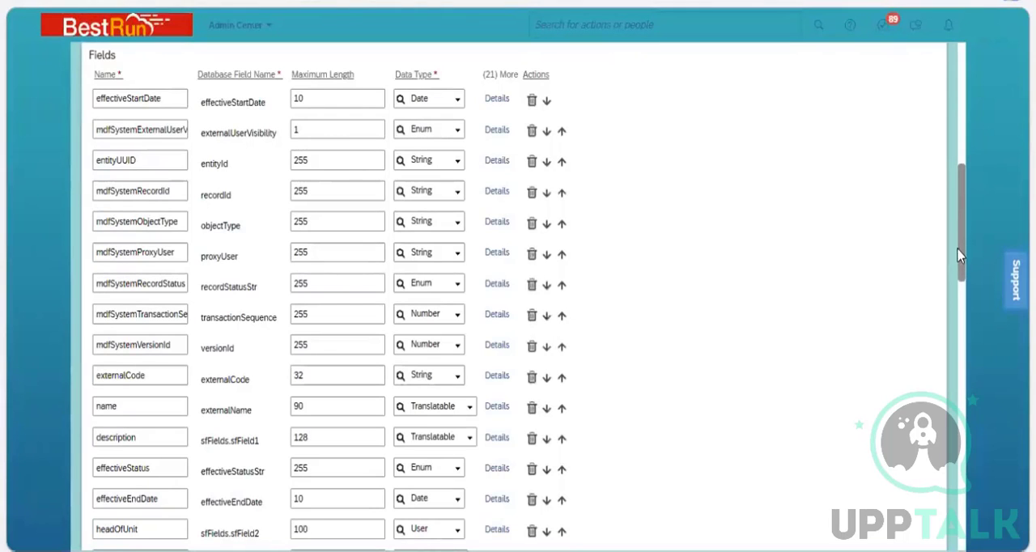
# Open the externalCode field's details, change its label to Business Area _ID, and close the details.
pyautogui.moveTo(962, 228); pyautogui.dragTo(960, 278)
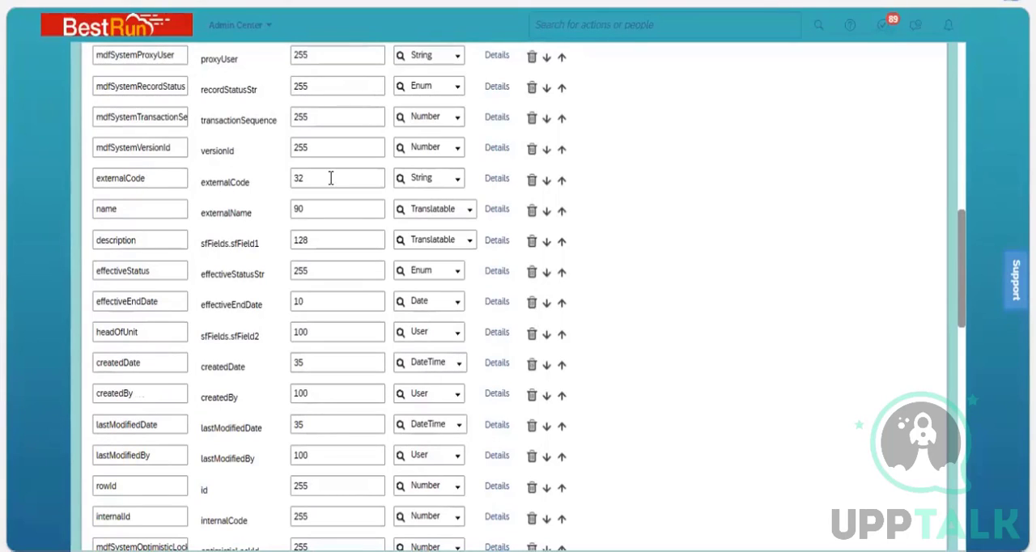
pyautogui.click(494, 179)
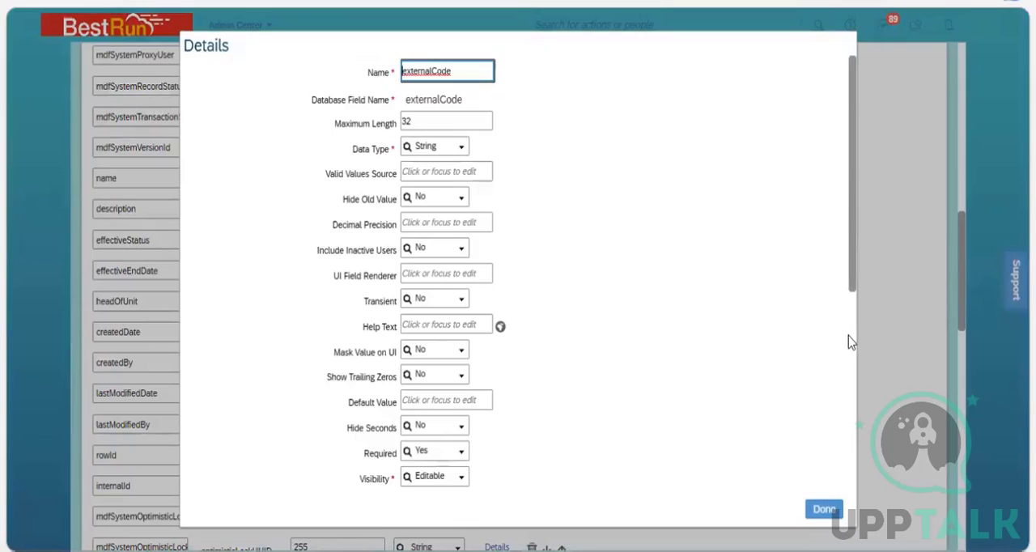
pyautogui.scroll(-2, 851, 342)
pyautogui.scroll(-1, 607, 380)
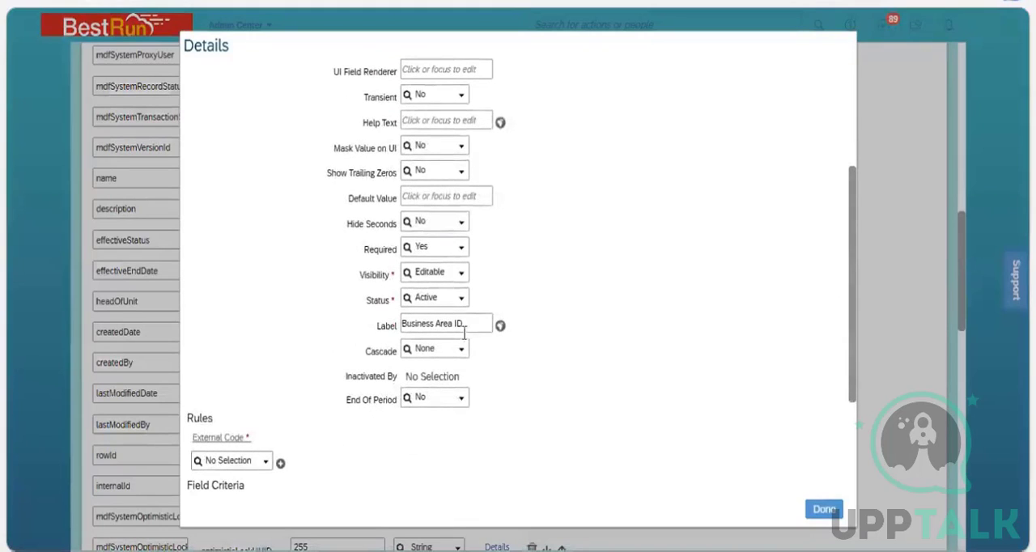
pyautogui.click(475, 322)
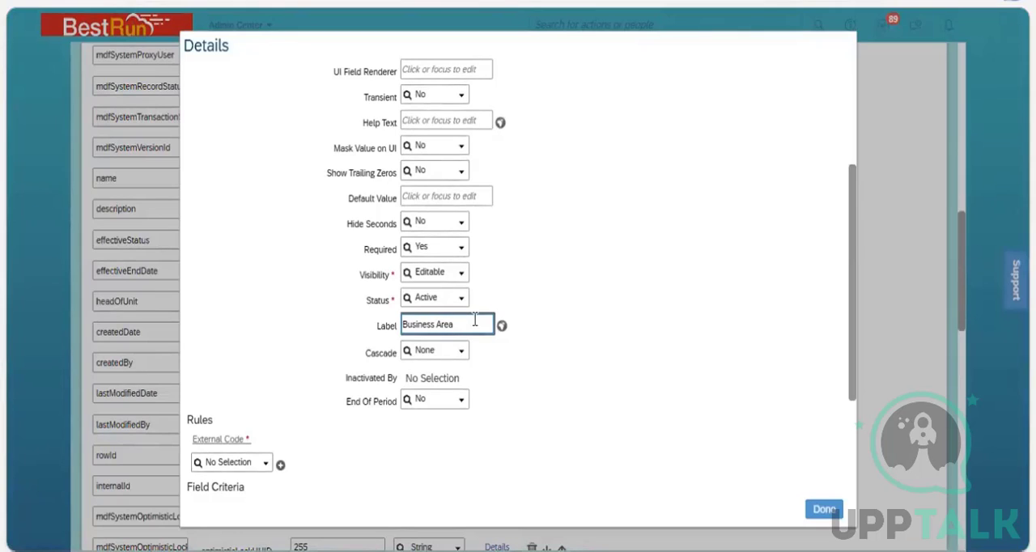
pyautogui.click(616, 403)
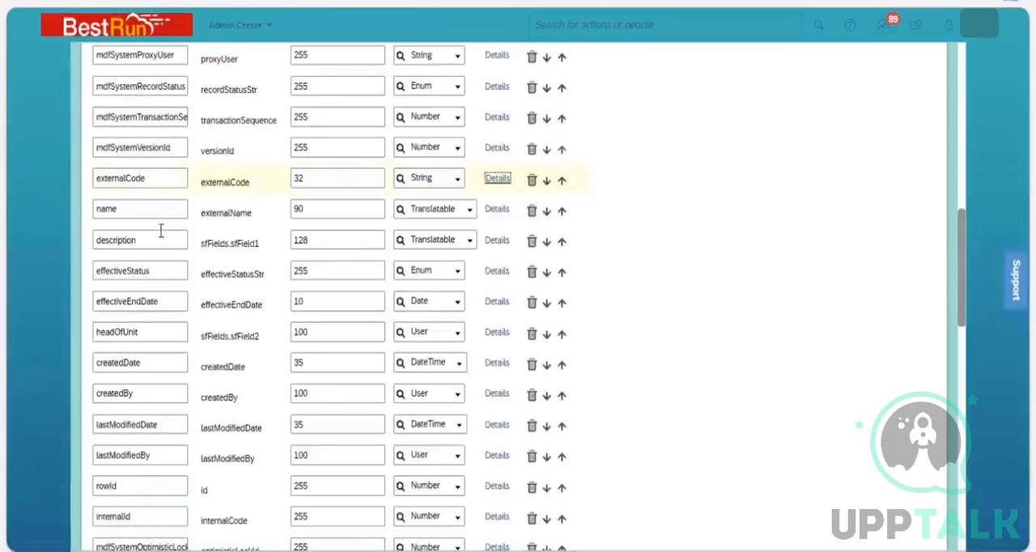
# In the name field's details, set the label to Business Area Name_BAN and Required to Yes, then finish editing the details.
pyautogui.click(497, 212)
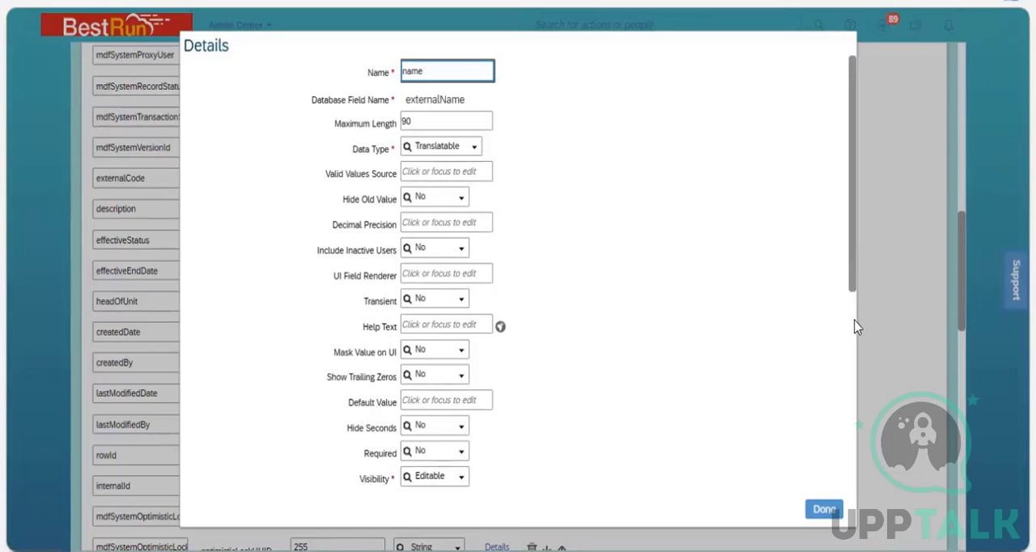
pyautogui.scroll(-3, 850, 347)
pyautogui.scroll(-1, 847, 363)
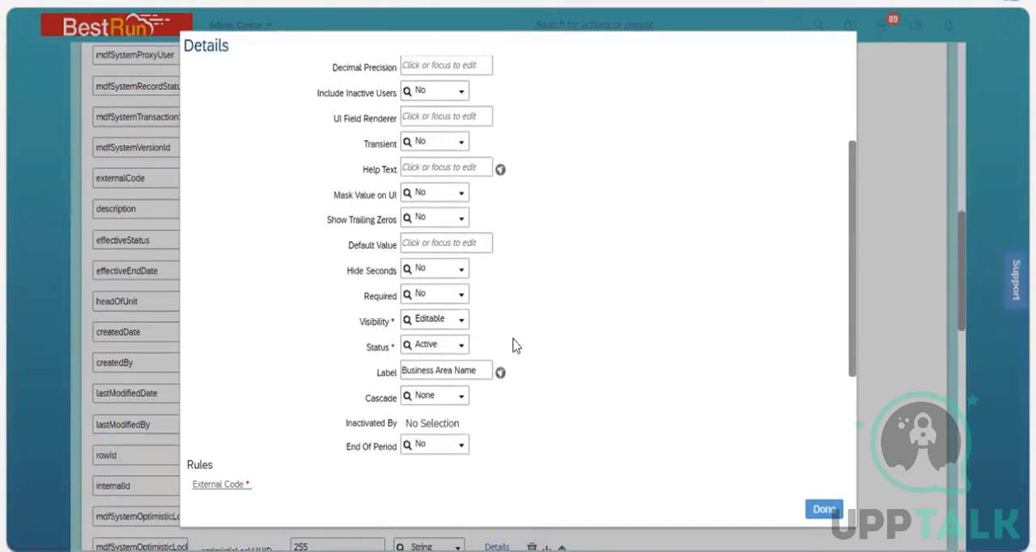
pyautogui.click(484, 369)
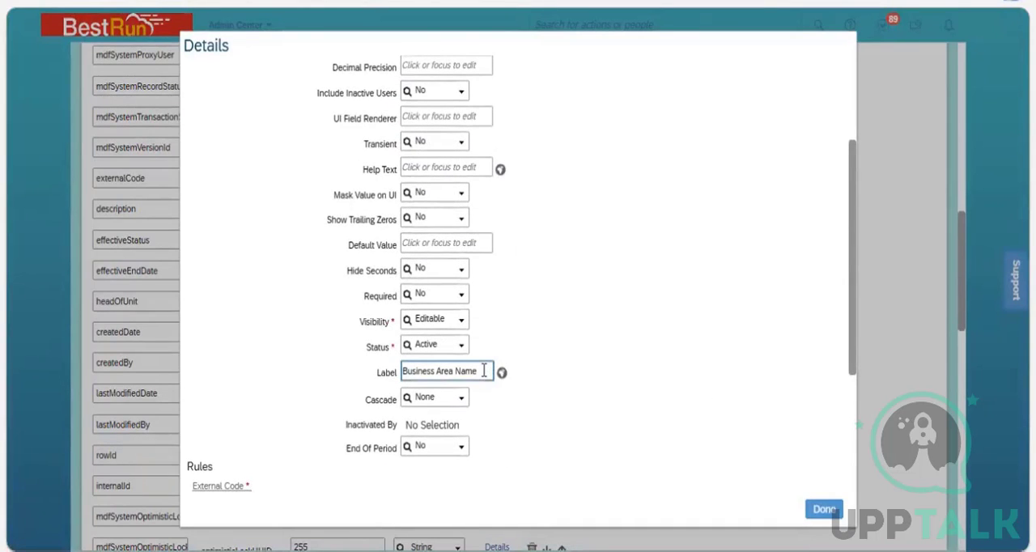
pyautogui.write('_')
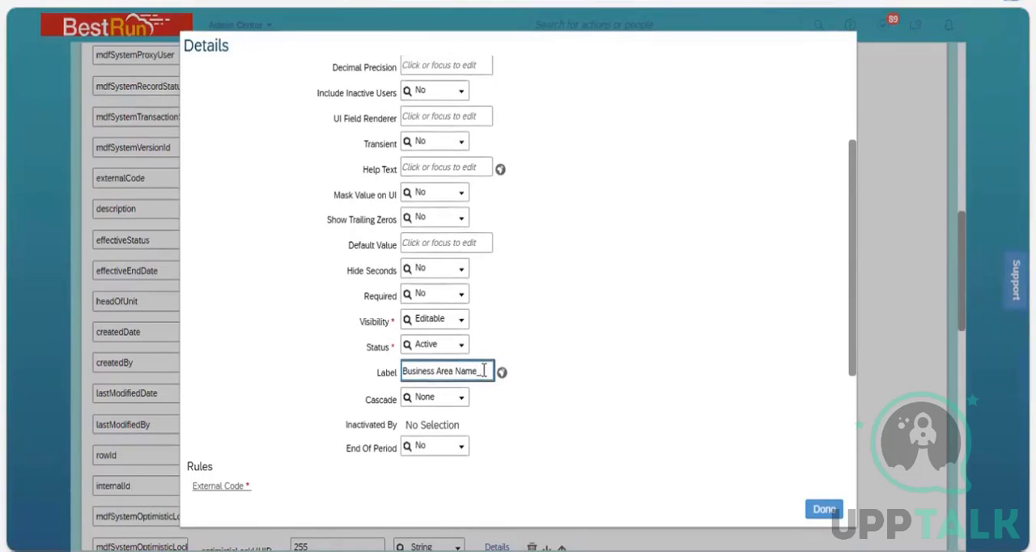
pyautogui.write('BAN')
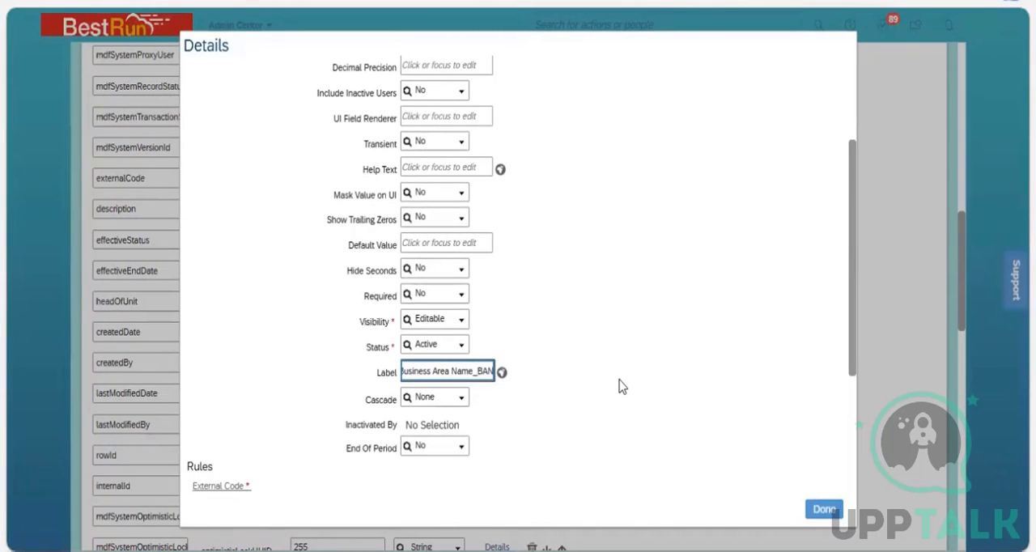
pyautogui.click(619, 386)
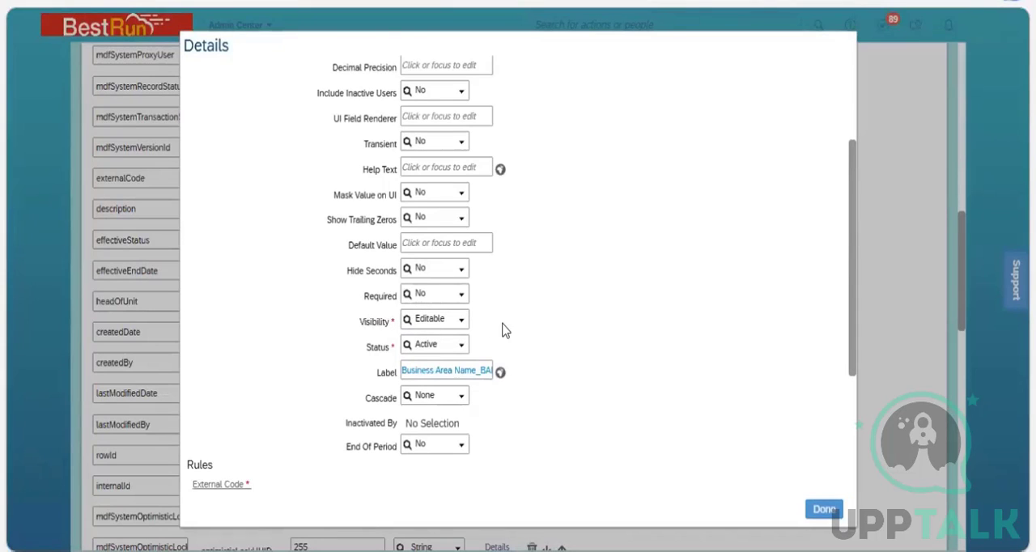
pyautogui.click(461, 299)
pyautogui.click(458, 328)
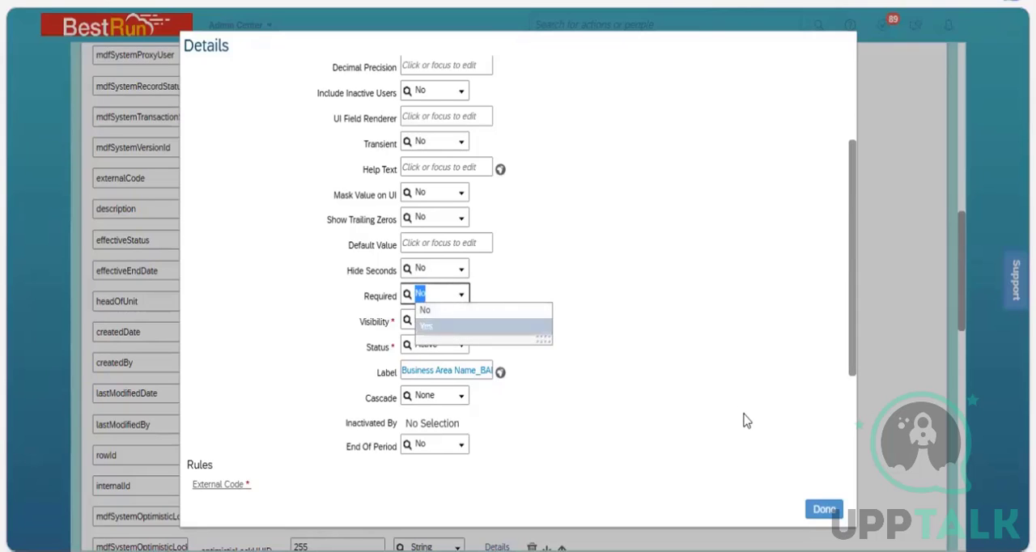
pyautogui.click(834, 511)
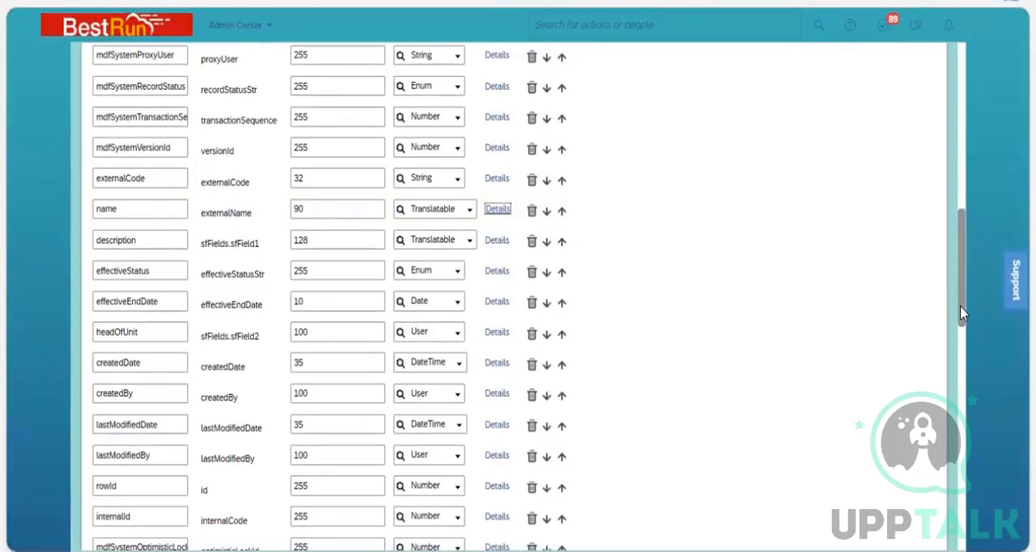
# Save the Business Unit definition, then cancel editing of the 3200 NGI Services record in Manage Data and reload the page.
pyautogui.moveTo(961, 307); pyautogui.dragTo(962, 524)
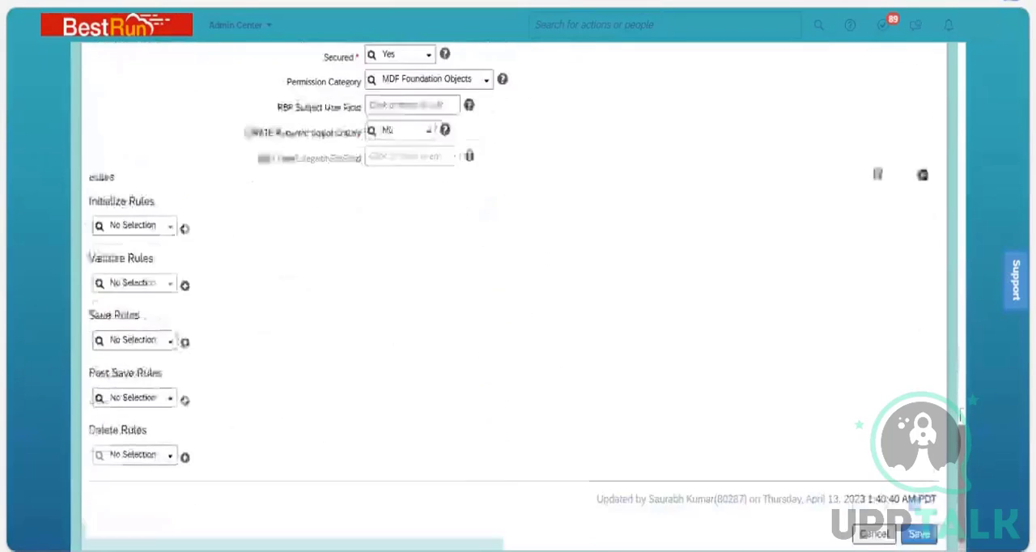
pyautogui.moveTo(961, 415); pyautogui.dragTo(963, 324)
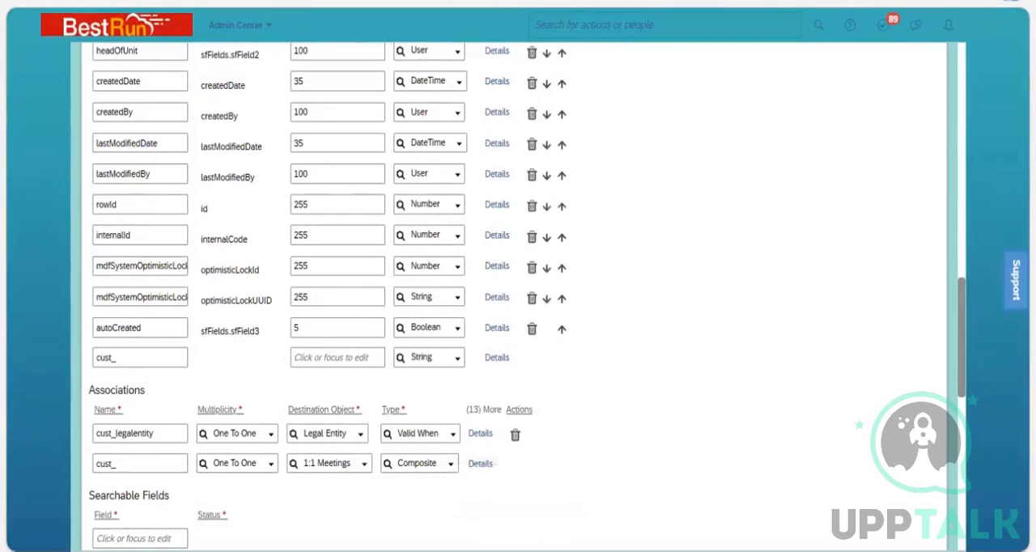
pyautogui.moveTo(963, 376); pyautogui.dragTo(962, 530)
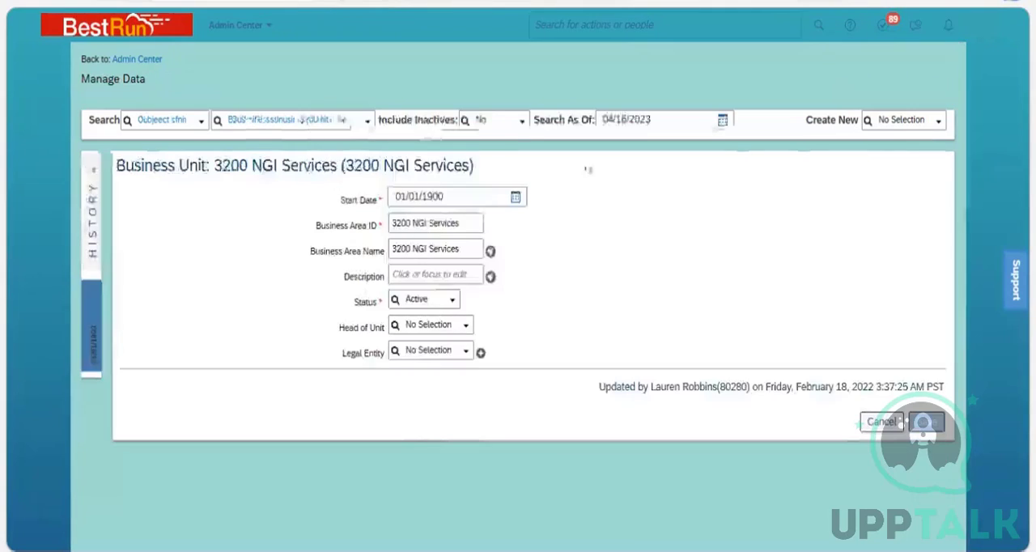
pyautogui.click(881, 421)
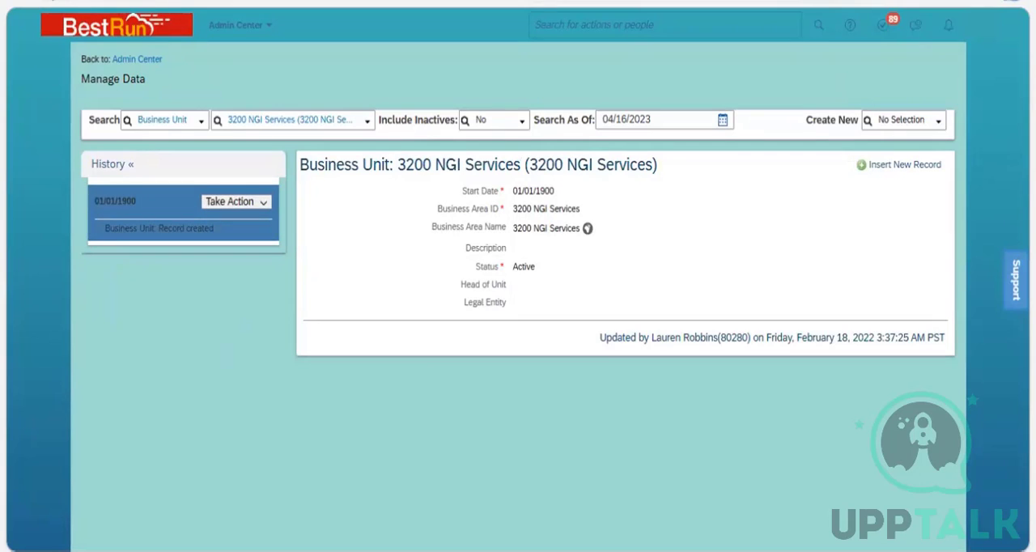
pyautogui.press('F5')
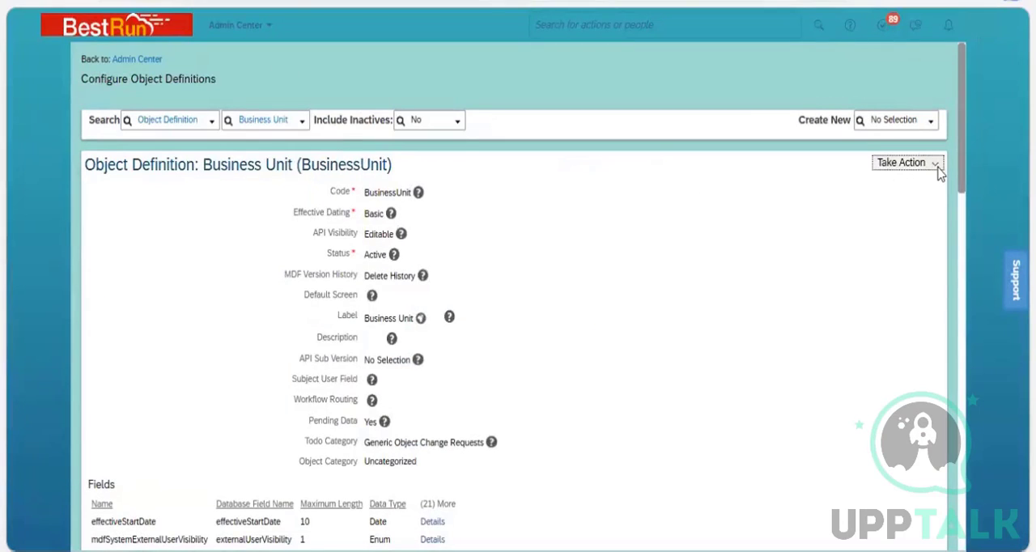
# Open the Business Unit object definition for correction and set the externalCode field's label back to Business Area ID.
pyautogui.click(937, 168)
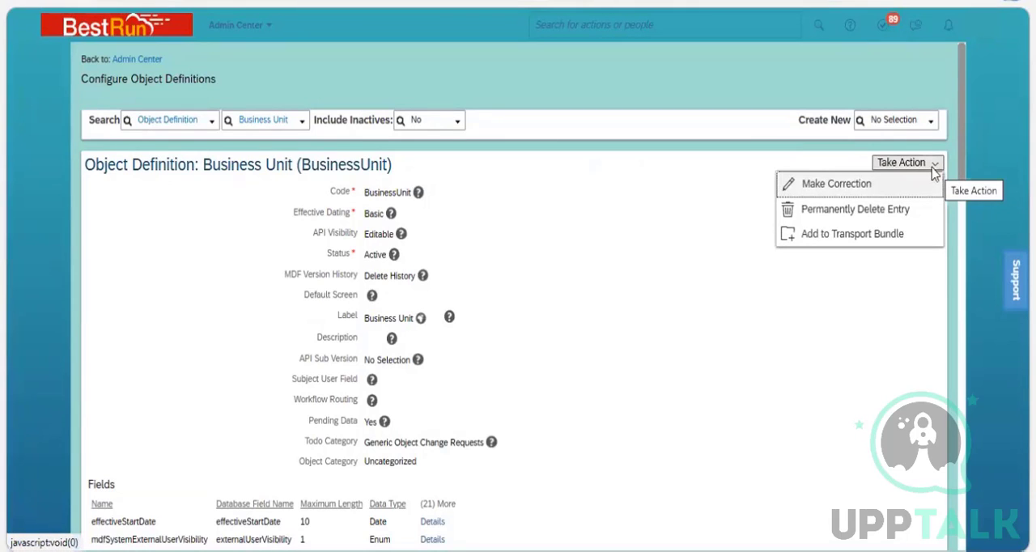
pyautogui.click(871, 184)
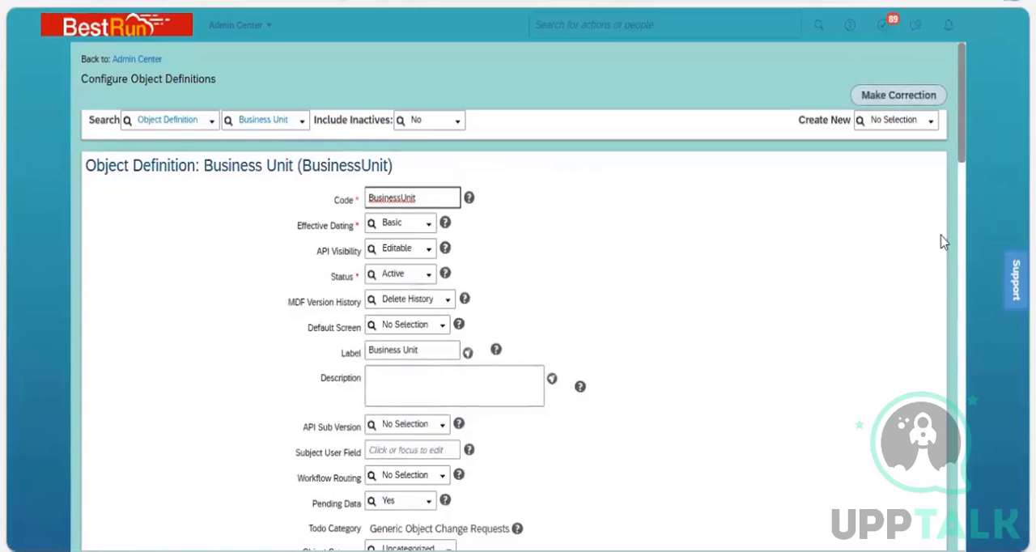
pyautogui.scroll(-6, 944, 240)
pyautogui.scroll(-5, 942, 276)
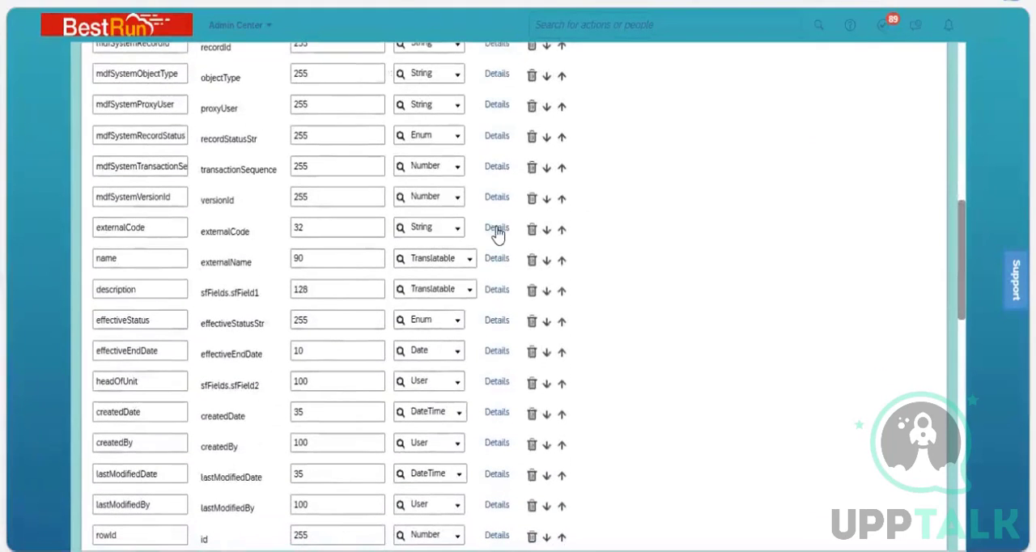
pyautogui.click(498, 229)
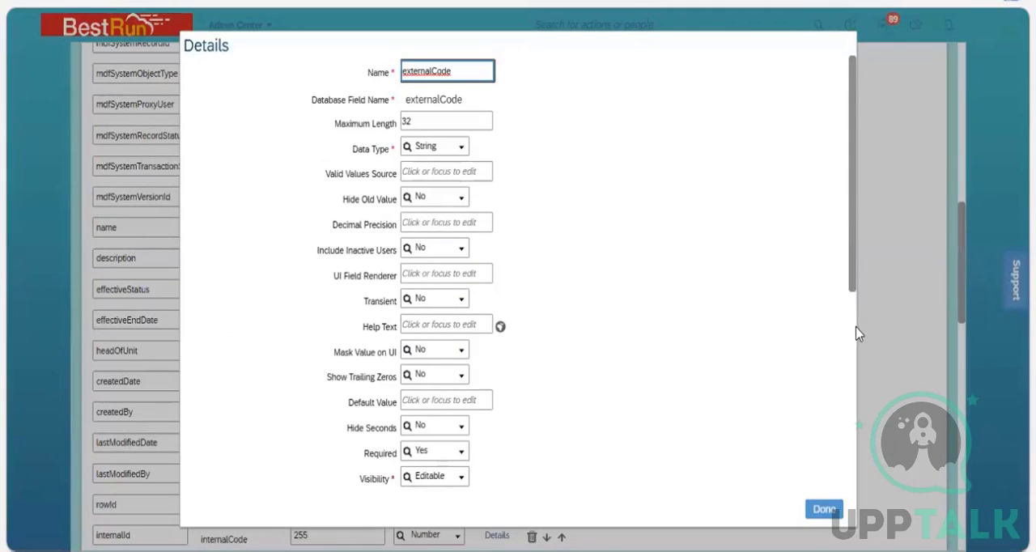
pyautogui.scroll(-3, 856, 348)
pyautogui.scroll(-2, 474, 348)
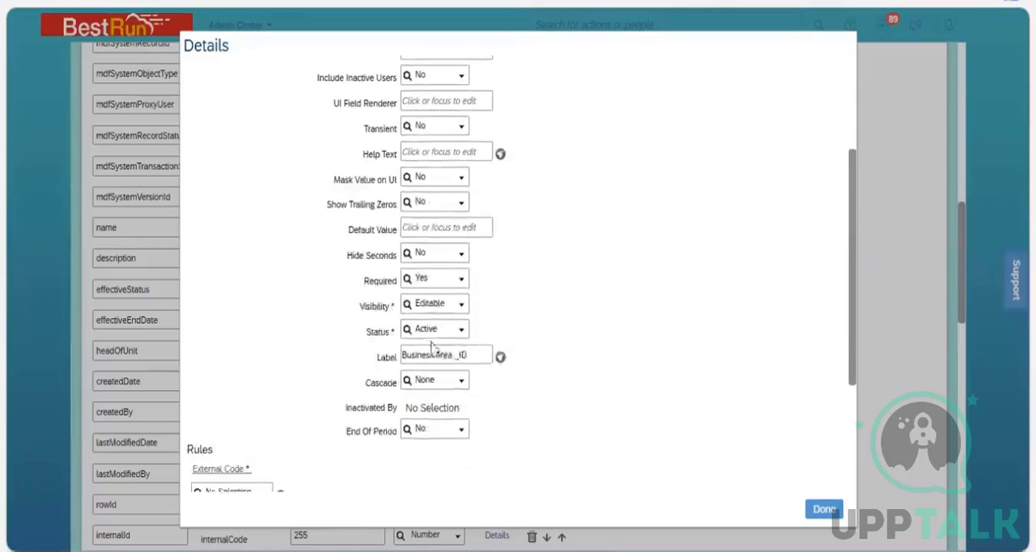
pyautogui.click(471, 356)
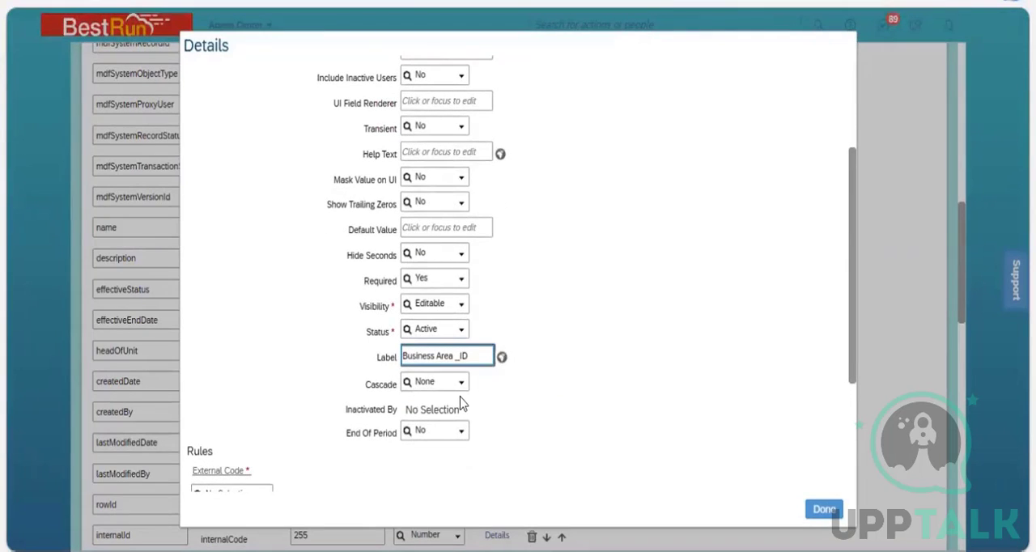
pyautogui.press('BackSpace')
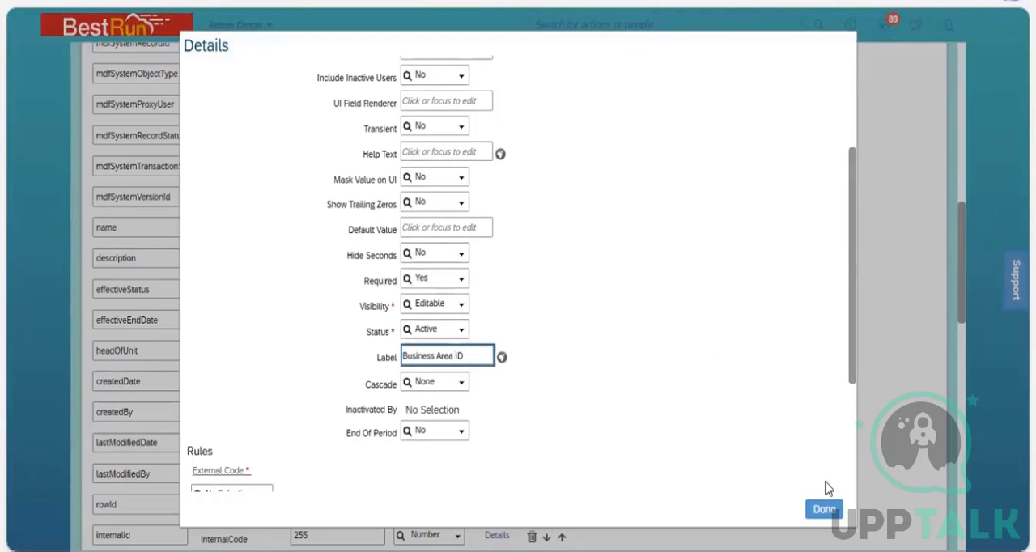
pyautogui.click(825, 507)
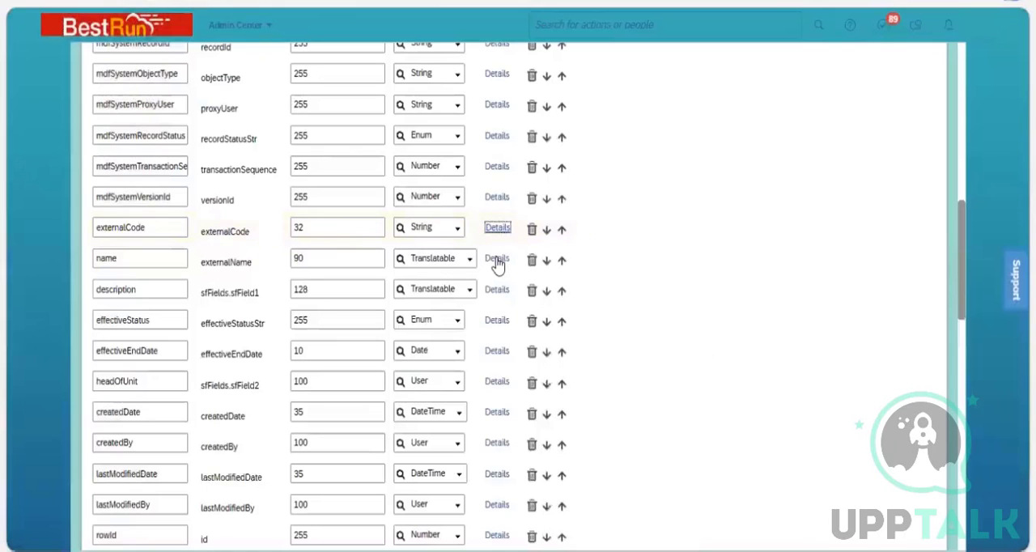
# In the name field's details, set Required to No and the label to Business Area Name.
pyautogui.click(496, 261)
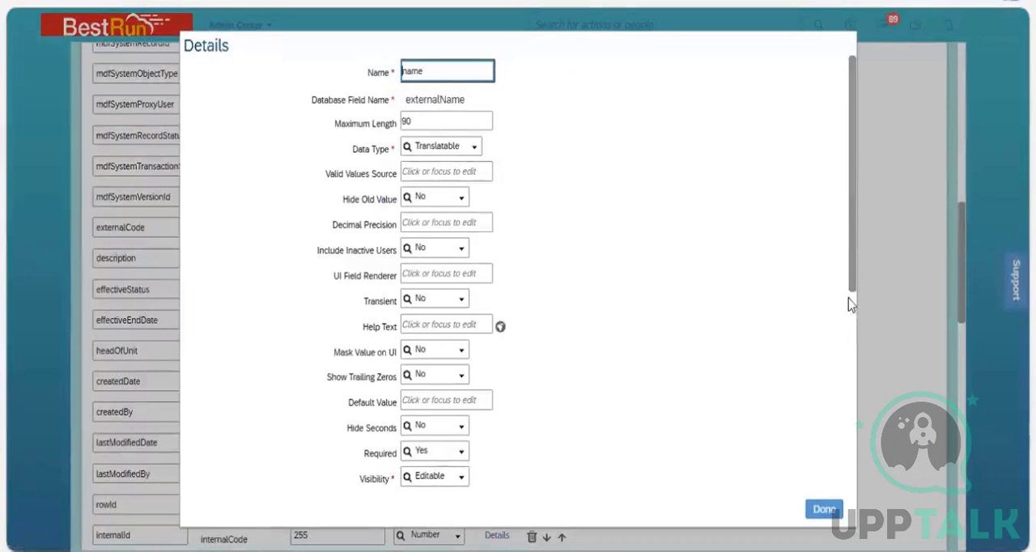
pyautogui.scroll(-3, 501, 374)
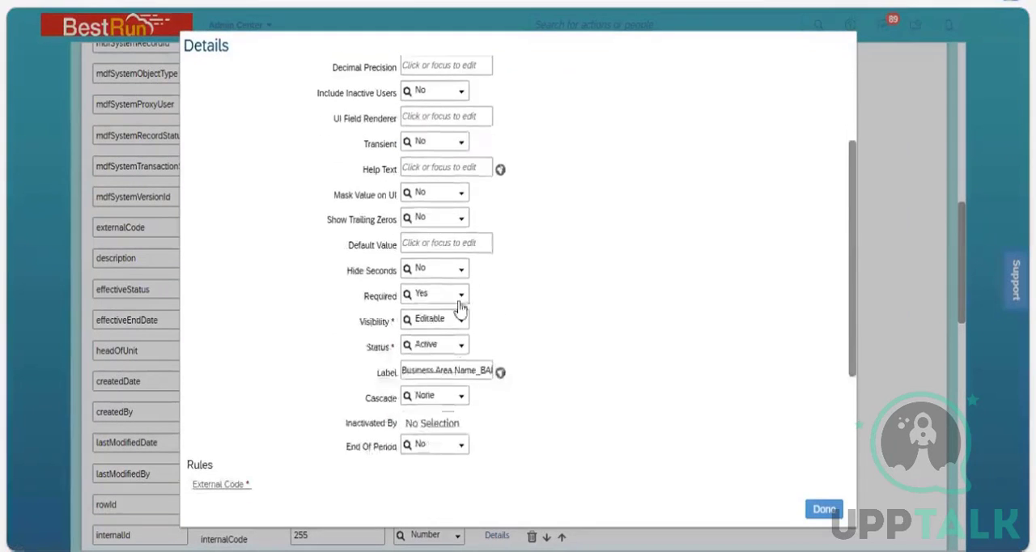
pyautogui.click(462, 306)
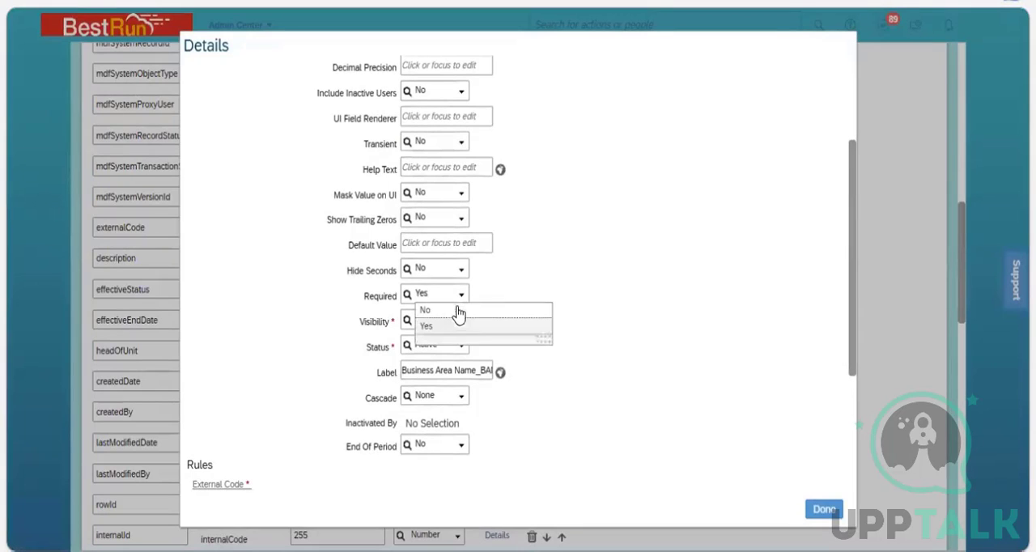
pyautogui.click(437, 311)
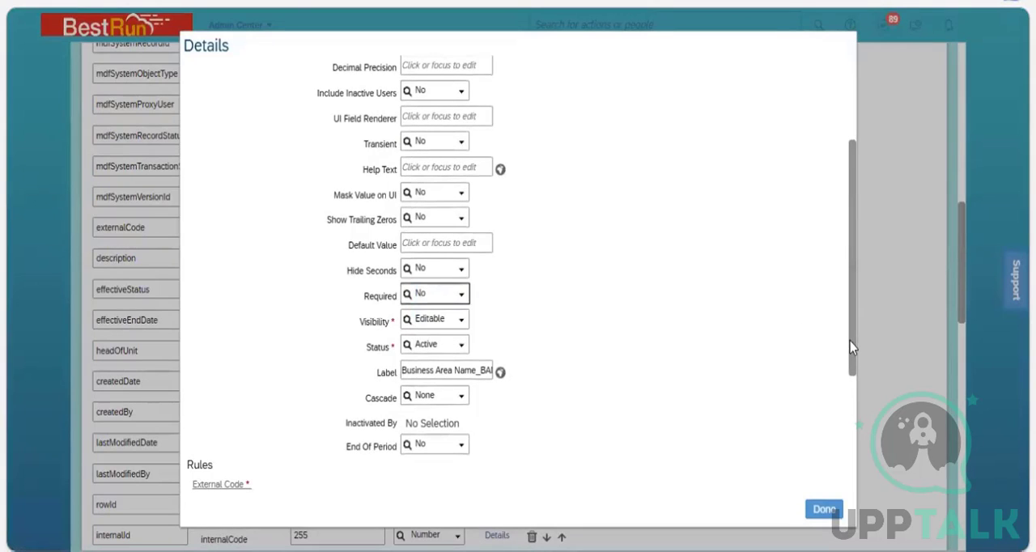
pyautogui.click(483, 372)
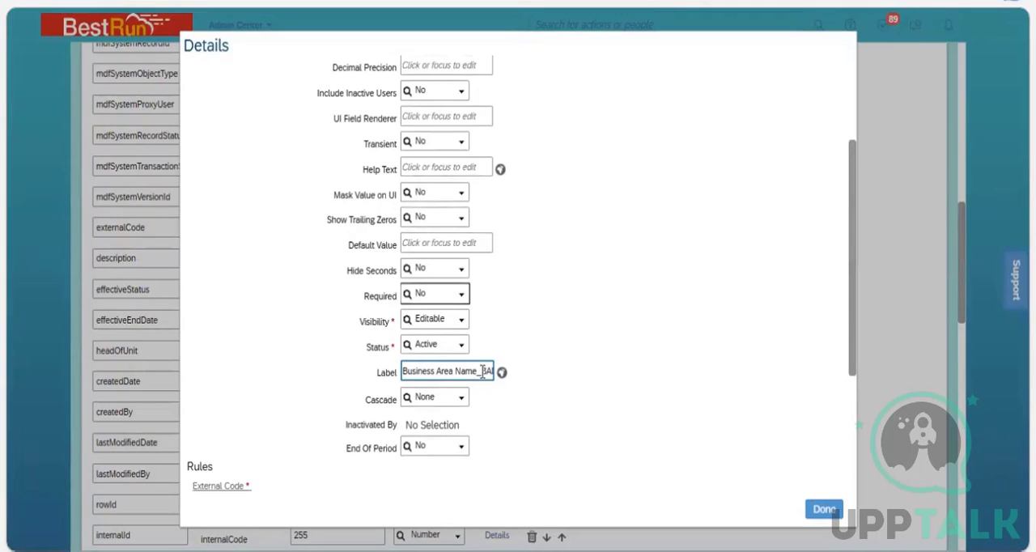
pyautogui.press('BackSpace')
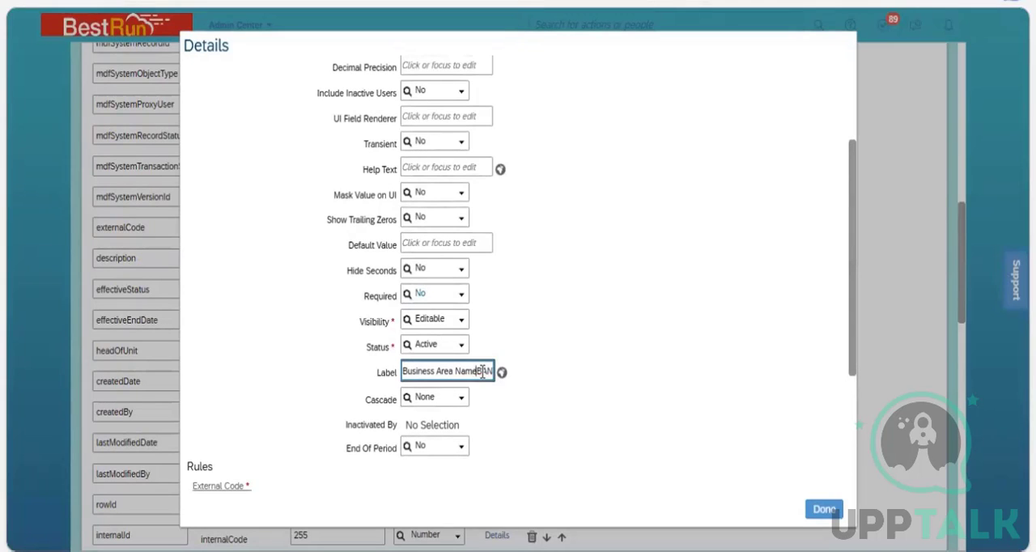
pyautogui.press('Delete')
pyautogui.press('Delete')
pyautogui.press('Delete')
pyautogui.press('Delete')
pyautogui.press('Delete')
pyautogui.press('Delete')
pyautogui.click(629, 344)
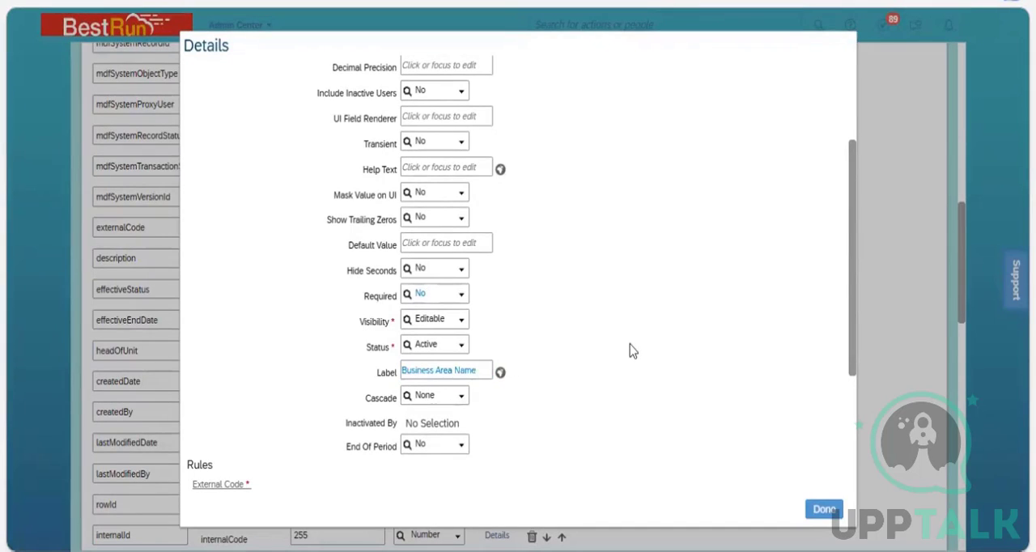
# Set the name field's Visibility to Not Visible.
pyautogui.click(461, 325)
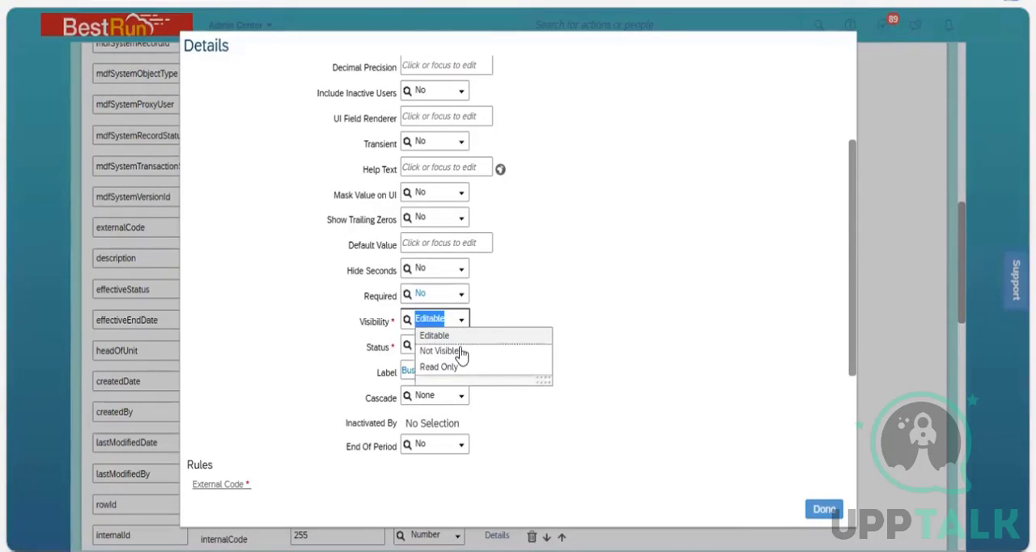
pyautogui.press('Down')
pyautogui.press('Return')
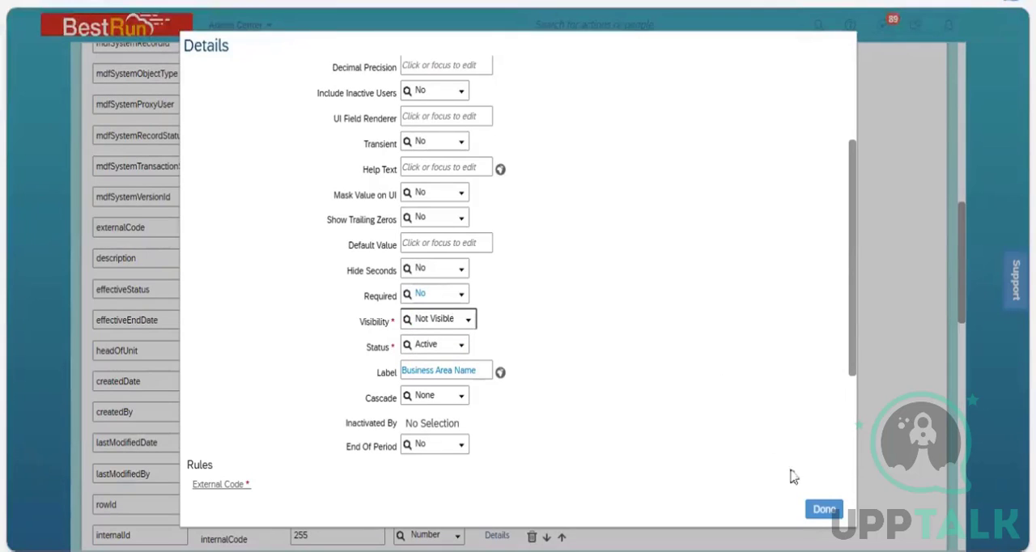
# Save the Business Unit definition with the name field not searchable, and reload the 3200 NGI Services record in Manage Data.
pyautogui.click(840, 510)
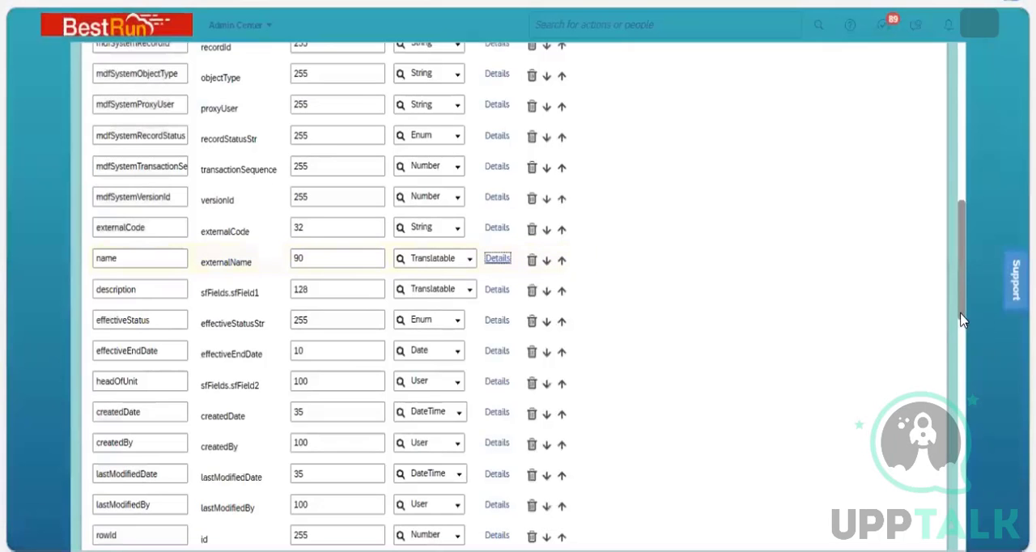
pyautogui.click(962, 487)
pyautogui.scroll(-3, 905, 522)
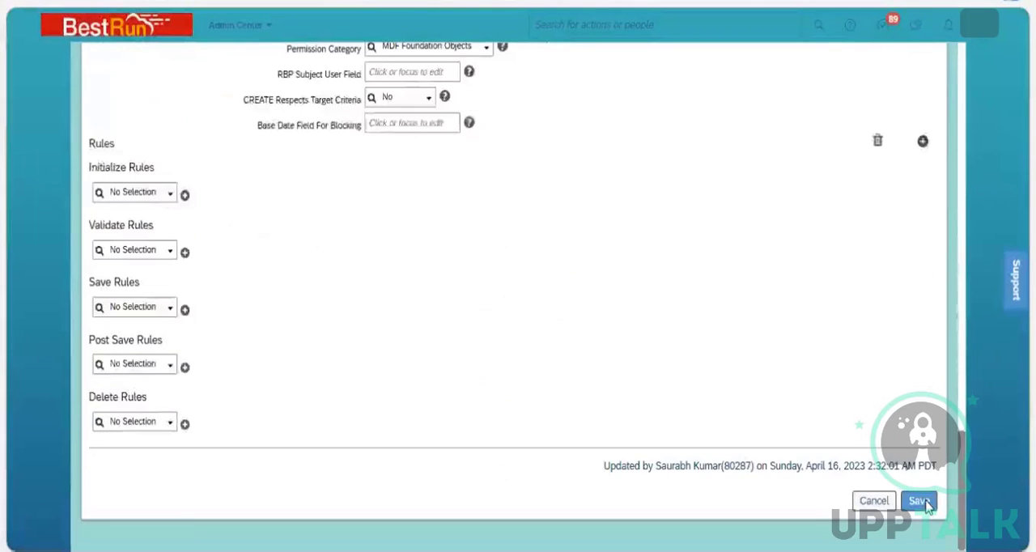
pyautogui.click(927, 502)
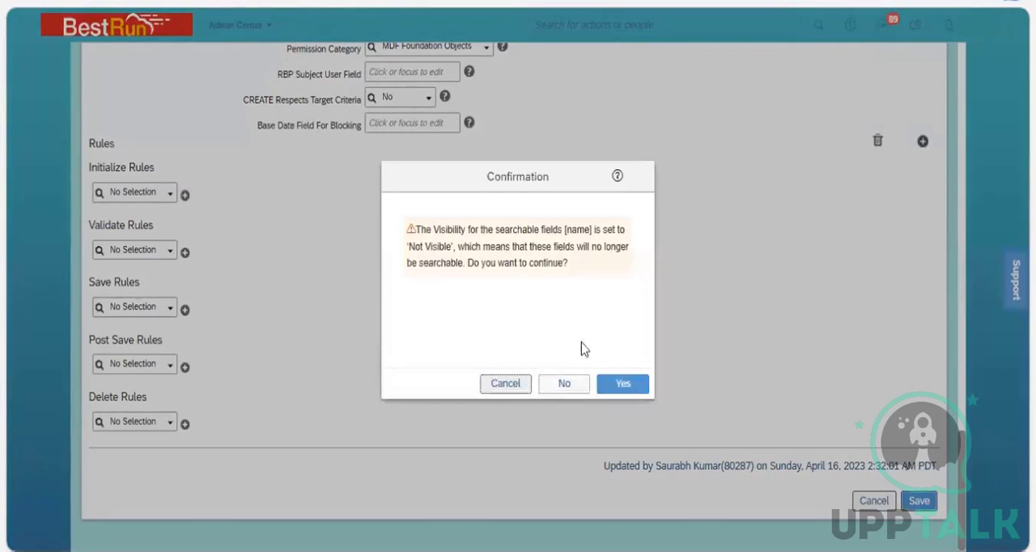
pyautogui.click(625, 384)
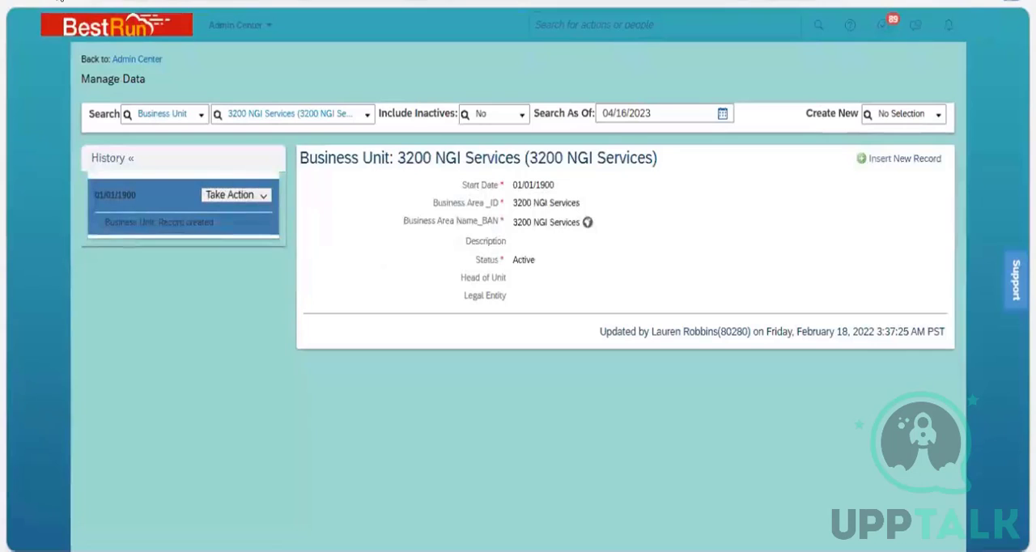
pyautogui.click(59, 1)
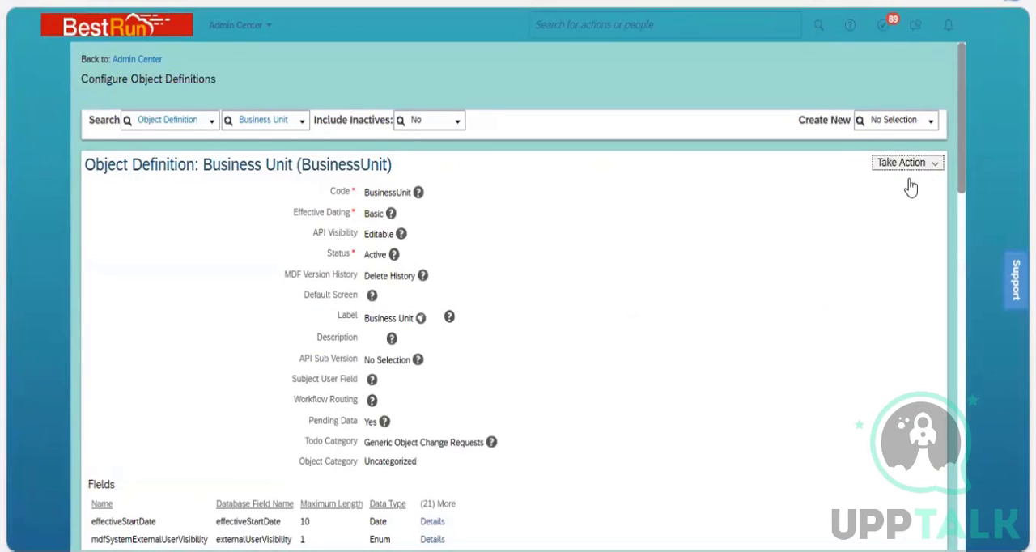
# Open the Business Unit definition for correction and set the name field's Visibility to Read Only.
pyautogui.click(908, 163)
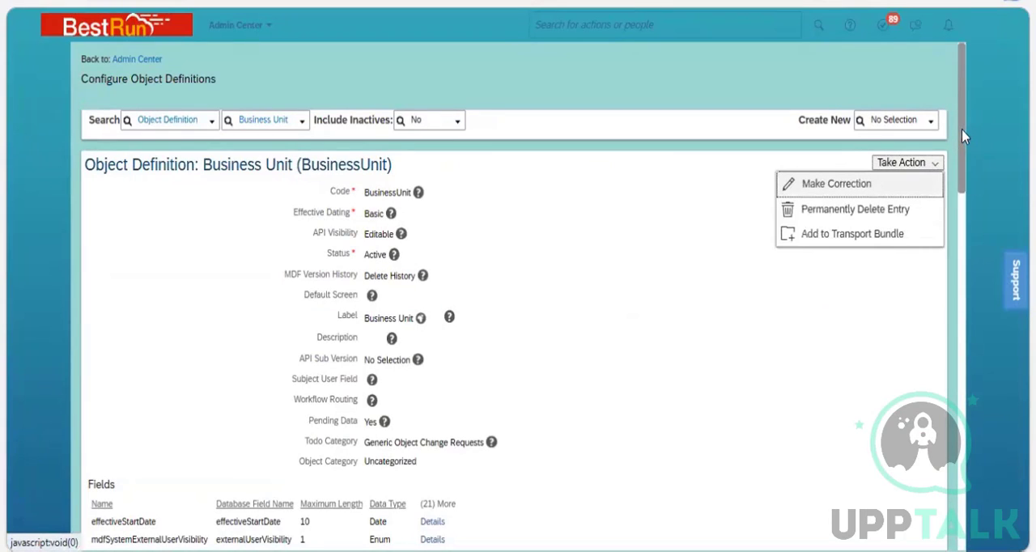
pyautogui.scroll(-4, 966, 293)
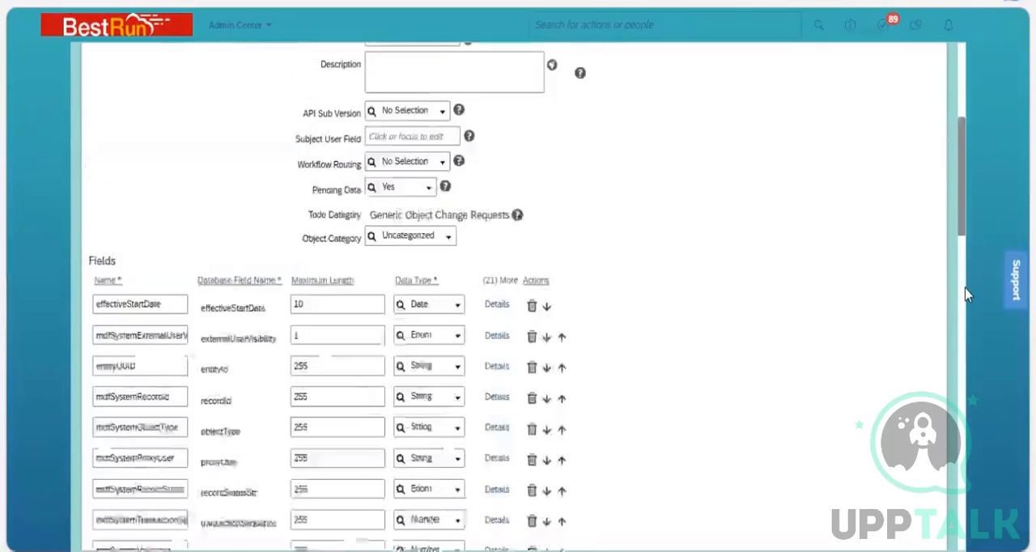
pyautogui.scroll(-10, 966, 294)
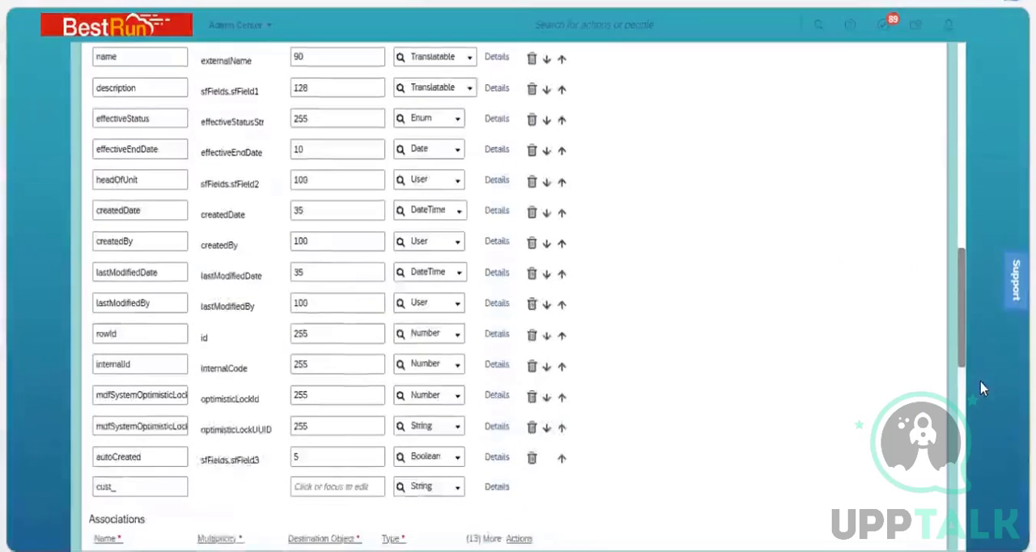
pyautogui.scroll(-3, 981, 388)
pyautogui.scroll(3, 975, 329)
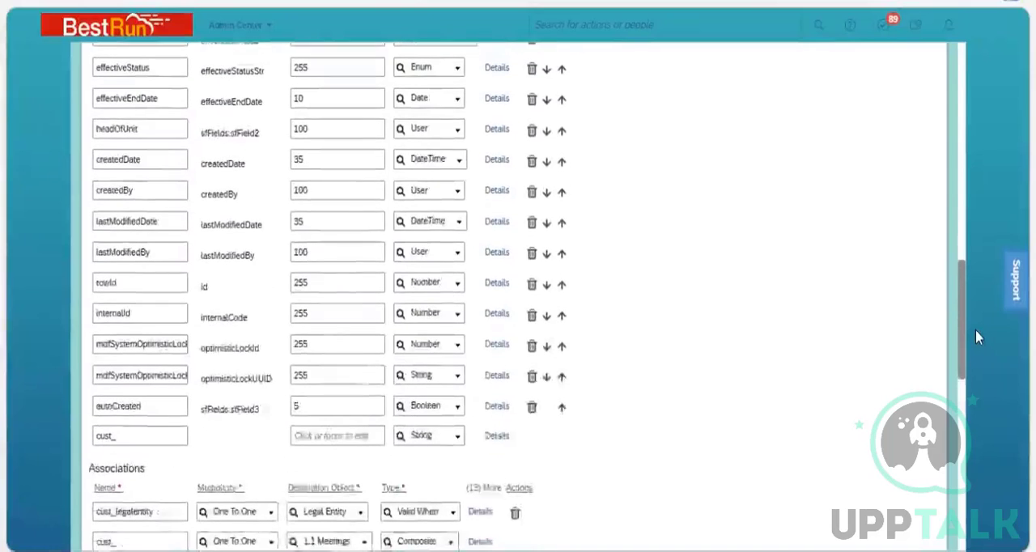
pyautogui.scroll(1, 529, 178)
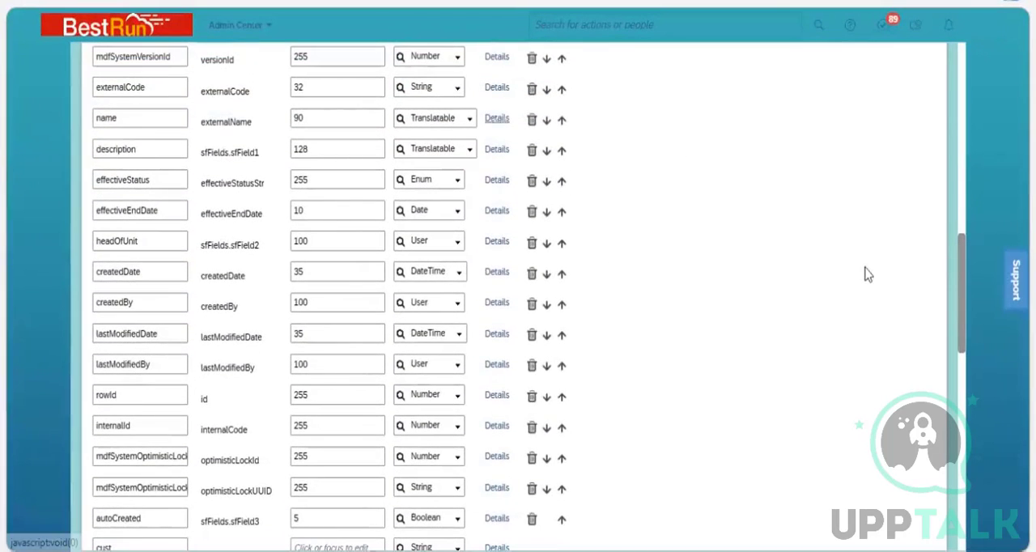
pyautogui.click(497, 118)
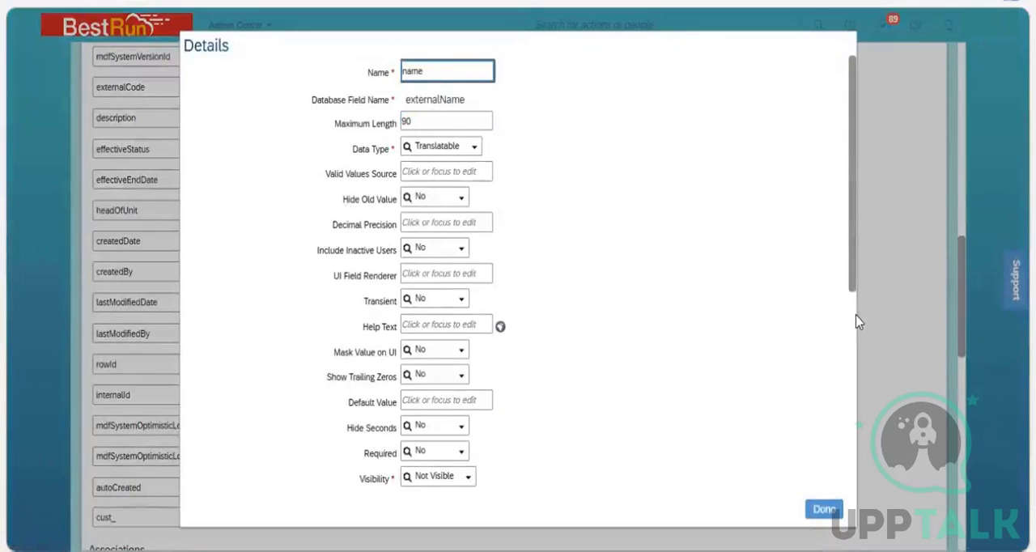
pyautogui.scroll(-2, 862, 374)
pyautogui.scroll(-2, 523, 322)
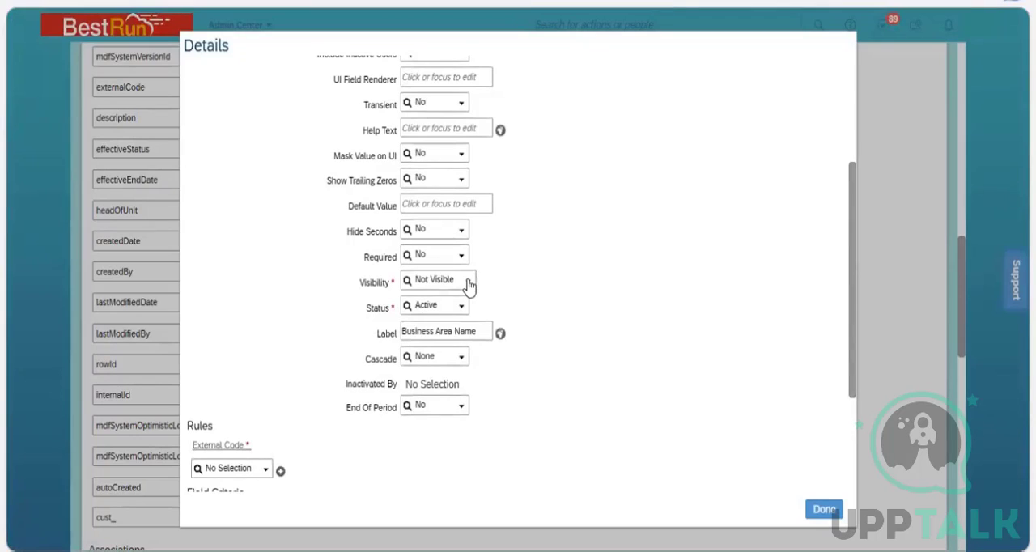
pyautogui.click(469, 282)
pyautogui.click(456, 329)
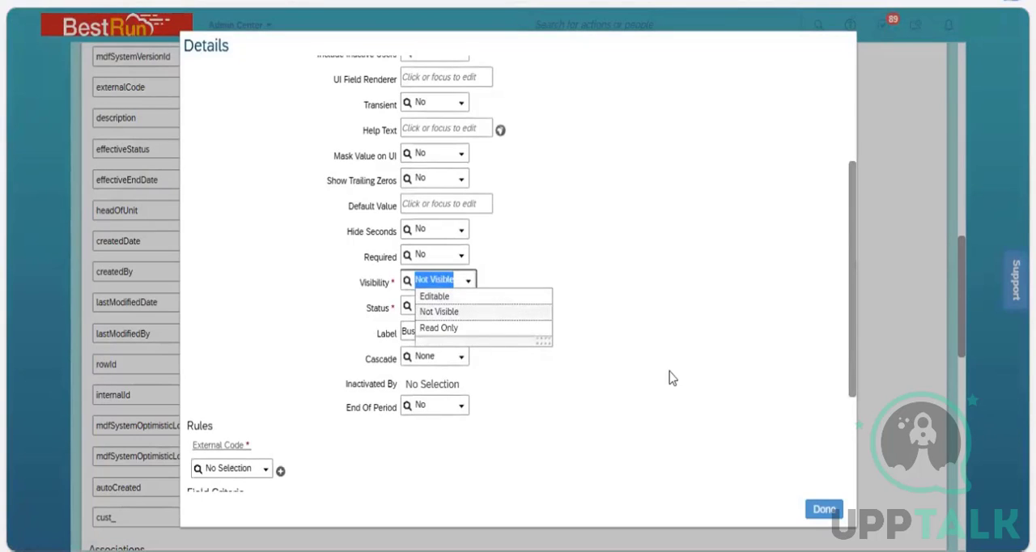
pyautogui.click(824, 509)
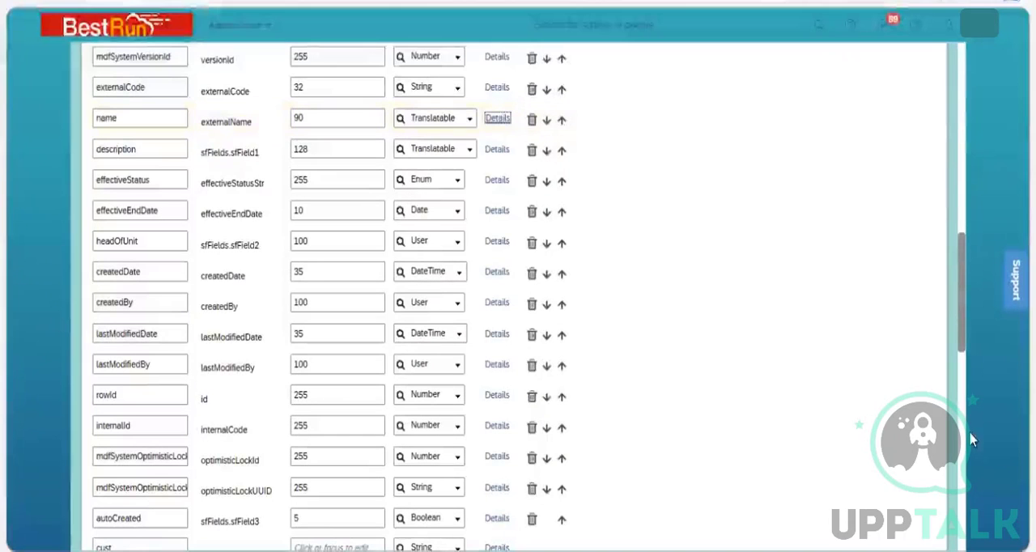
# Save the Business Unit definition and open the 3200 NGI Services record for correction in Manage Data.
pyautogui.scroll(-10, 969, 431)
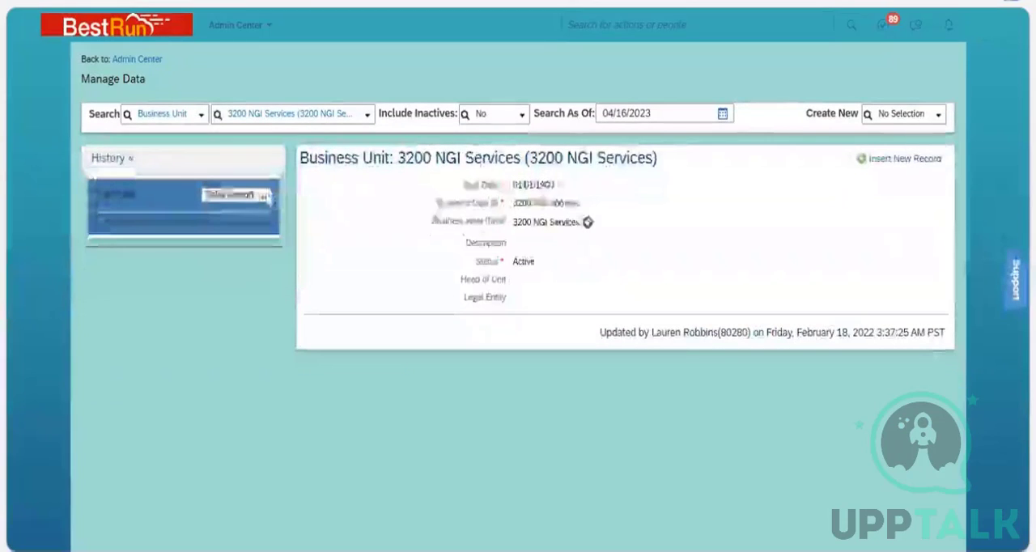
pyautogui.click(259, 196)
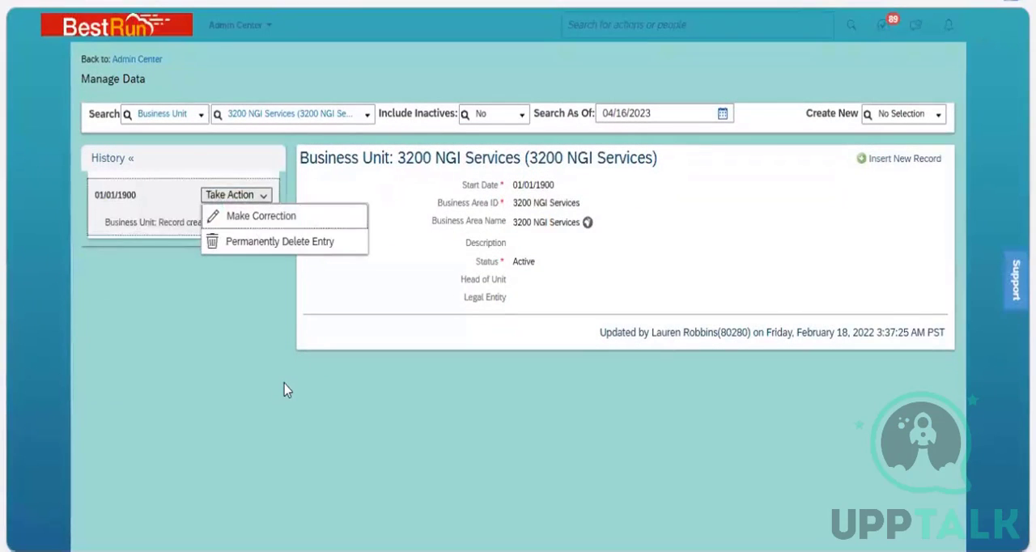
pyautogui.click(259, 216)
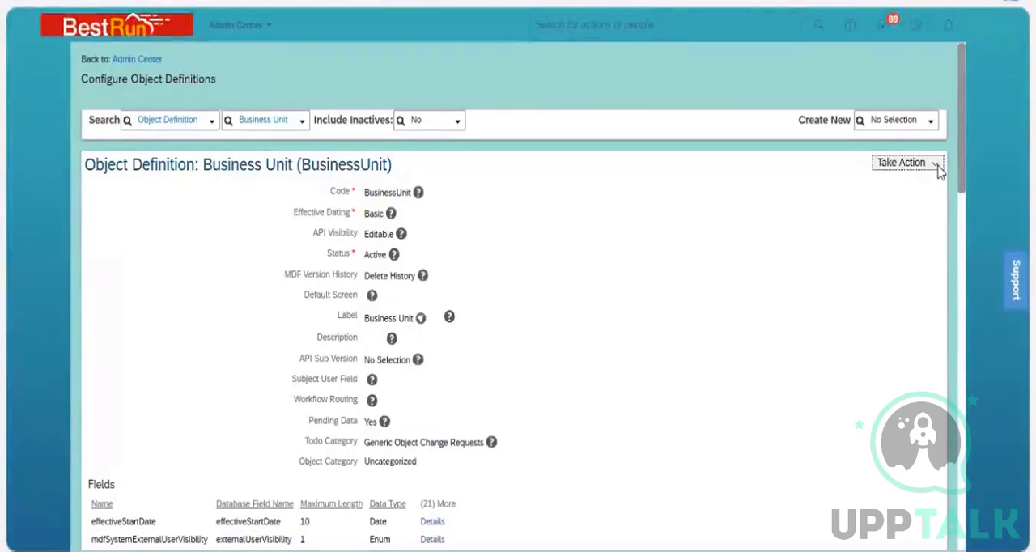
# Reopen the Business Unit object definition for correction and set the name field's Visibility to Editable.
pyautogui.click(889, 166)
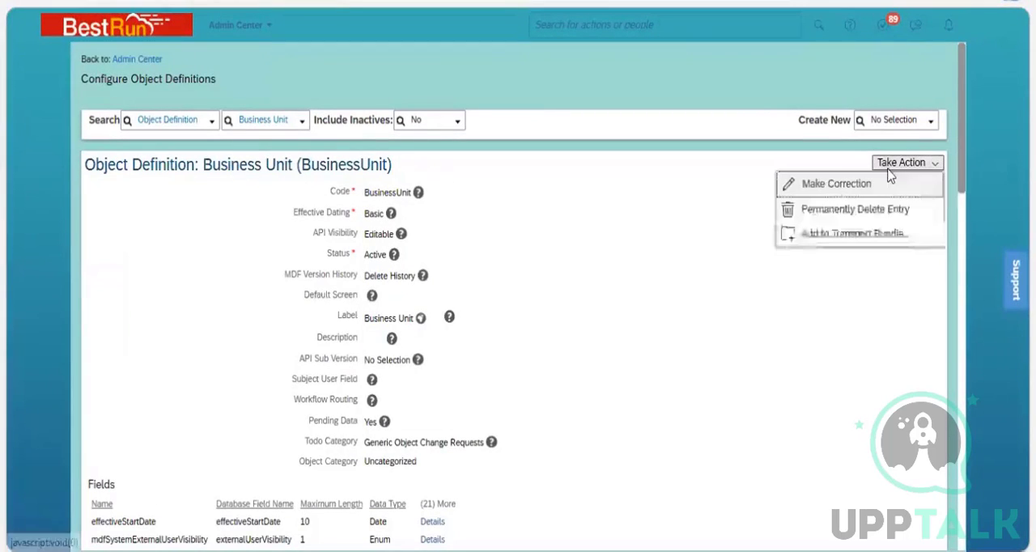
pyautogui.moveTo(963, 106); pyautogui.dragTo(961, 304)
pyautogui.scroll(-5, 963, 309)
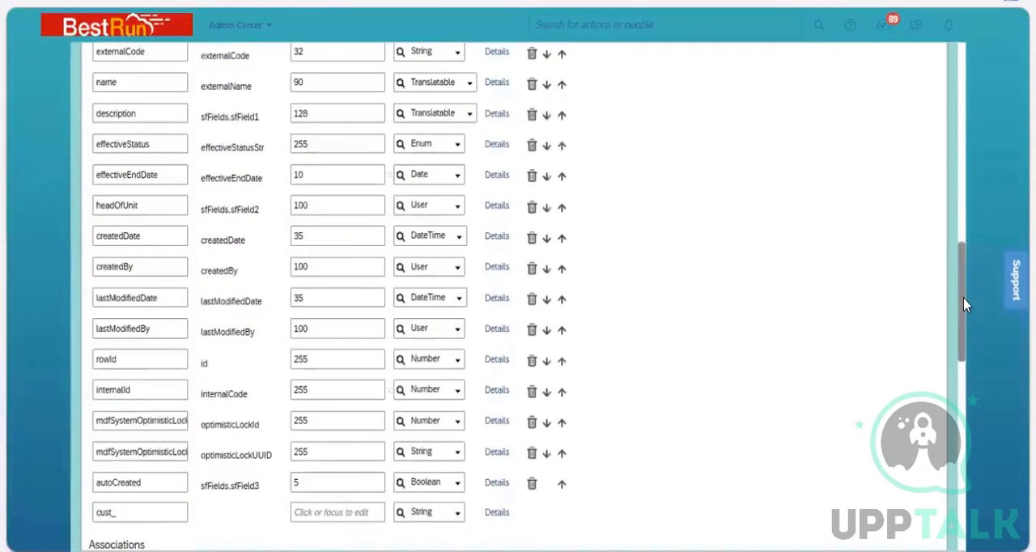
pyautogui.scroll(1, 534, 125)
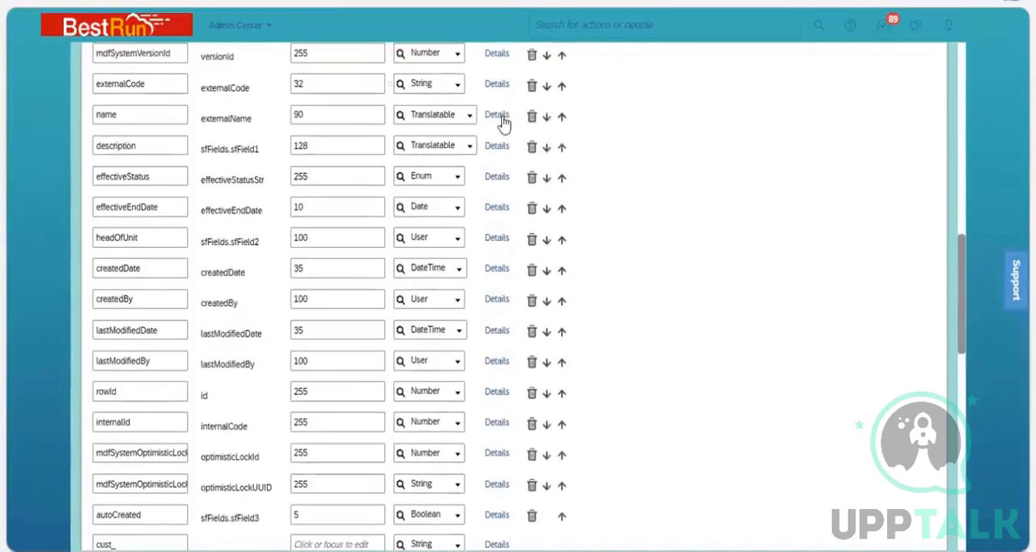
pyautogui.click(504, 117)
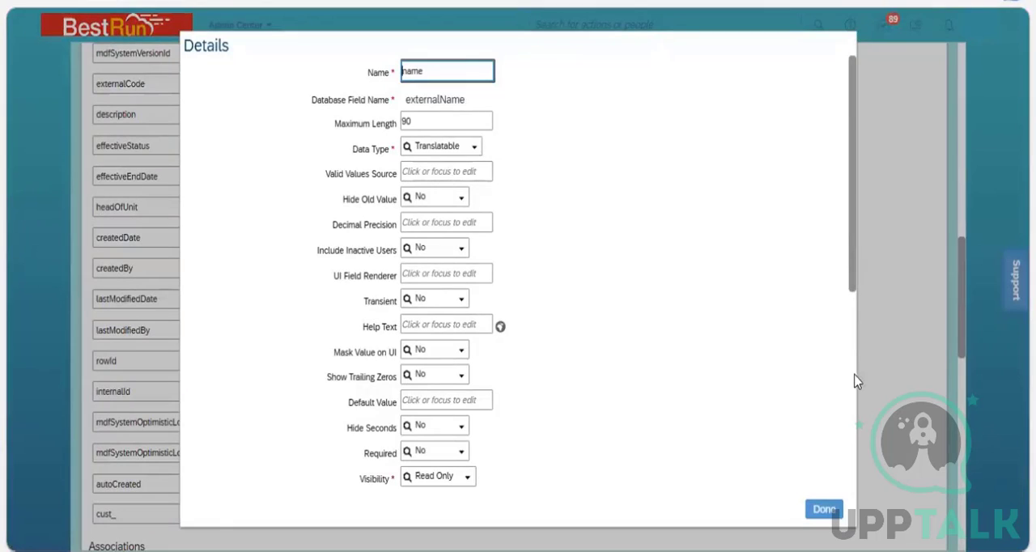
pyautogui.scroll(-5, 858, 380)
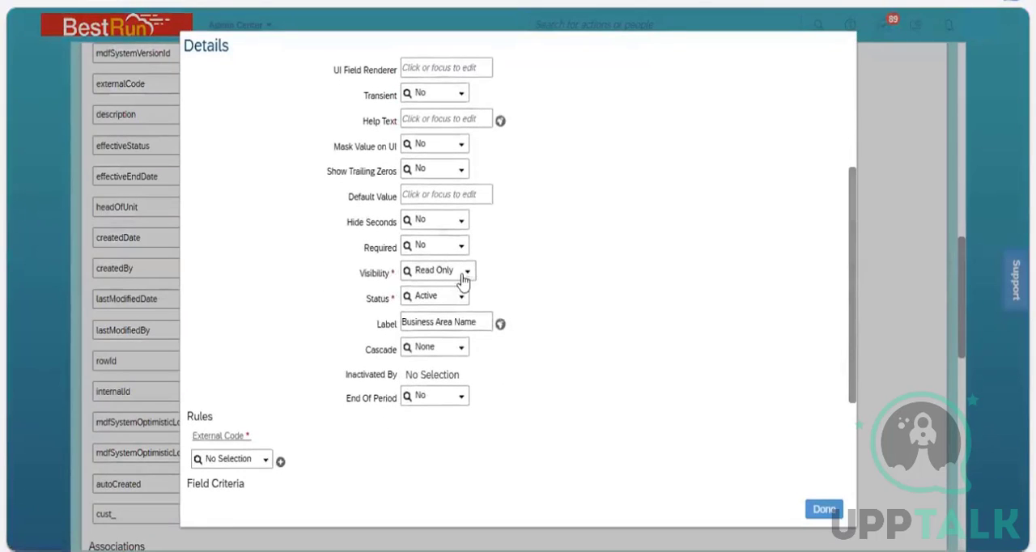
pyautogui.click(467, 273)
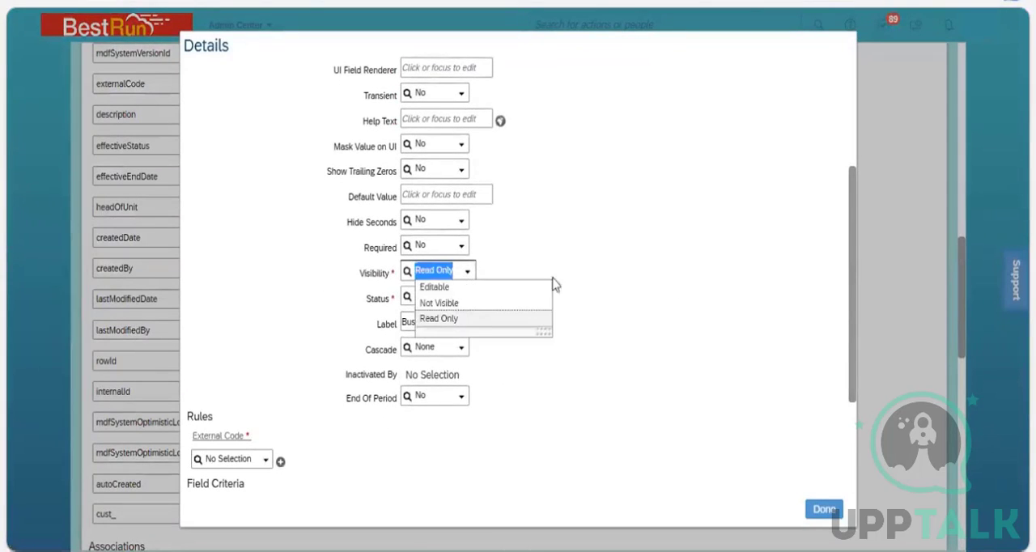
pyautogui.click(443, 289)
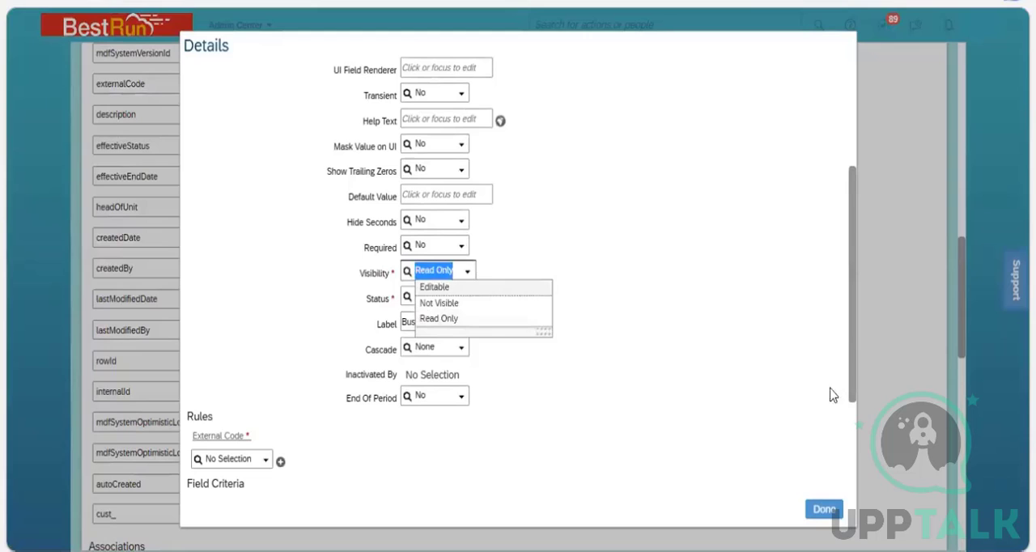
pyautogui.click(837, 509)
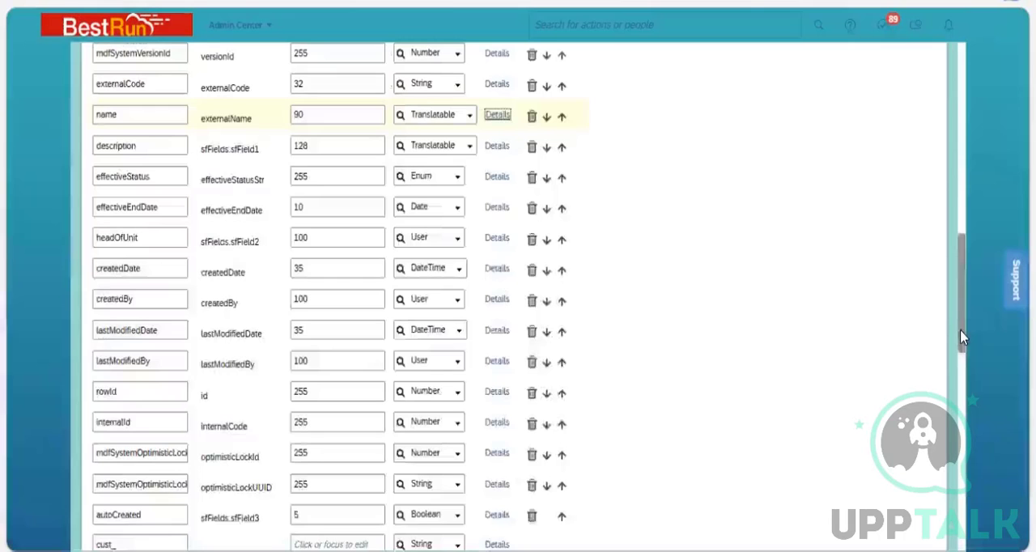
# Add a custom field named businessareatype at the end of the Fields list, with a maximum length of 32.
pyautogui.scroll(-2, 962, 387)
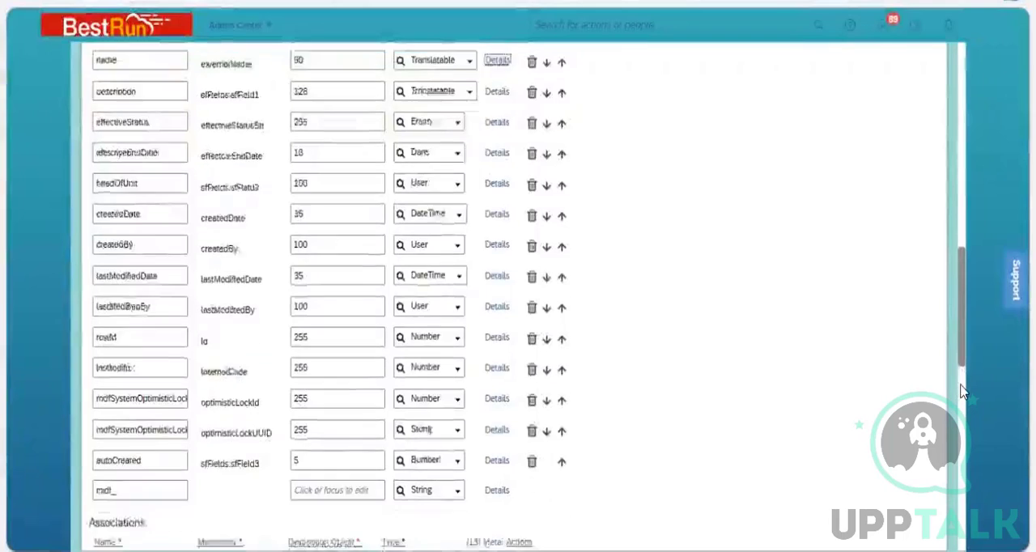
pyautogui.scroll(-3, 962, 387)
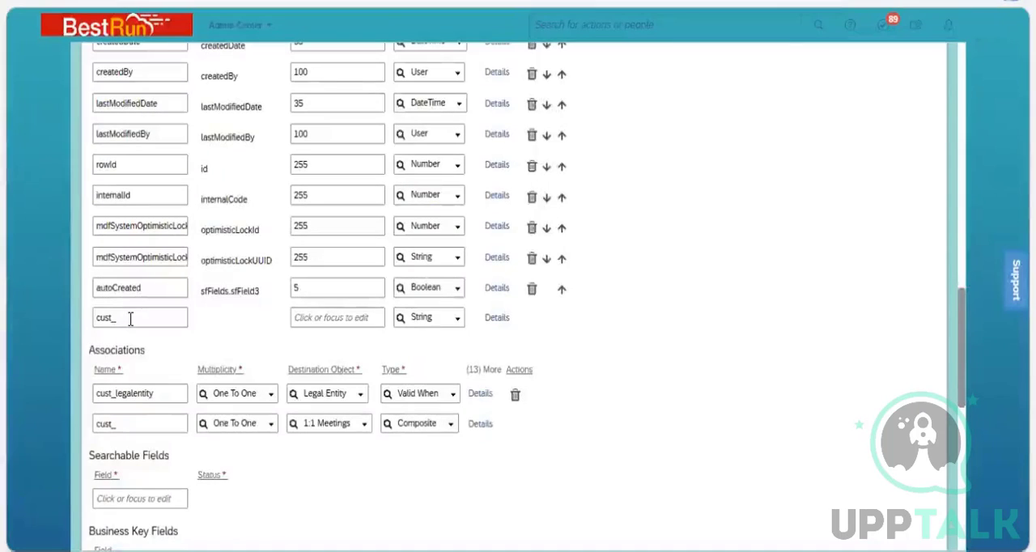
pyautogui.click(129, 318)
pyautogui.press('BackSpace')
pyautogui.press('BackSpace')
pyautogui.press('BackSpace')
pyautogui.press('BackSpace')
pyautogui.press('BackSpace')
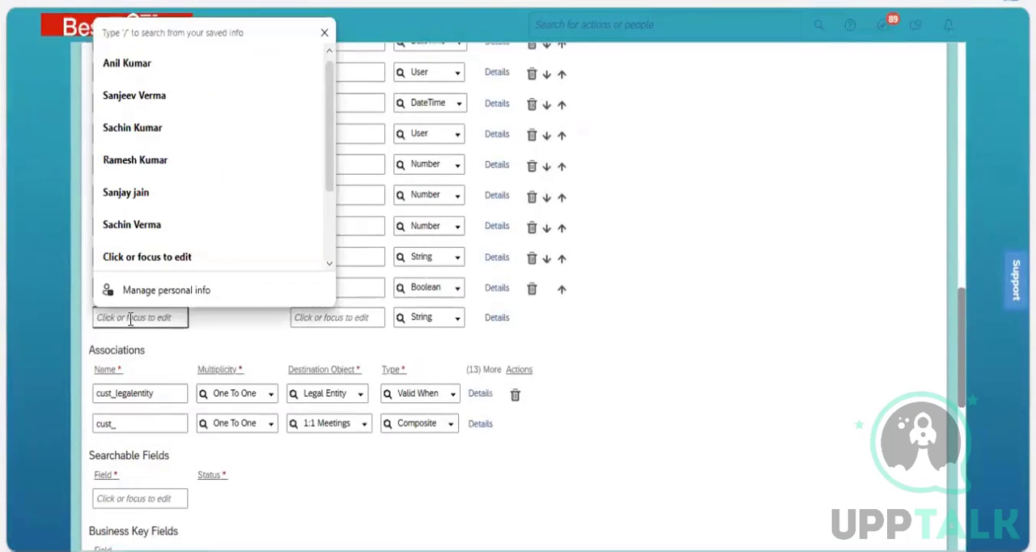
pyautogui.write('business')
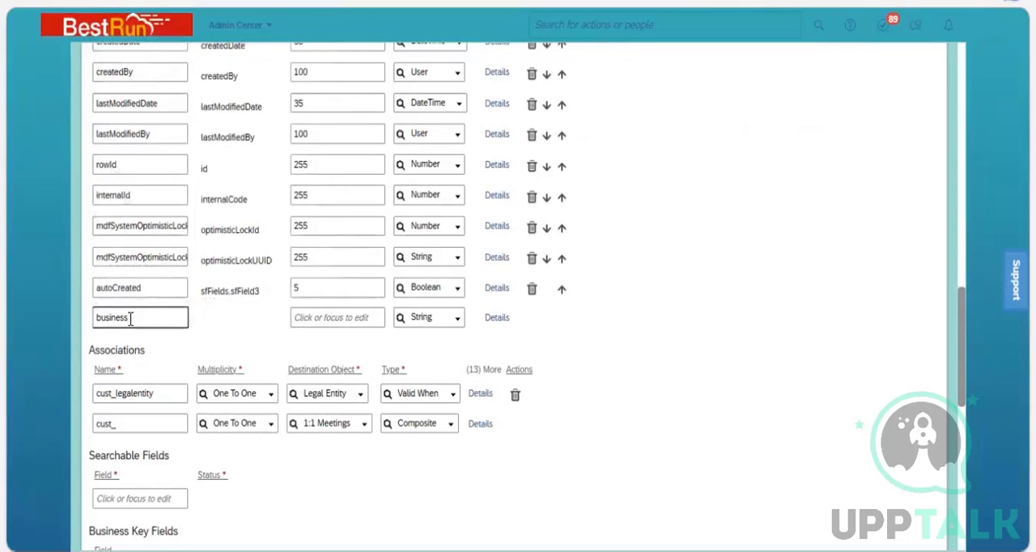
pyautogui.write('areatype')
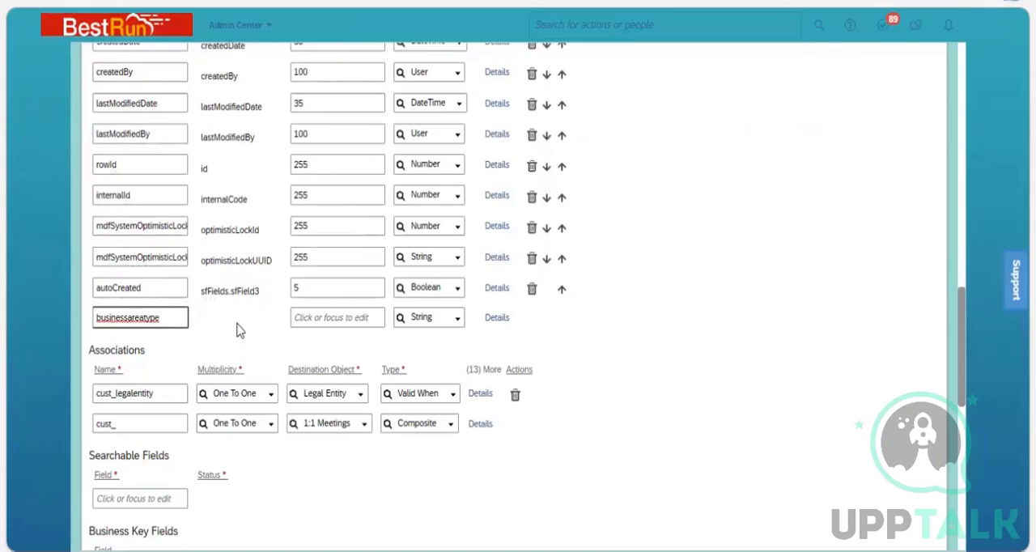
pyautogui.click(375, 322)
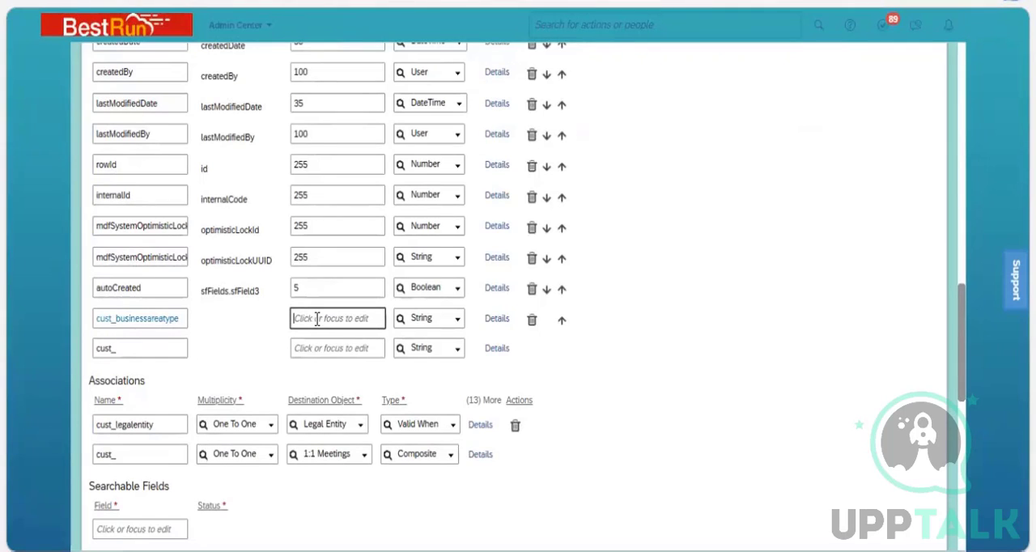
pyautogui.write('32')
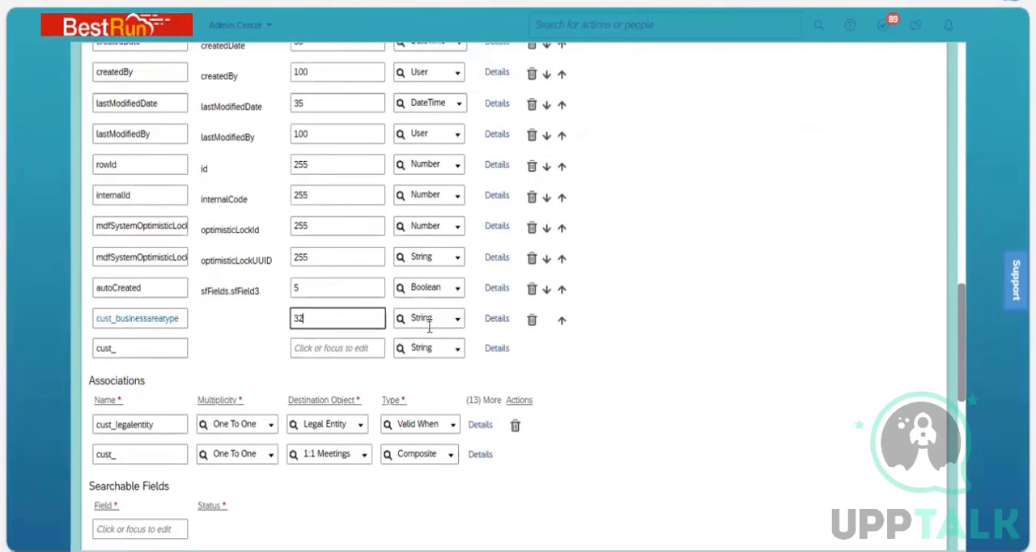
# Open the details of the cust_businessareatype field and set its label to Business Area Type.
pyautogui.click(497, 319)
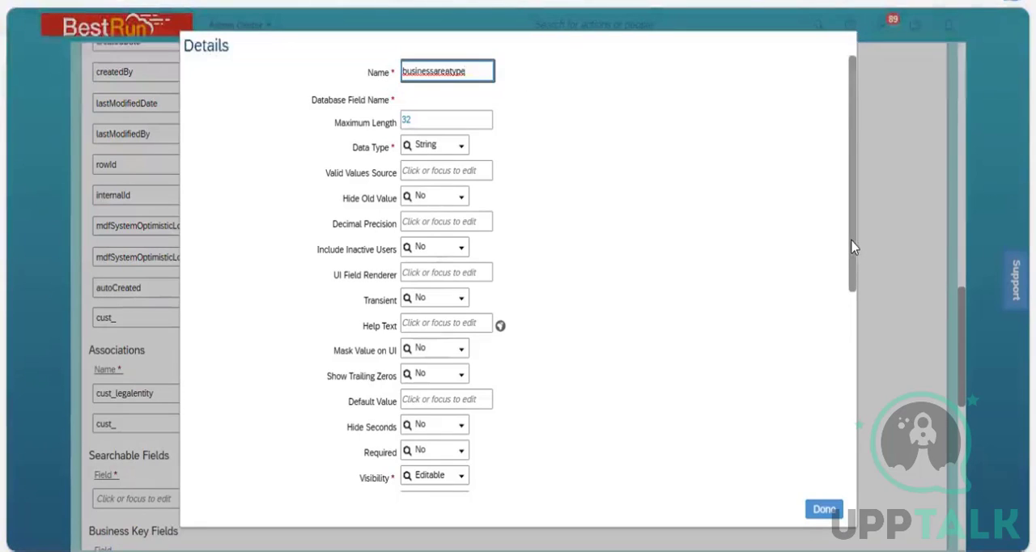
pyautogui.moveTo(851, 242); pyautogui.dragTo(861, 371)
pyautogui.scroll(-3, 485, 342)
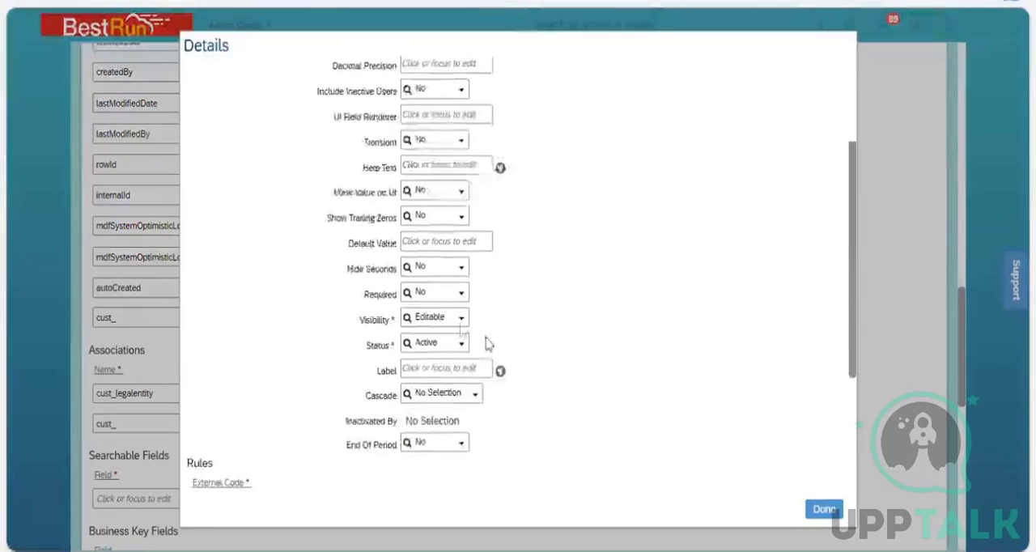
pyautogui.click(429, 286)
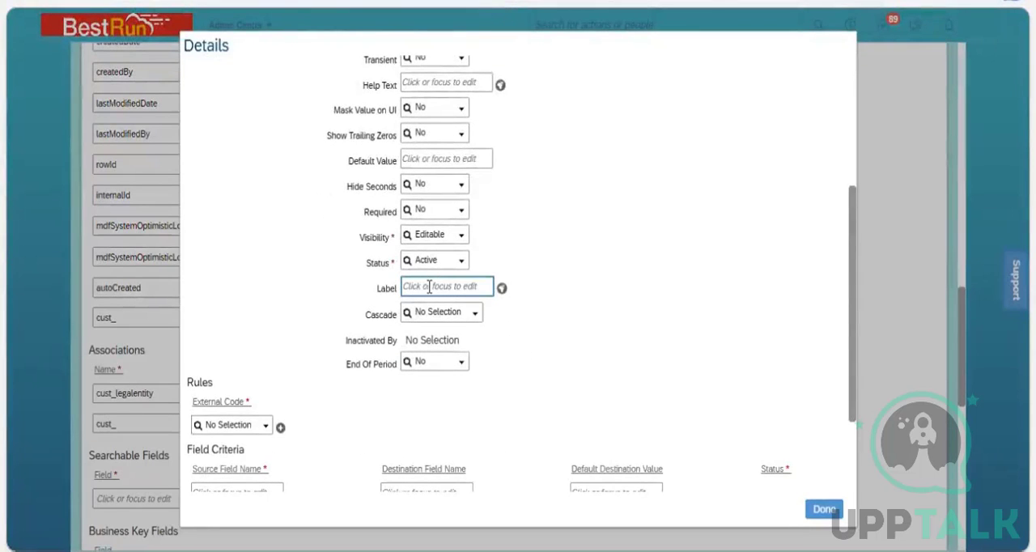
pyautogui.write('Busine')
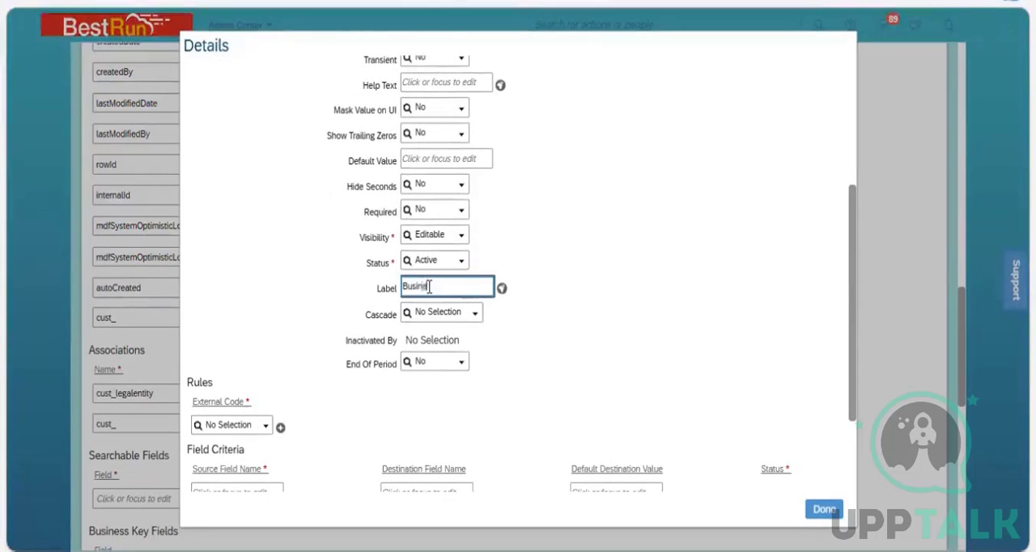
pyautogui.write('ss Area Type')
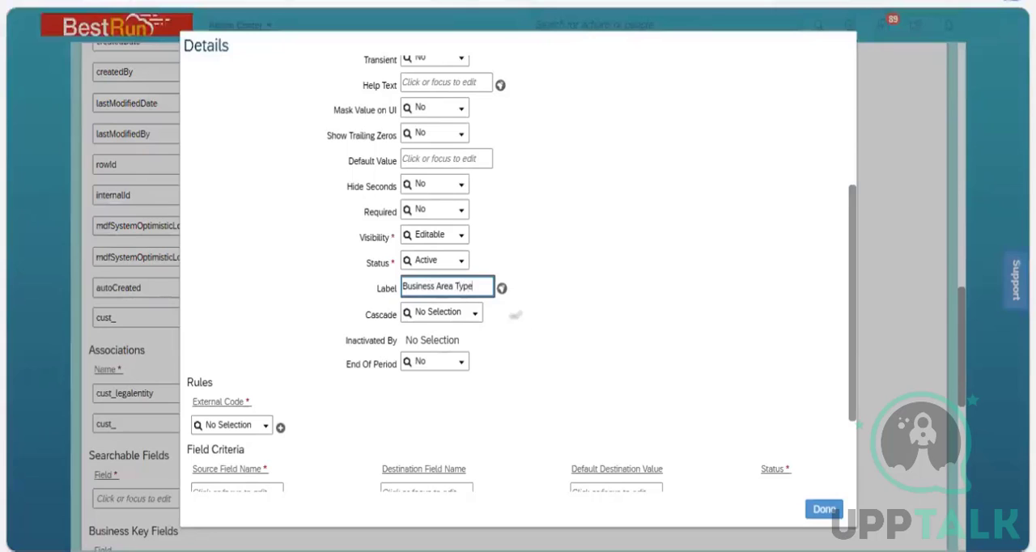
# Copy the label Business Area Type into the Default Value of the label's translations and confirm them.
pyautogui.tripleClick(482, 289)
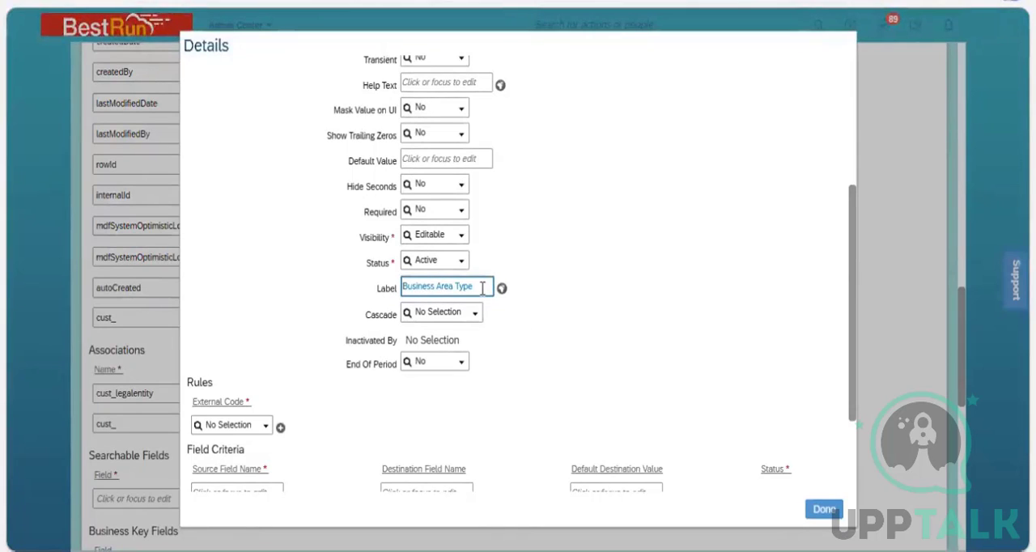
pyautogui.tripleClick(482, 288)
pyautogui.hotkey('ctrl', 'c')
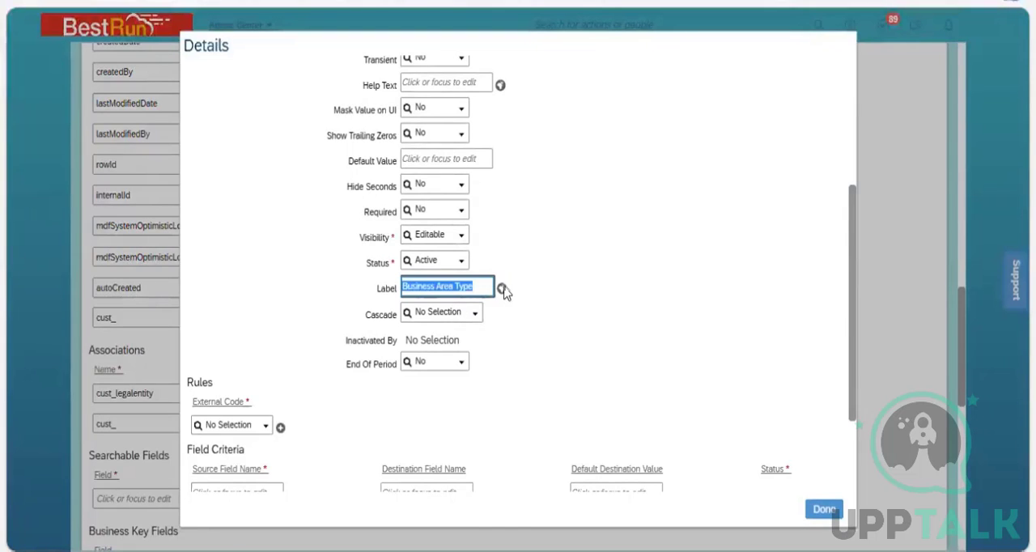
pyautogui.click(502, 289)
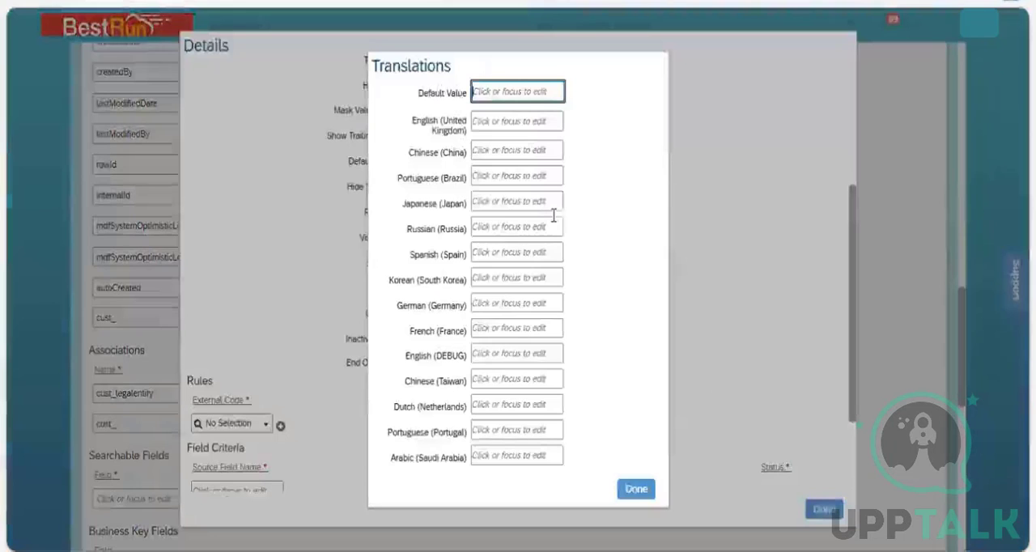
pyautogui.hotkey('ctrl', 'v')
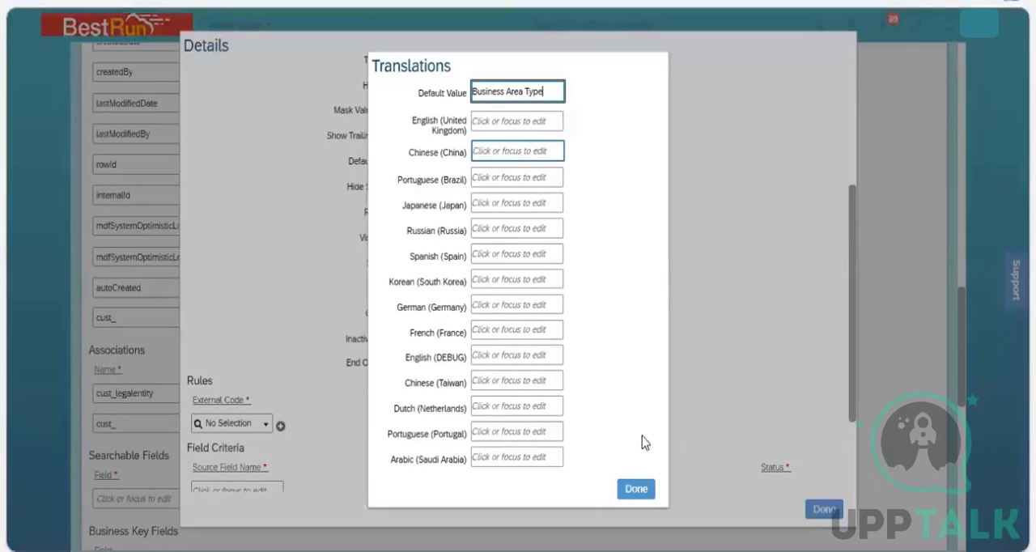
pyautogui.click(635, 488)
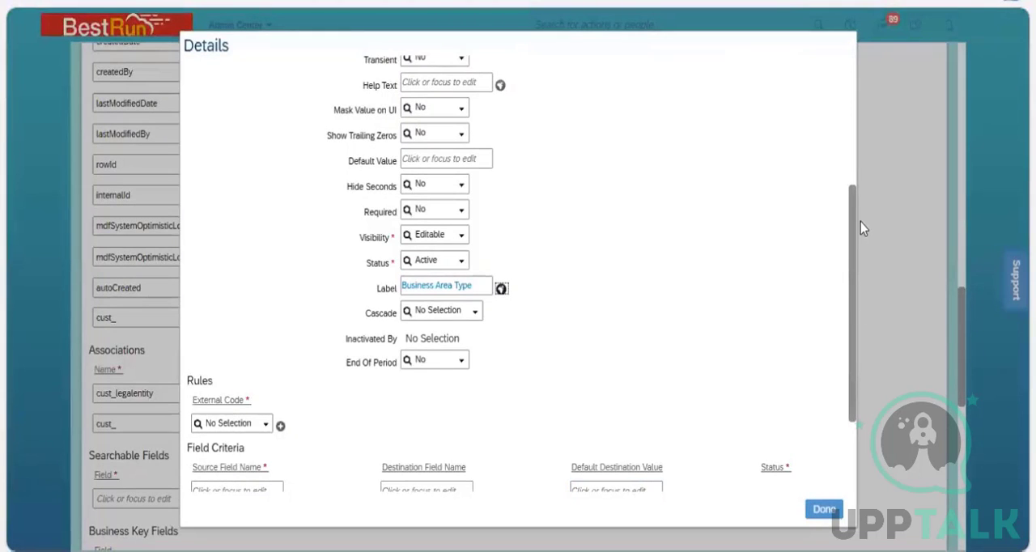
# Review and confirm the cust_businessareatype field details, and save the Business Unit object definition.
pyautogui.scroll(5, 861, 222)
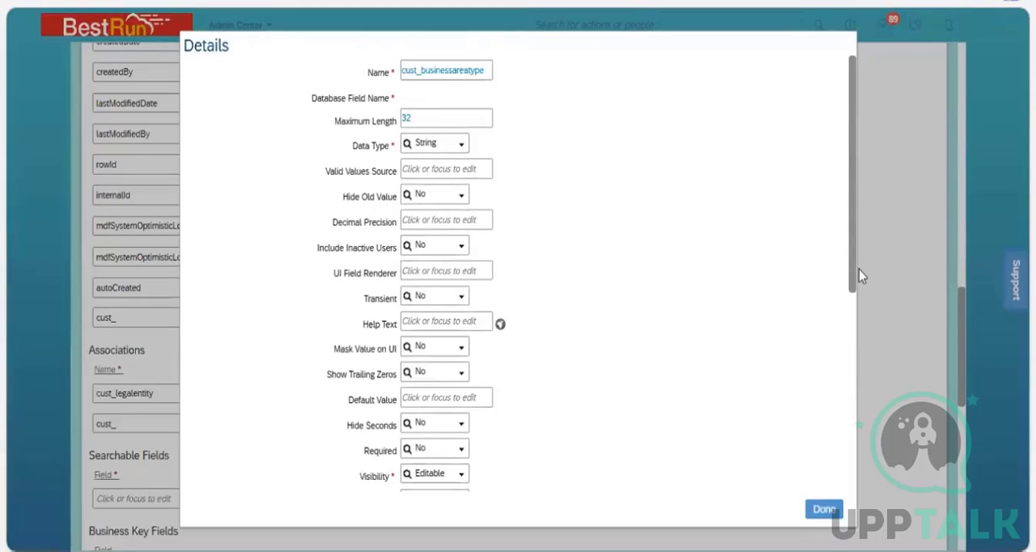
pyautogui.scroll(-6, 849, 415)
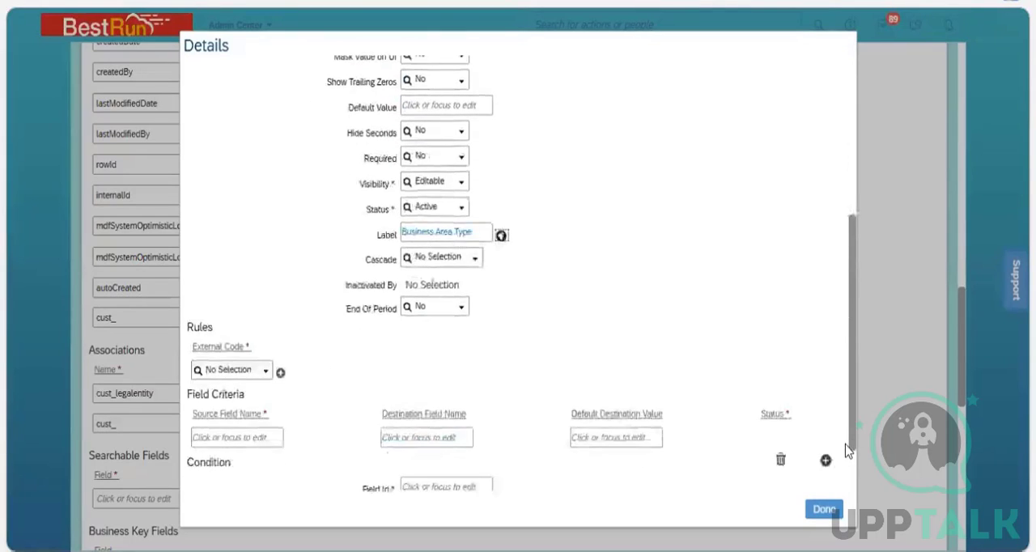
pyautogui.click(824, 509)
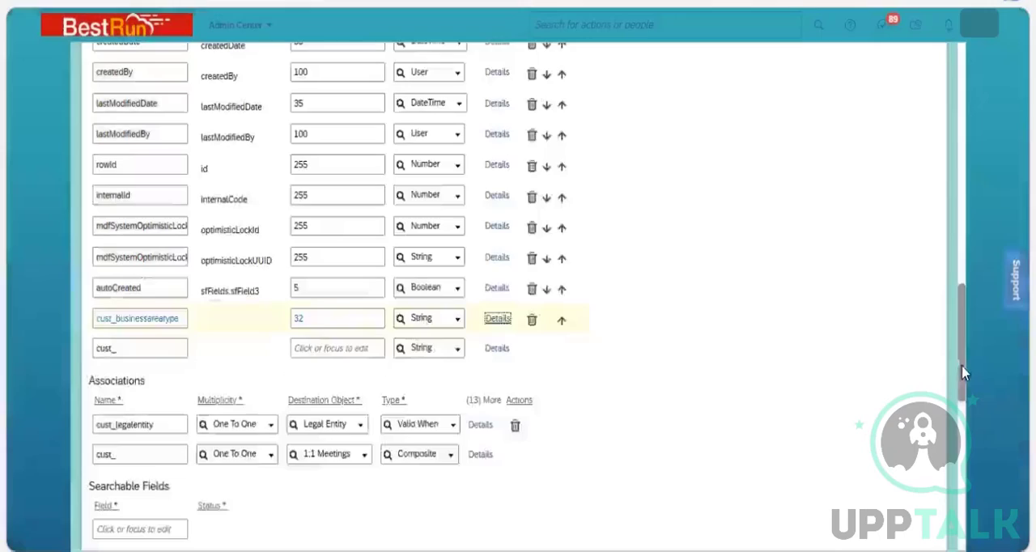
pyautogui.click(496, 319)
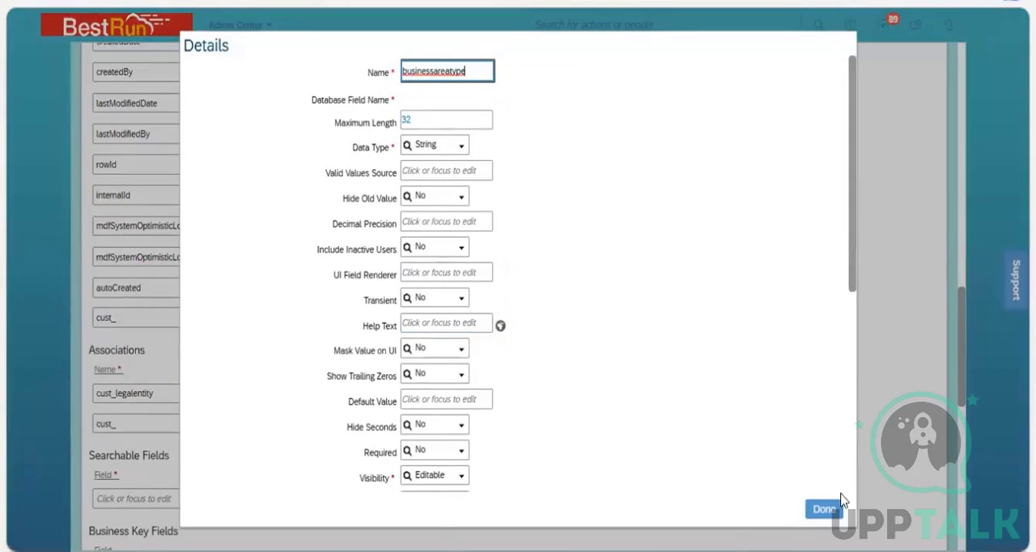
pyautogui.click(824, 508)
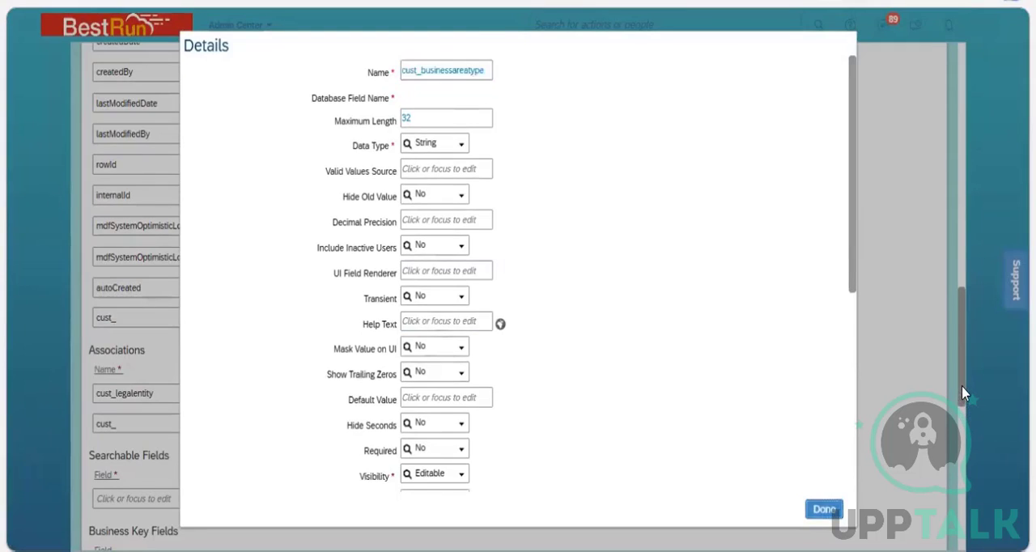
pyautogui.scroll(-15, 963, 514)
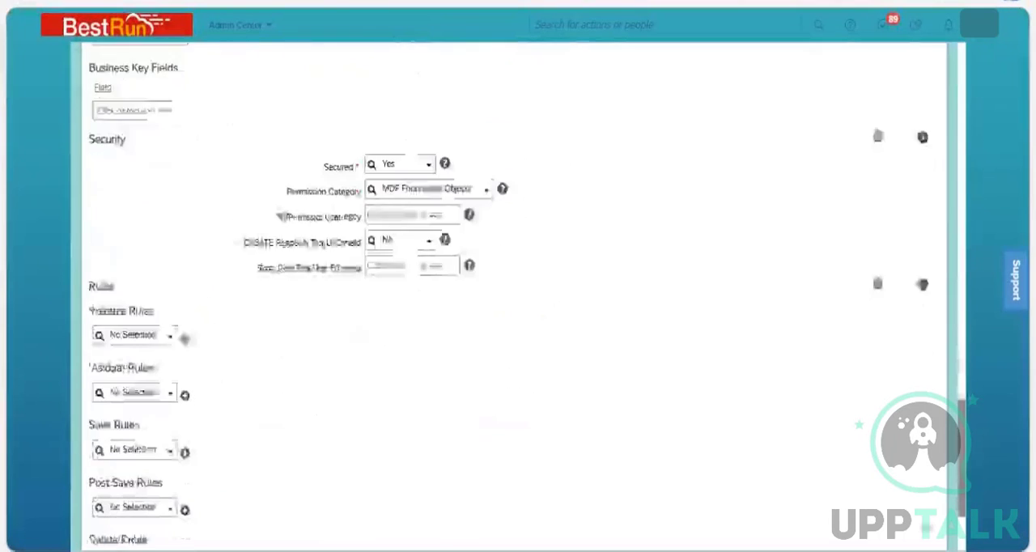
pyautogui.click(919, 502)
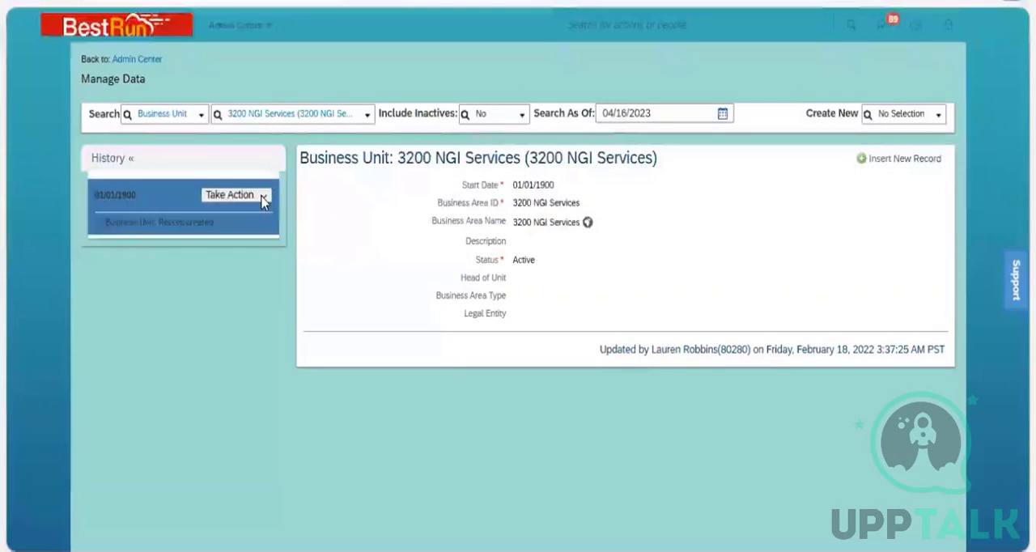
# Open the 3200 NGI Services record for correction, try free text in its Business Area Type field, and cancel the correction.
pyautogui.click(256, 221)
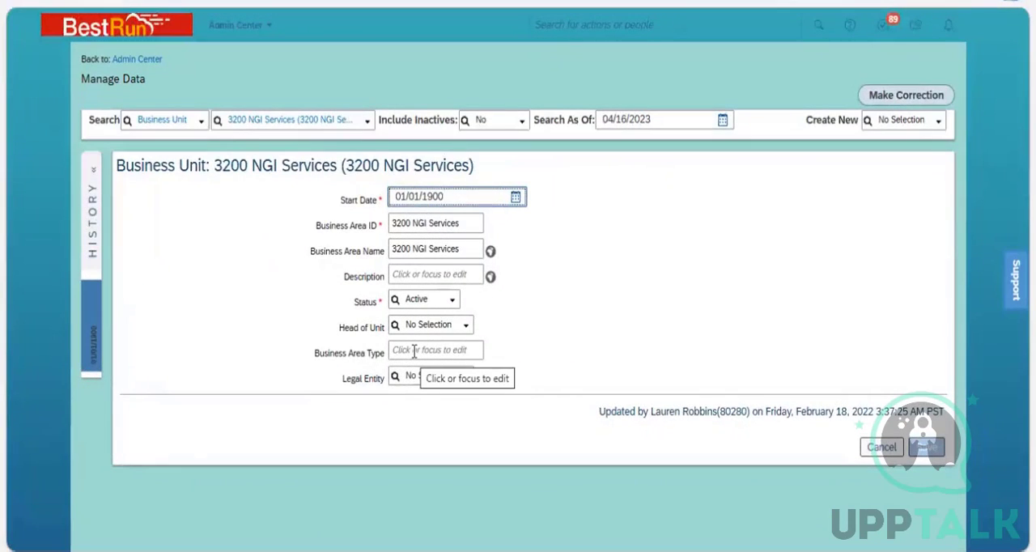
pyautogui.click(414, 352)
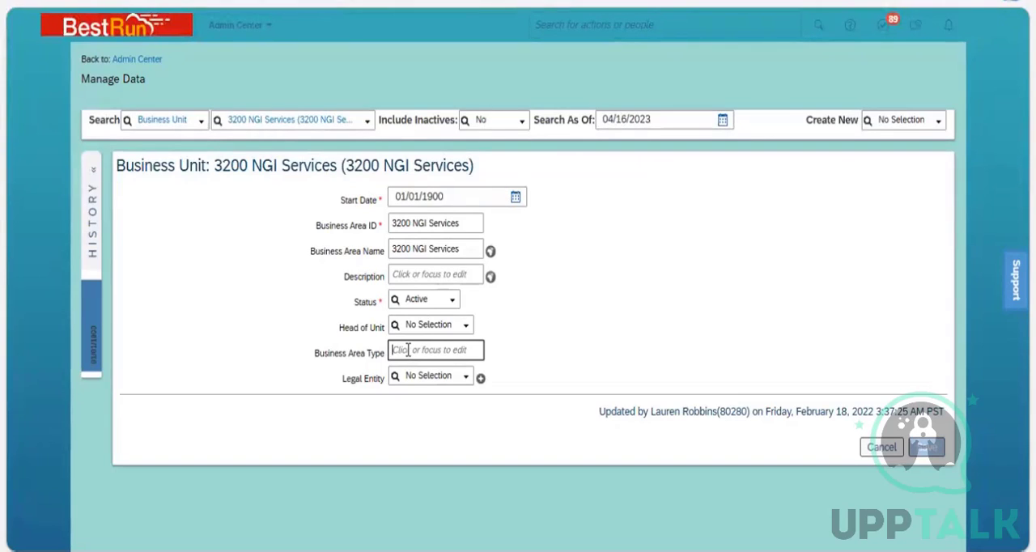
pyautogui.write('gid')
pyautogui.press('BackSpace')
pyautogui.click(881, 448)
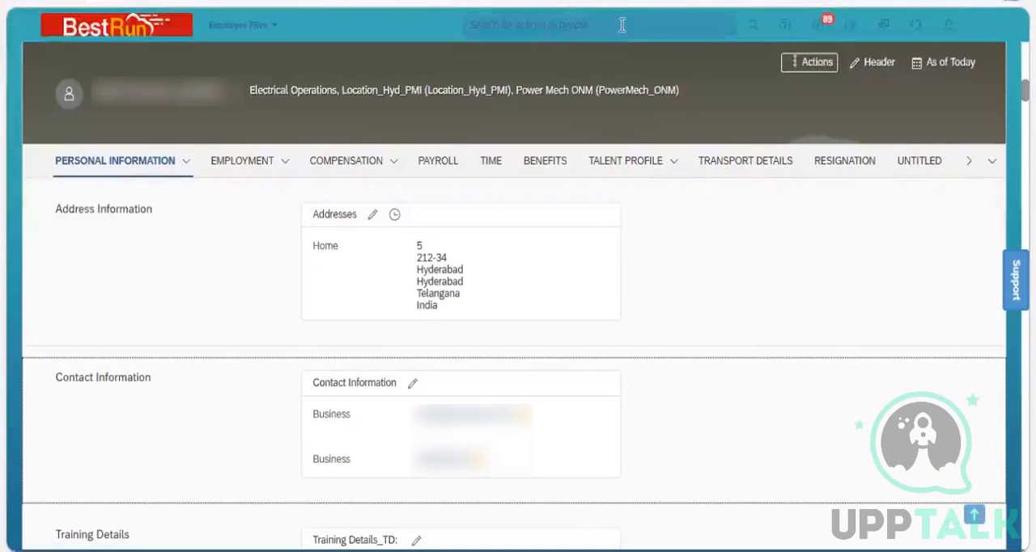
# Search the actions for picklist and open the Picklist Center.
pyautogui.click(621, 25)
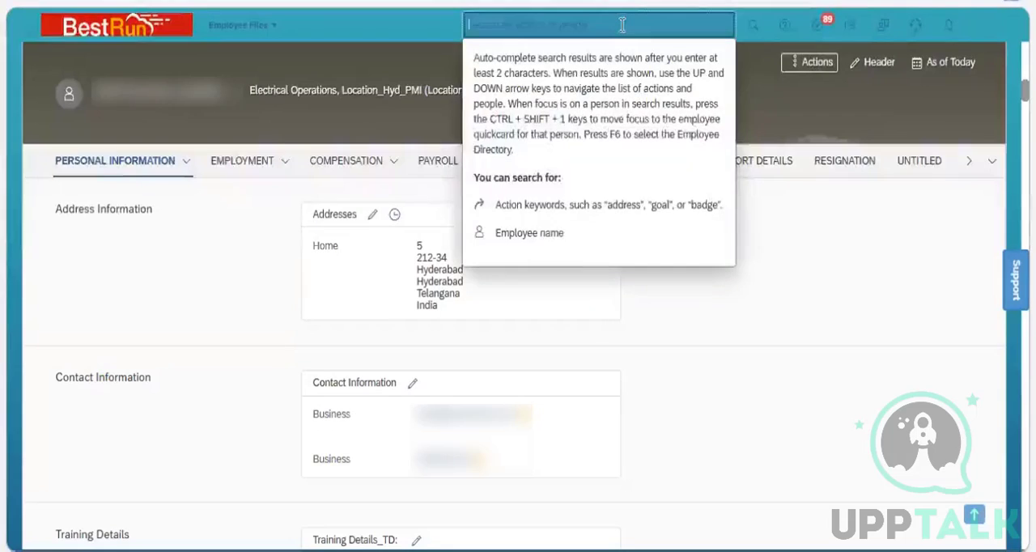
pyautogui.write('plcklist')
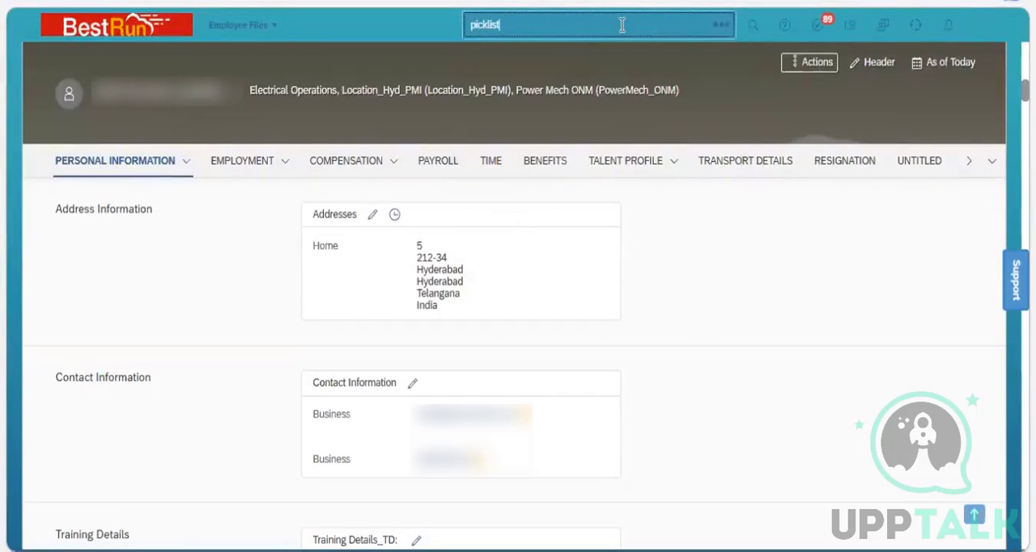
pyautogui.click(521, 114)
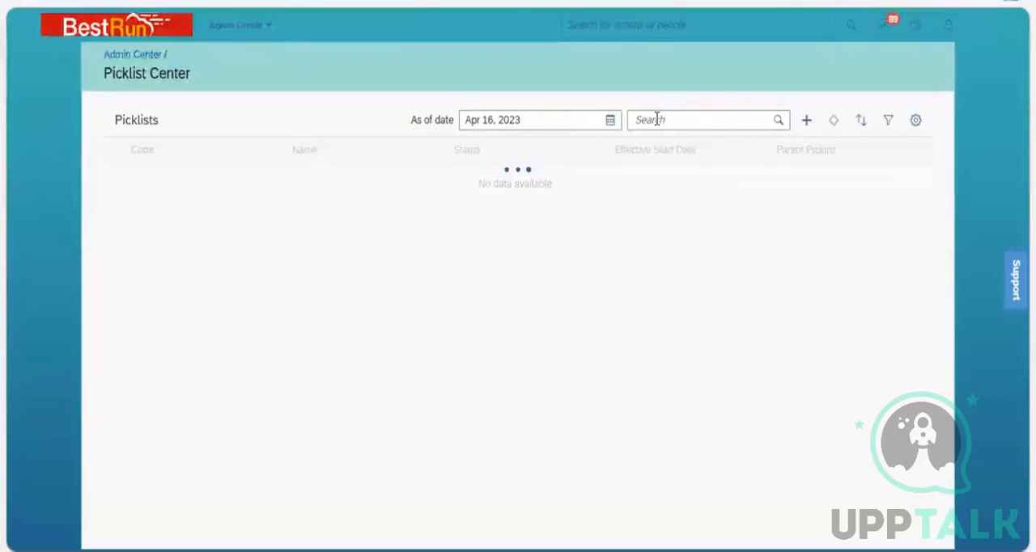
# Search the picklists for business and open the Business Area Type picklist.
pyautogui.click(657, 119)
pyautogui.write('b')
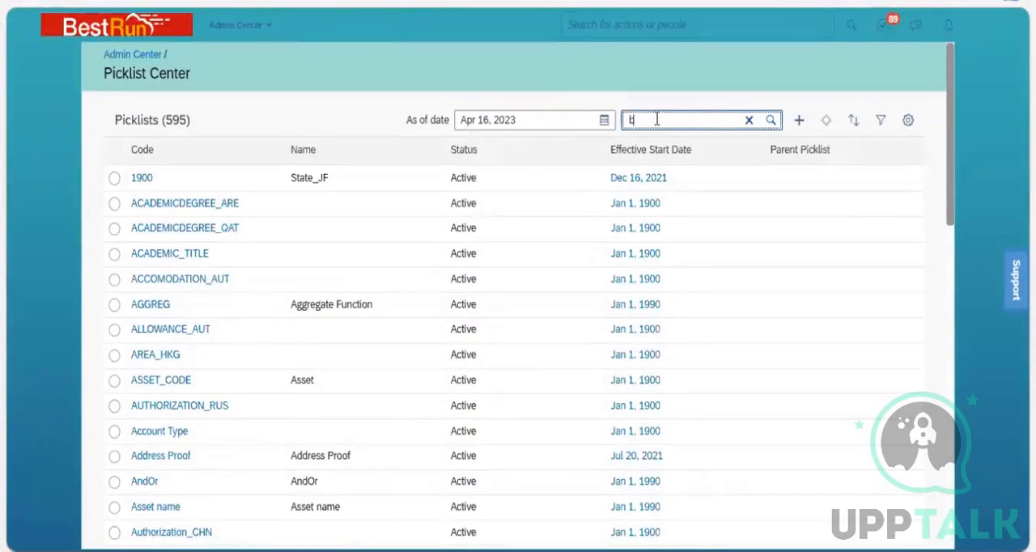
pyautogui.write('usiness')
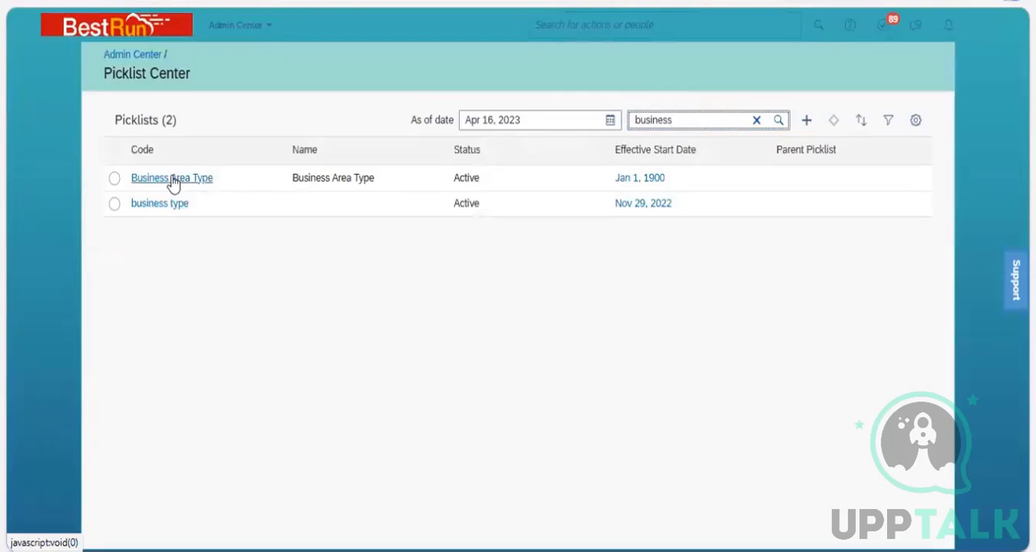
pyautogui.click(172, 180)
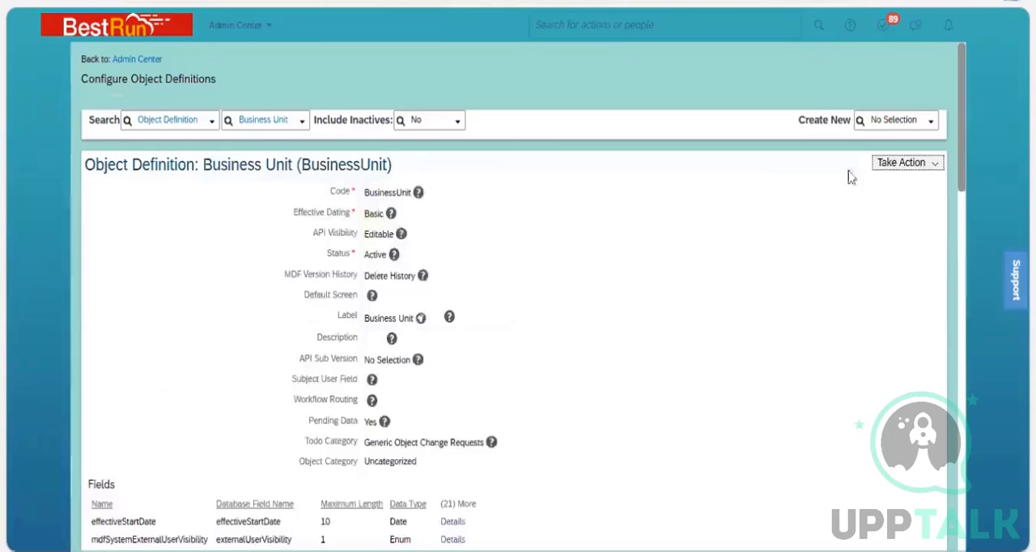
# Open the Business Unit object definition for correction and set the cust_businessareatype field's data type to Picklist.
pyautogui.click(903, 176)
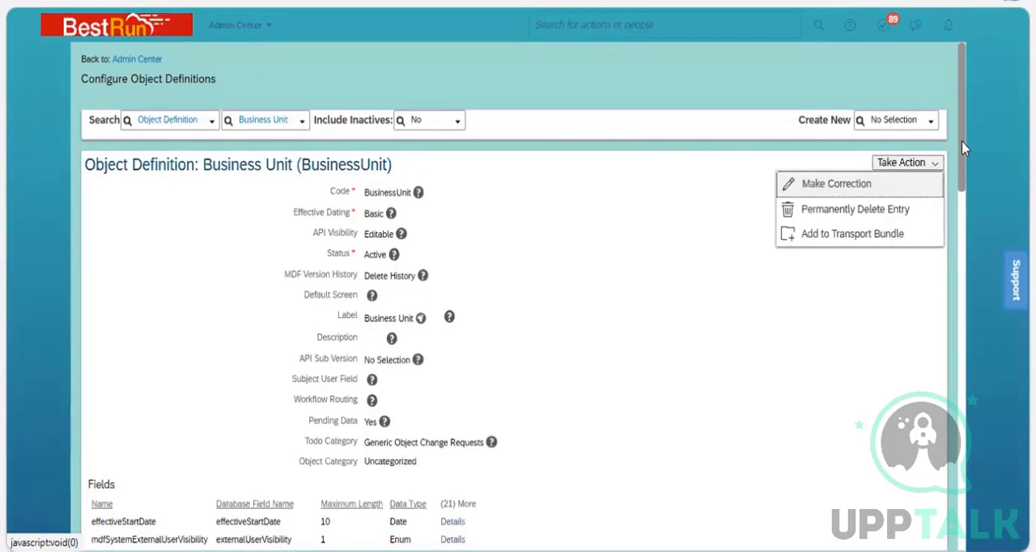
pyautogui.moveTo(961, 141); pyautogui.dragTo(971, 414)
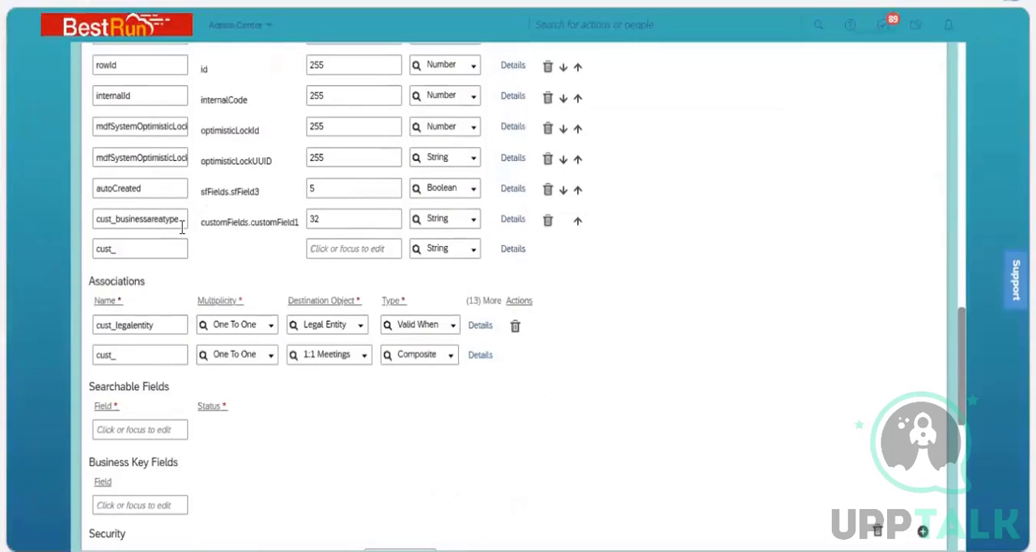
pyautogui.click(513, 222)
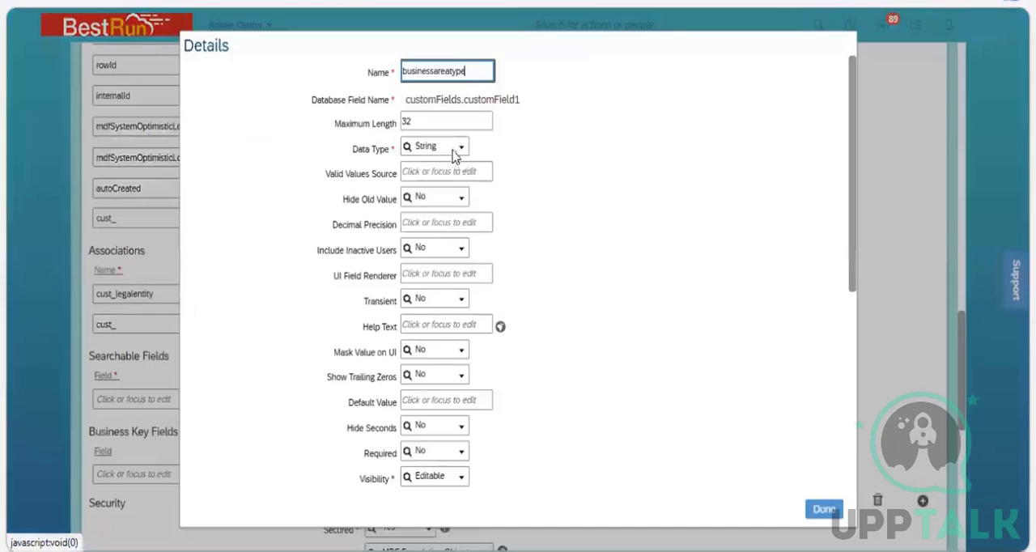
pyautogui.click(463, 153)
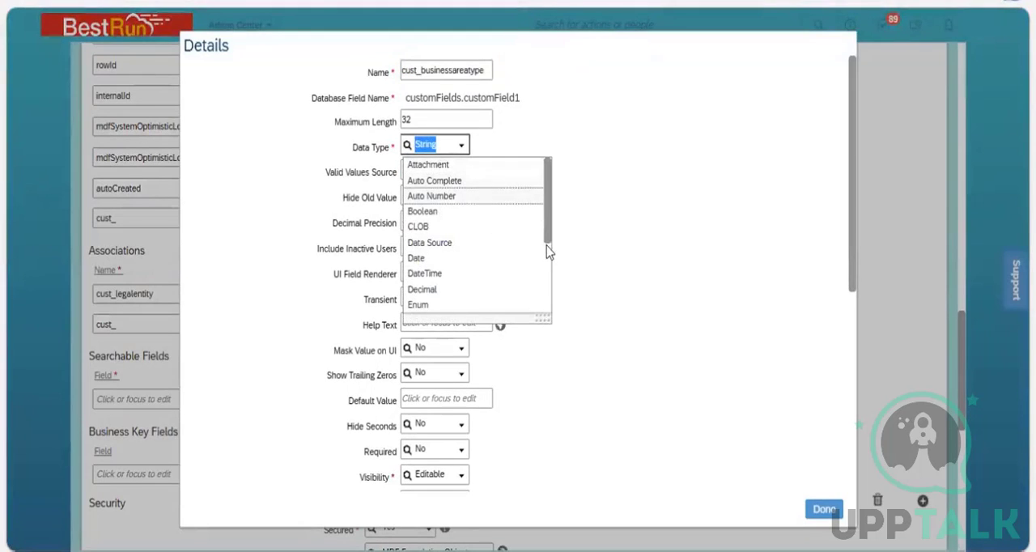
pyautogui.scroll(-3, 473, 243)
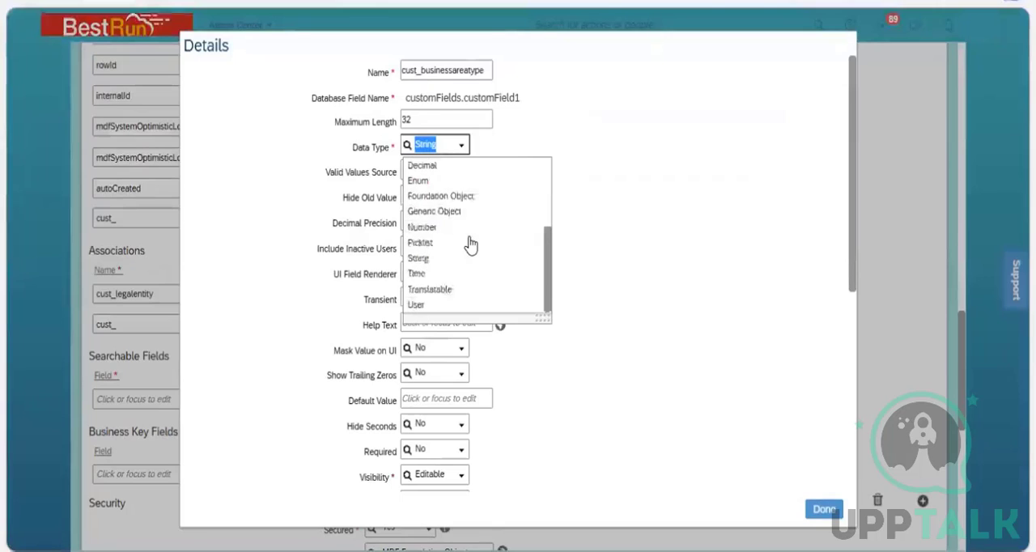
pyautogui.click(403, 175)
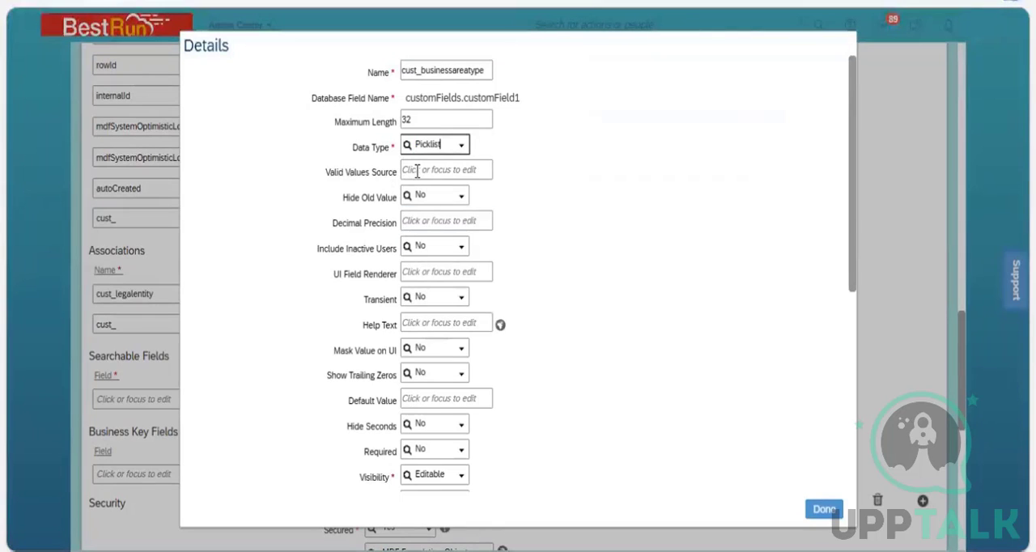
# Copy the Business Area Type picklist's code into the cust_businessareatype field's Valid Values Source and save the object definition, accepting the data type change.
pyautogui.click(417, 171)
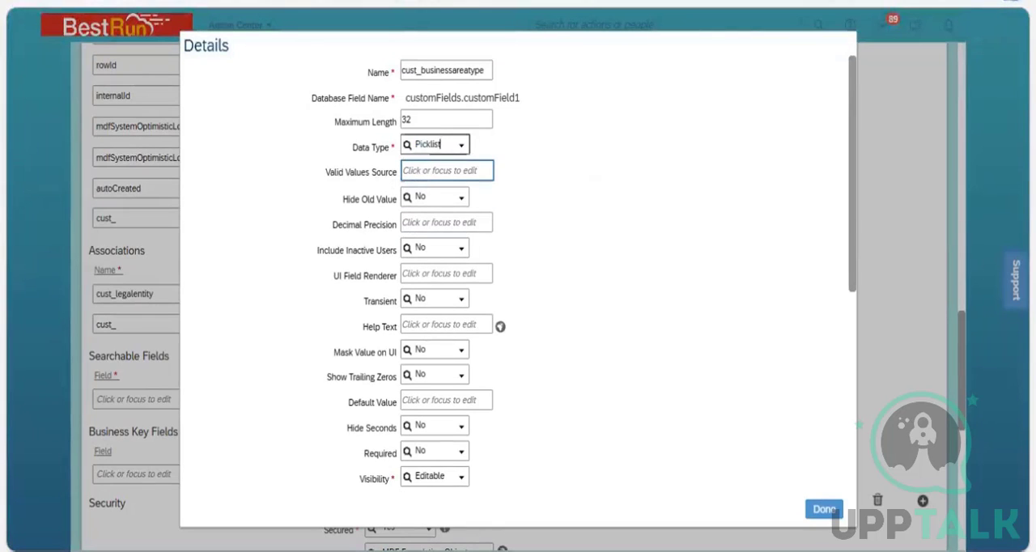
pyautogui.hotkey('ctrl', 'Tab')
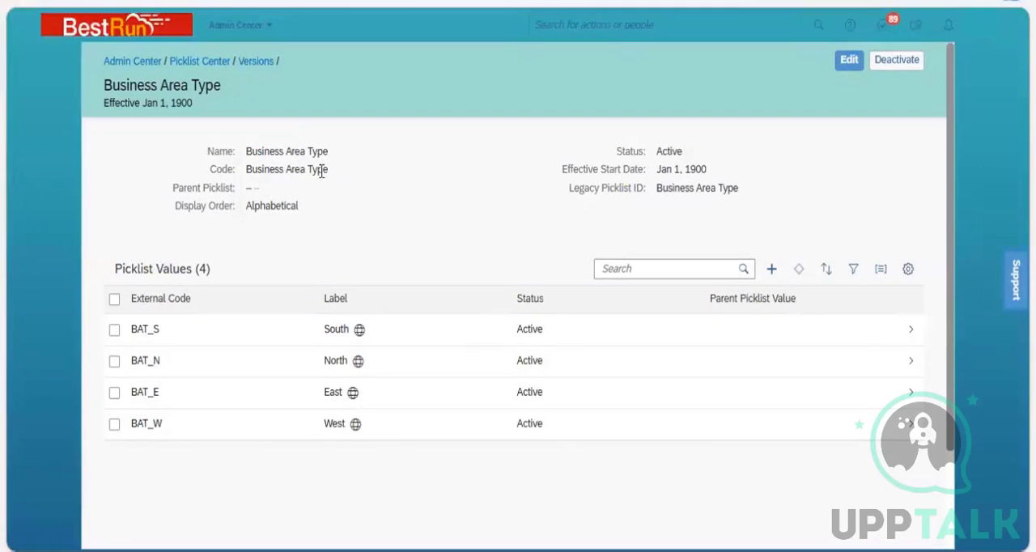
pyautogui.click(281, 175)
pyautogui.tripleClick(251, 172)
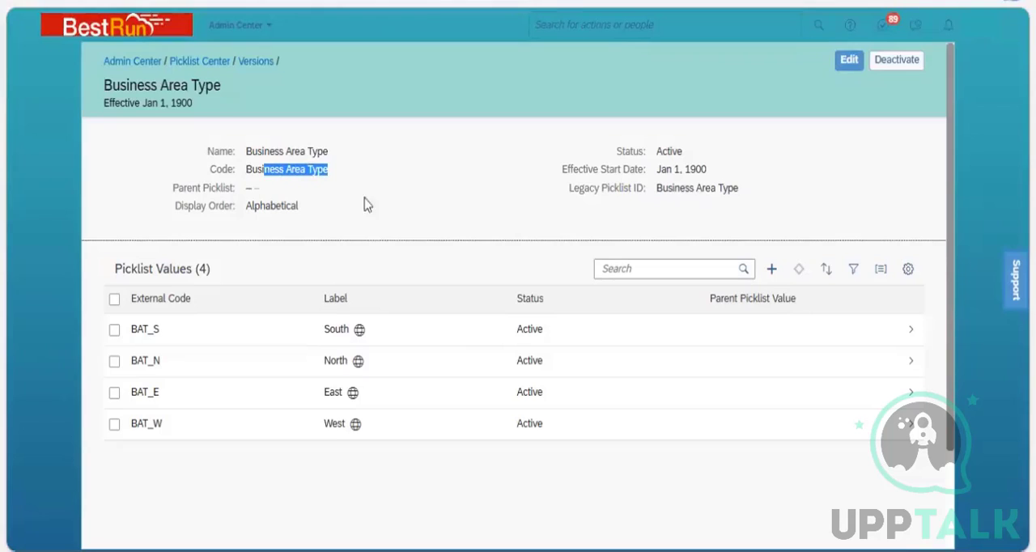
pyautogui.hotkey('ctrl', 'c')
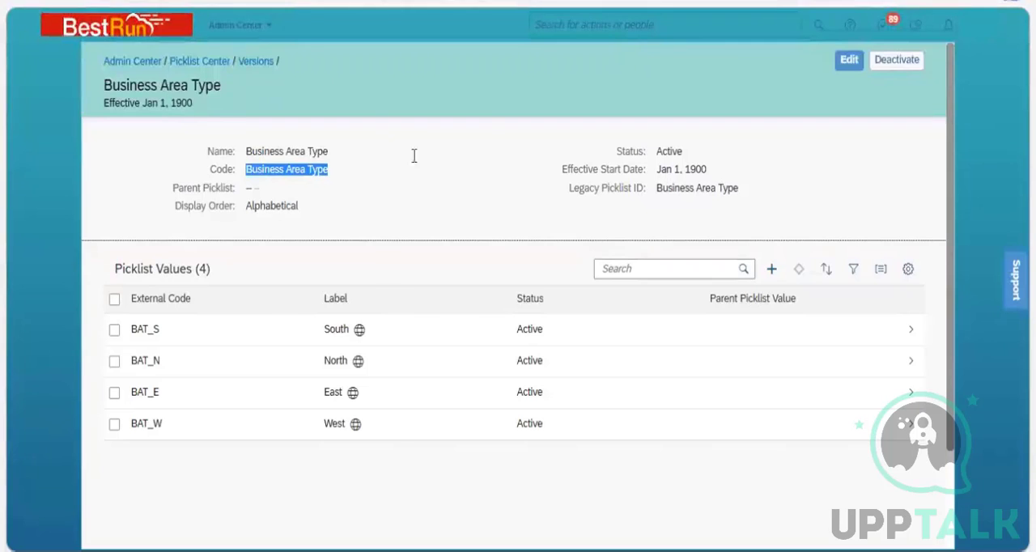
pyautogui.hotkey('alt', 'Tab')
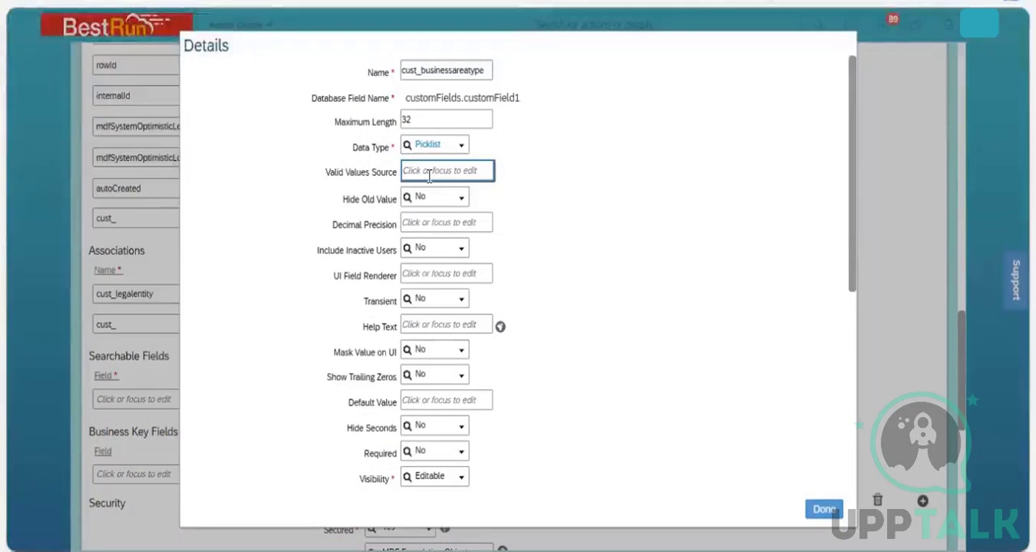
pyautogui.hotkey('ctrl', 'v')
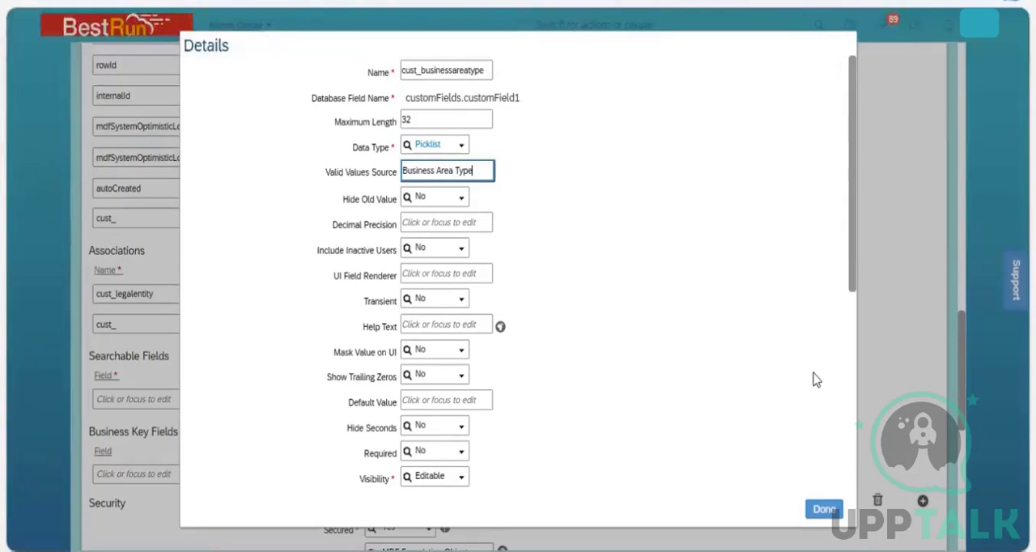
pyautogui.click(834, 510)
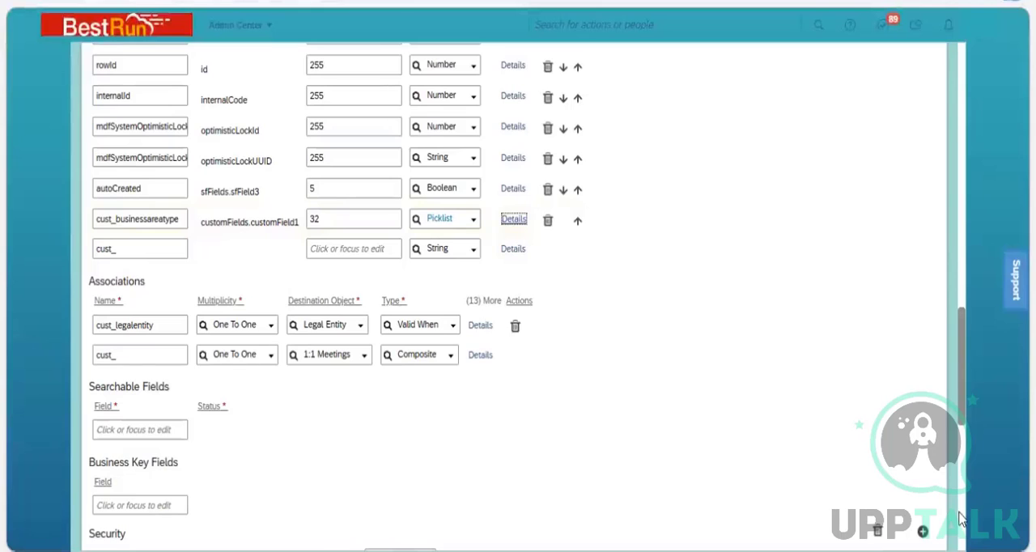
pyautogui.scroll(-15, 961, 519)
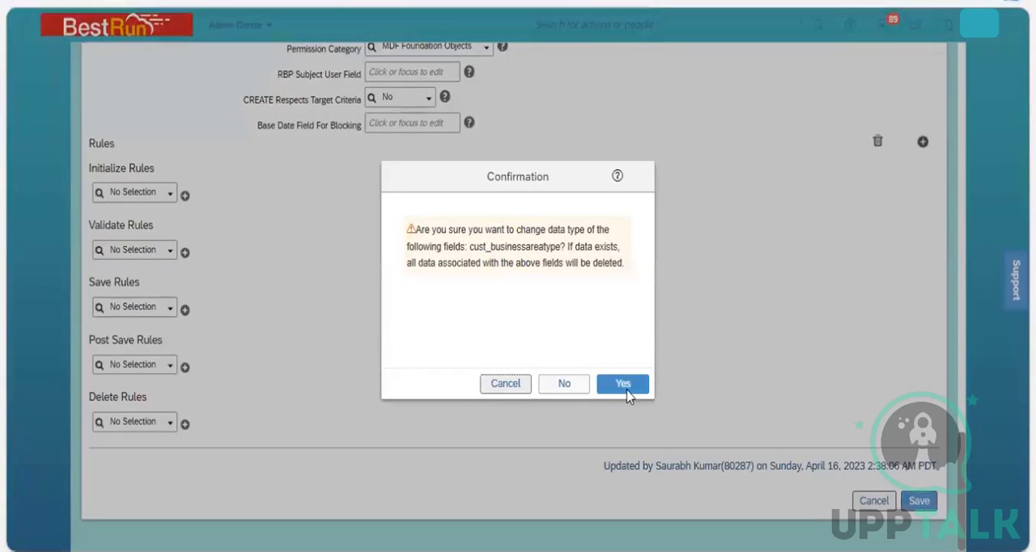
pyautogui.click(624, 387)
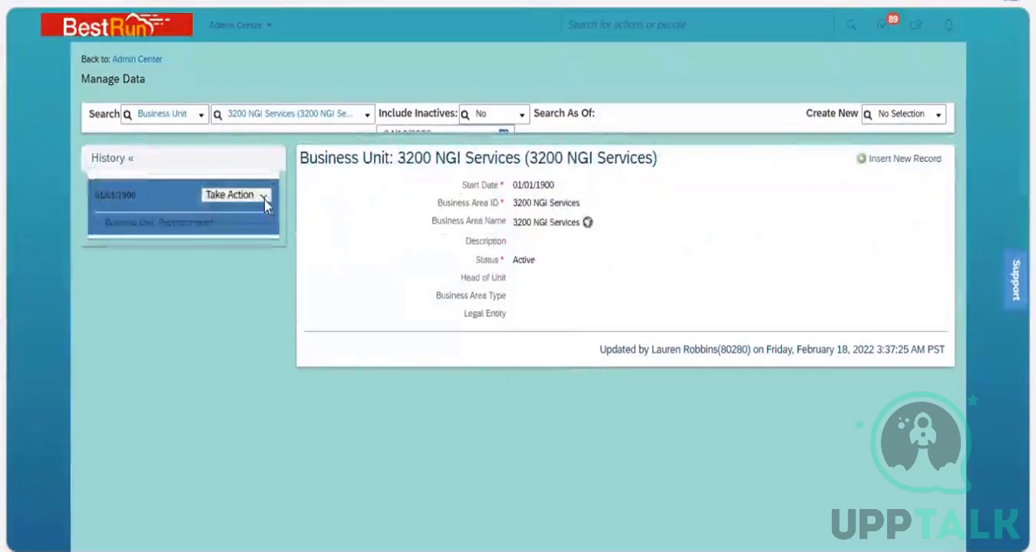
# Open the 3200 NGI Services record for correction and display the options of its Business Area Type field.
pyautogui.click(247, 196)
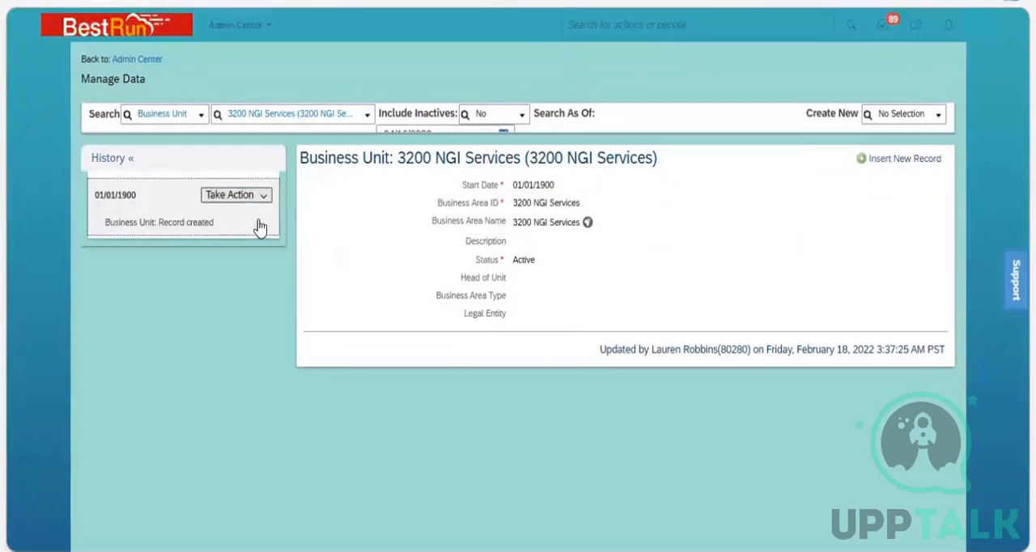
pyautogui.click(259, 221)
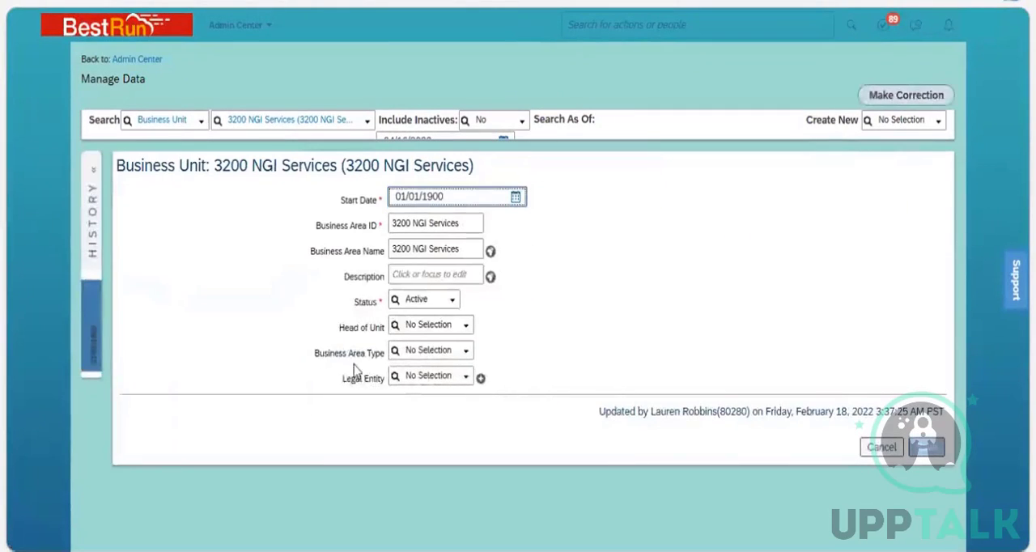
pyautogui.click(466, 352)
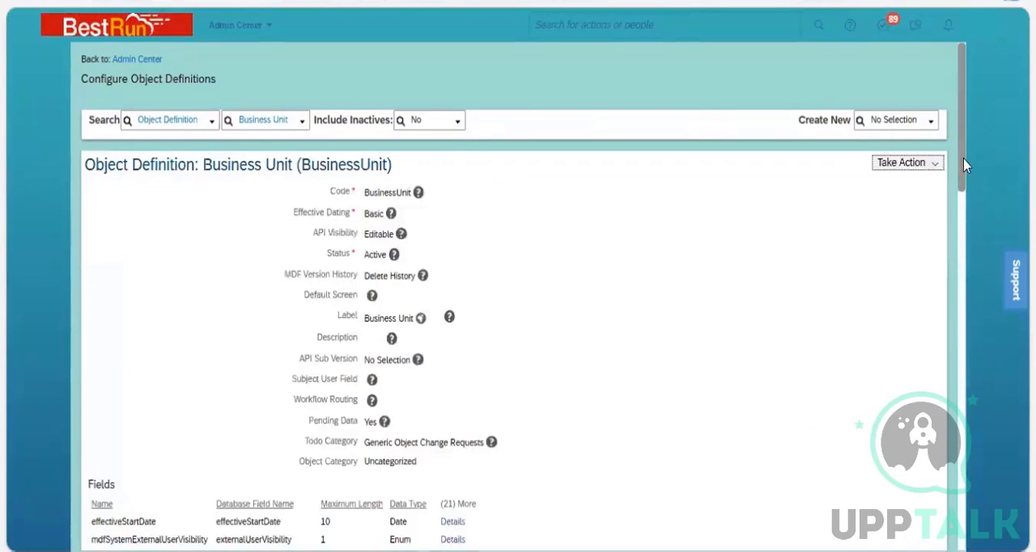
# Open the Business Unit object definition for correction and delete its cust_businessareatype field.
pyautogui.scroll(-10, 972, 417)
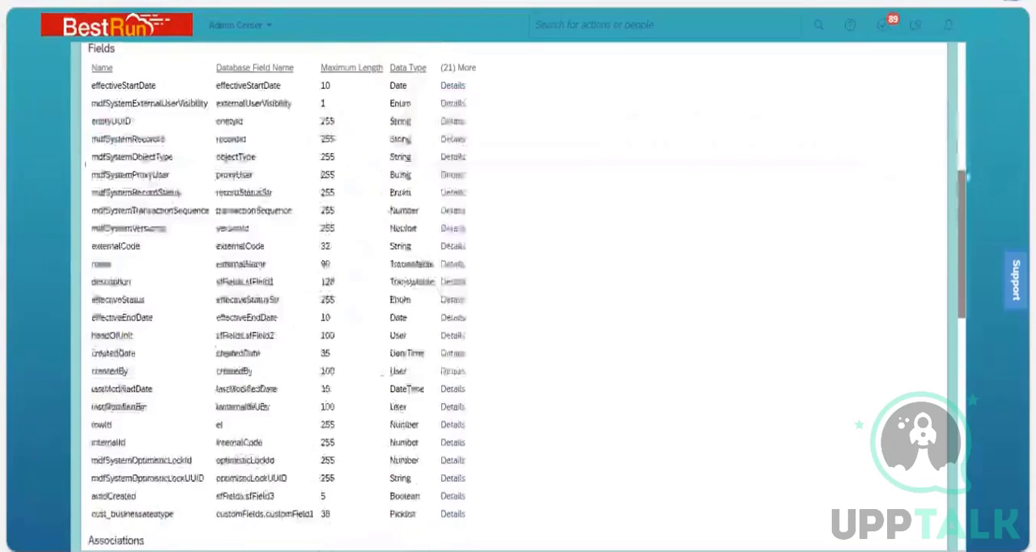
pyautogui.scroll(10, 971, 162)
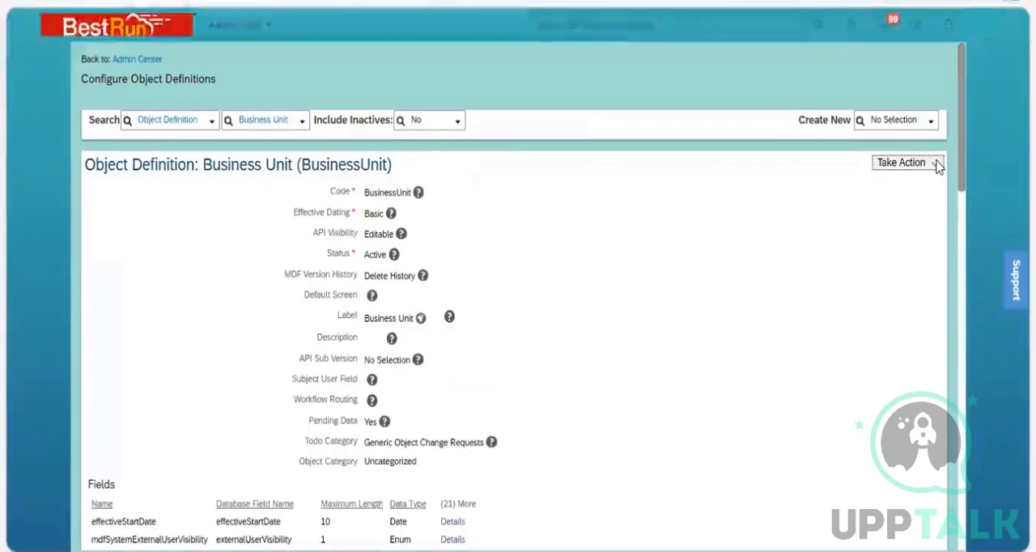
pyautogui.click(906, 163)
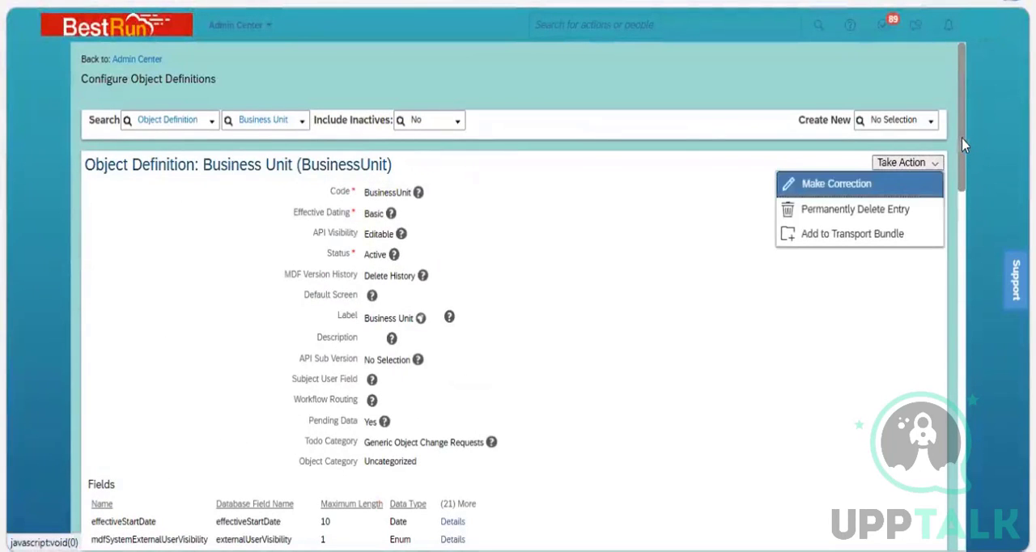
pyautogui.click(837, 183)
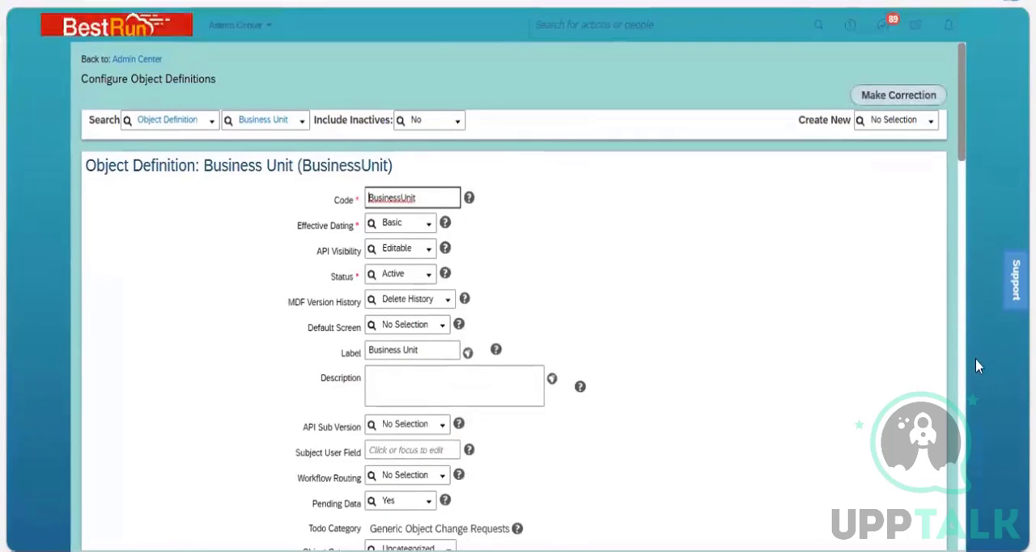
pyautogui.scroll(-15, 974, 373)
pyautogui.scroll(-1, 693, 308)
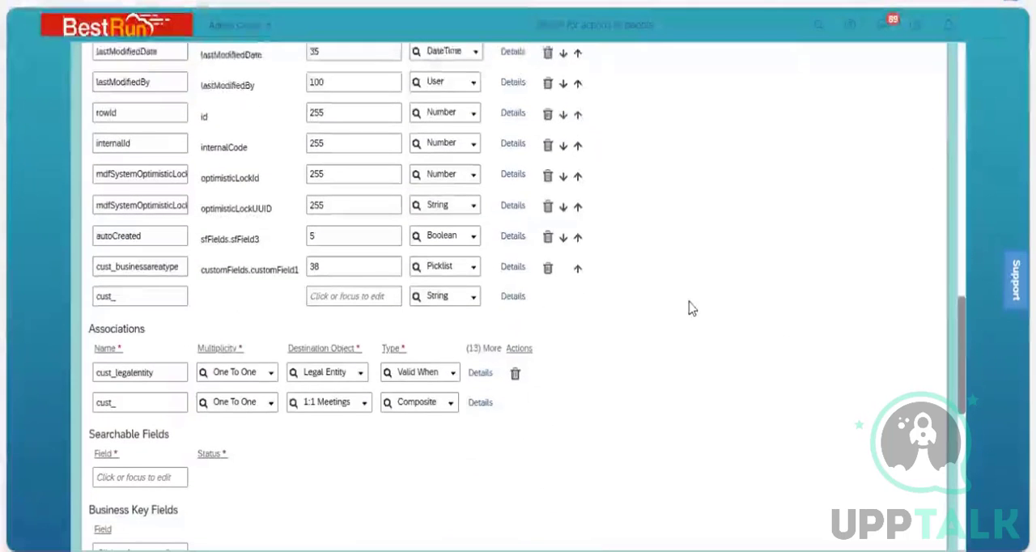
pyautogui.click(548, 270)
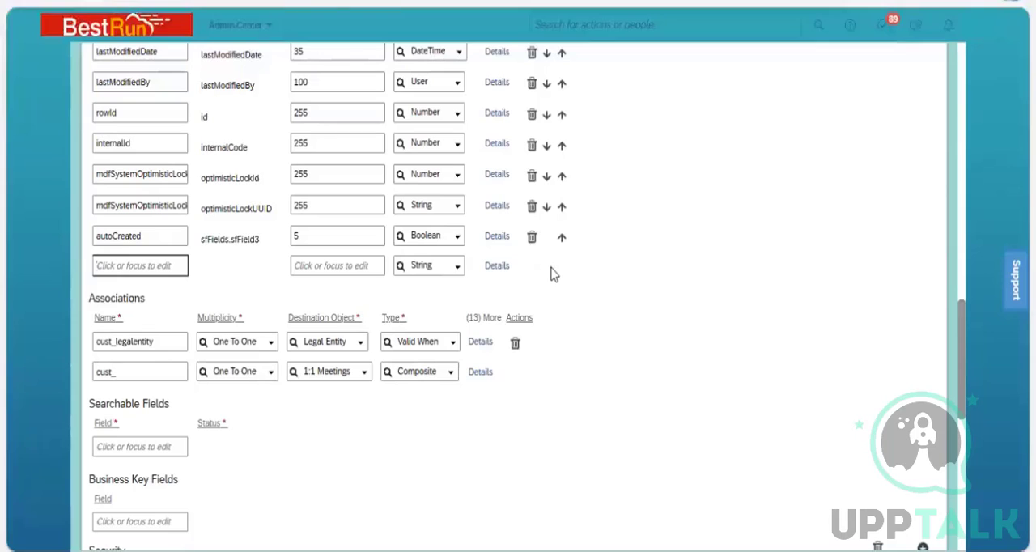
# Add a custom field named division Area with a maximum length of 32 to the Business Unit object.
pyautogui.write('d')
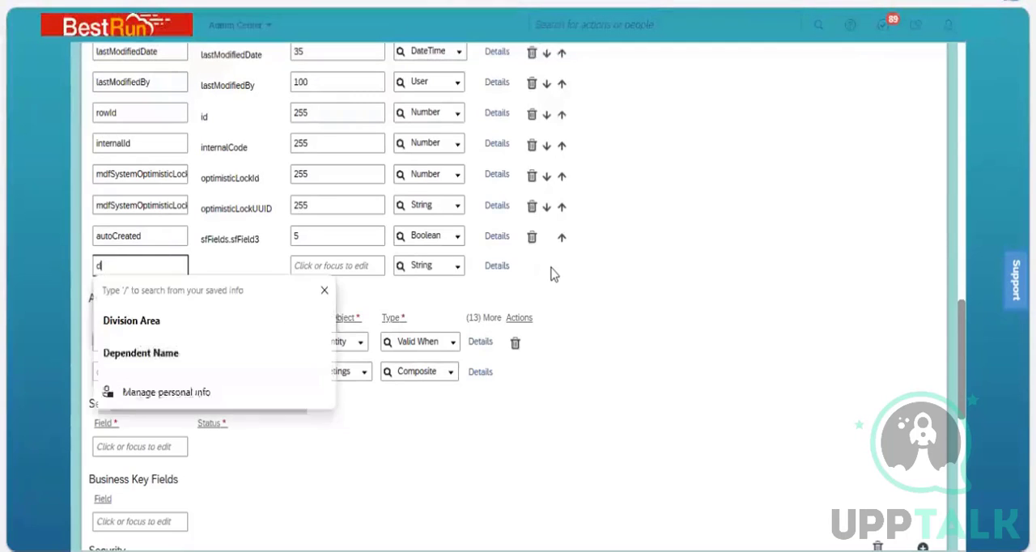
pyautogui.write('ivision Area')
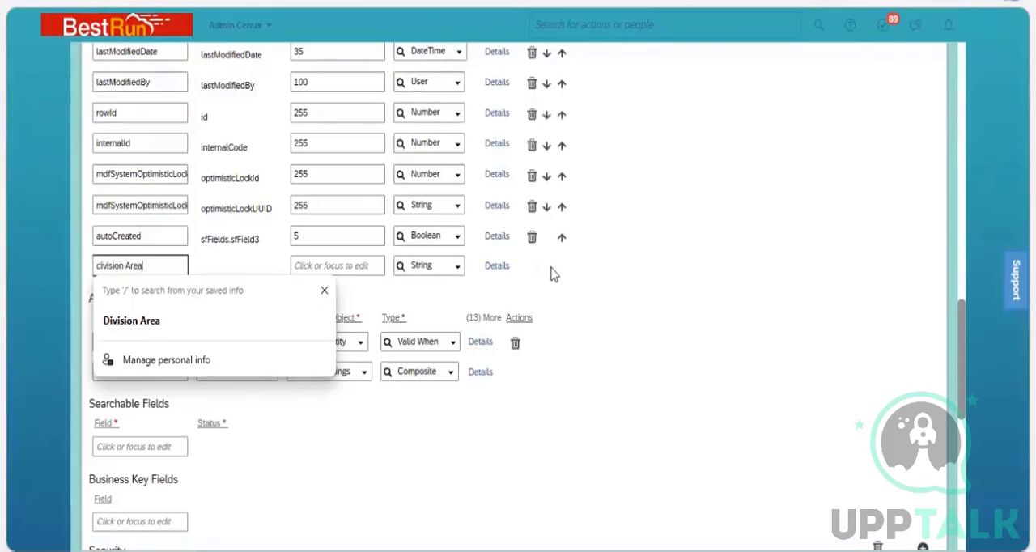
pyautogui.press('Tab')
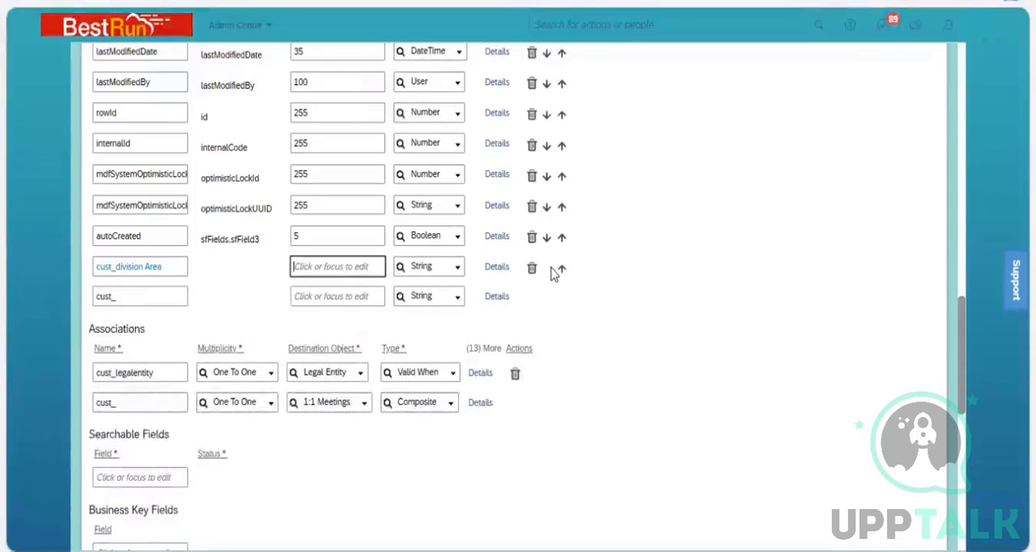
pyautogui.write('32')
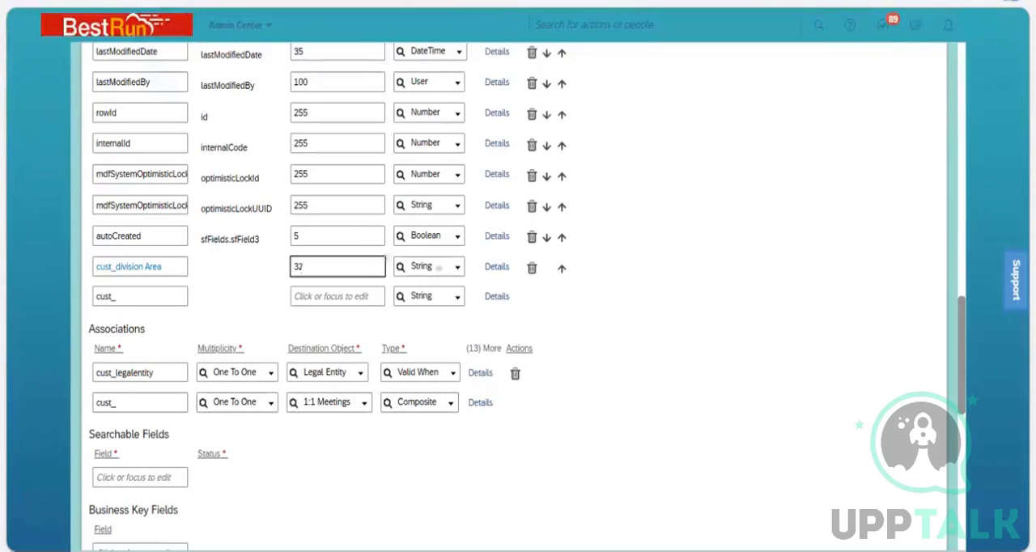
# Set the data type of the cust_division Area field to Generic Object in its details.
pyautogui.click(496, 268)
pyautogui.click(462, 153)
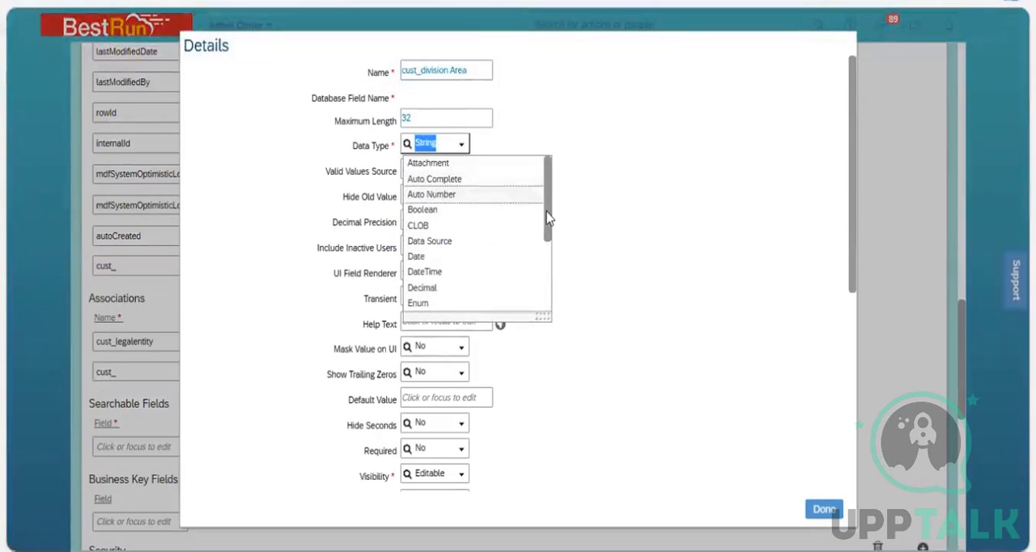
pyautogui.scroll(-3, 550, 257)
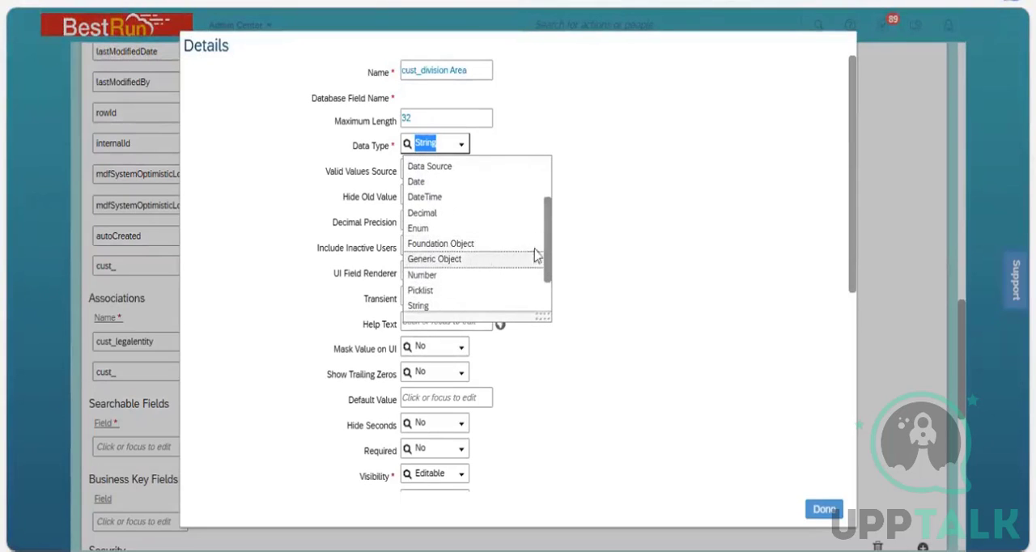
pyautogui.press('Return')
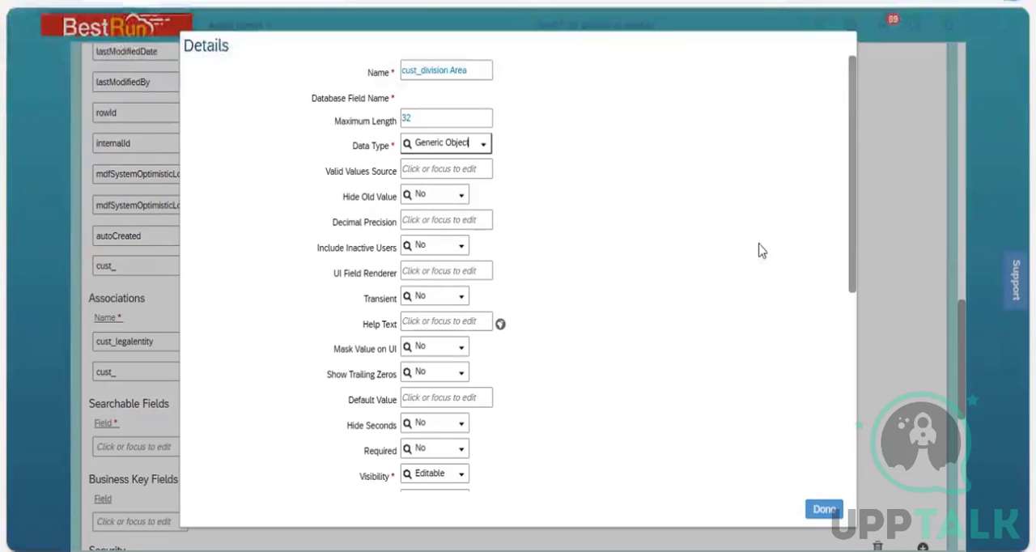
# Duplicate the browser tab and find and open the Division object definition in it.
pyautogui.click(423, 171)
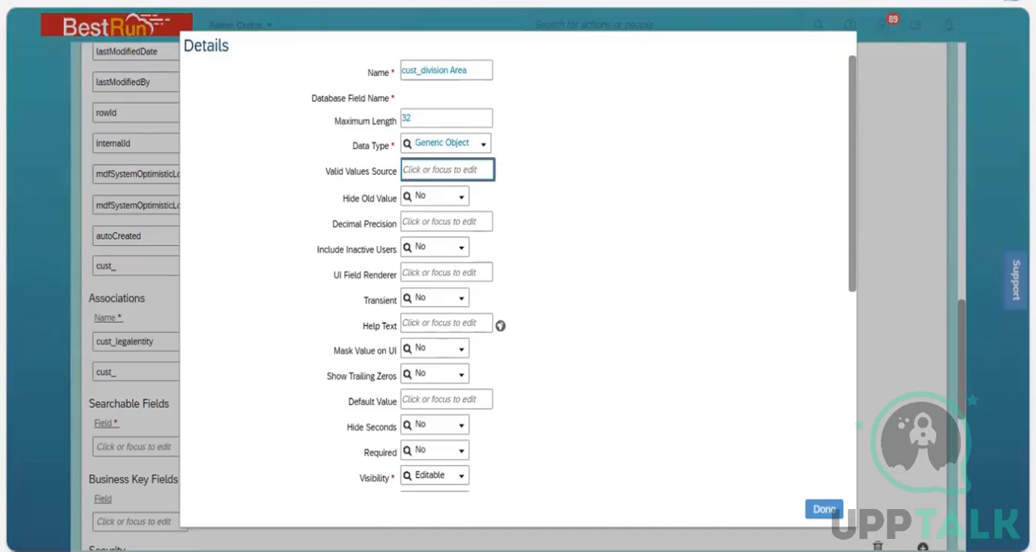
pyautogui.rightClick(131, 1)
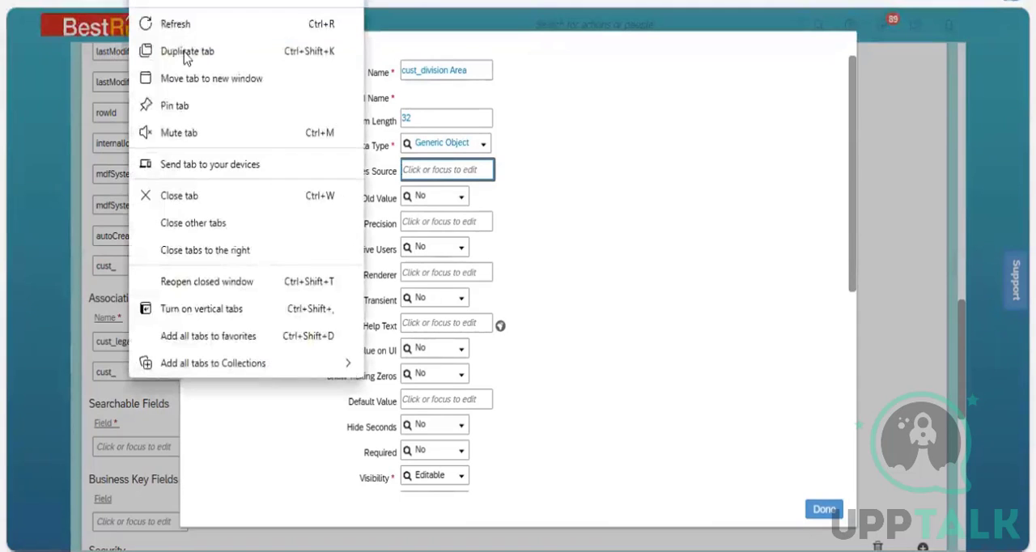
pyautogui.click(243, 51)
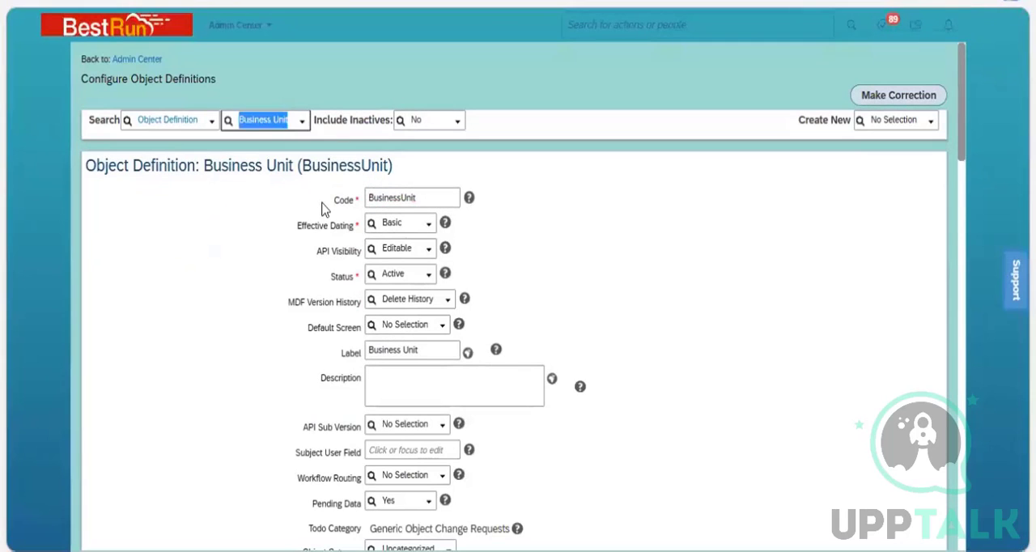
pyautogui.write('div')
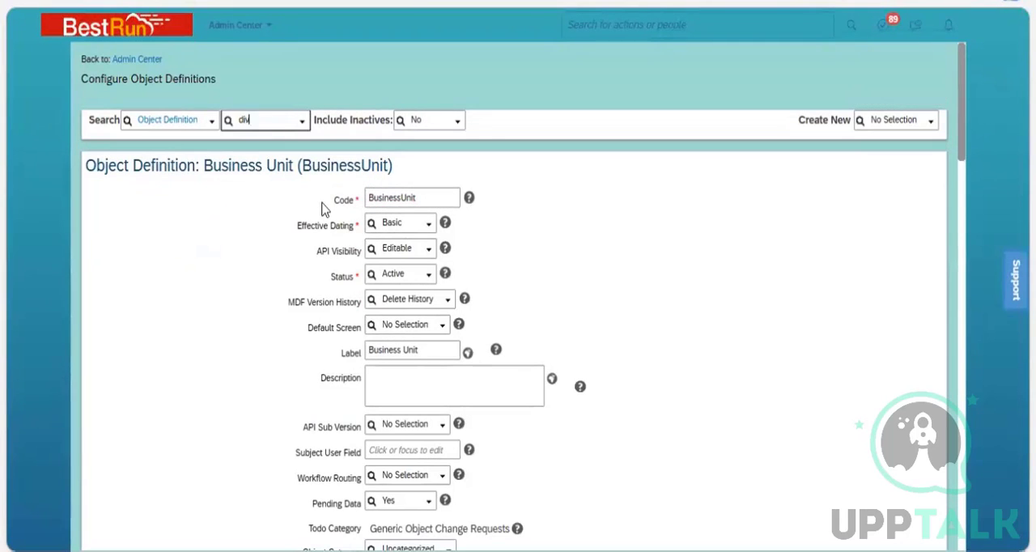
pyautogui.write('ision')
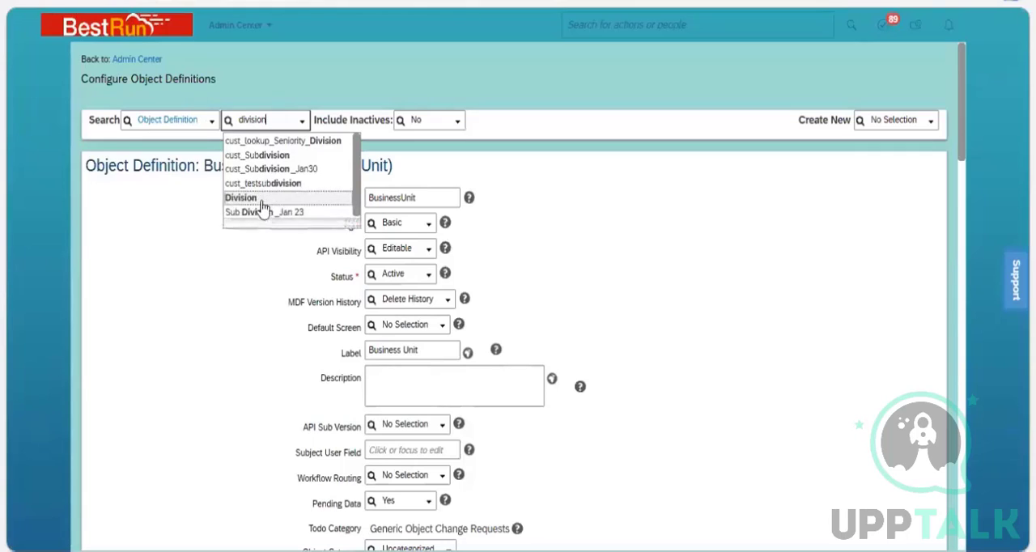
pyautogui.press('Return')
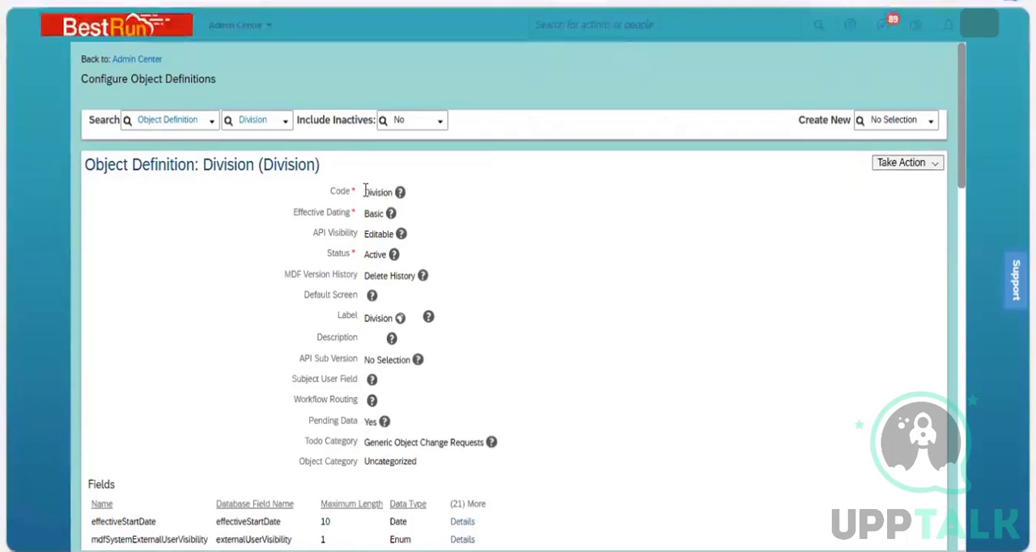
# Copy the Division object's code into the Valid Values Source of the cust_division Area field.
pyautogui.moveTo(364, 191); pyautogui.dragTo(394, 193)
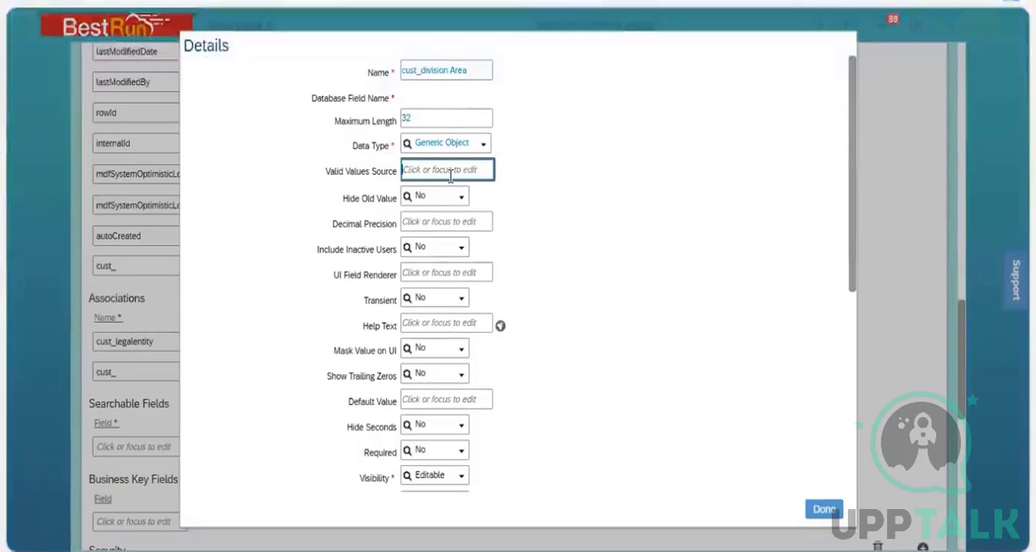
pyautogui.write('Division')
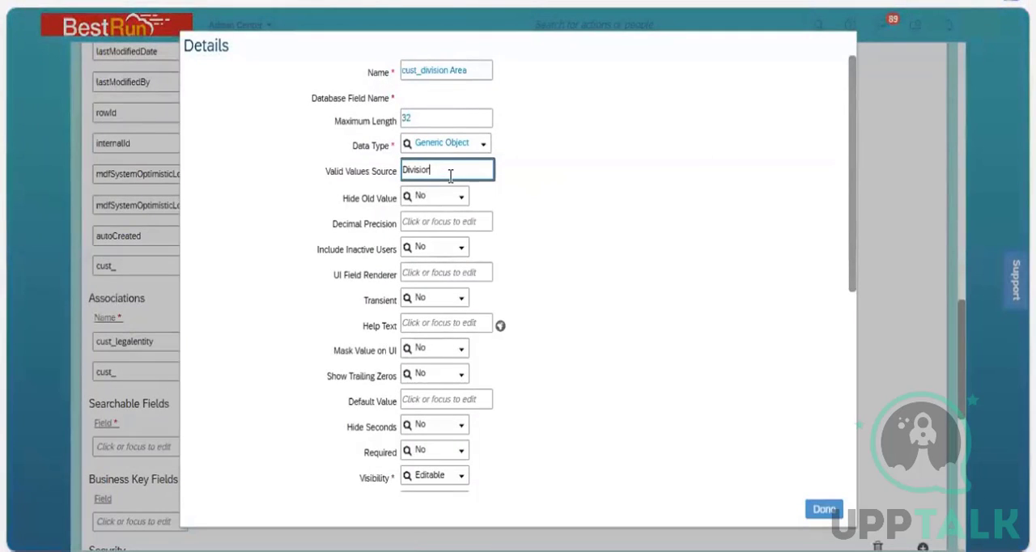
pyautogui.click(595, 208)
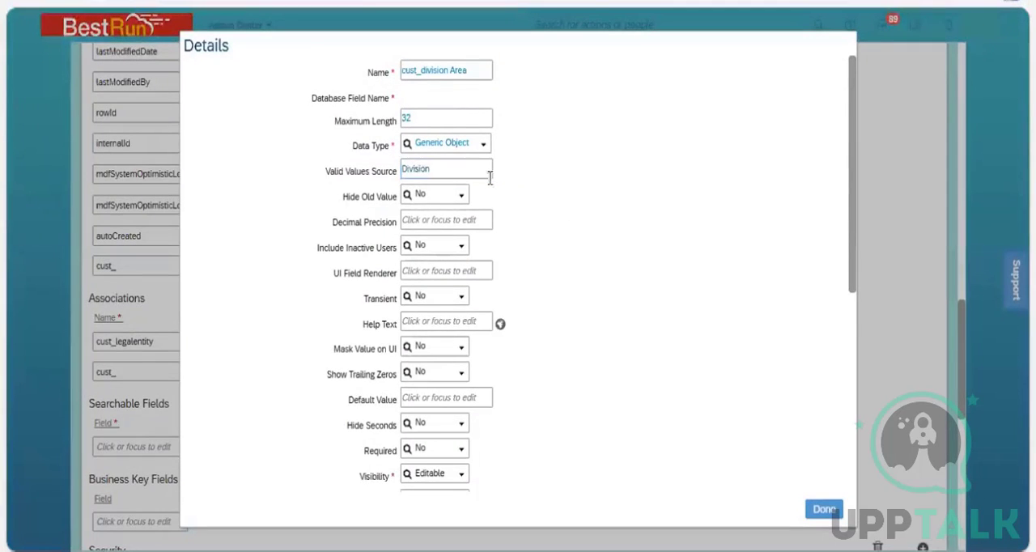
pyautogui.click(490, 178)
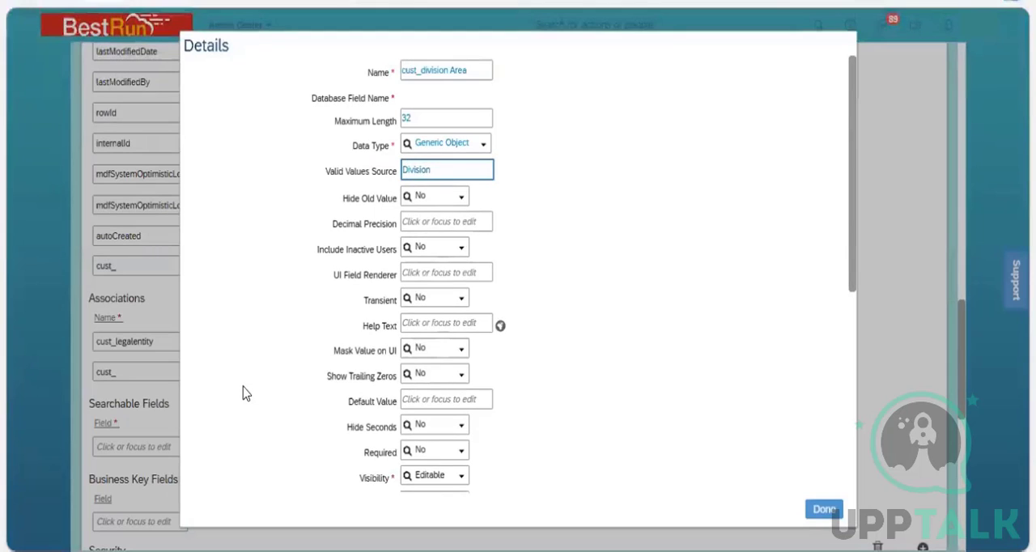
pyautogui.click(246, 393)
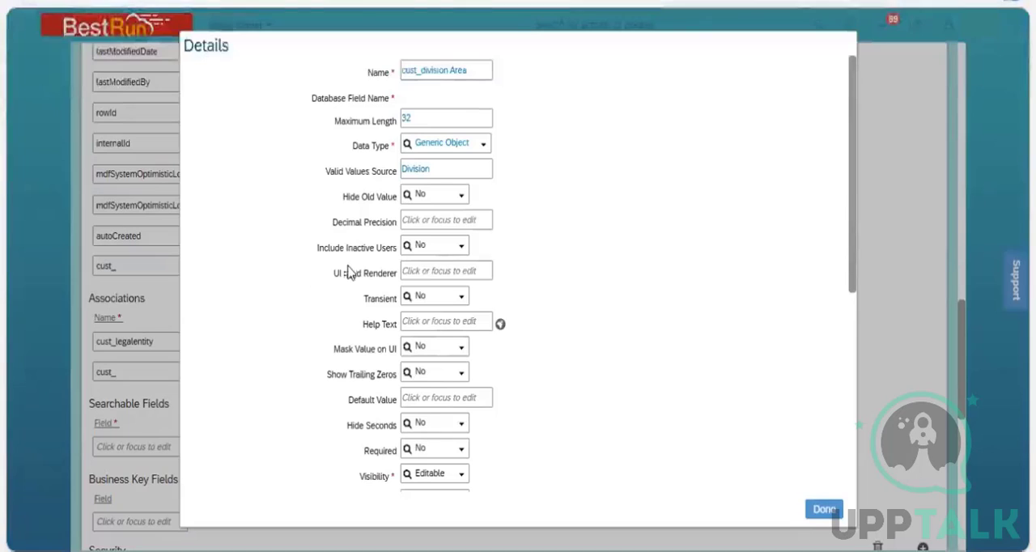
pyautogui.click(458, 160)
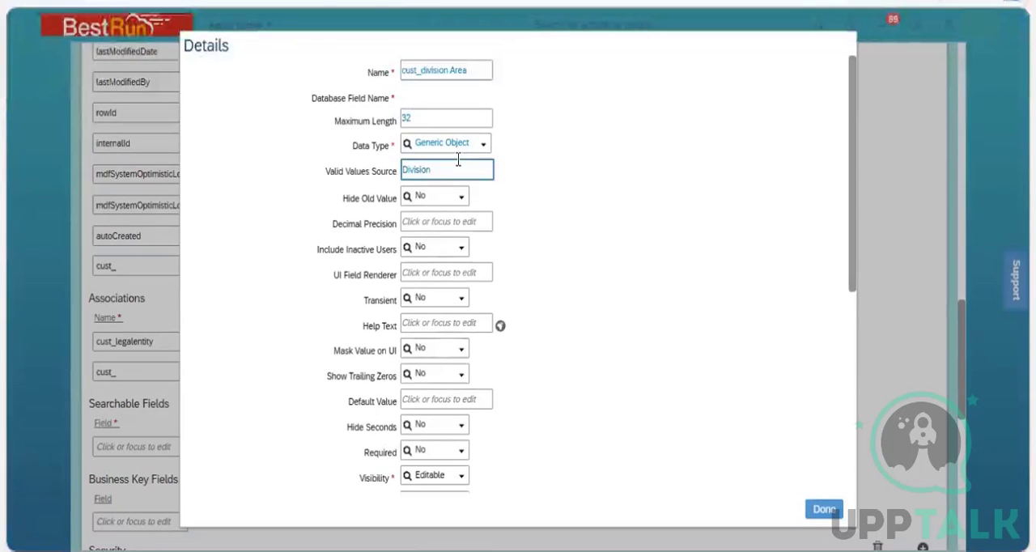
pyautogui.click(464, 149)
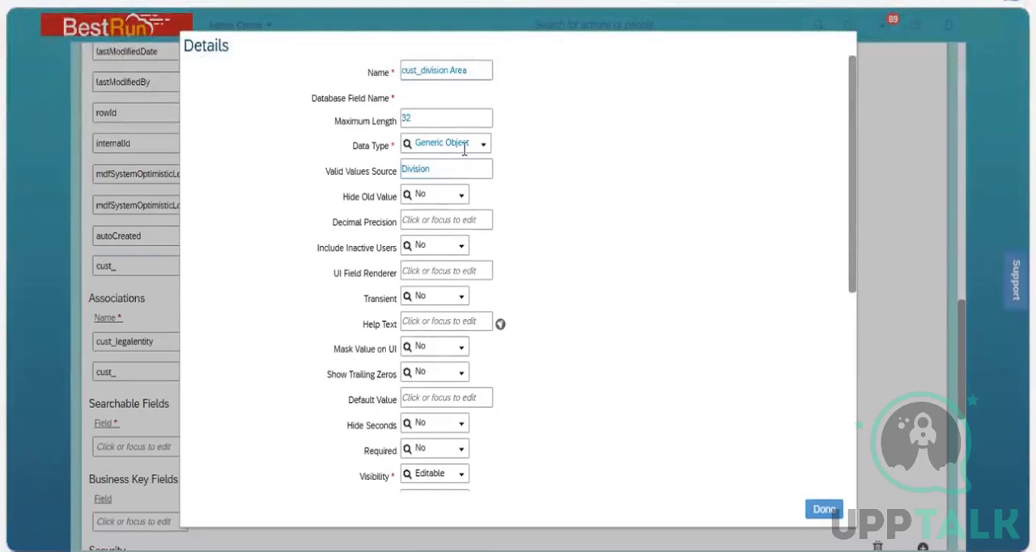
pyautogui.click(414, 174)
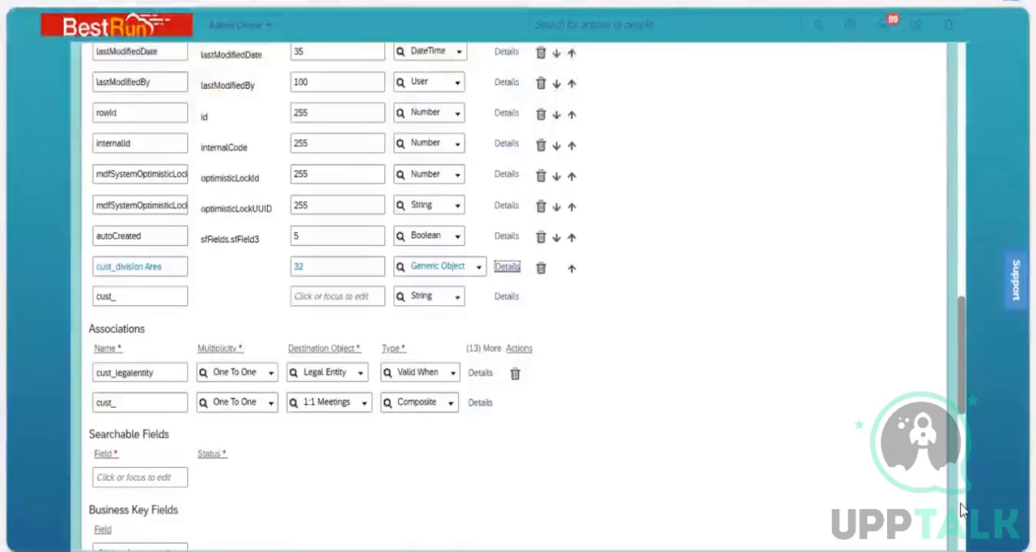
# Try to save the Business Unit object definition with the new cust_division Area field.
pyautogui.scroll(-7, 961, 509)
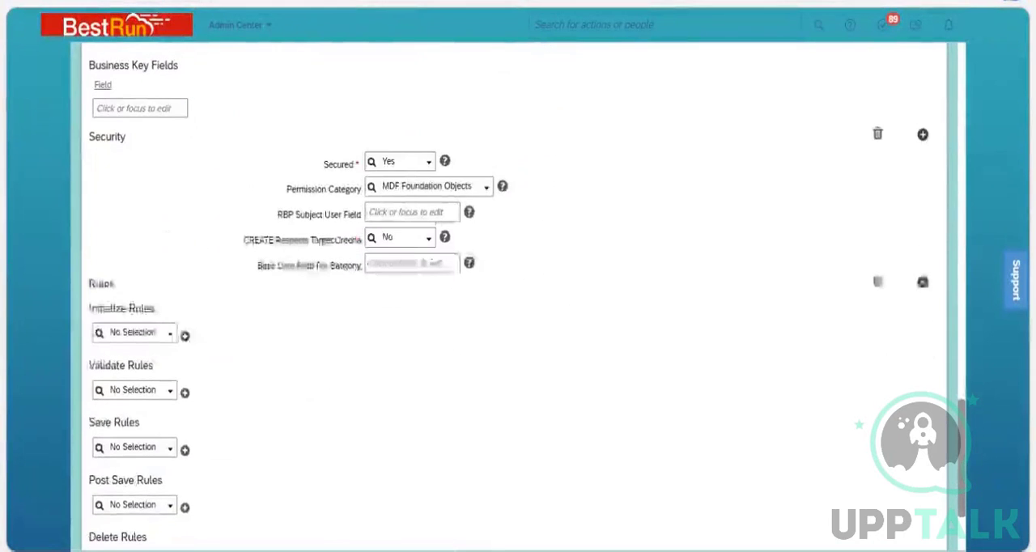
pyautogui.click(920, 501)
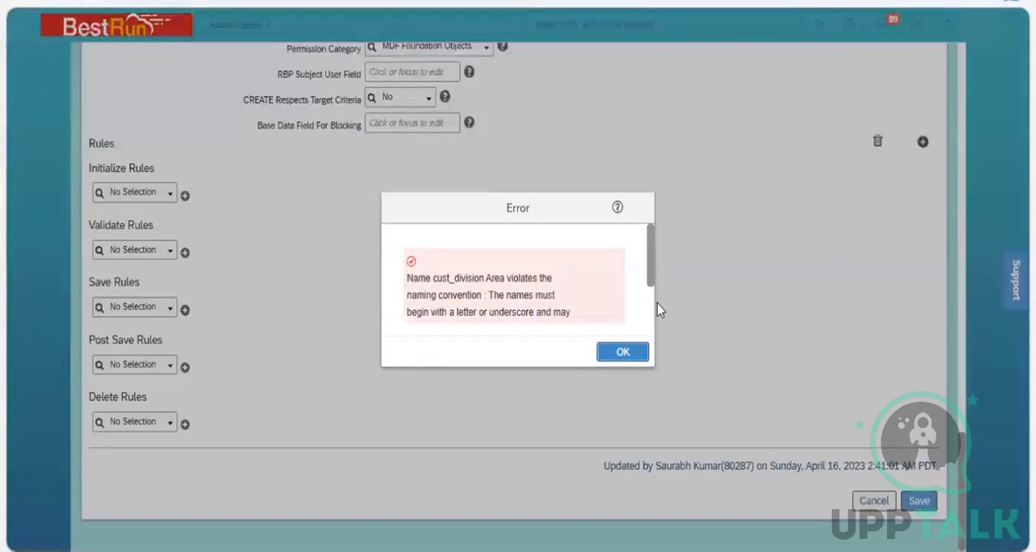
pyautogui.scroll(-2, 648, 324)
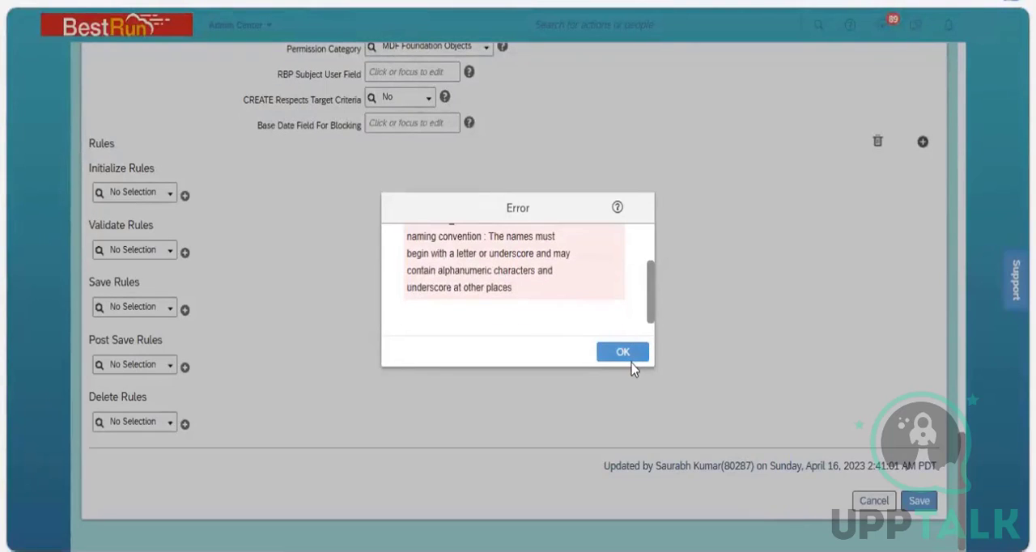
pyautogui.click(631, 358)
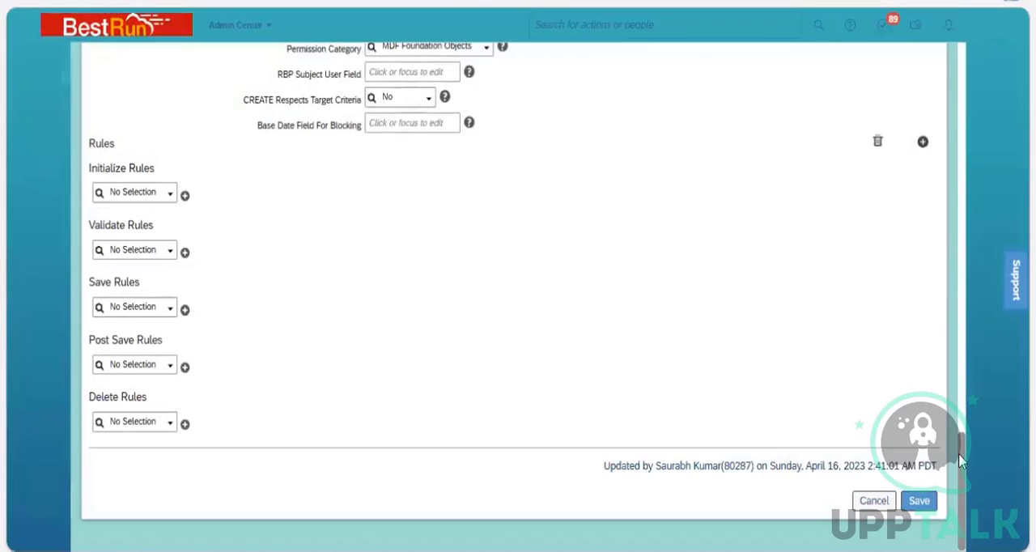
# Set the label of the cust_division Area field to Division in its details.
pyautogui.moveTo(958, 459); pyautogui.dragTo(955, 335)
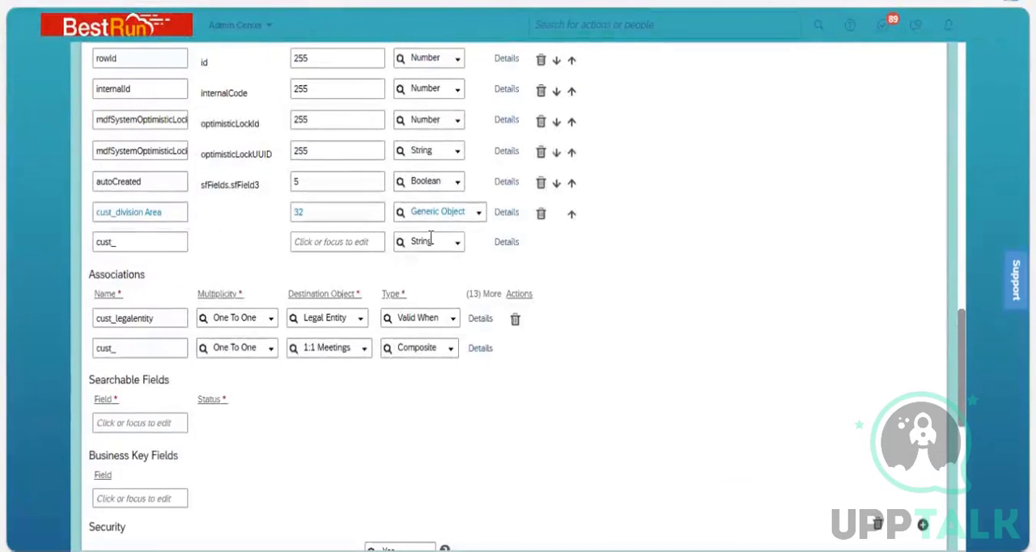
pyautogui.click(506, 214)
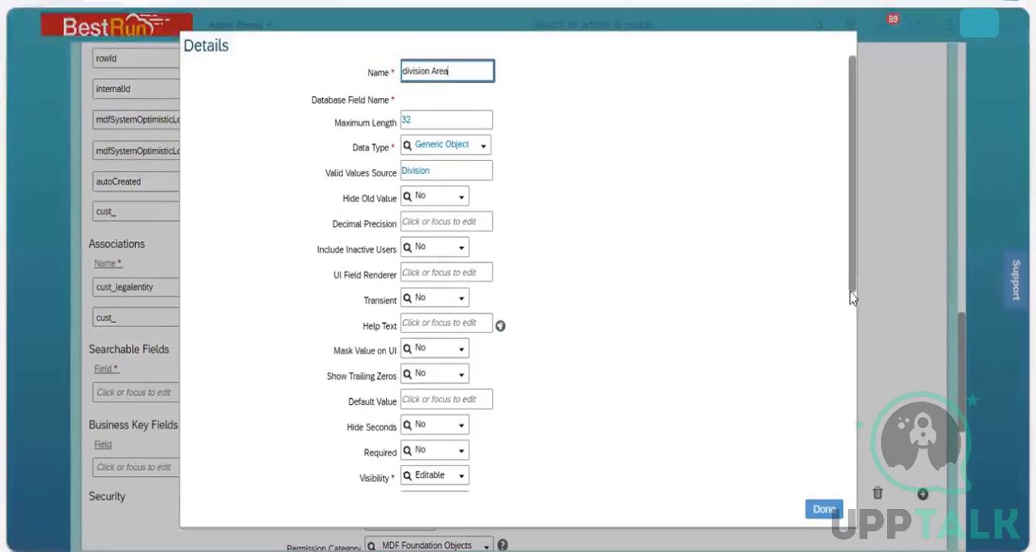
pyautogui.scroll(-5, 858, 380)
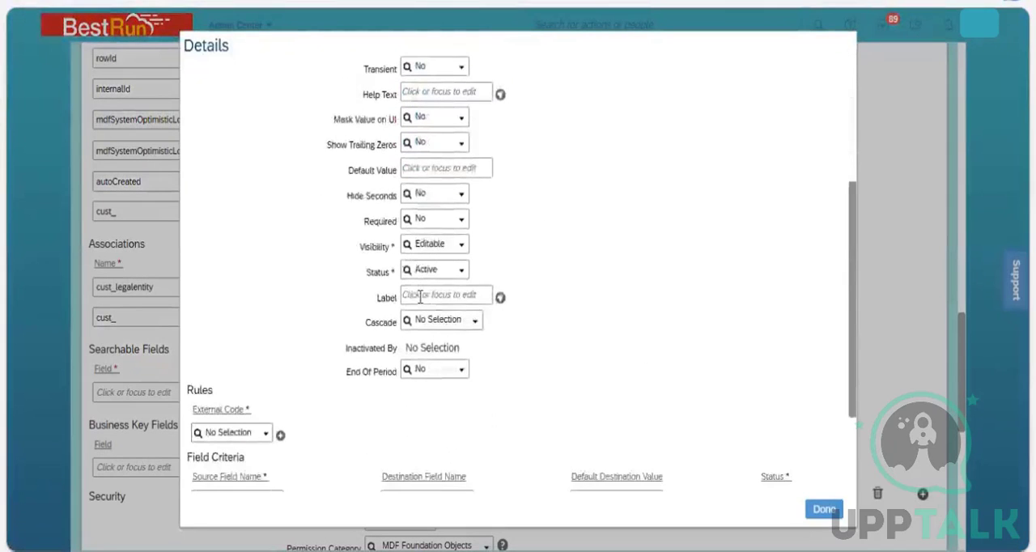
pyautogui.click(420, 295)
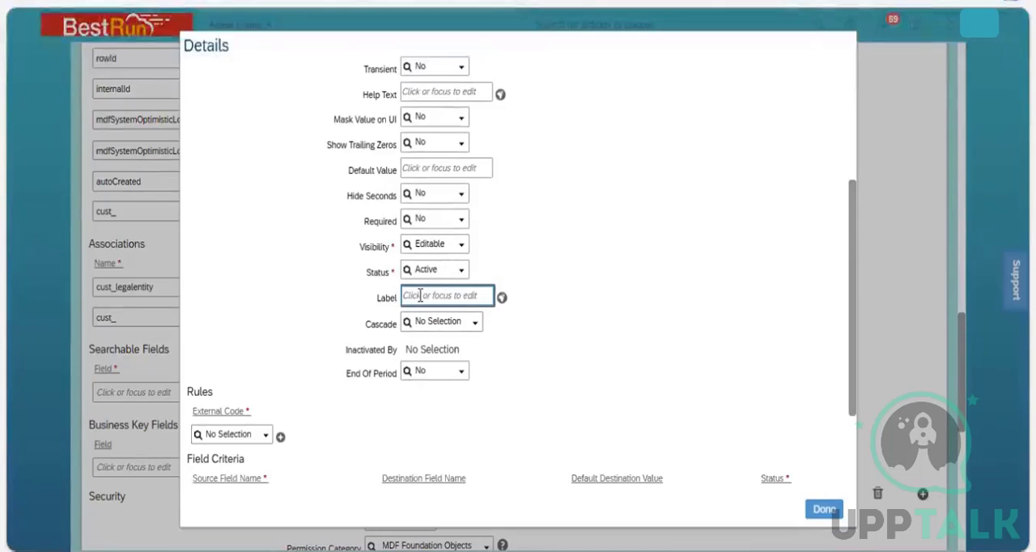
pyautogui.write('Division')
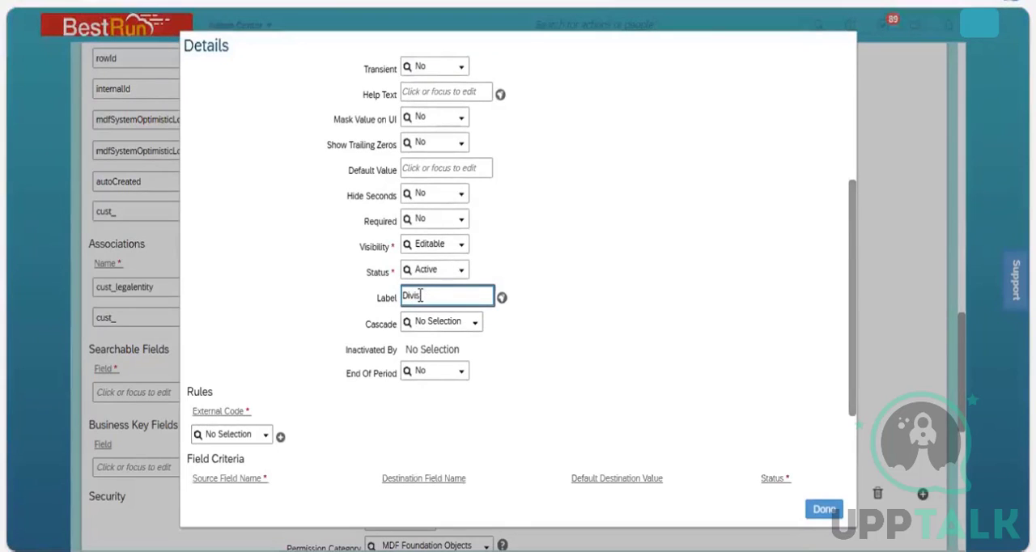
pyautogui.click(824, 509)
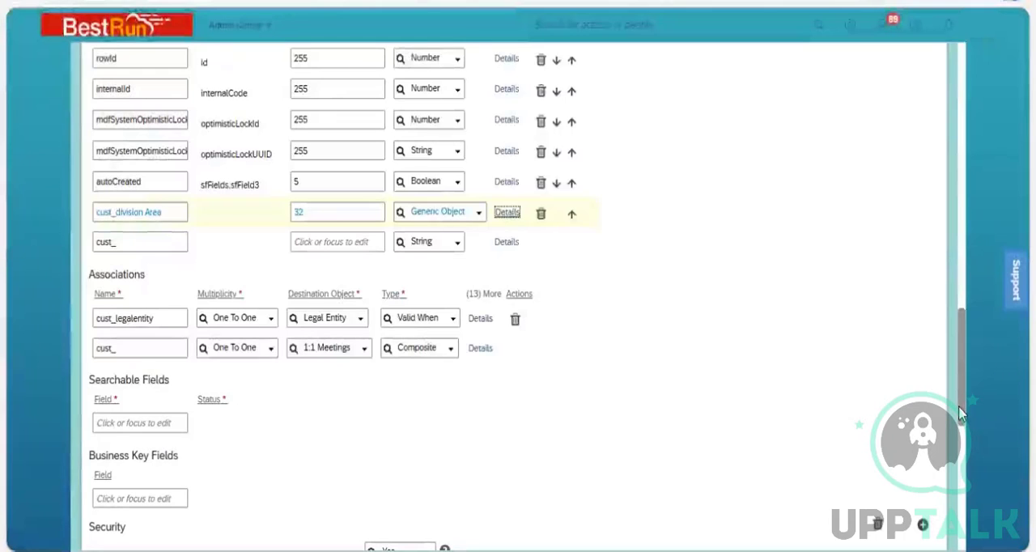
# Try again to save the Business Unit object definition with the field's label filled in.
pyautogui.click(966, 510)
pyautogui.scroll(-2, 914, 512)
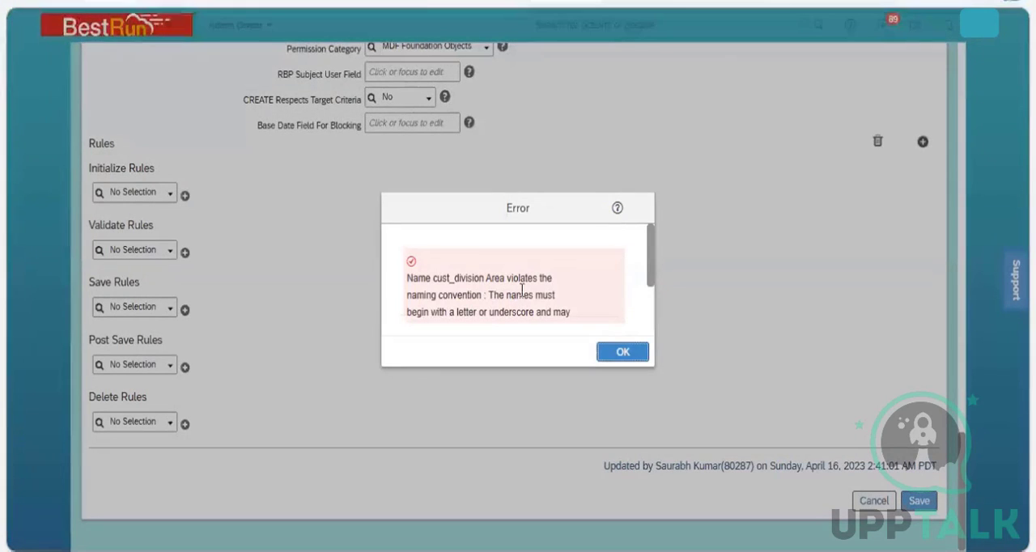
pyautogui.click(620, 356)
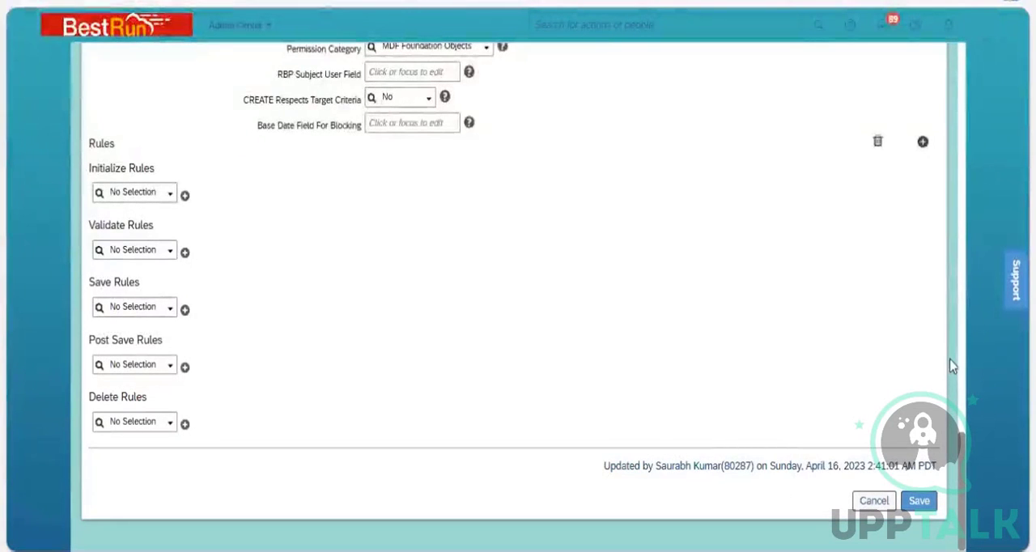
# Extend the label of the cust_division Area field to Division Area in its details.
pyautogui.scroll(5, 948, 335)
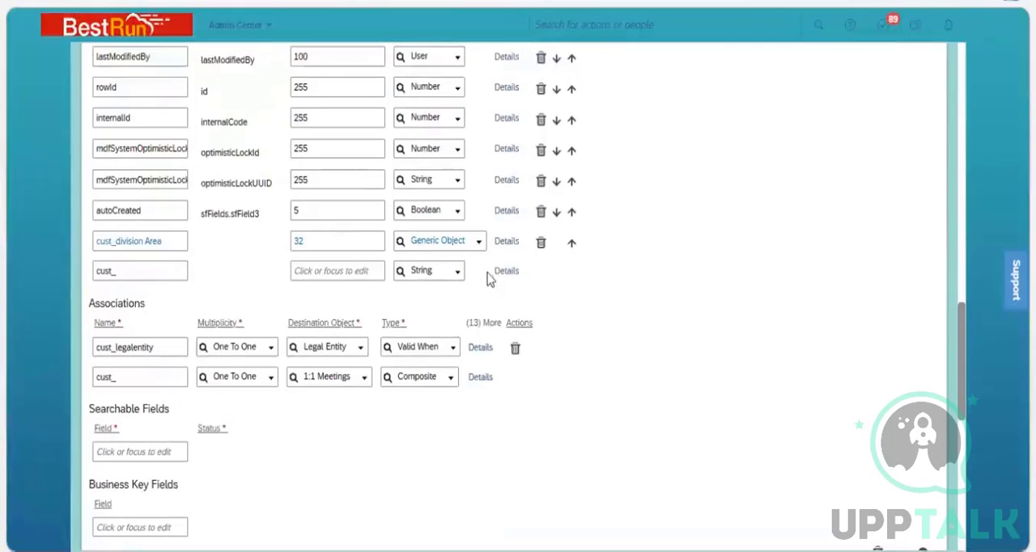
pyautogui.click(507, 243)
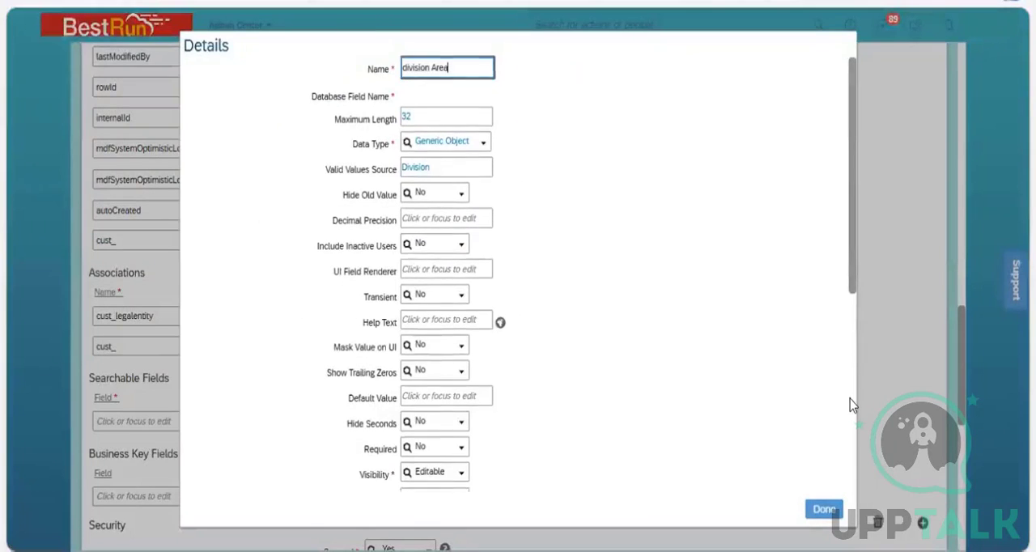
pyautogui.scroll(-3, 508, 299)
pyautogui.click(459, 268)
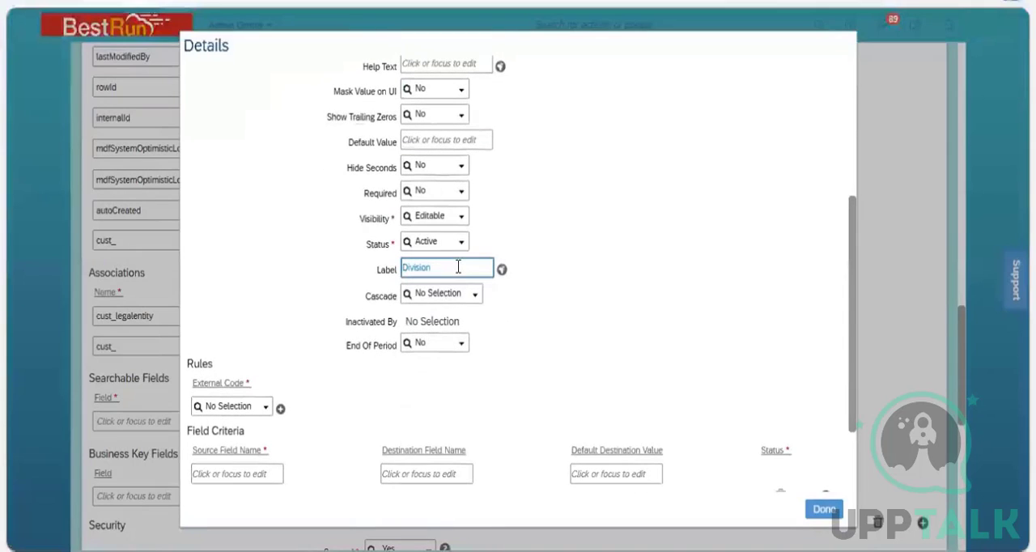
pyautogui.write('A')
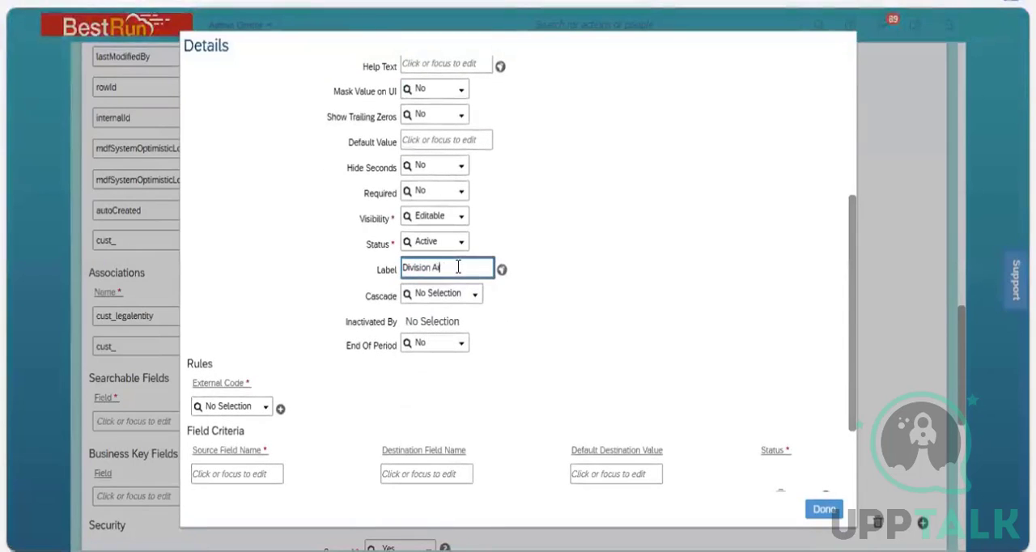
pyautogui.write('rea')
pyautogui.click(860, 306)
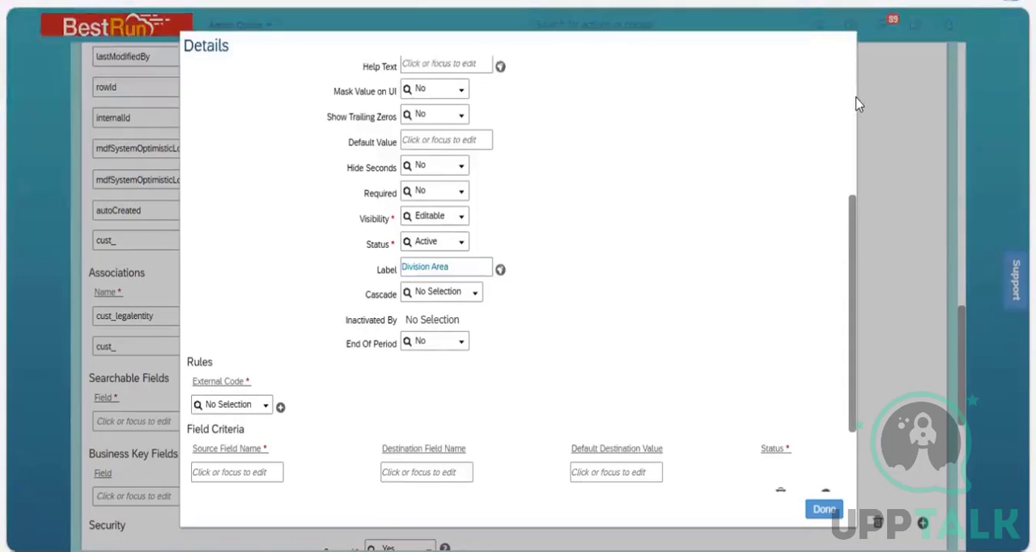
# Copy the label text Division Area and paste it into the label's translations.
pyautogui.scroll(3, 858, 104)
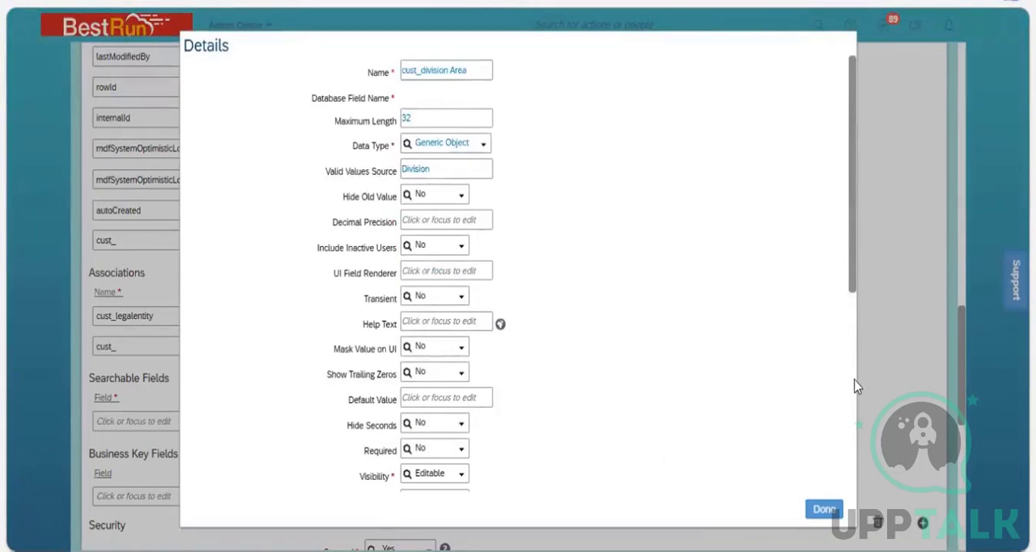
pyautogui.scroll(-5, 856, 387)
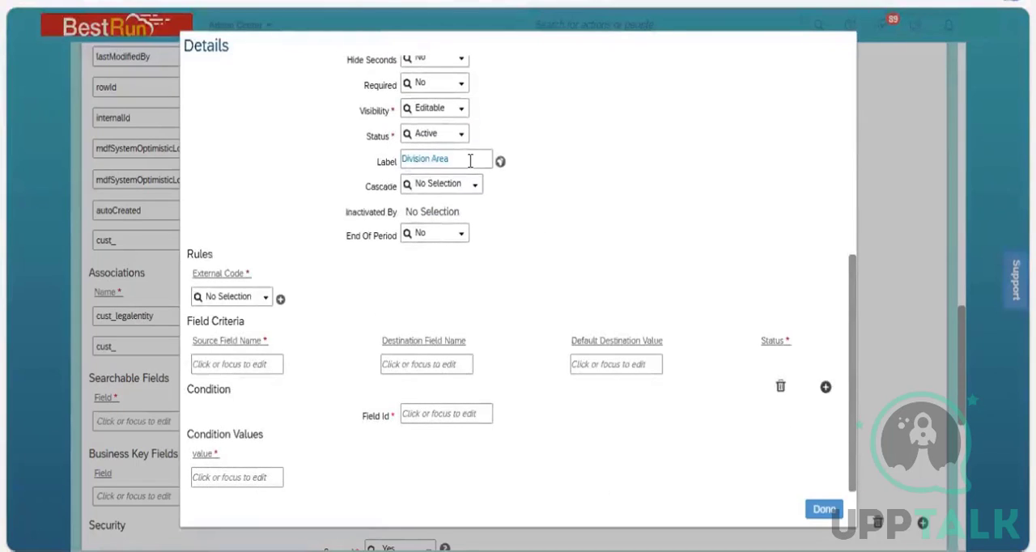
pyautogui.click(470, 160)
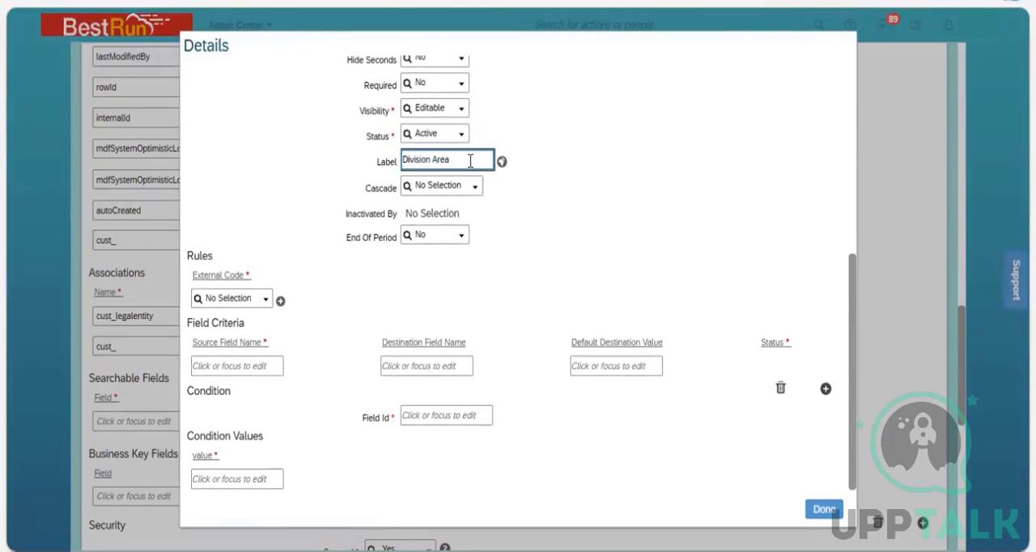
pyautogui.hotkey('ctrl', 'a')
pyautogui.hotkey('ctrl', 'c')
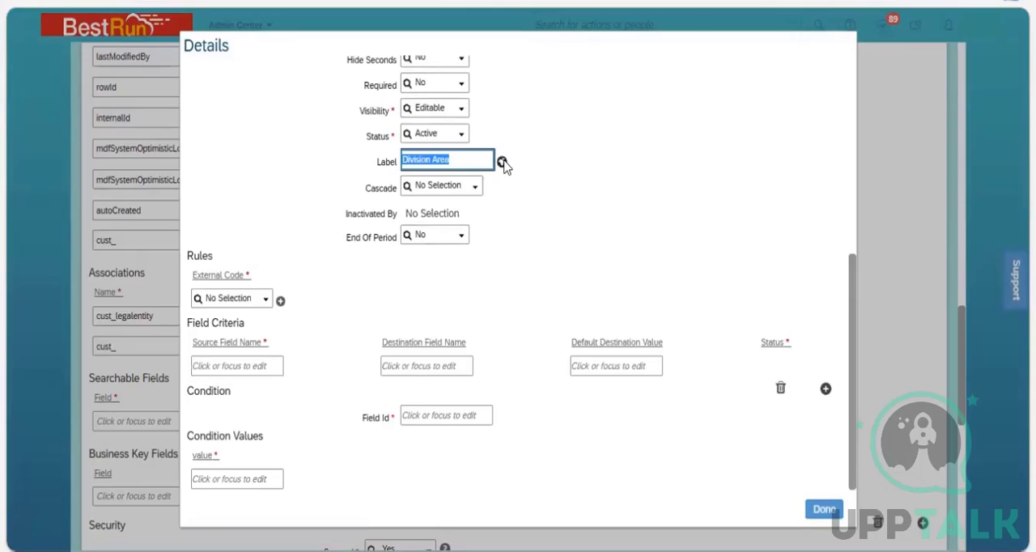
pyautogui.click(502, 162)
pyautogui.hotkey('ctrl', 'v')
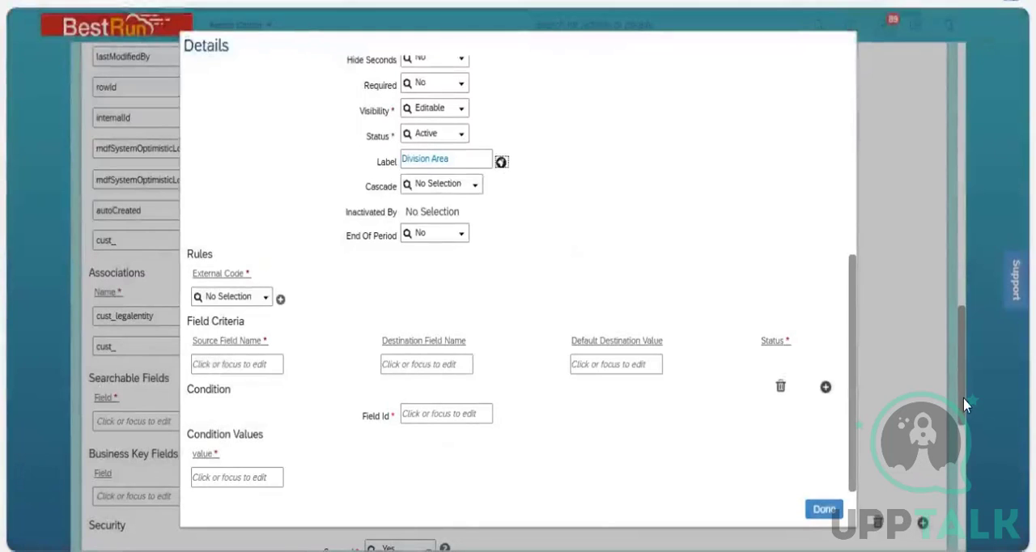
# Try to save the Business Unit definition with the Division Area label and read the whole error message.
pyautogui.moveTo(966, 405); pyautogui.dragTo(964, 522)
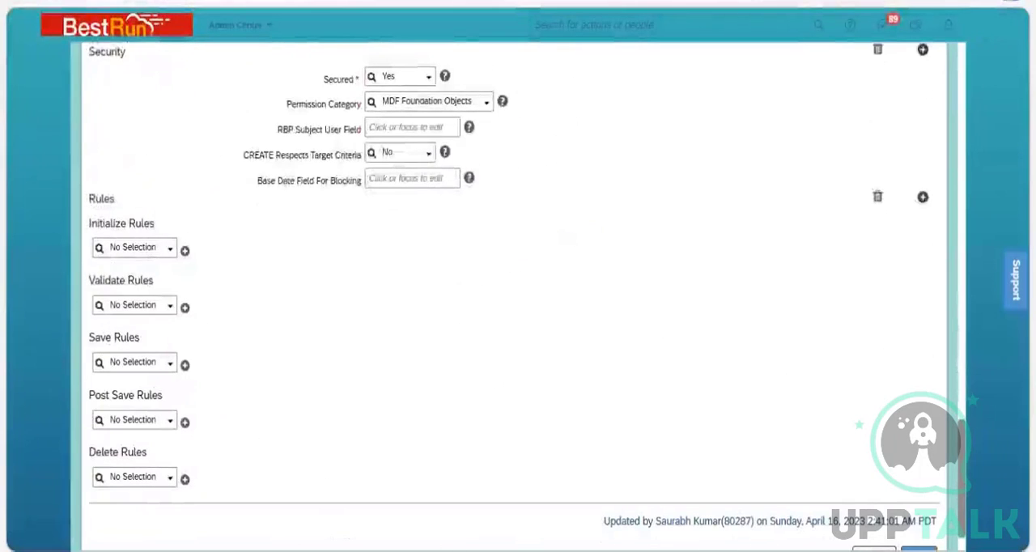
pyautogui.scroll(-2, 922, 501)
pyautogui.click(919, 500)
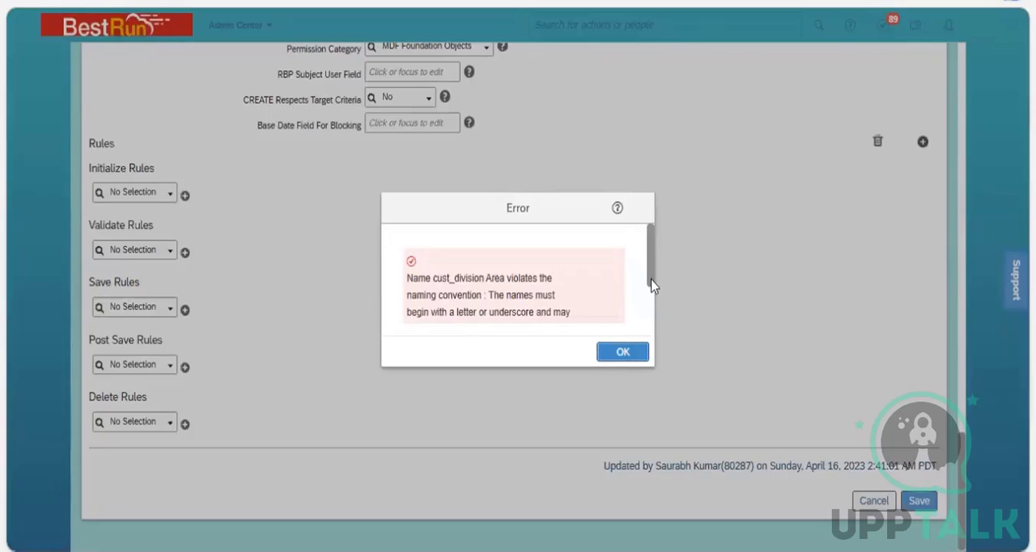
pyautogui.scroll(-2, 651, 286)
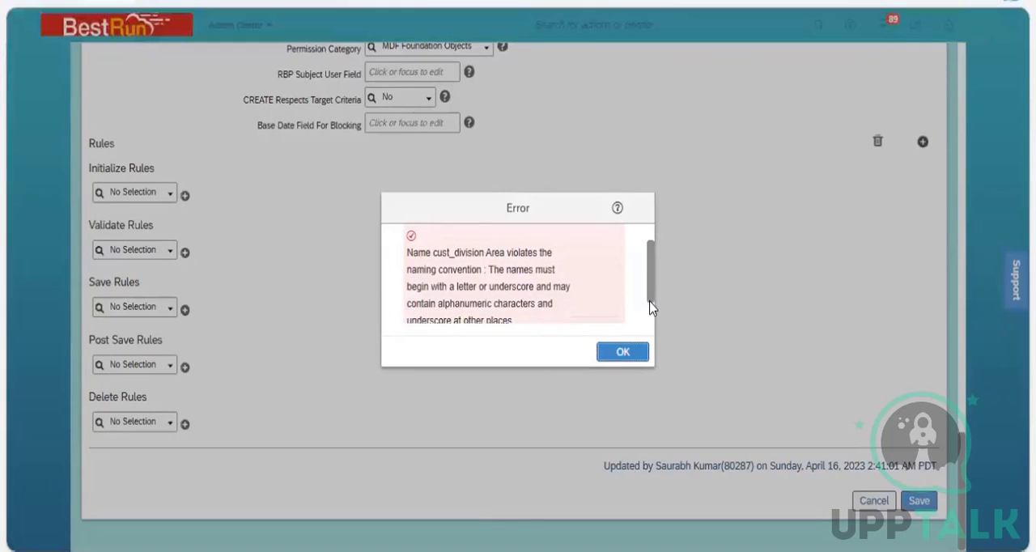
pyautogui.moveTo(650, 306); pyautogui.dragTo(651, 319)
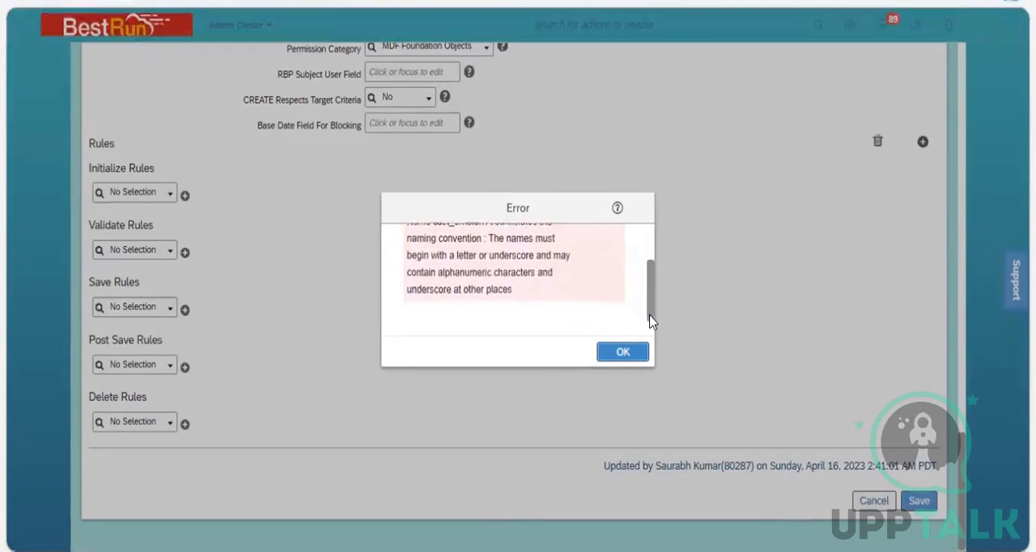
pyautogui.click(639, 356)
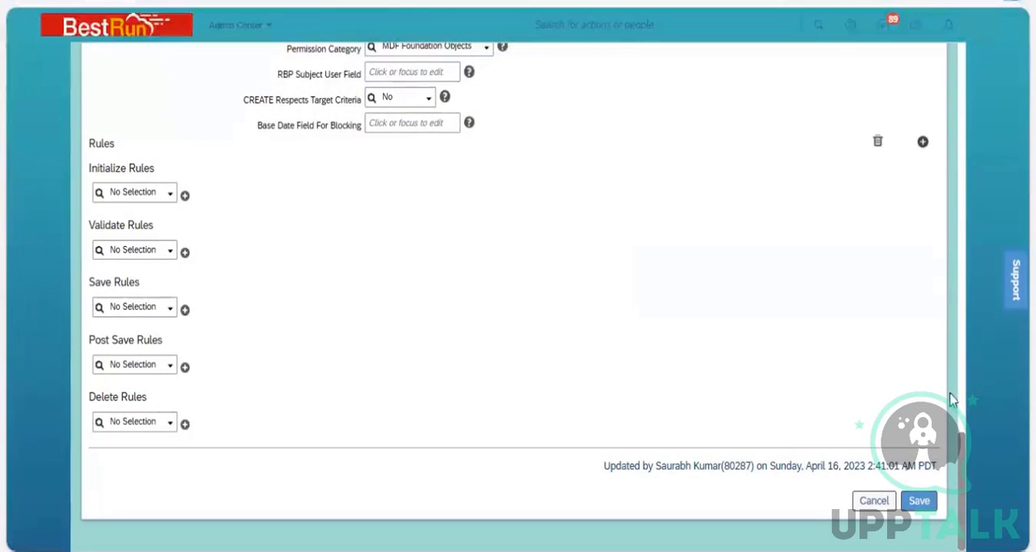
# Remove the space from the custom field's name so that it is cust_divisionArea.
pyautogui.scroll(8, 952, 372)
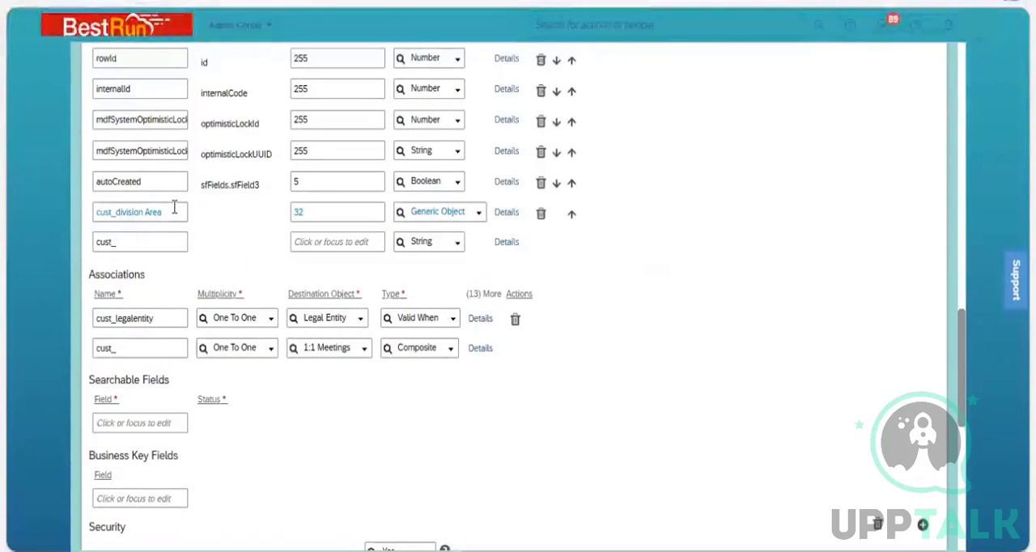
pyautogui.click(131, 214)
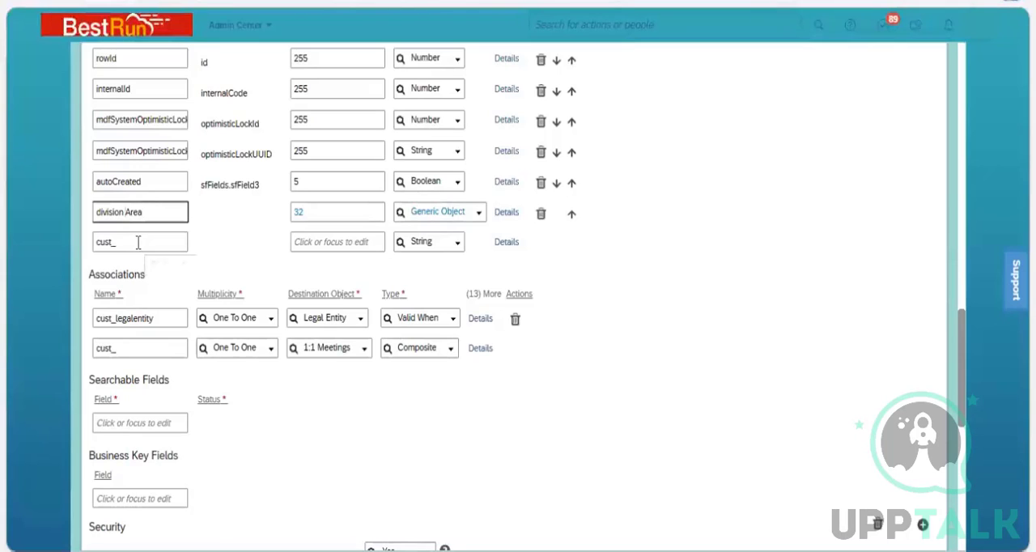
pyautogui.press('BackSpace')
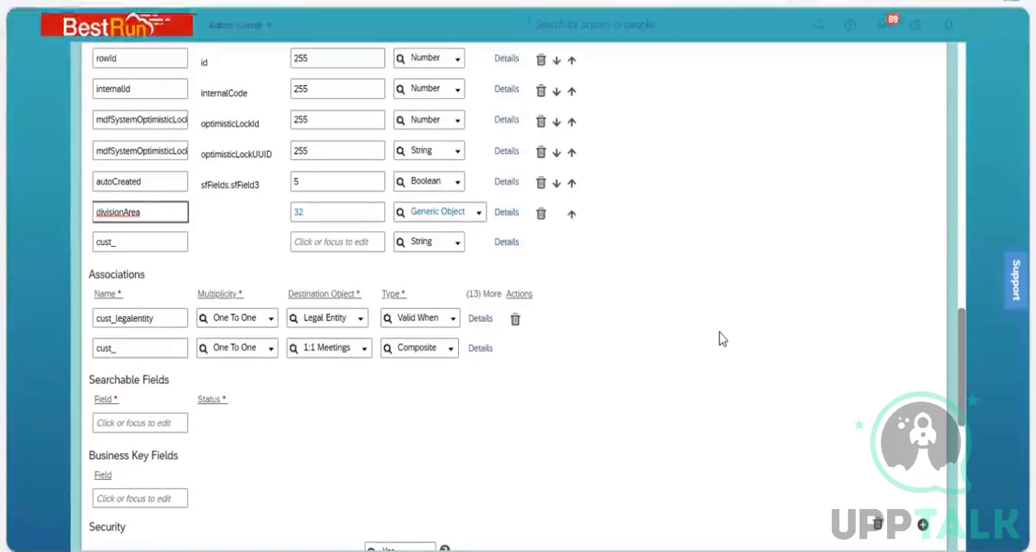
pyautogui.click(906, 404)
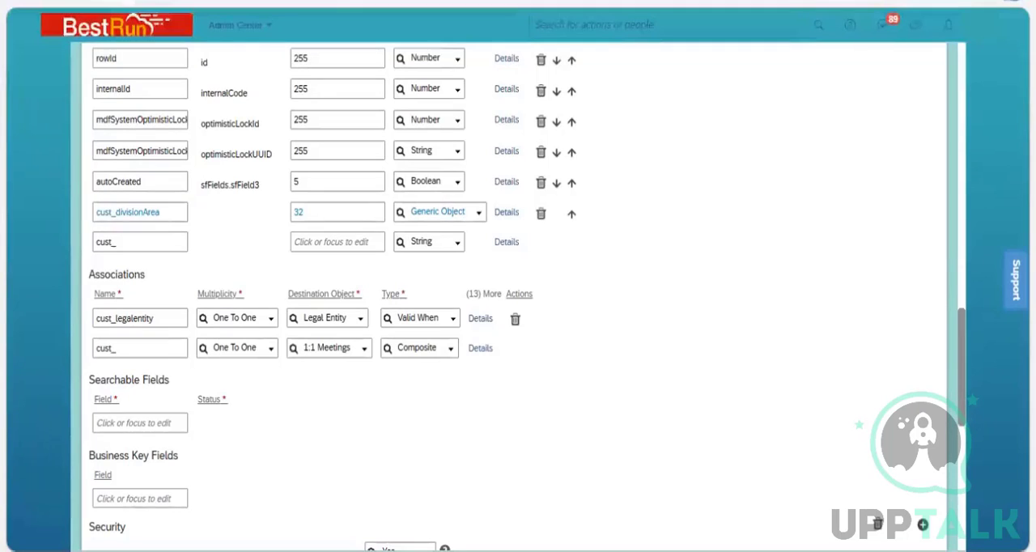
# Save the Business Unit definition and open the 3200 NGI Services record for correction to check the Division Area choices.
pyautogui.scroll(-10, 890, 365)
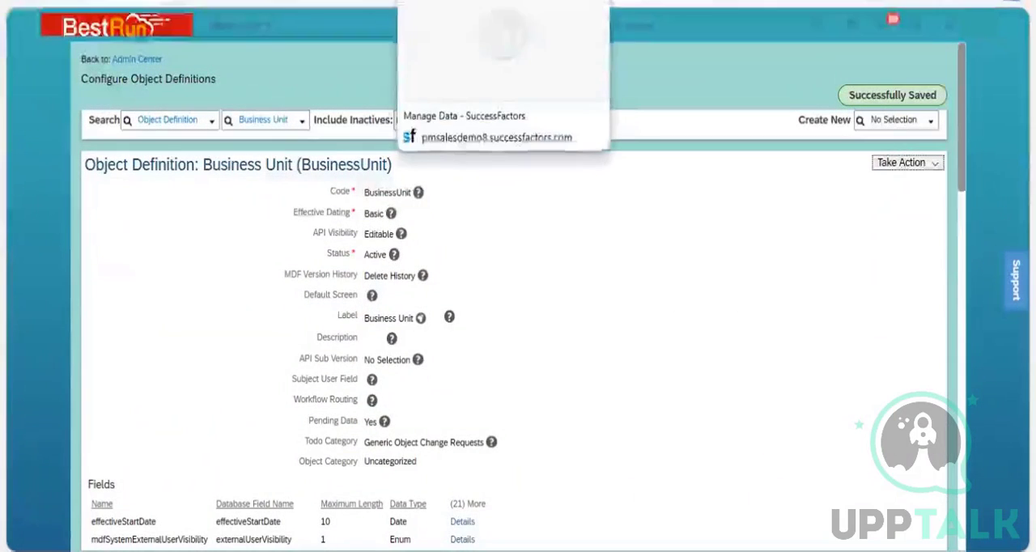
pyautogui.click(453, 0)
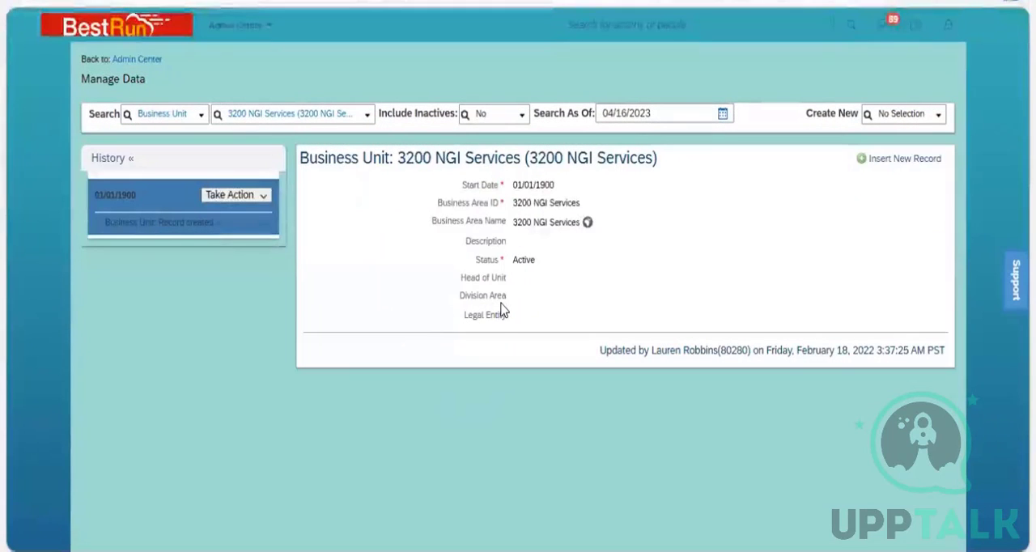
pyautogui.click(243, 195)
pyautogui.click(261, 216)
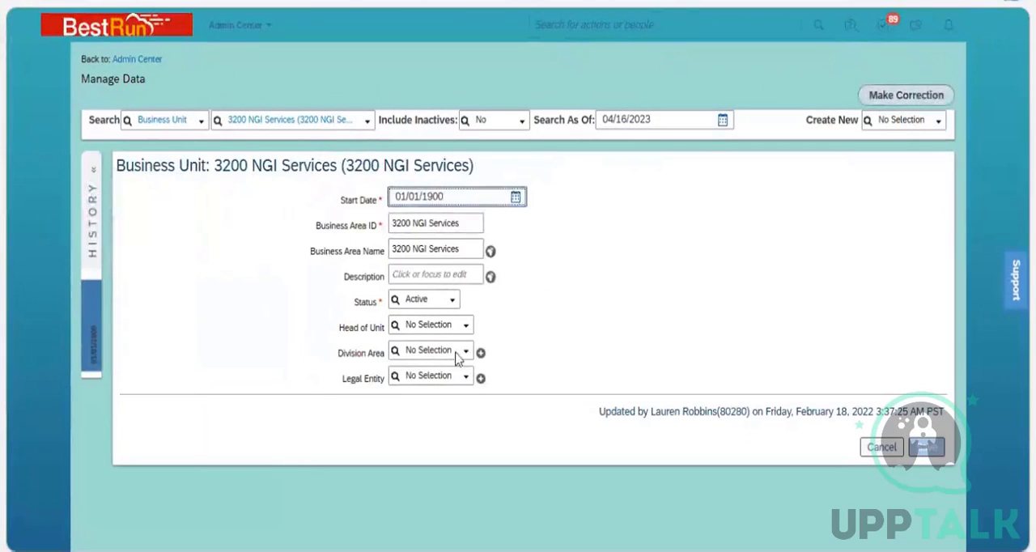
pyautogui.click(463, 359)
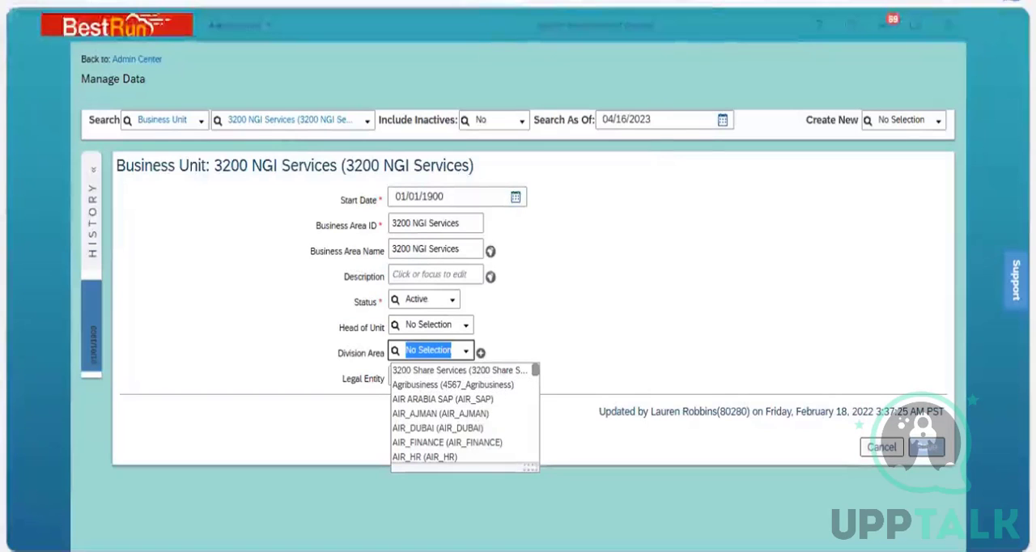
# Refresh the Manage Data page and duplicate its browser tab.
pyautogui.rightClick(478, 1)
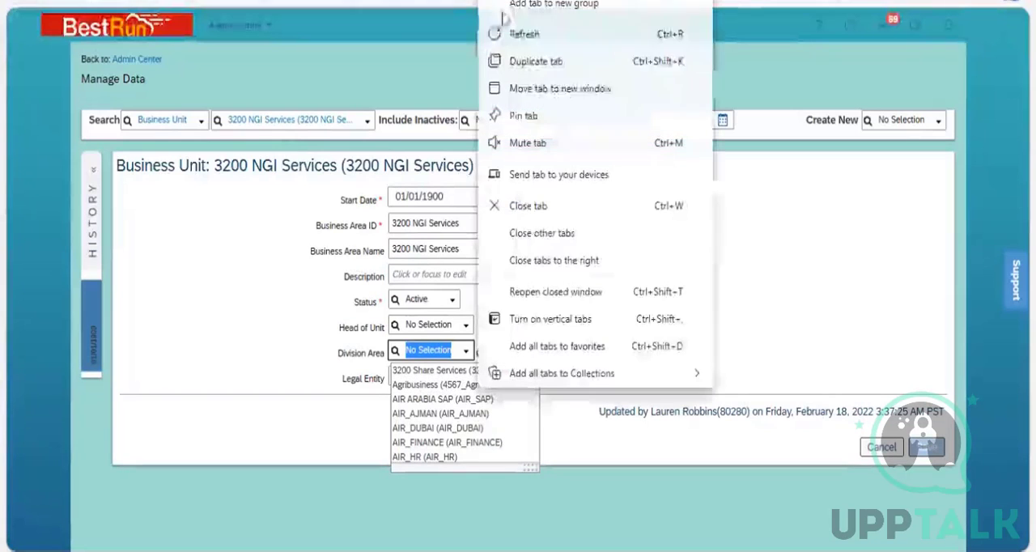
pyautogui.click(546, 34)
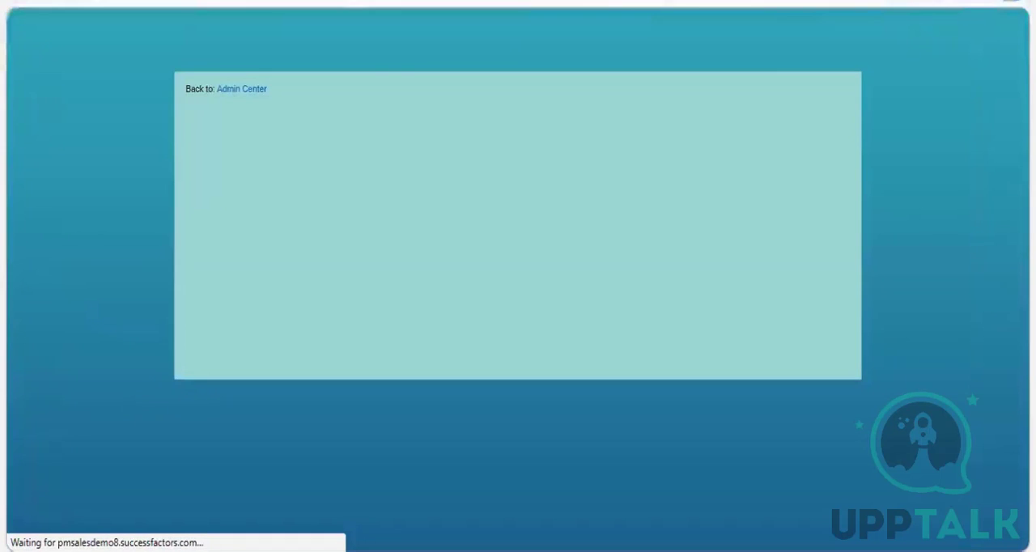
pyautogui.rightClick(527, 32)
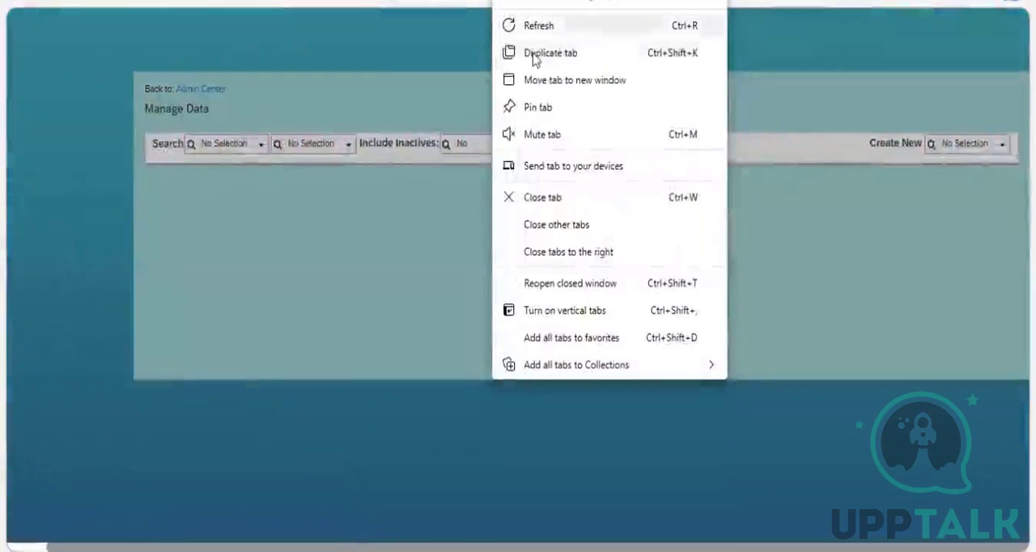
pyautogui.click(551, 53)
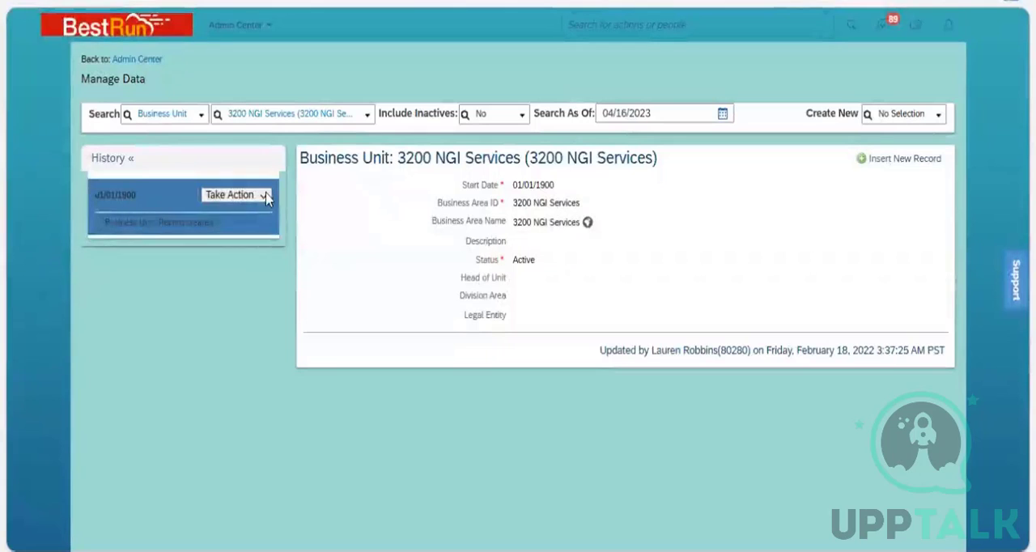
# Start a correction of the 3200 NGI Services business unit and set its Division Area to 3200 Share Services.
pyautogui.click(263, 196)
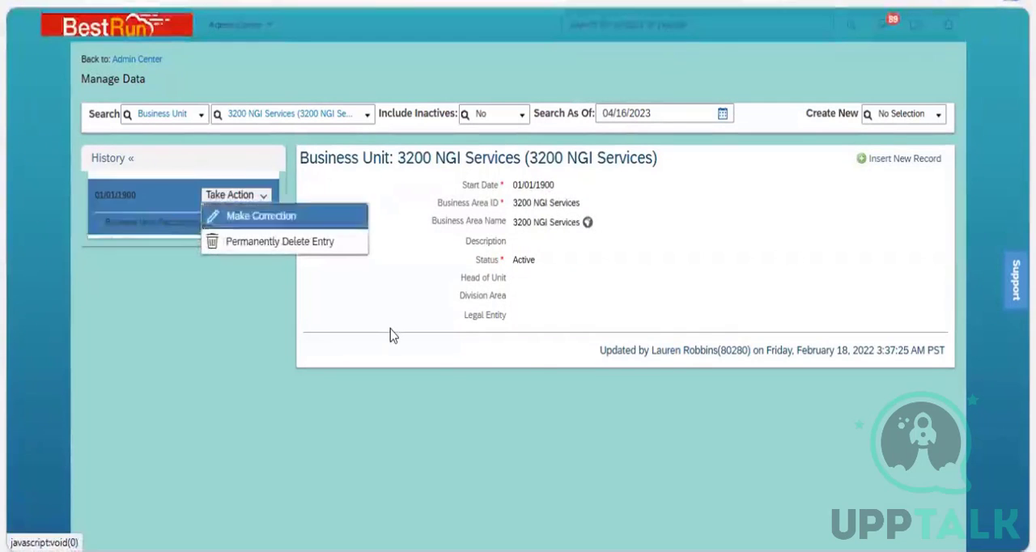
pyautogui.click(261, 214)
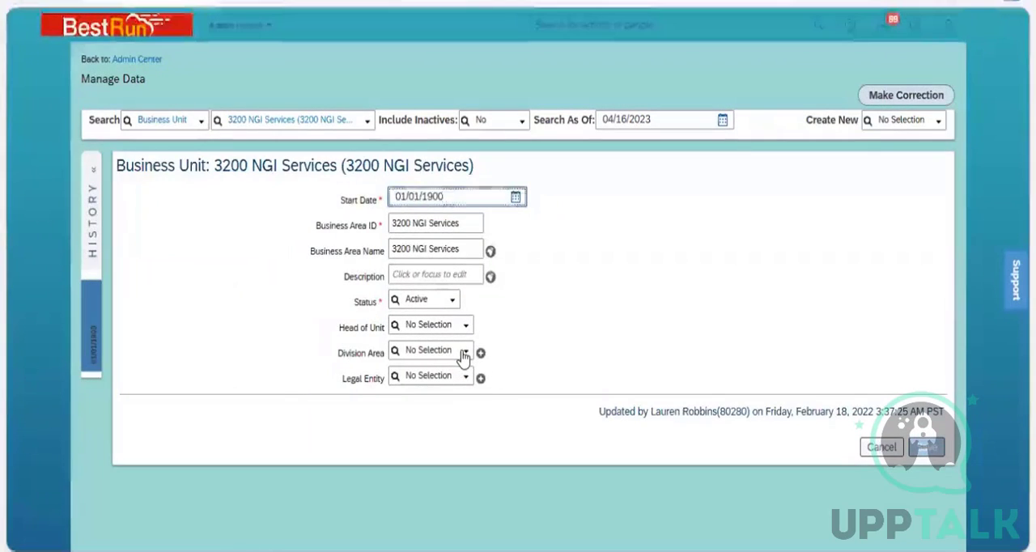
pyautogui.click(463, 356)
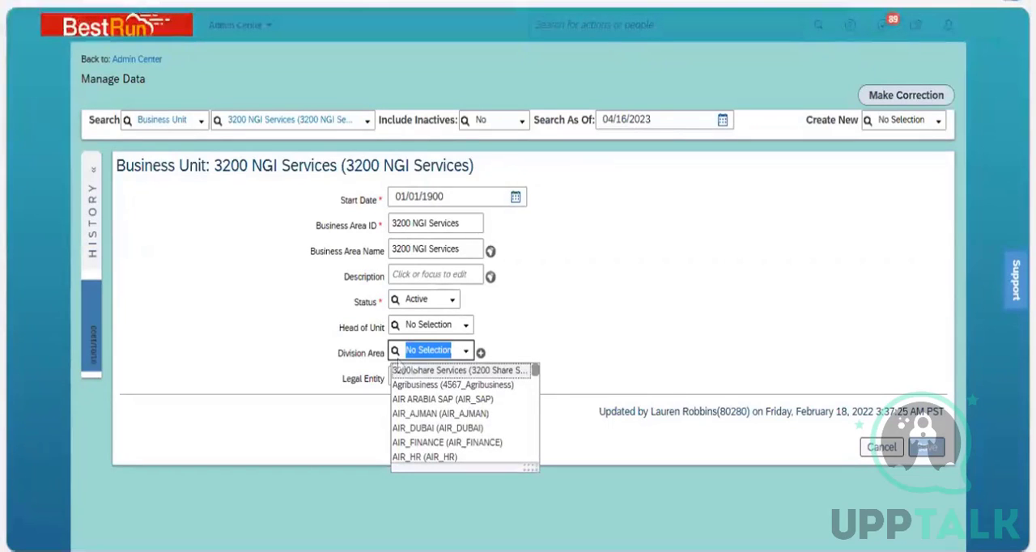
pyautogui.click(463, 370)
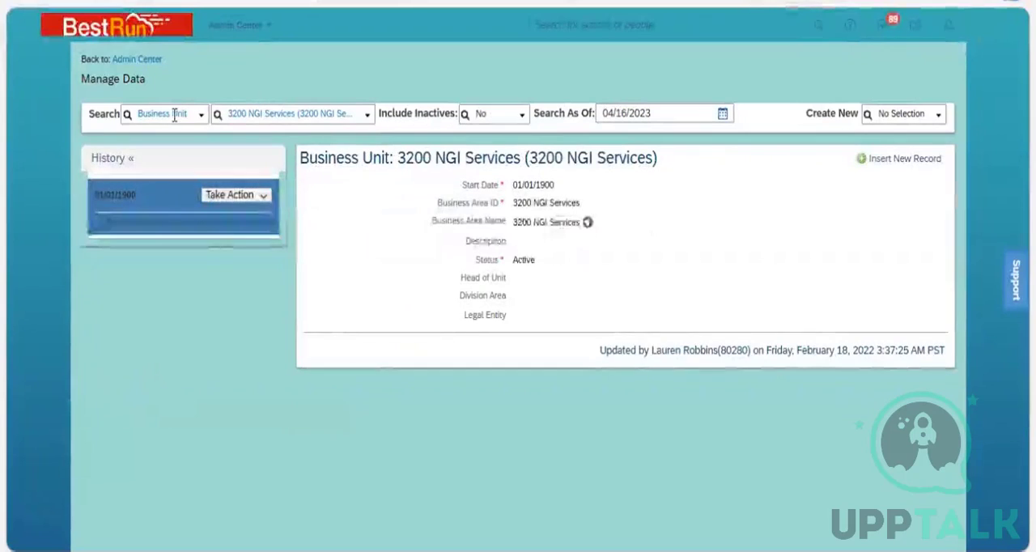
# In the other Manage Data tab, look up the 3200 Share Services record of the Division object.
pyautogui.click(174, 115)
pyautogui.write('div')
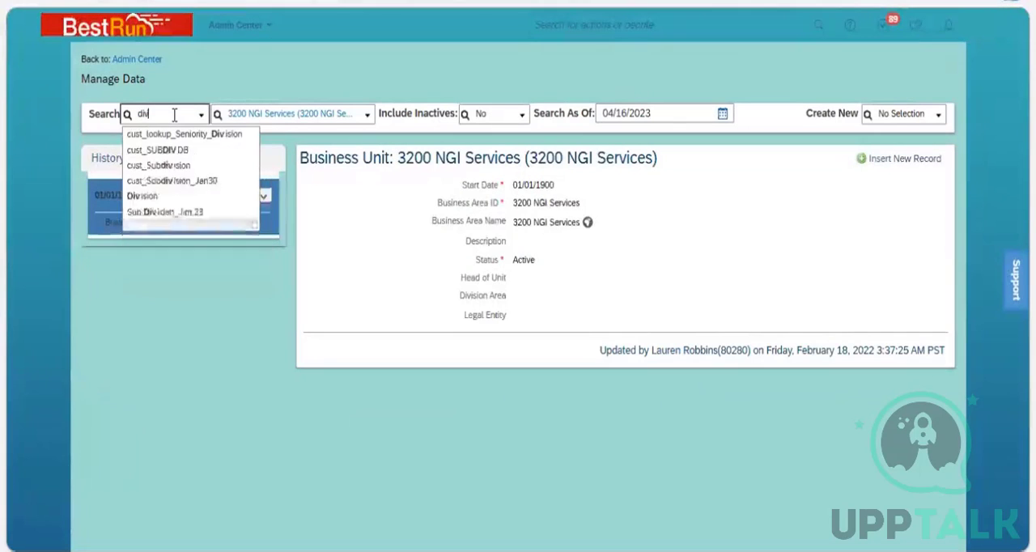
pyautogui.write('ision')
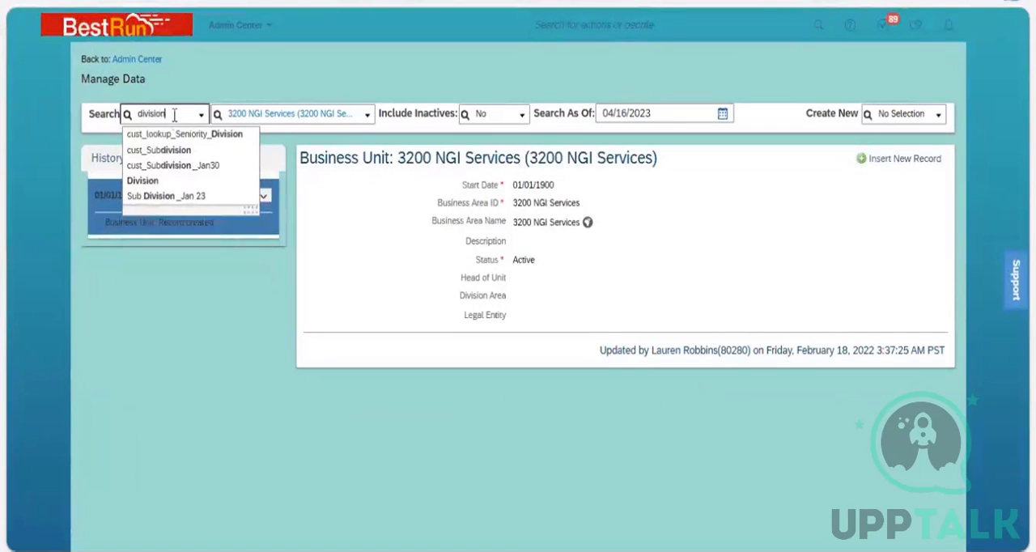
pyautogui.click(162, 182)
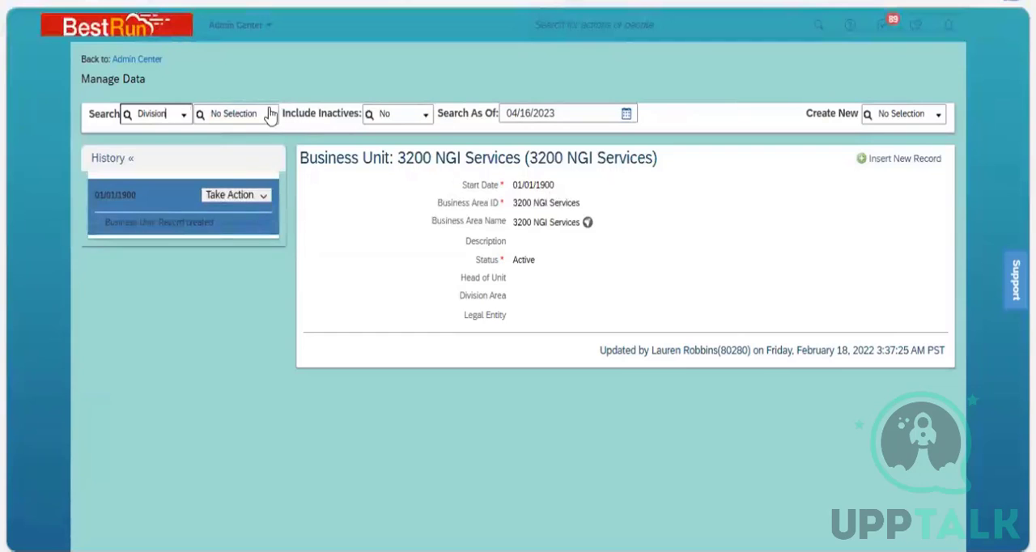
pyautogui.click(270, 115)
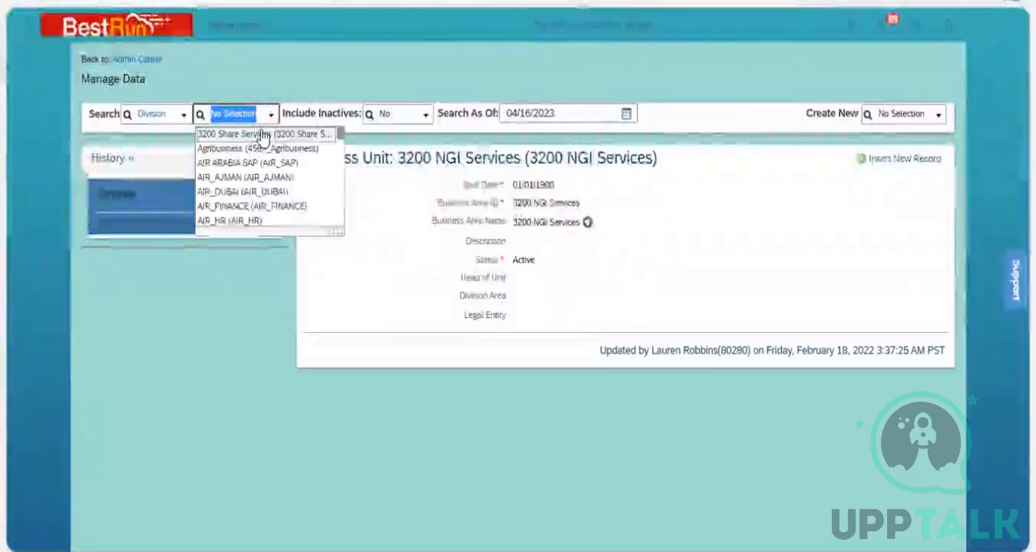
pyautogui.click(260, 135)
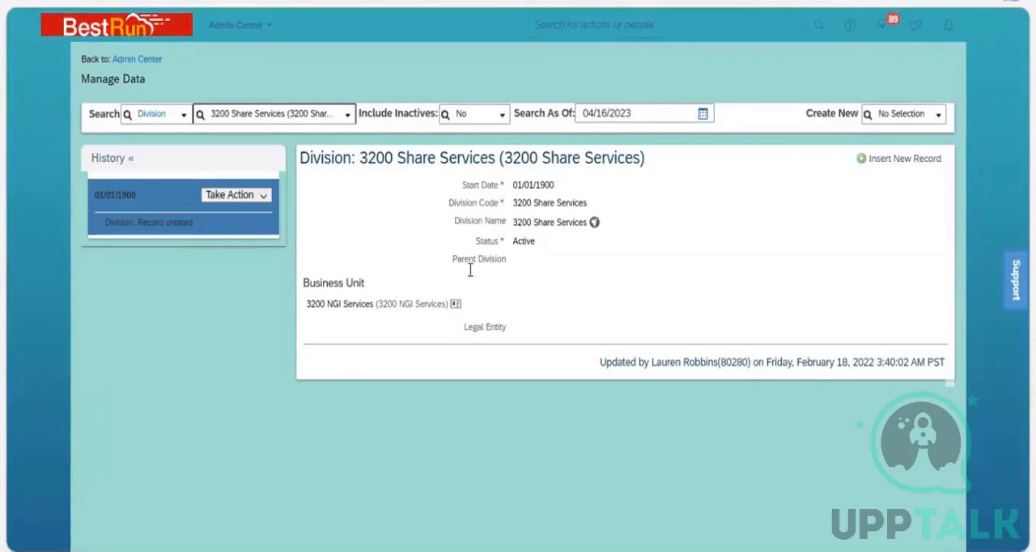
# Check the division's linked business unit, and view the 3200 Share Services details from the business unit's Division Area field.
pyautogui.click(455, 303)
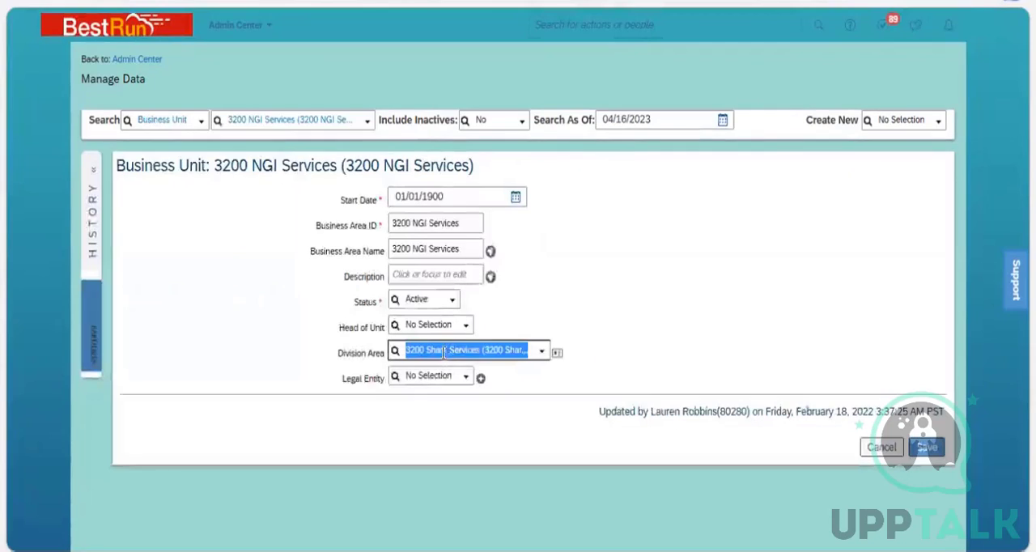
pyautogui.click(557, 353)
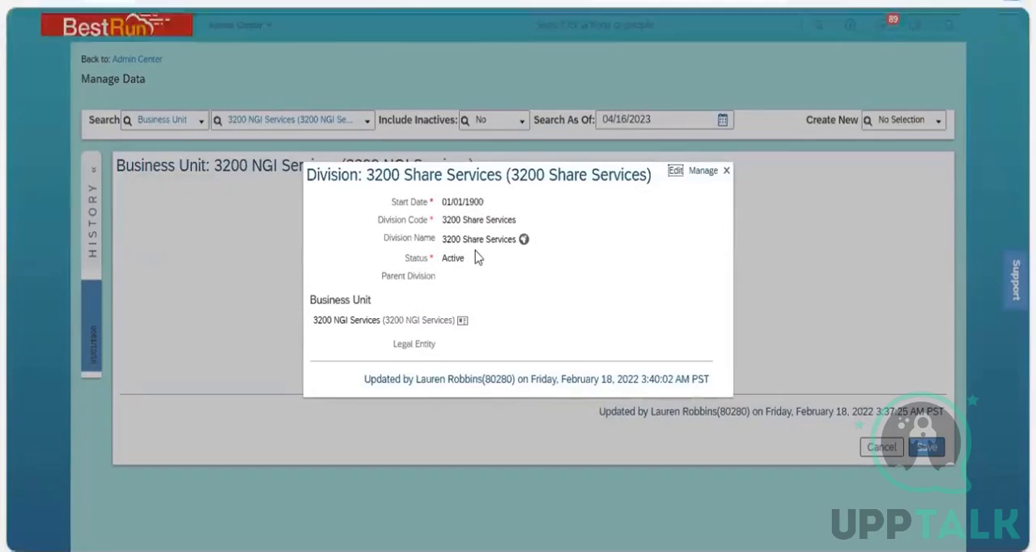
pyautogui.click(726, 172)
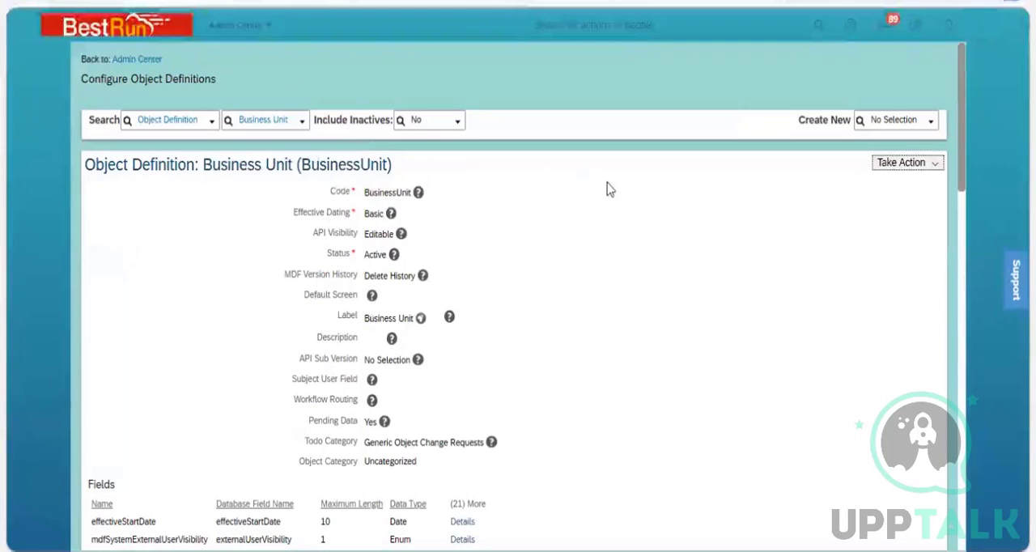
# Open the Business Unit object definition for correction and try to delete the cust_divisionArea field.
pyautogui.click(933, 166)
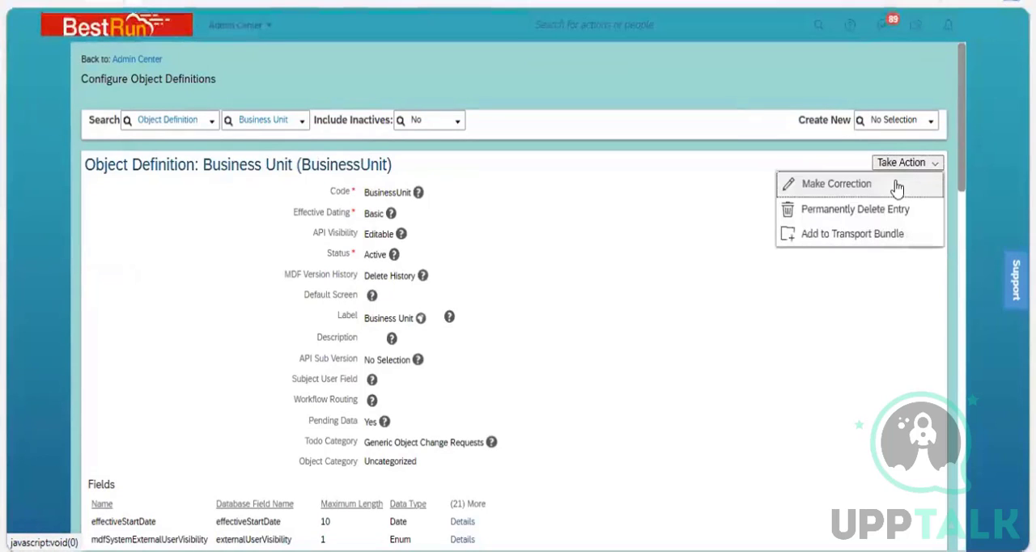
pyautogui.click(897, 188)
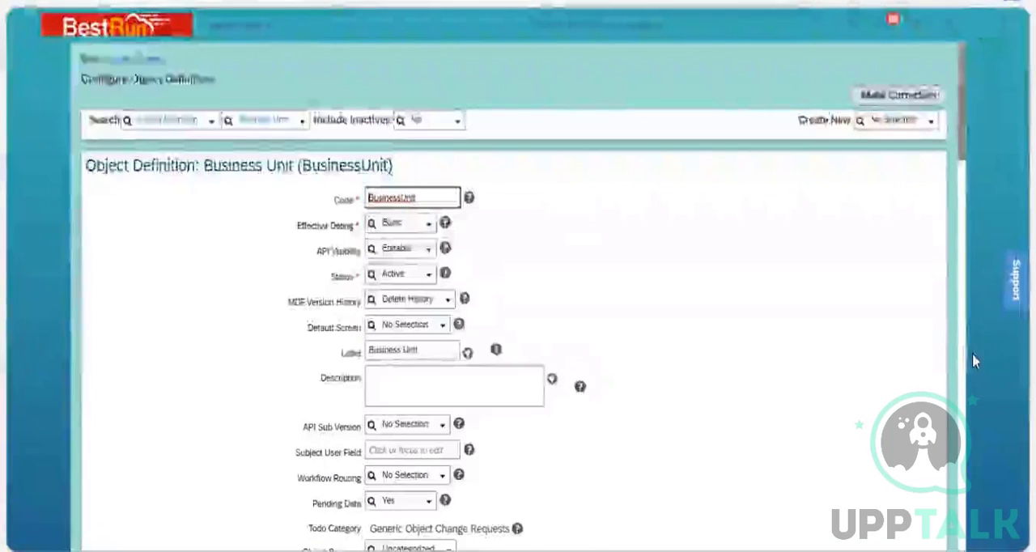
pyautogui.scroll(-15, 972, 353)
pyautogui.scroll(3, 961, 389)
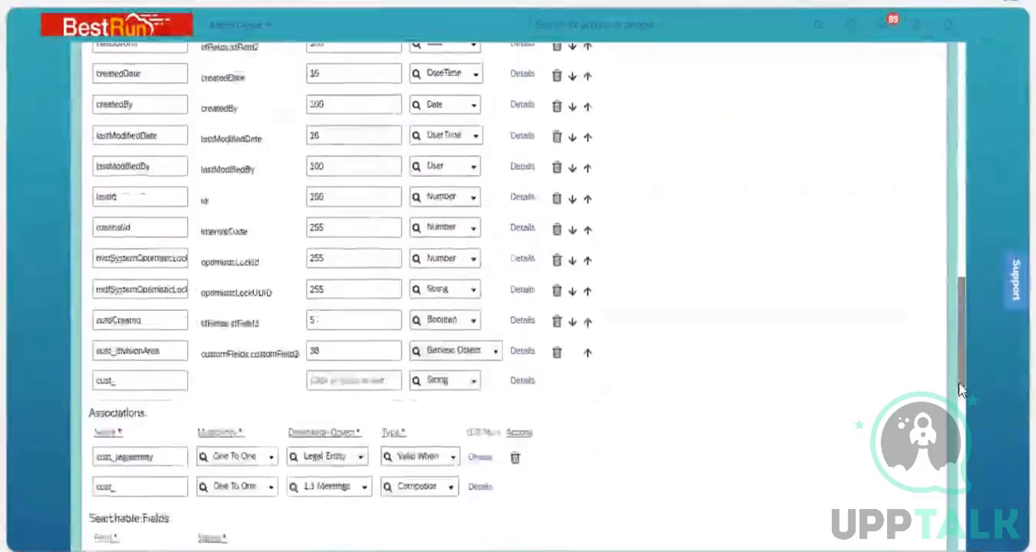
pyautogui.scroll(-2, 186, 389)
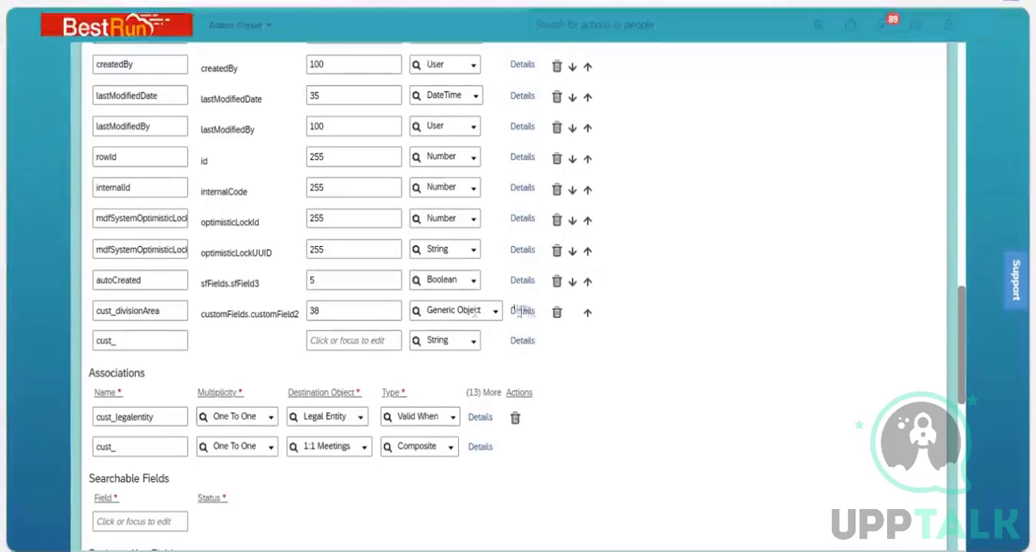
pyautogui.click(557, 315)
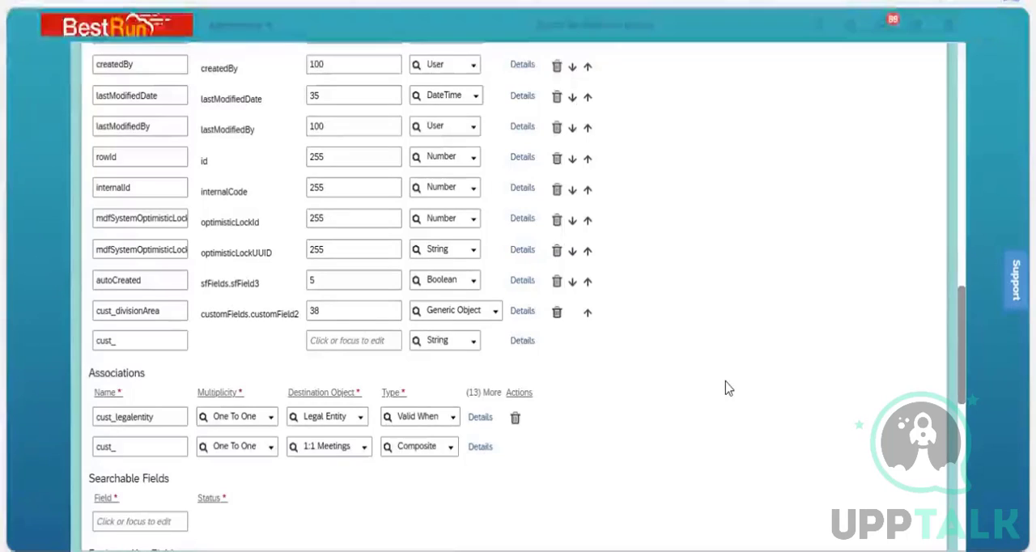
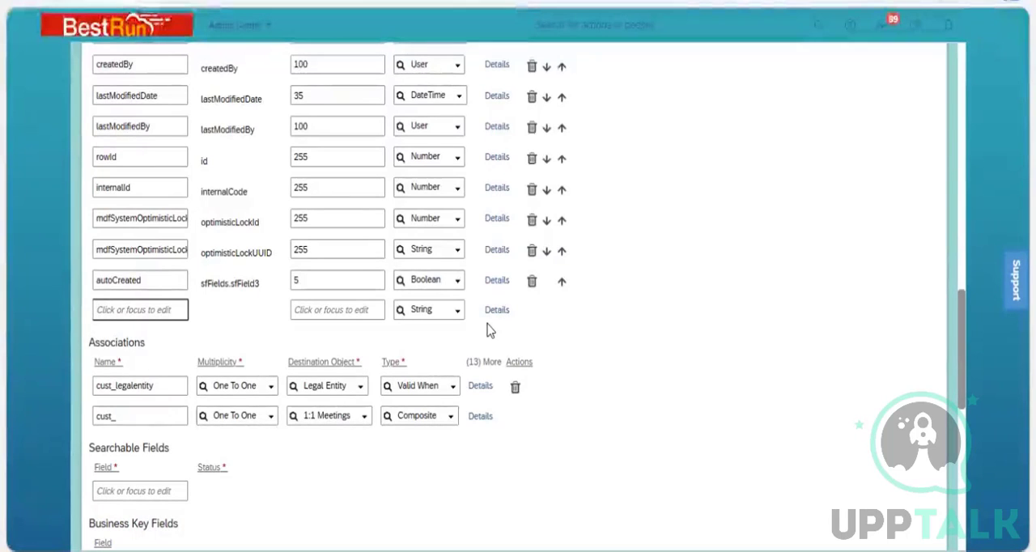
# Give the empty field row of the Business Unit definition the data type Foundation Object and check its Valid Values Source setting.
pyautogui.click(458, 315)
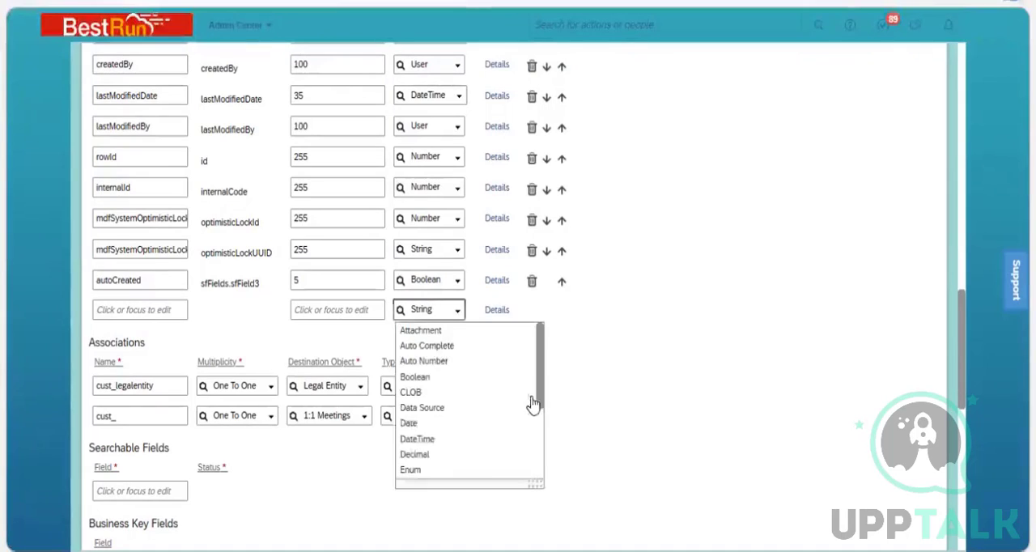
pyautogui.moveTo(542, 395); pyautogui.dragTo(541, 433)
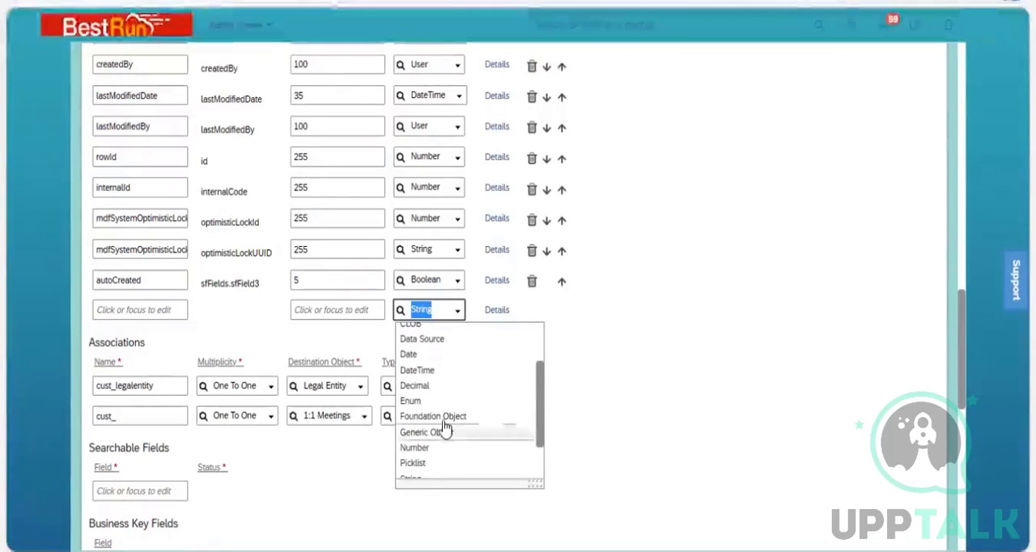
pyautogui.click(444, 416)
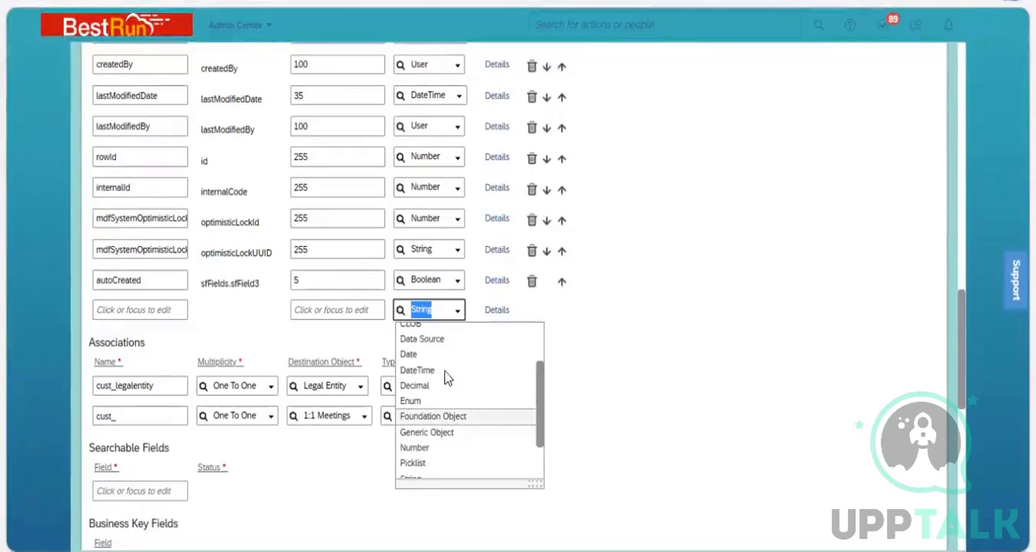
pyautogui.click(515, 312)
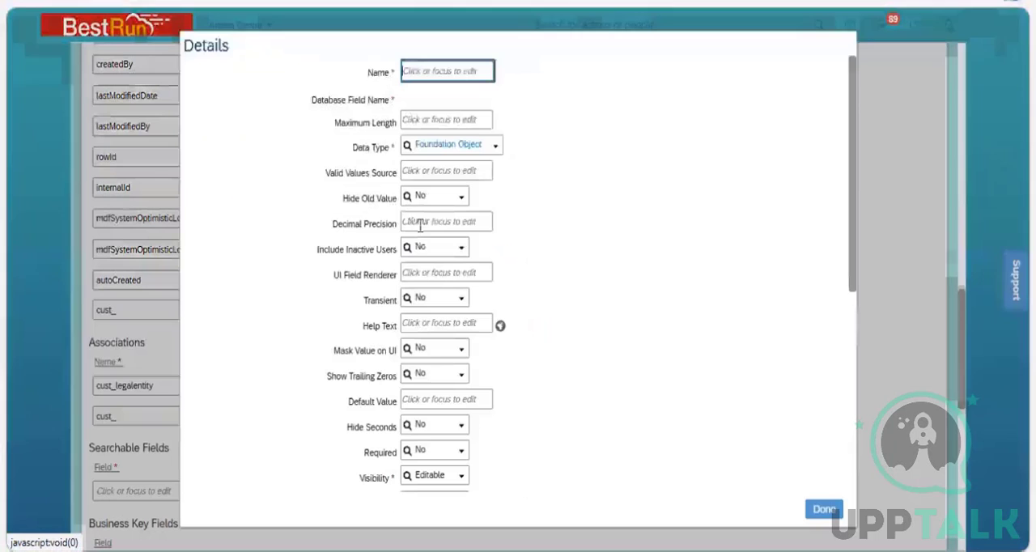
pyautogui.click(421, 173)
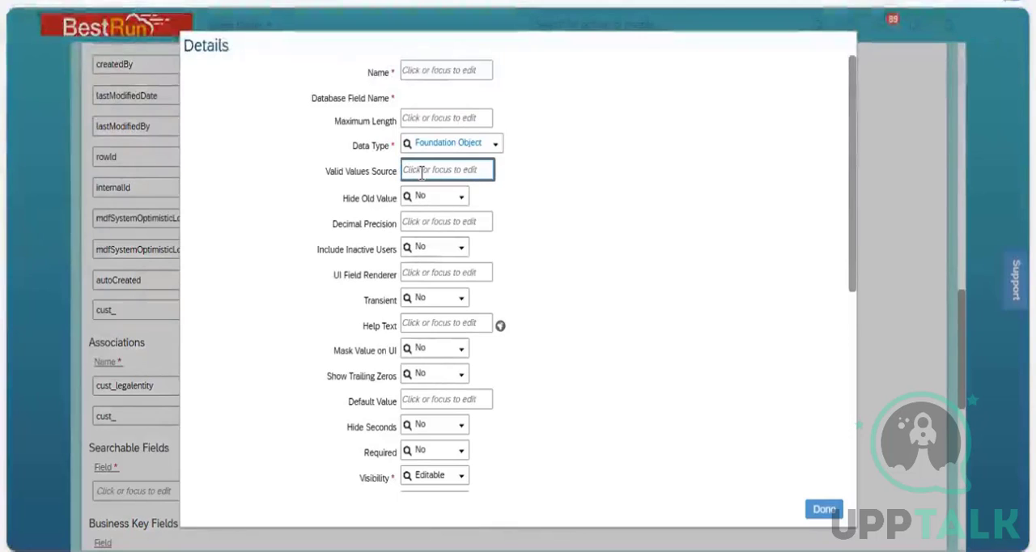
pyautogui.click(822, 509)
# Name the new foundation object field Locationarea and set its maximum length to 32.
pyautogui.click(103, 314)
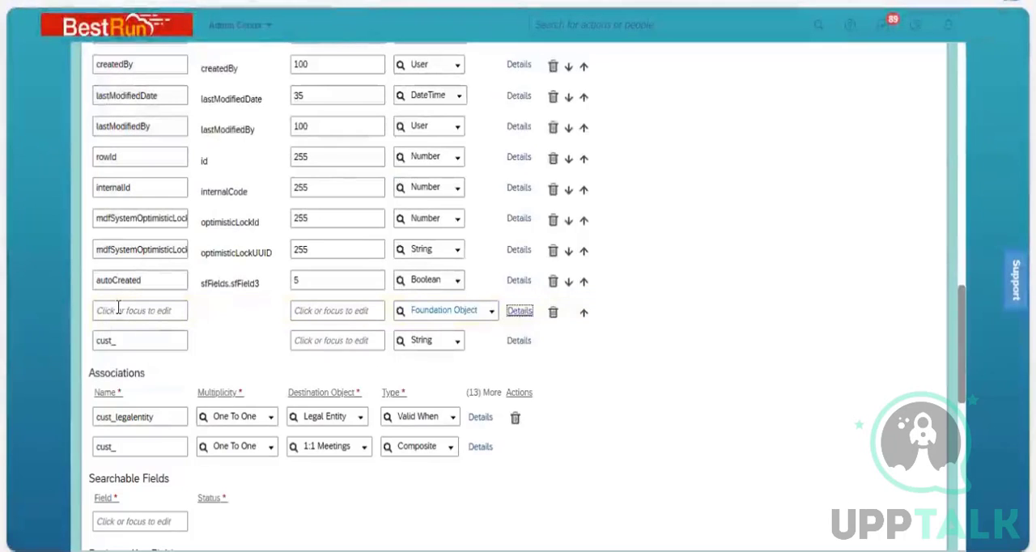
pyautogui.write('LO')
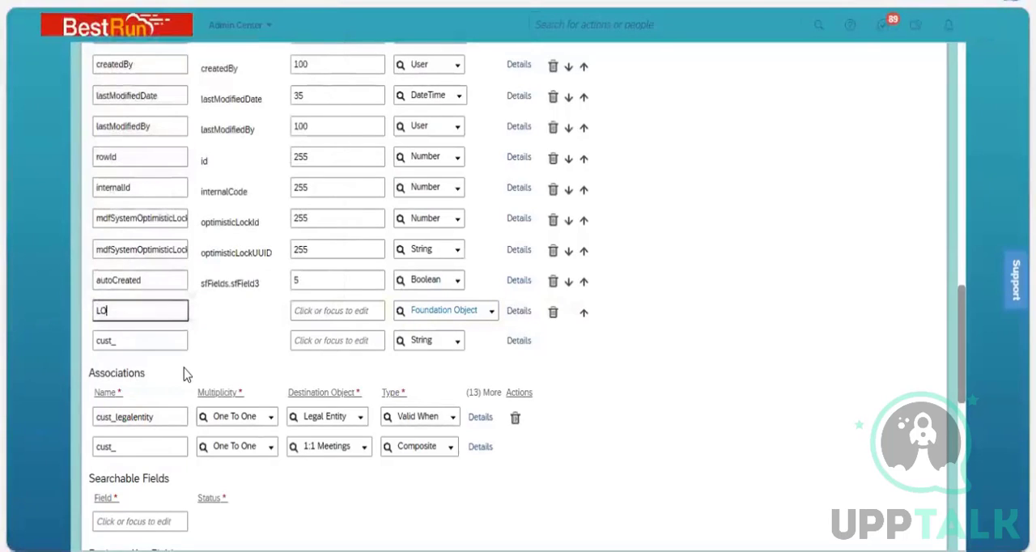
pyautogui.write('cation ')
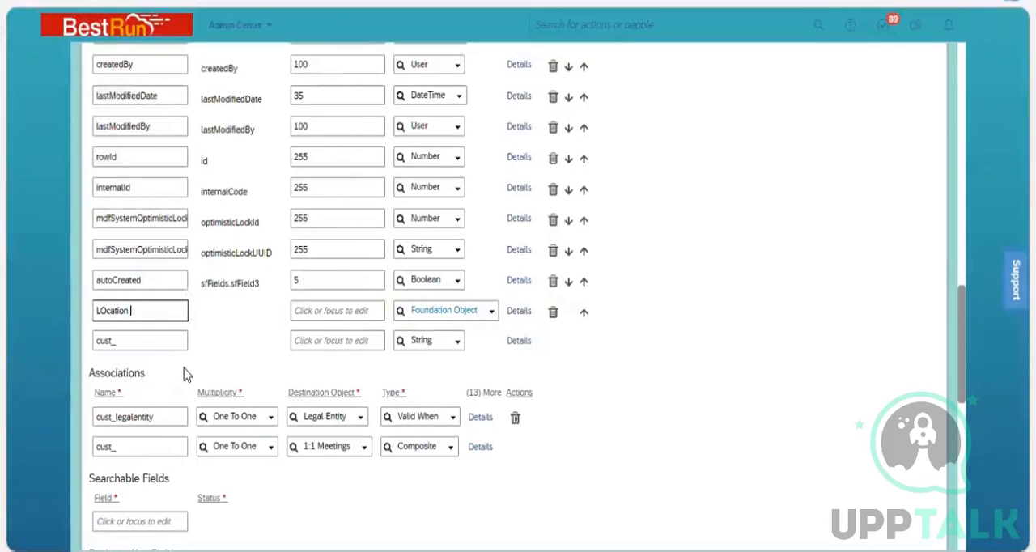
pyautogui.write('Area')
pyautogui.press('BackSpace')
pyautogui.press('BackSpace')
pyautogui.press('BackSpace')
pyautogui.press('BackSpace')
pyautogui.press('BackSpace')
pyautogui.press('BackSpace')
pyautogui.press('BackSpace')
pyautogui.press('BackSpace')
pyautogui.press('BackSpace')
pyautogui.press('BackSpace')
pyautogui.press('BackSpace')
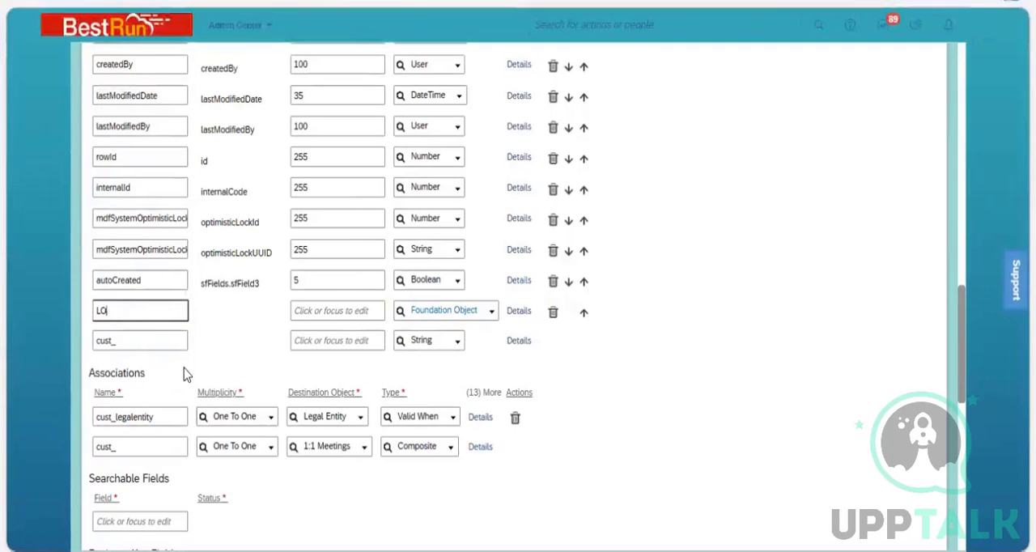
pyautogui.press('BackSpace')
pyautogui.write('ocat')
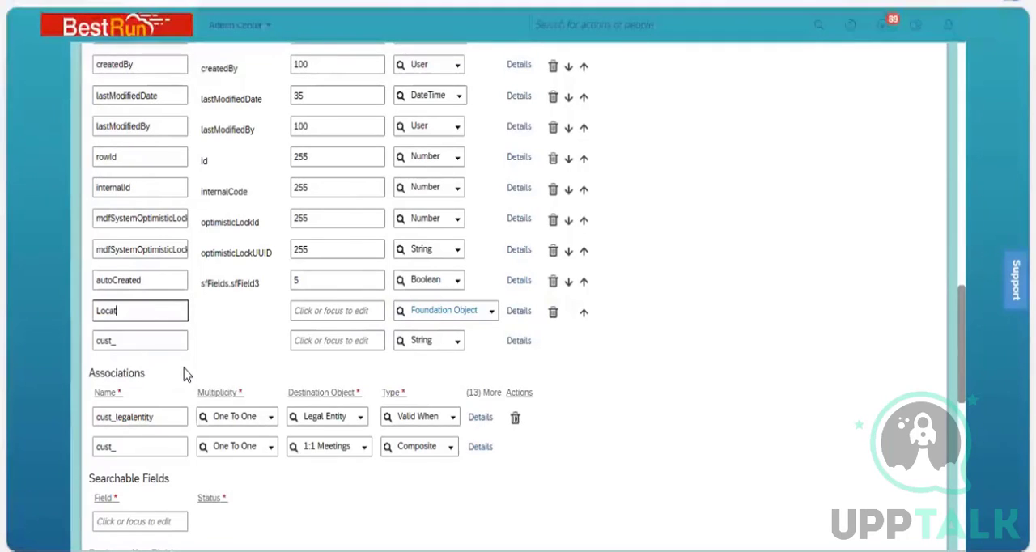
pyautogui.write('ionarea')
pyautogui.click(332, 310)
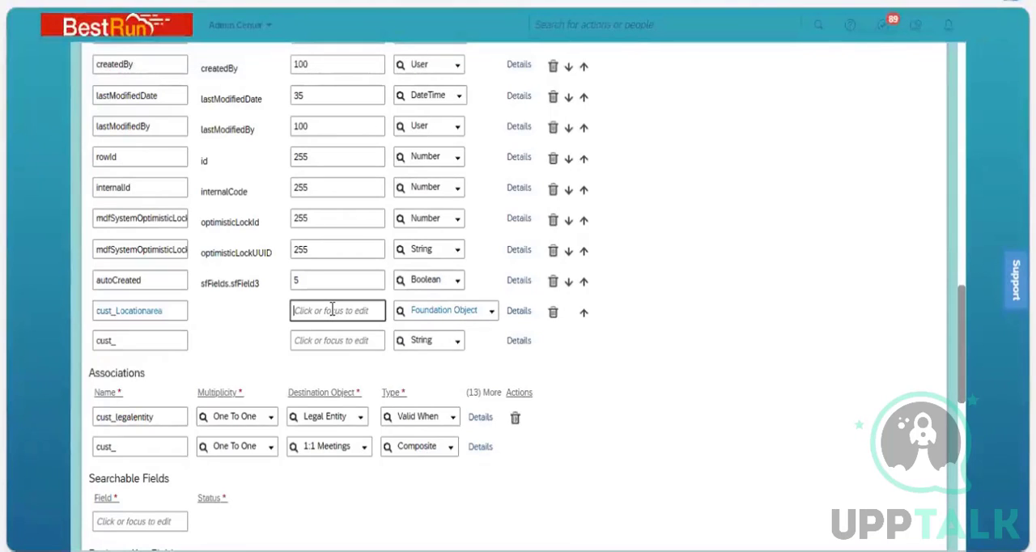
pyautogui.write('32')
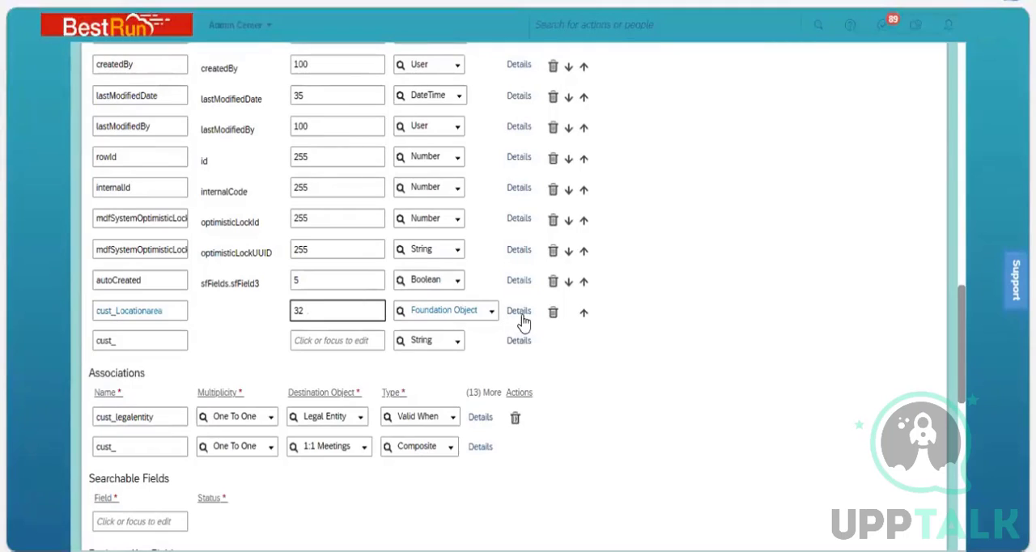
# In the details of the cust_Locationarea field, set the label to Location Area.
pyautogui.click(521, 314)
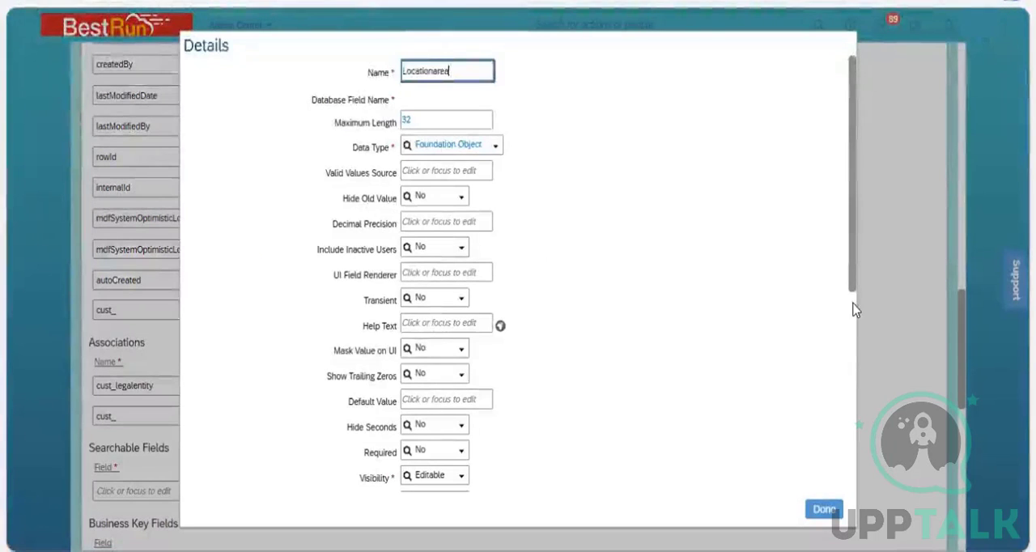
pyautogui.moveTo(851, 305); pyautogui.dragTo(844, 354)
pyautogui.scroll(-3, 844, 354)
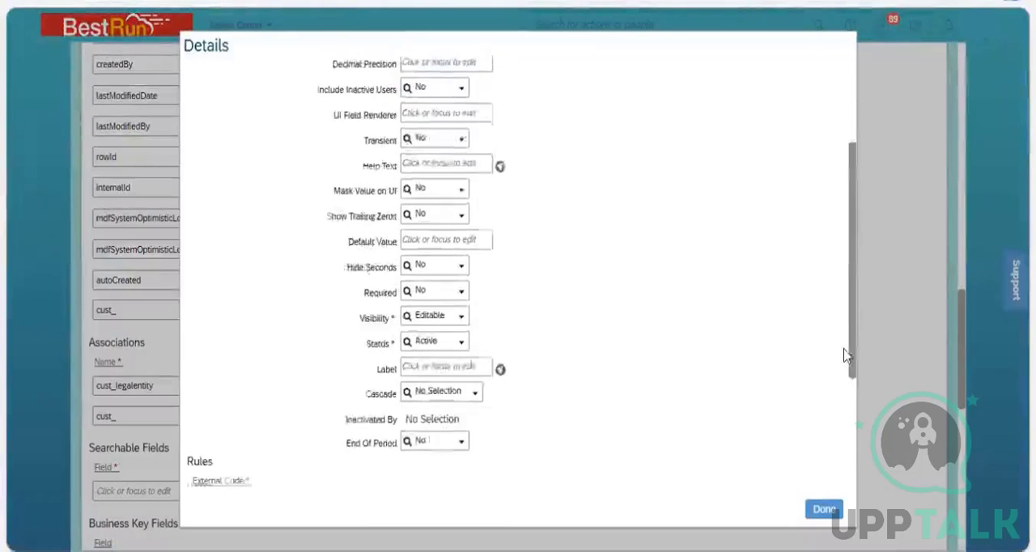
pyautogui.click(419, 353)
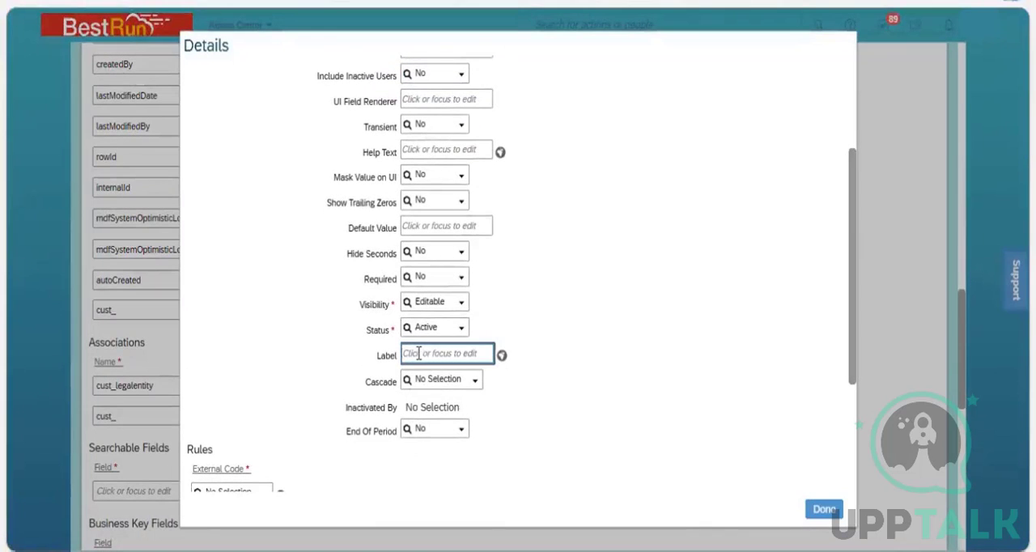
pyautogui.write('Location')
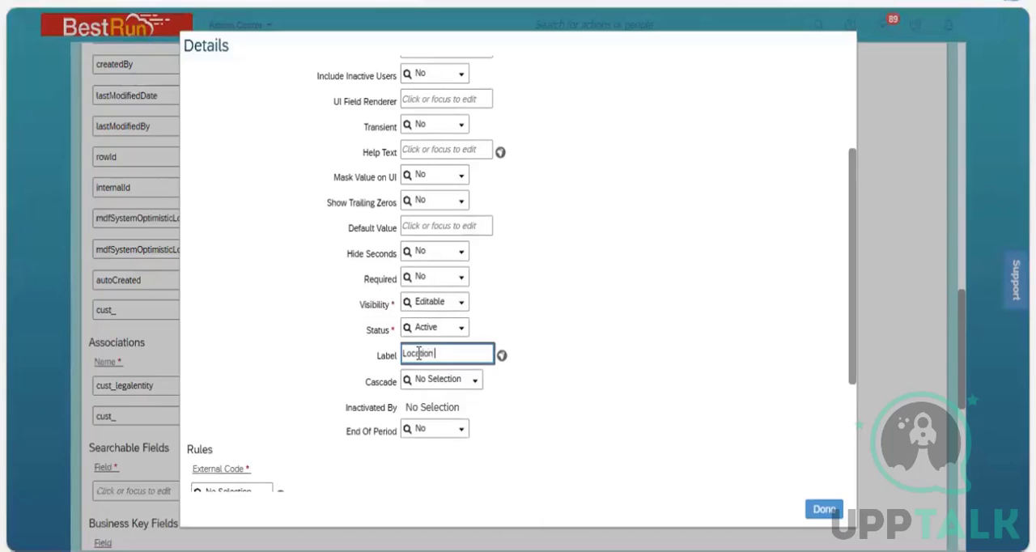
pyautogui.write(' Area')
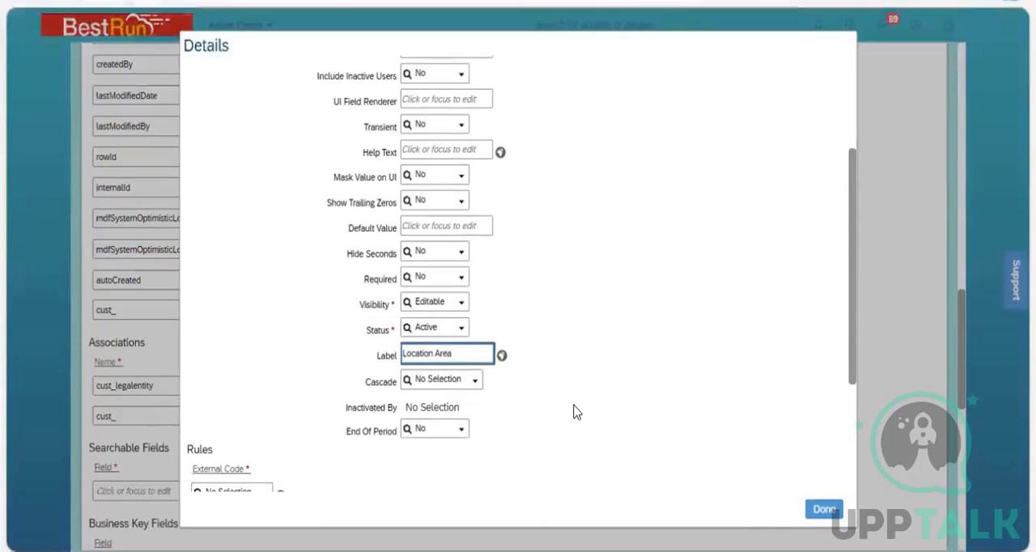
pyautogui.click(823, 509)
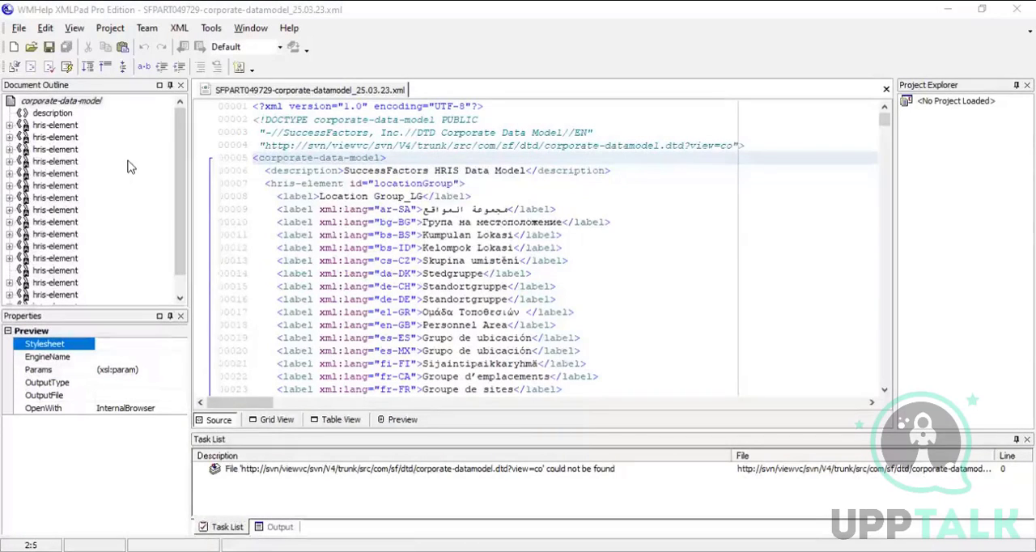
# Switch to XMLPad and find the location hris-element in the corporate data model to check its id.
pyautogui.click(62, 150)
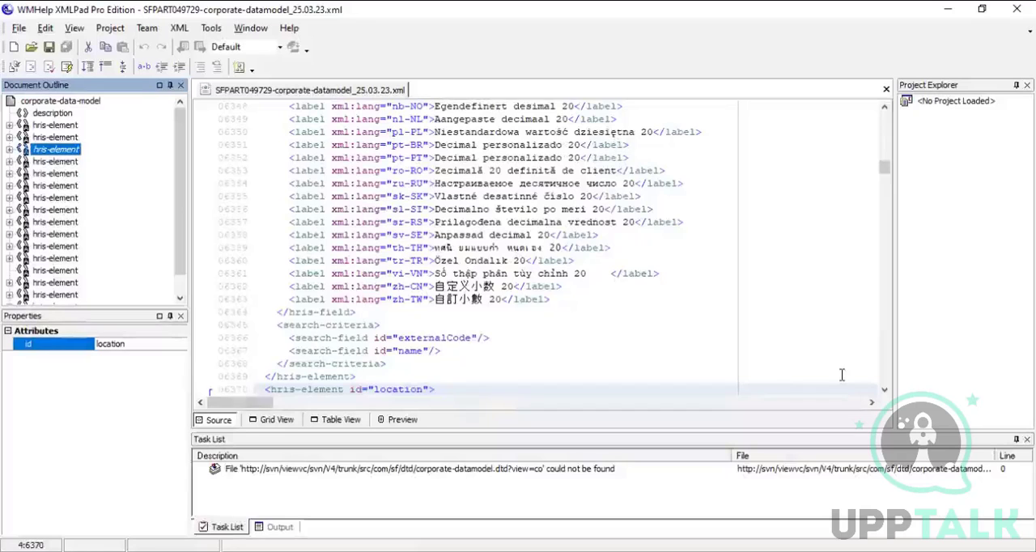
pyautogui.click(885, 391)
pyautogui.click(885, 391)
pyautogui.click(885, 391)
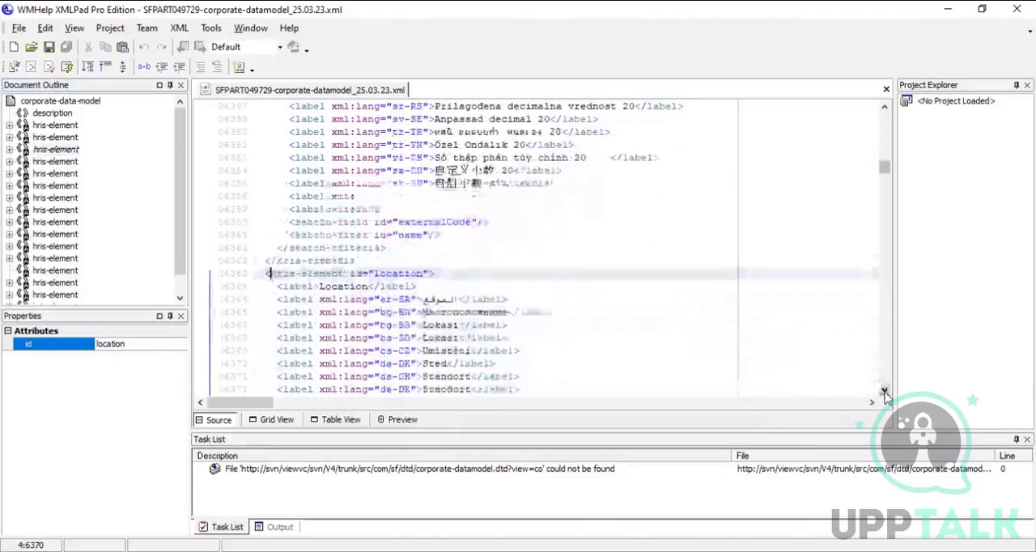
pyautogui.click(884, 391)
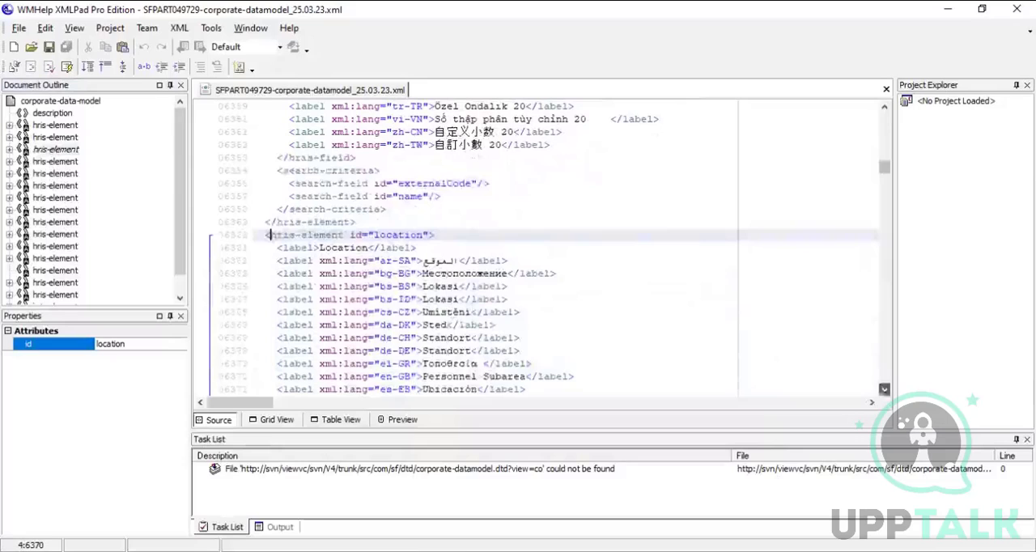
pyautogui.click(375, 234)
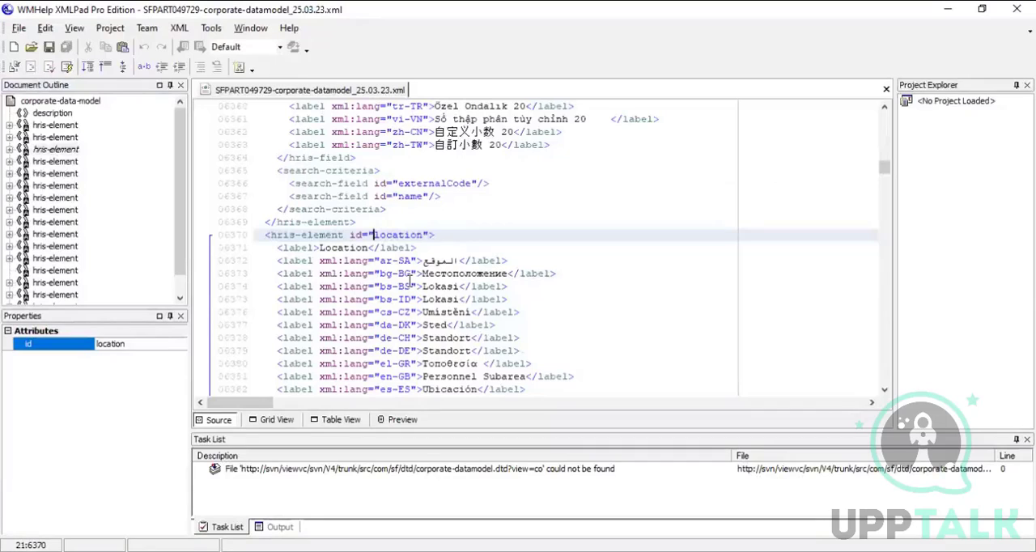
pyautogui.hotkey('shift', 'Right')
pyautogui.hotkey('shift', 'Right')
pyautogui.hotkey('shift', 'Right')
pyautogui.hotkey('shift', 'Right')
pyautogui.hotkey('shift', 'Right')
pyautogui.hotkey('shift', 'Right')
pyautogui.hotkey('shift', 'Right')
pyautogui.hotkey('shift', 'Right')
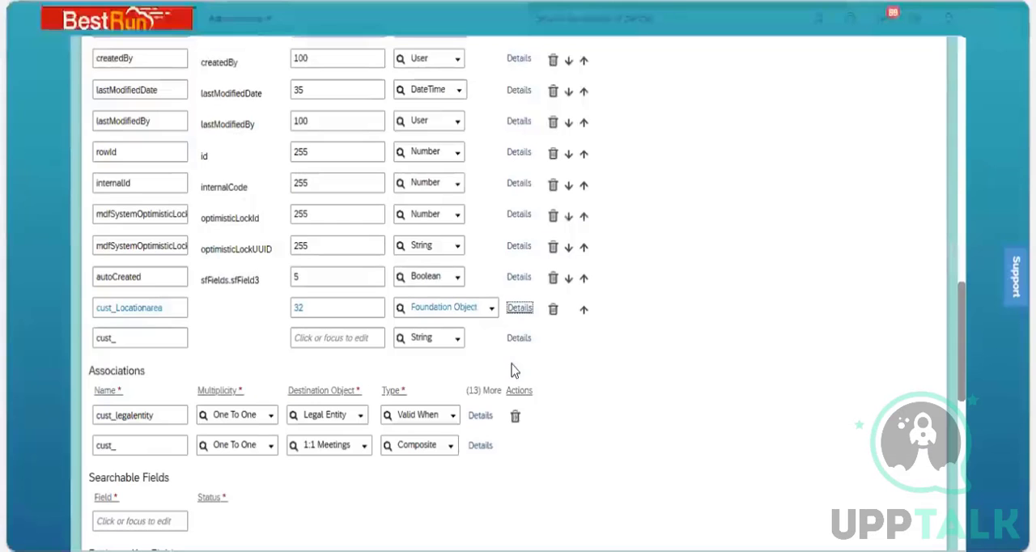
# Back in the object definition, set the Valid Values Source of cust_Locationarea to location and save the Business Unit definition.
pyautogui.click(519, 310)
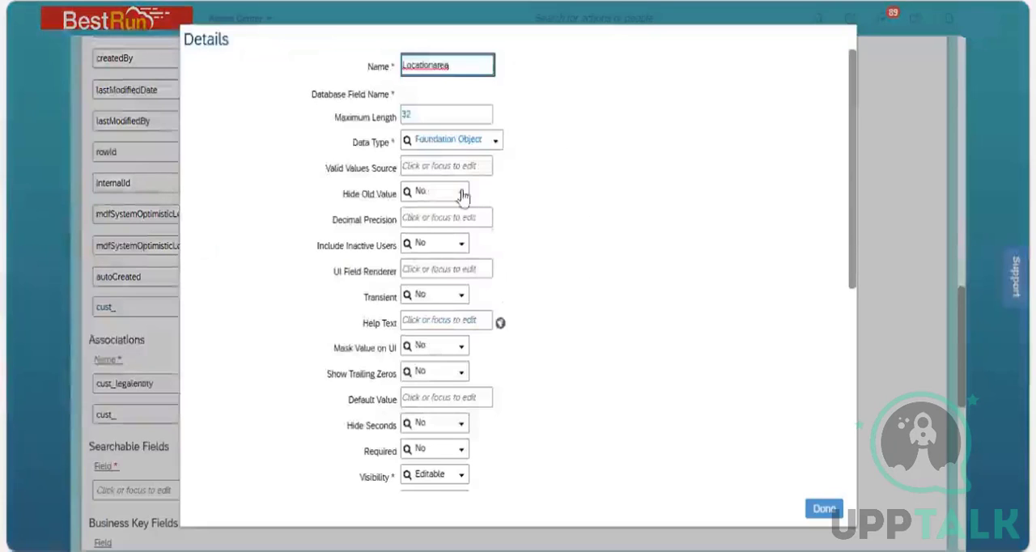
pyautogui.click(438, 166)
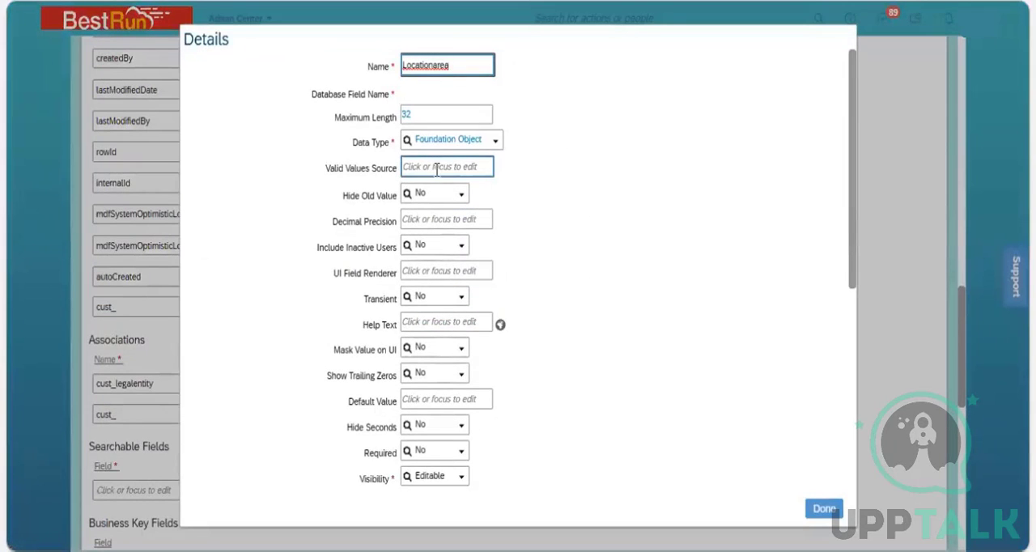
pyautogui.write('location')
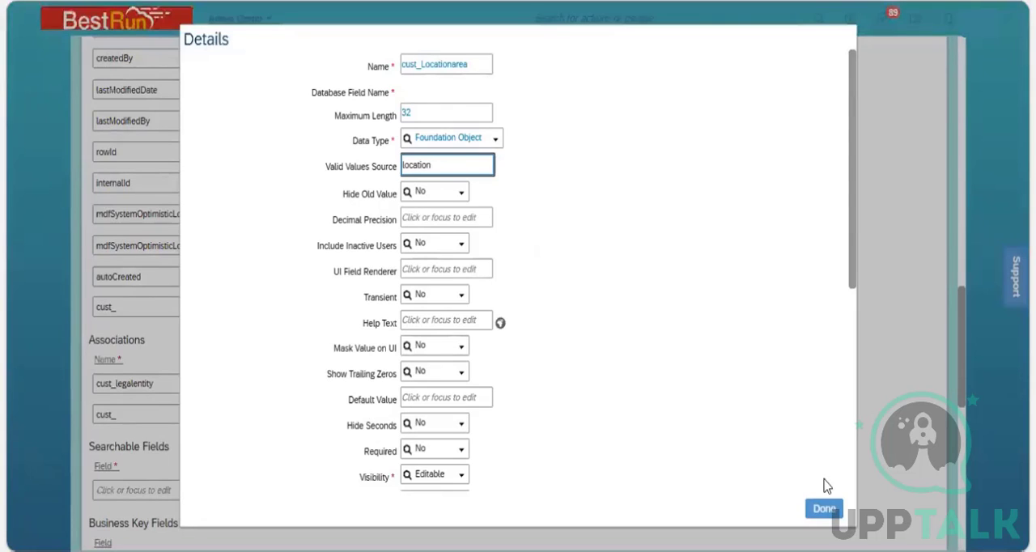
pyautogui.click(822, 508)
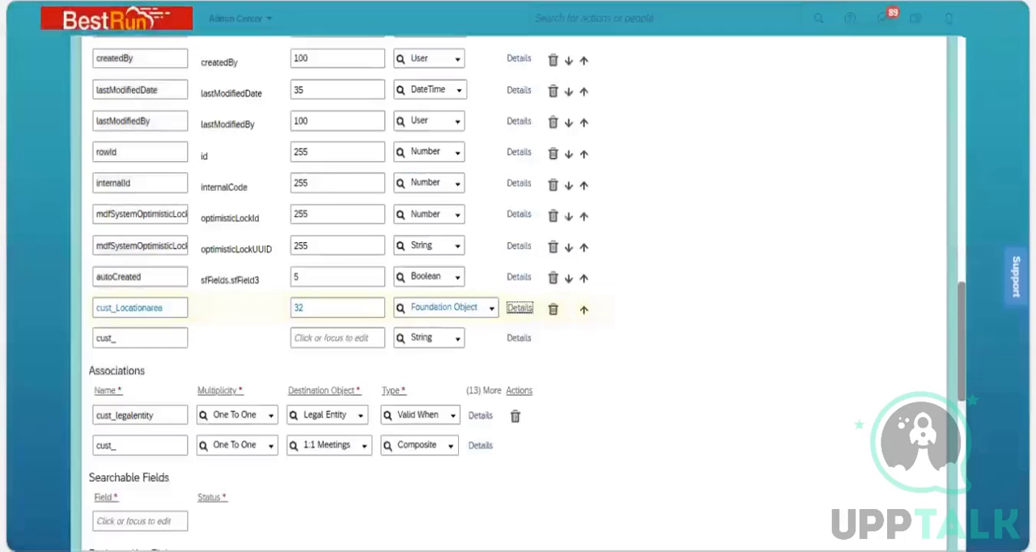
pyautogui.moveTo(960, 382); pyautogui.dragTo(960, 518)
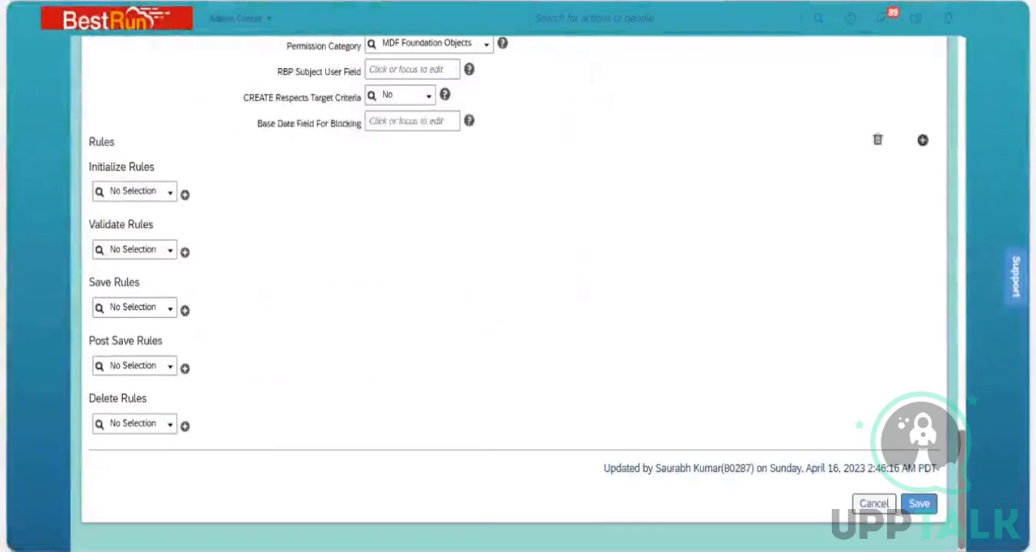
pyautogui.click(925, 508)
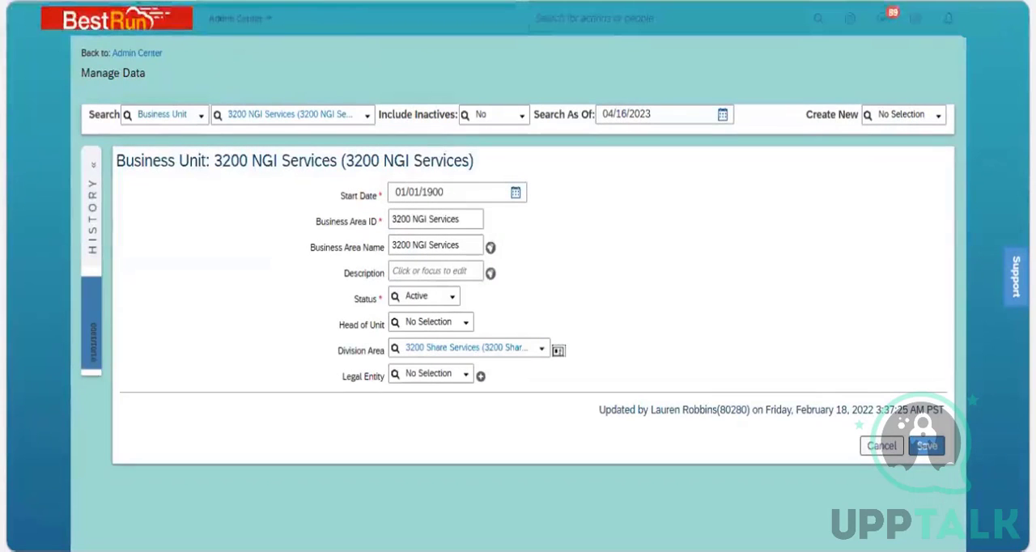
# Reload the 3200 NGI Services business unit in Manage Data and view the Location Area choices in a correction.
pyautogui.press('F5')
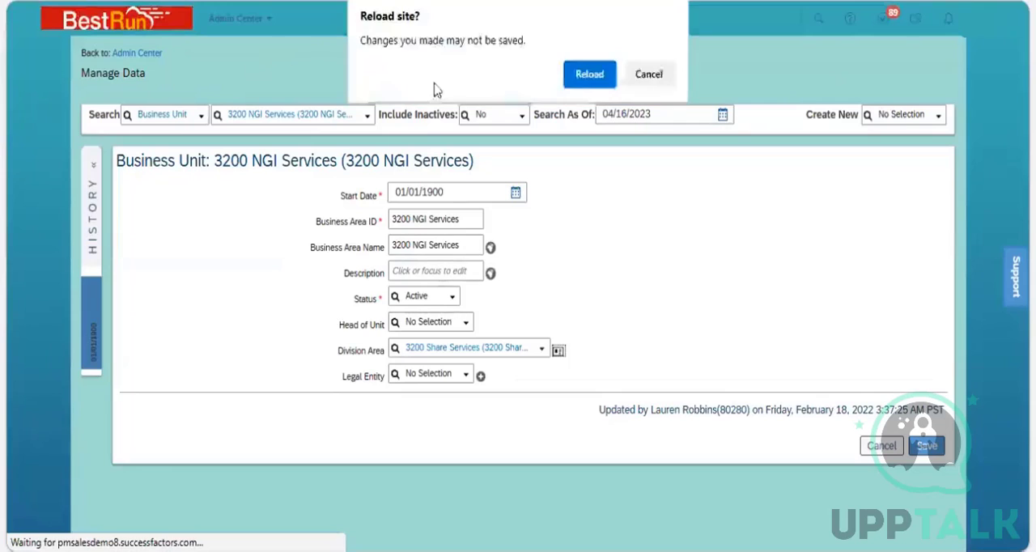
pyautogui.click(580, 84)
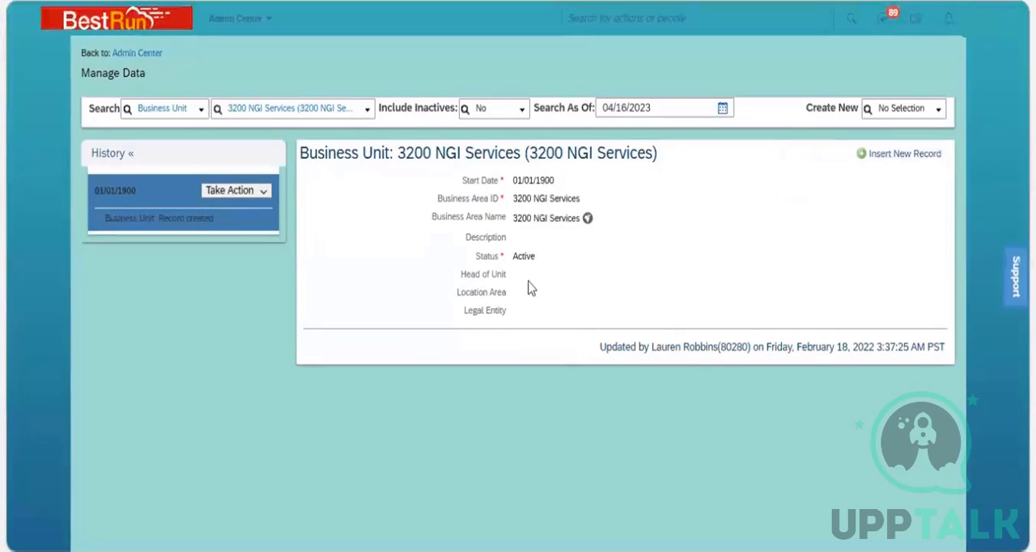
pyautogui.click(264, 193)
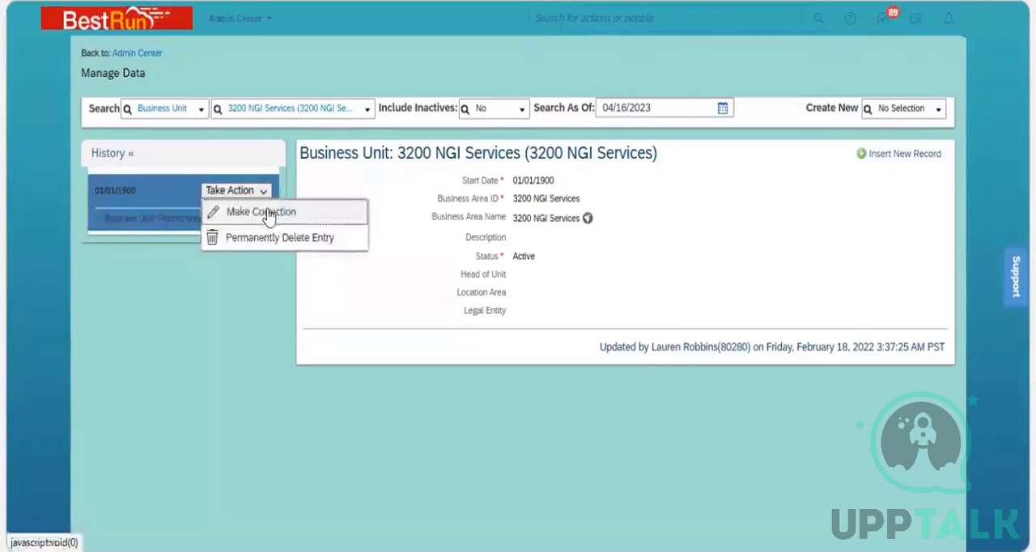
pyautogui.click(267, 212)
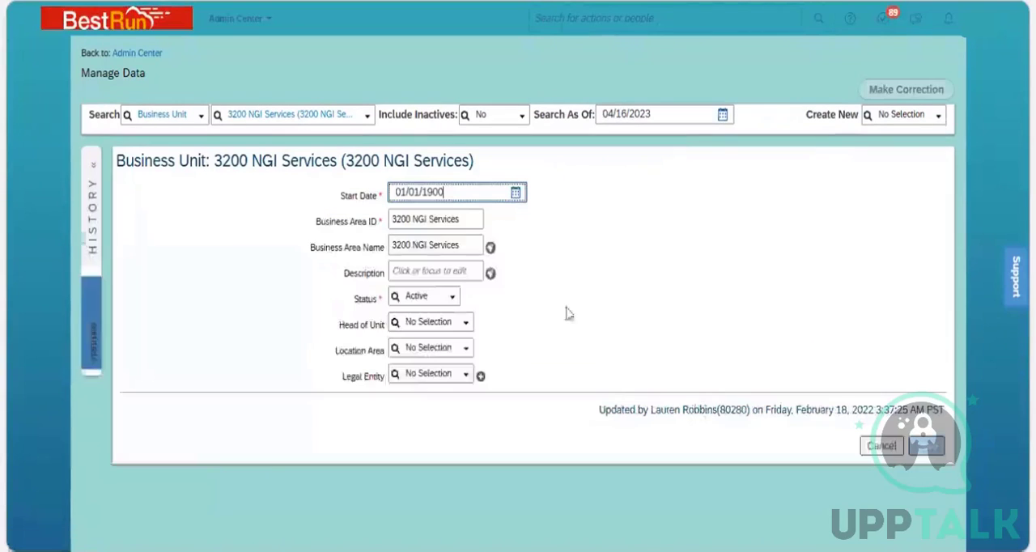
pyautogui.click(466, 351)
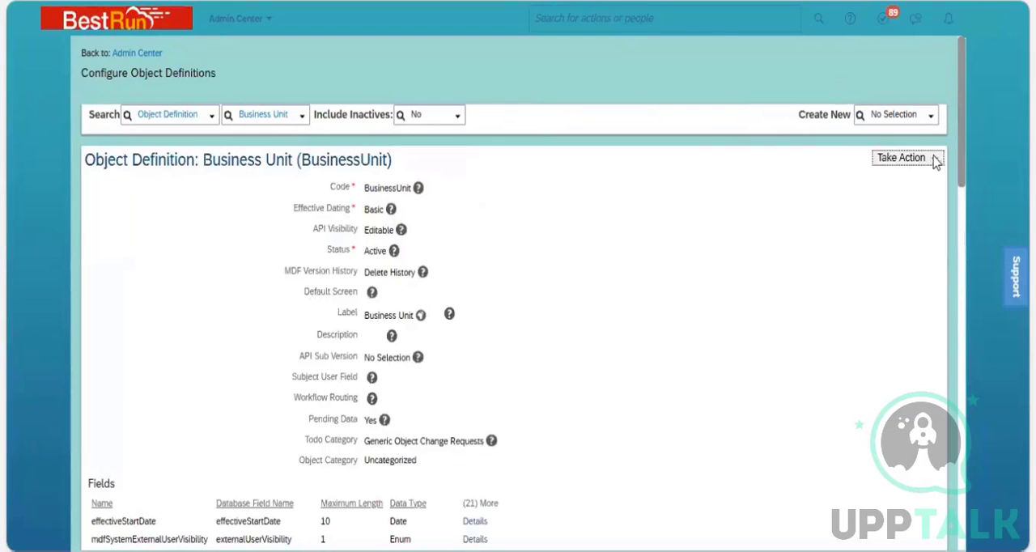
# Open the Business Unit object definition for correction and go to the cust_Locationarea row in its fields.
pyautogui.click(936, 159)
pyautogui.click(880, 180)
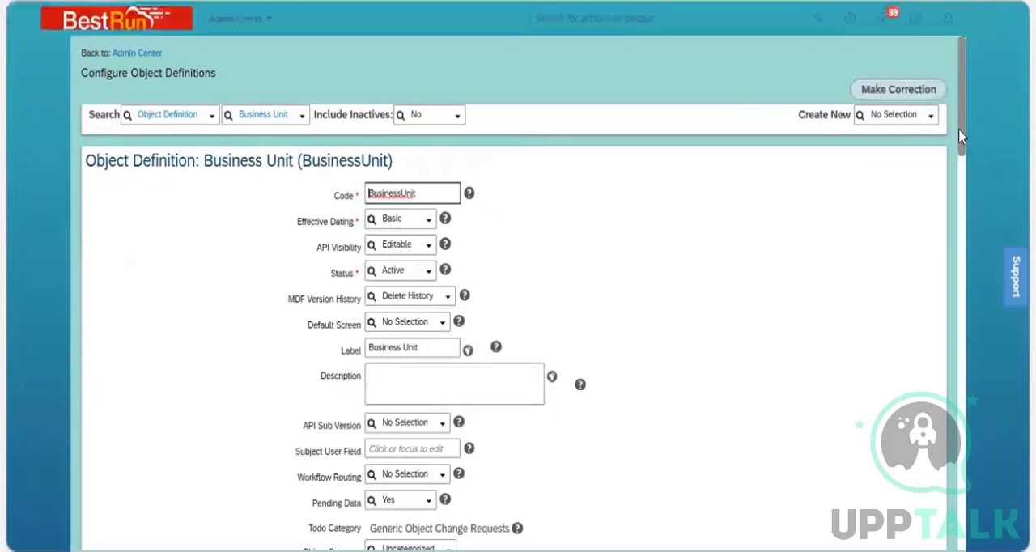
pyautogui.scroll(-3, 961, 162)
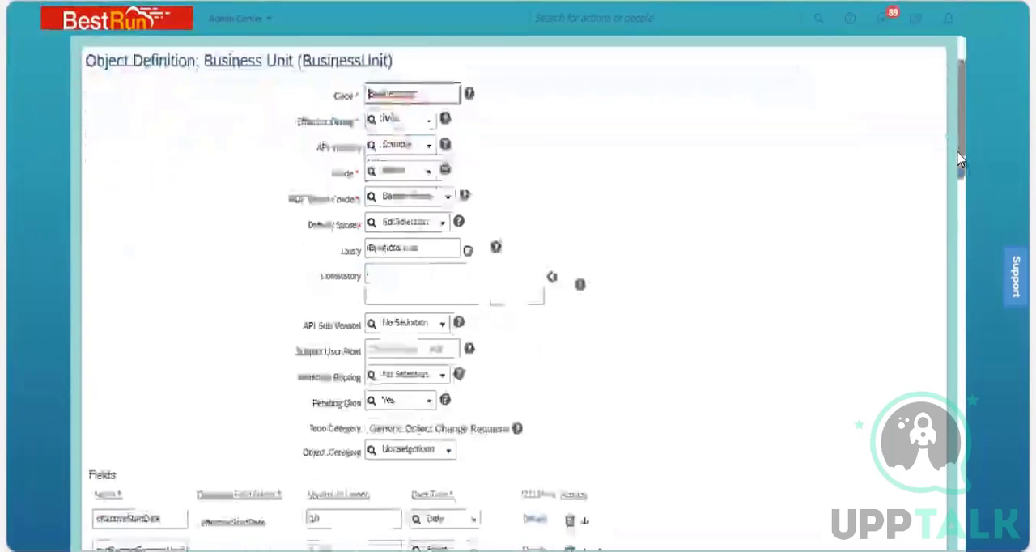
pyautogui.scroll(-10, 960, 243)
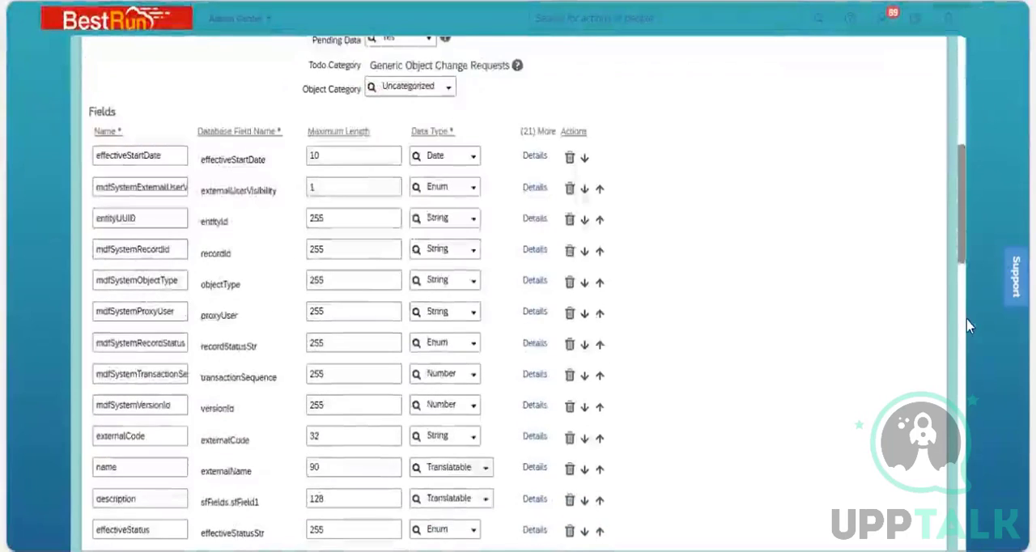
pyautogui.scroll(-1, 966, 383)
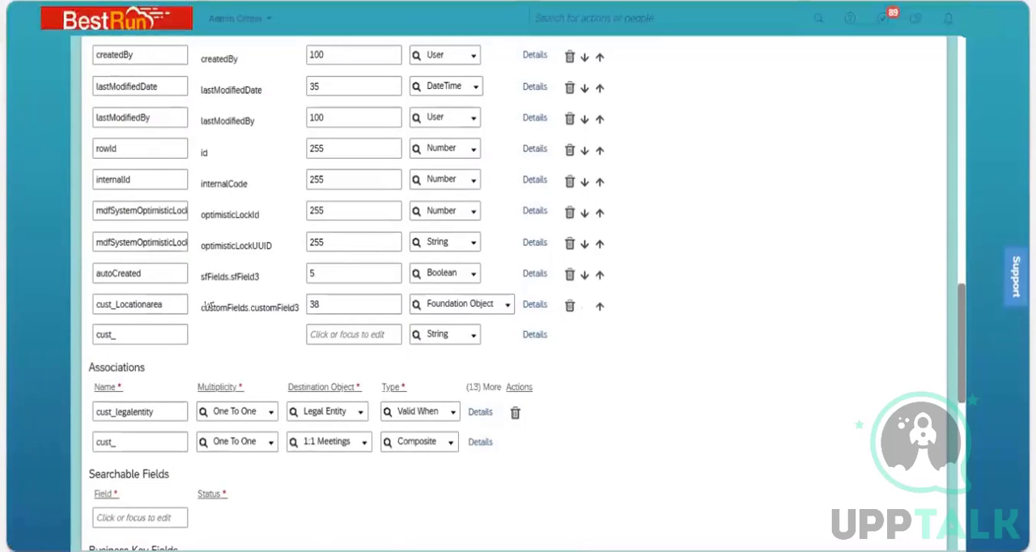
# Review the data type choices of cust_Locationarea and the Valid Values Source in its details.
pyautogui.click(504, 307)
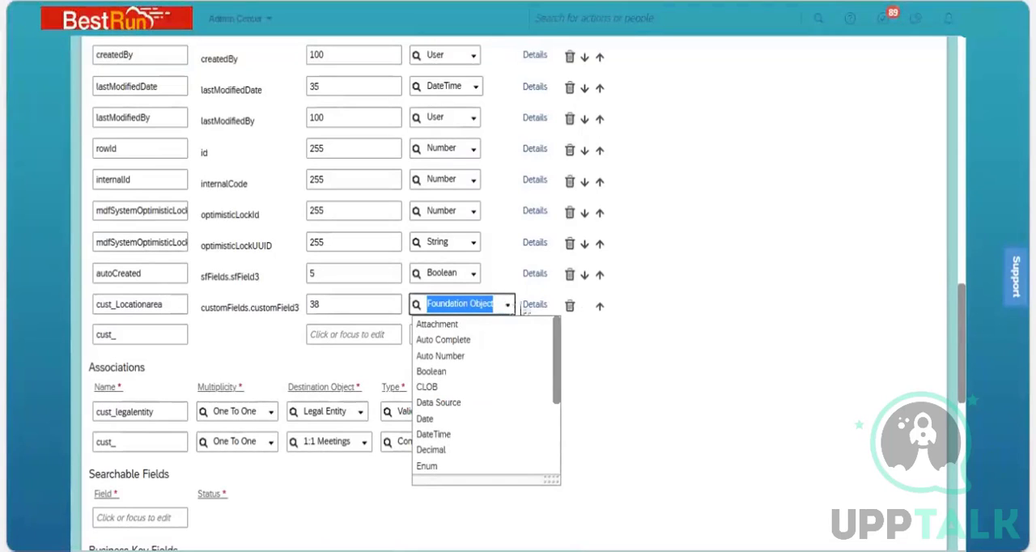
pyautogui.click(534, 305)
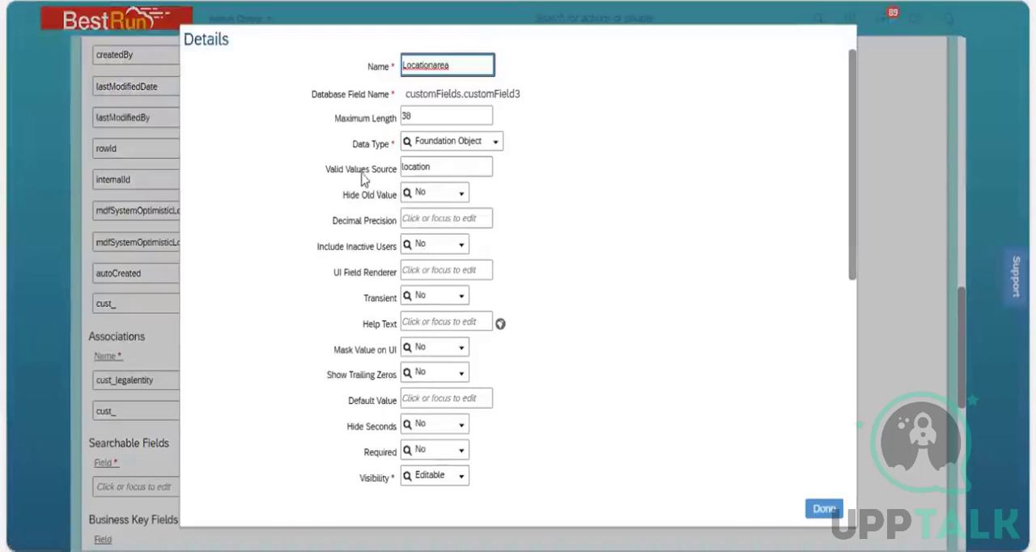
pyautogui.click(417, 169)
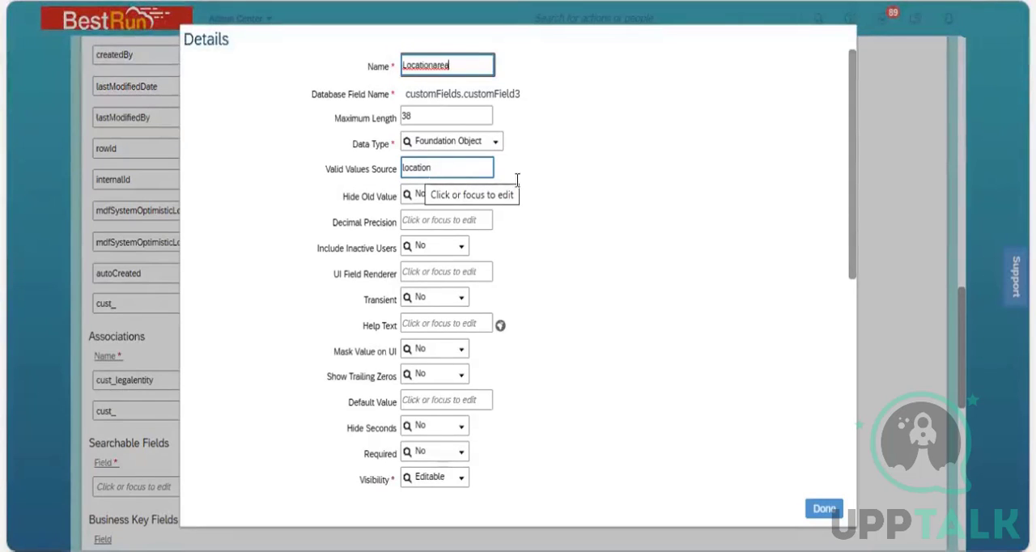
pyautogui.click(816, 424)
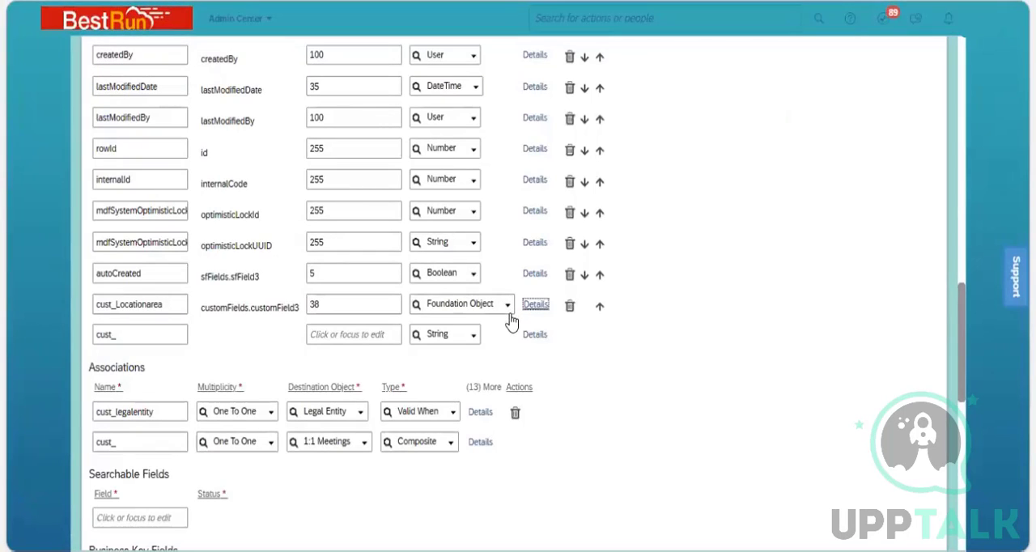
# Delete the cust_Locationarea field and save the Business Unit object definition.
pyautogui.click(570, 306)
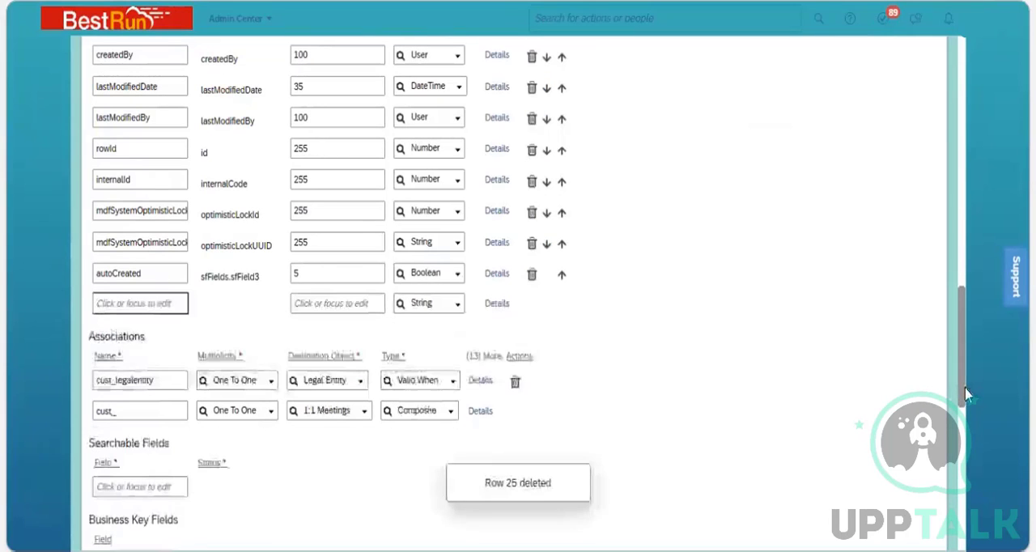
pyautogui.moveTo(963, 390); pyautogui.dragTo(960, 526)
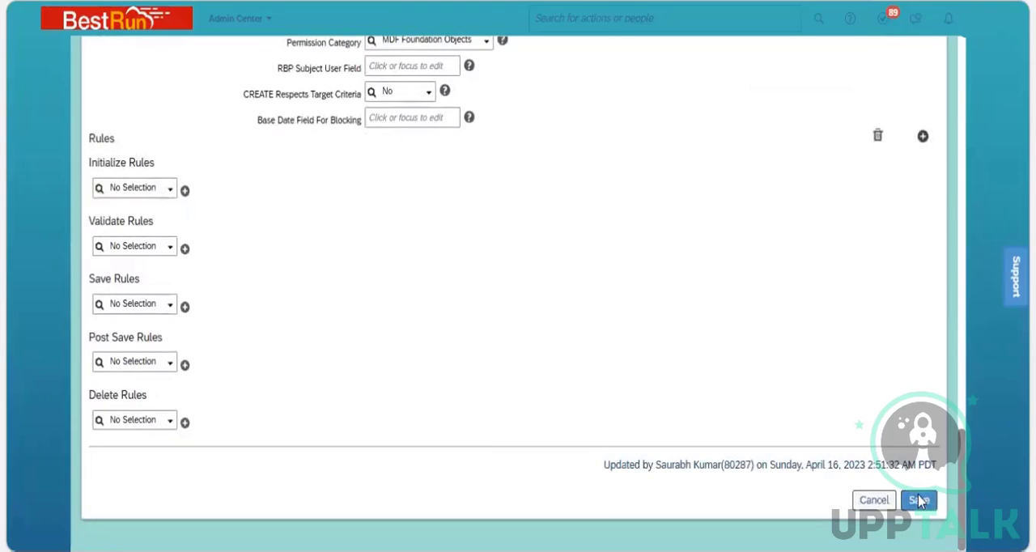
pyautogui.click(919, 501)
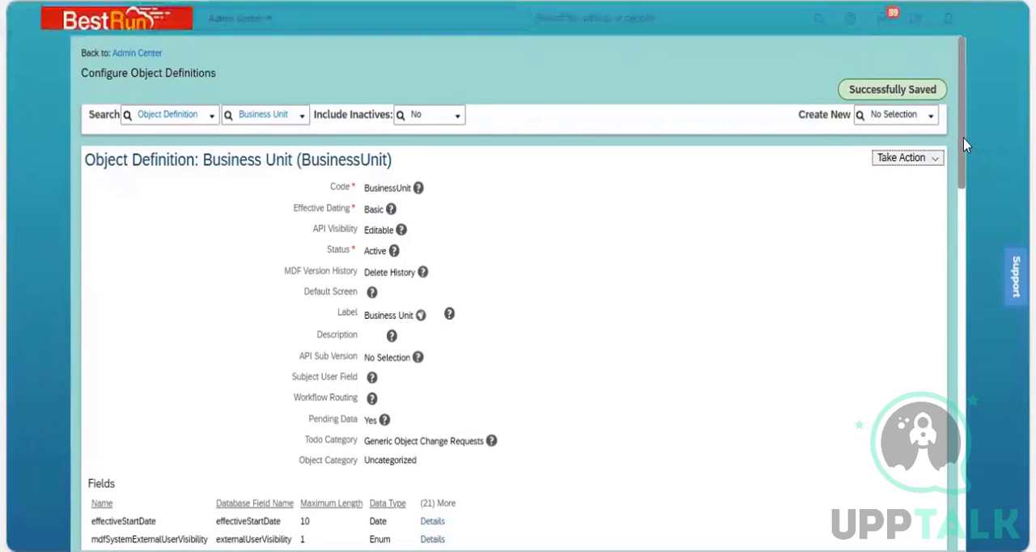
# Examine the details of the effectiveStartDate field in the Business Unit definition, then close them.
pyautogui.moveTo(963, 137); pyautogui.dragTo(971, 249)
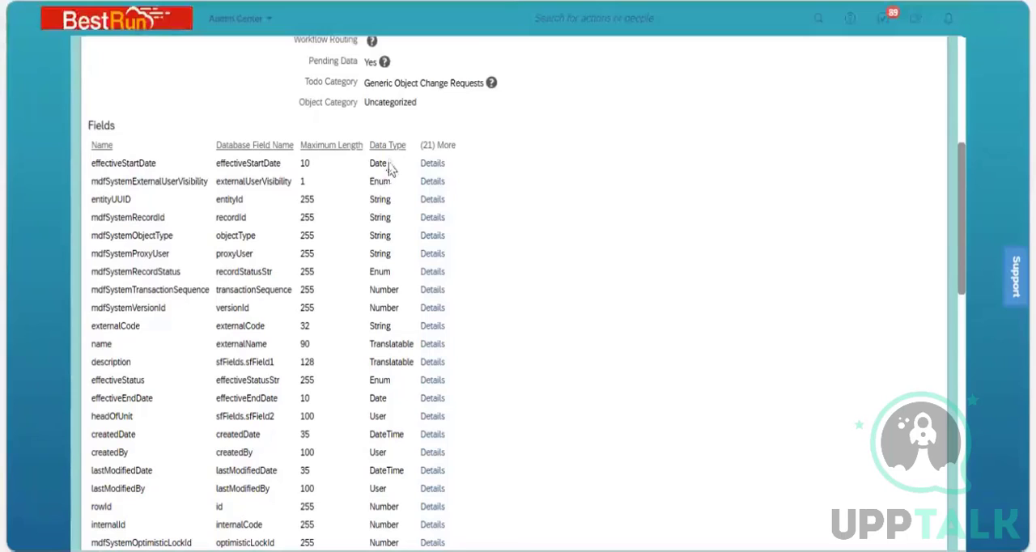
pyautogui.click(431, 164)
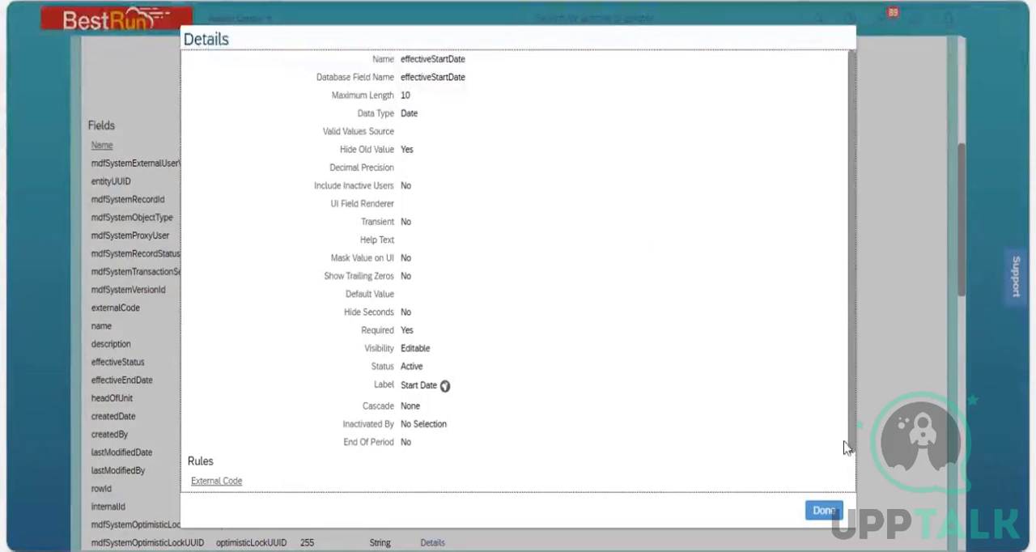
pyautogui.click(840, 507)
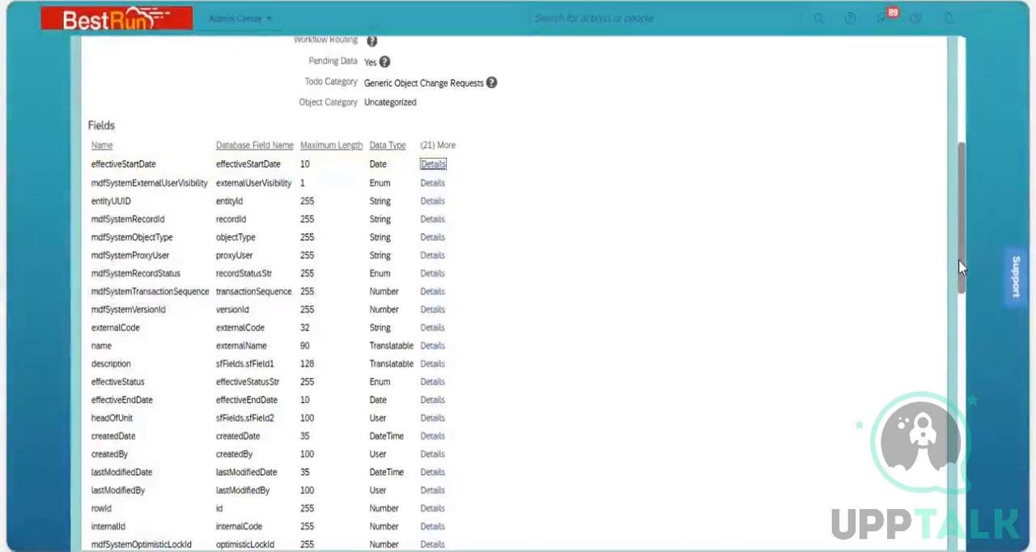
pyautogui.moveTo(958, 259); pyautogui.dragTo(954, 109)
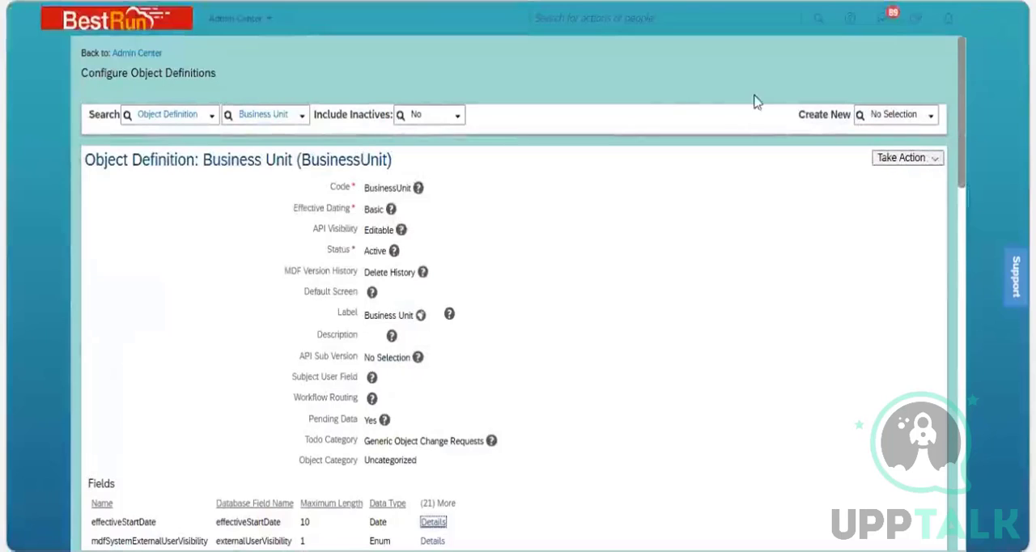